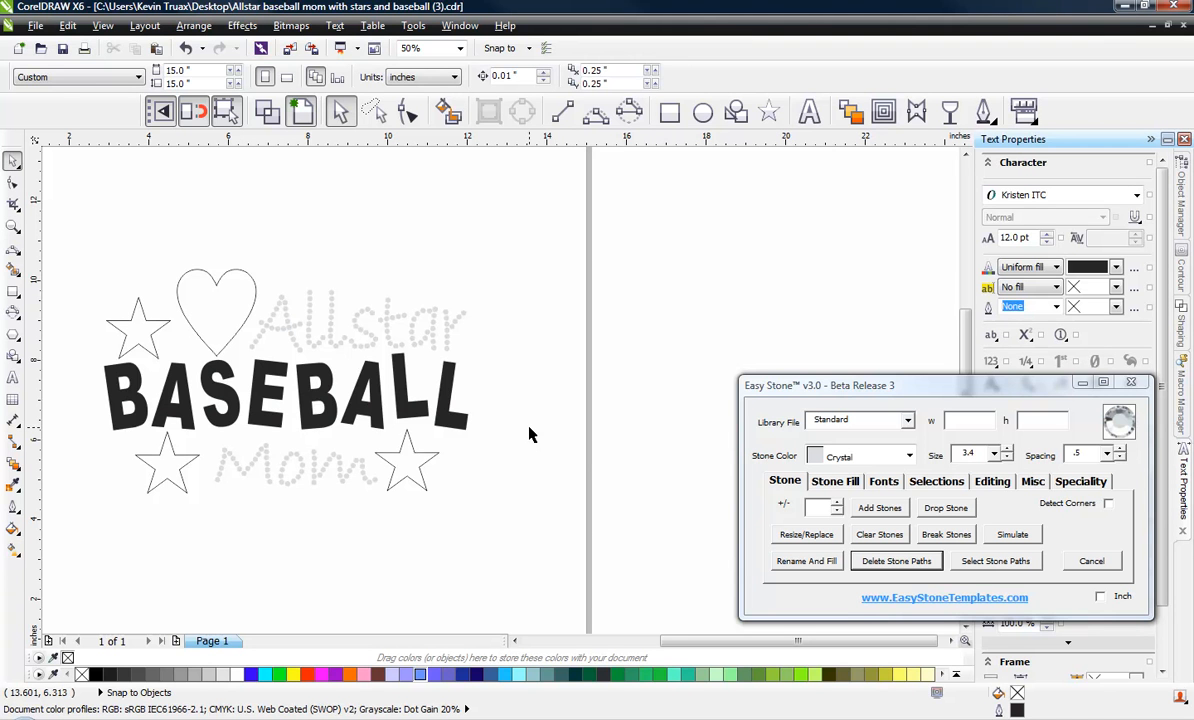
Create the artistic text "BASEBALL" beside the existing design and scale it proportionally to about 4.9 inches wide
left_click(809, 111)
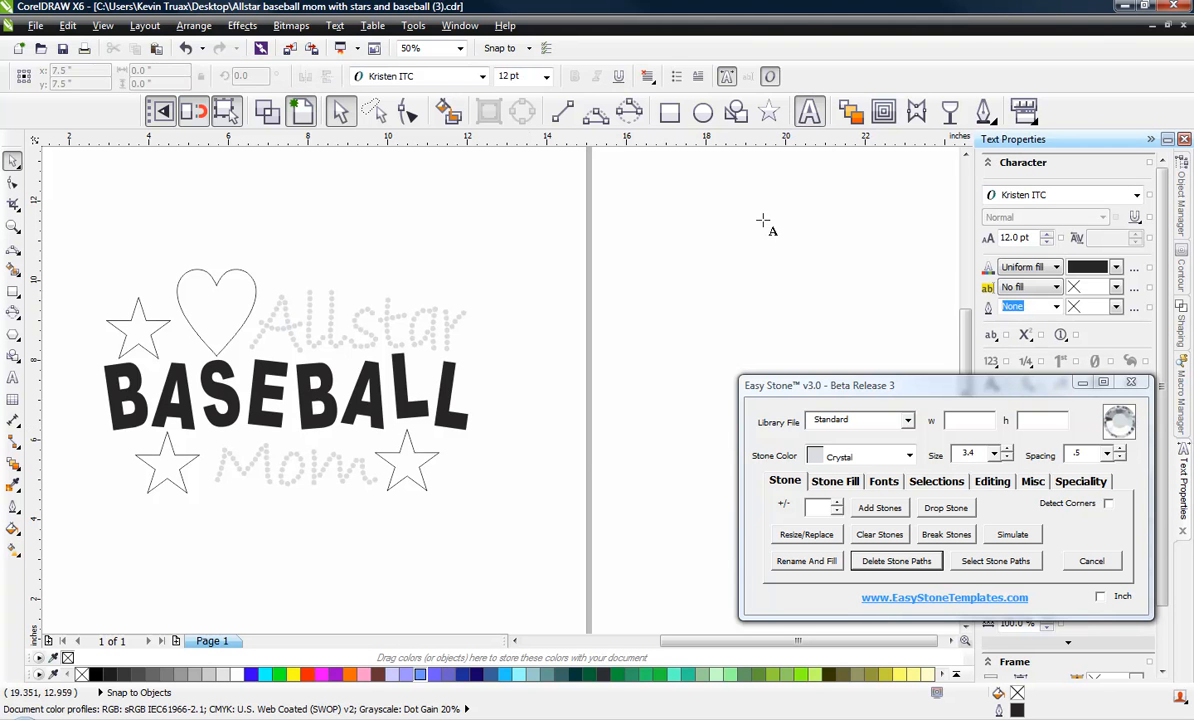
left_click(694, 319)
type("BASEBALL")
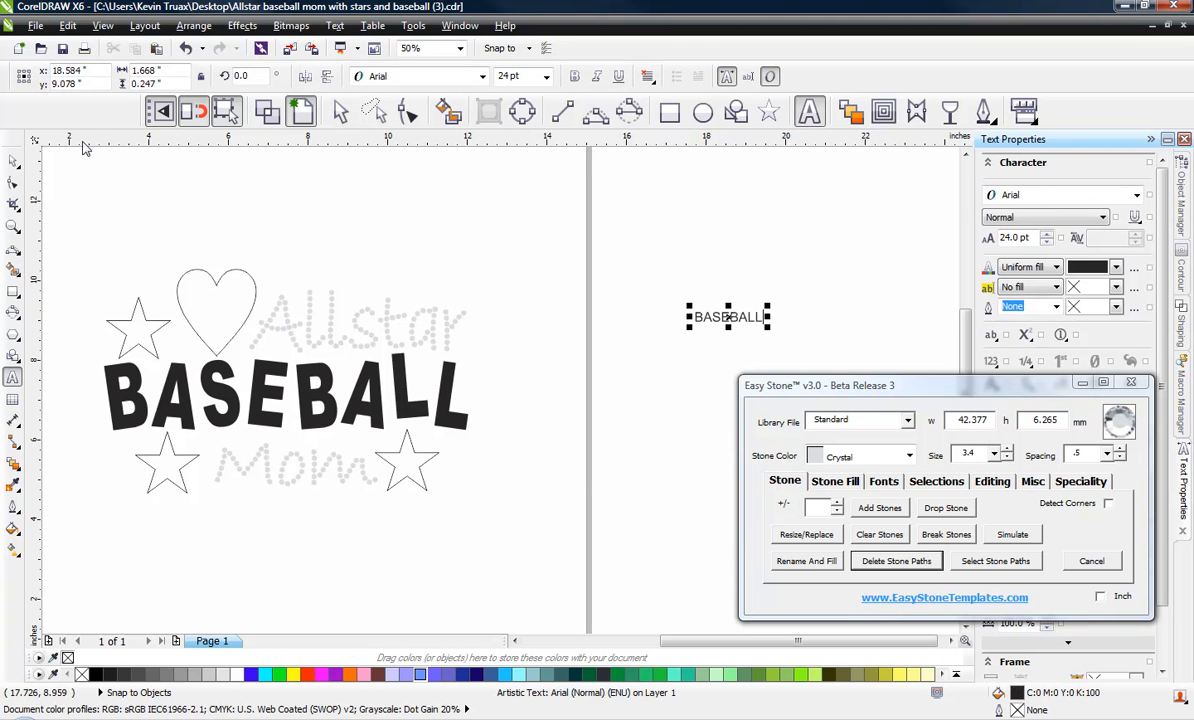
left_click(13, 160)
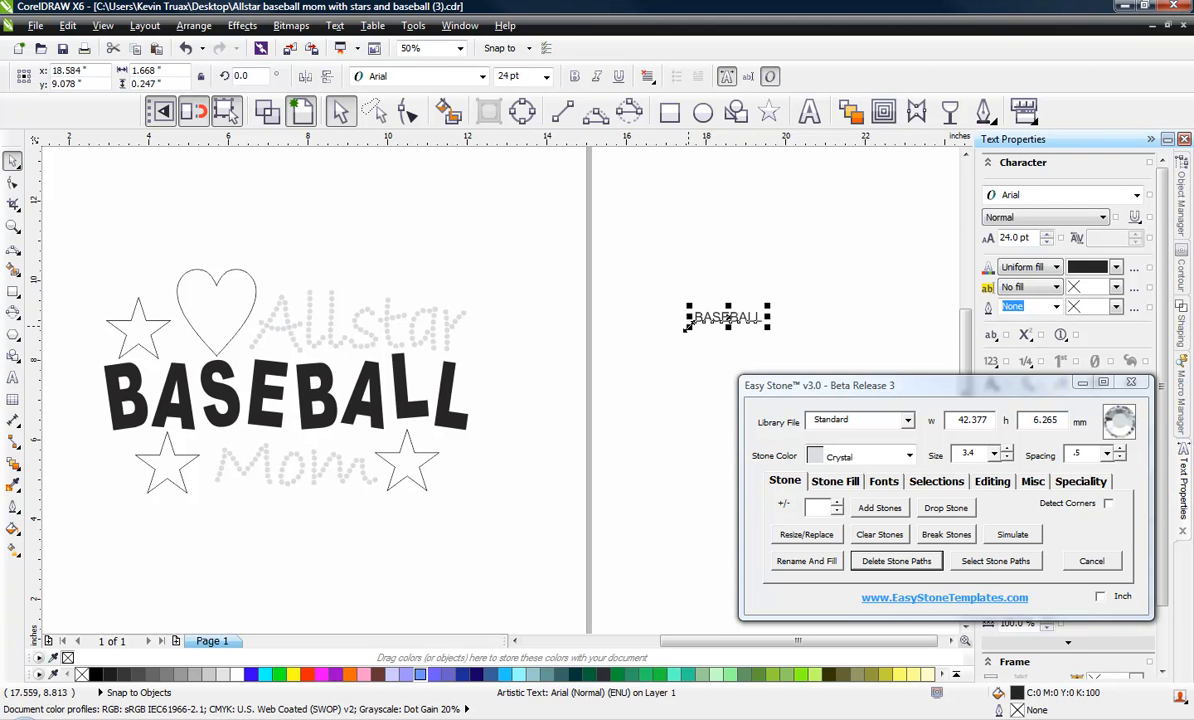
left_click_drag(689, 329, 554, 458)
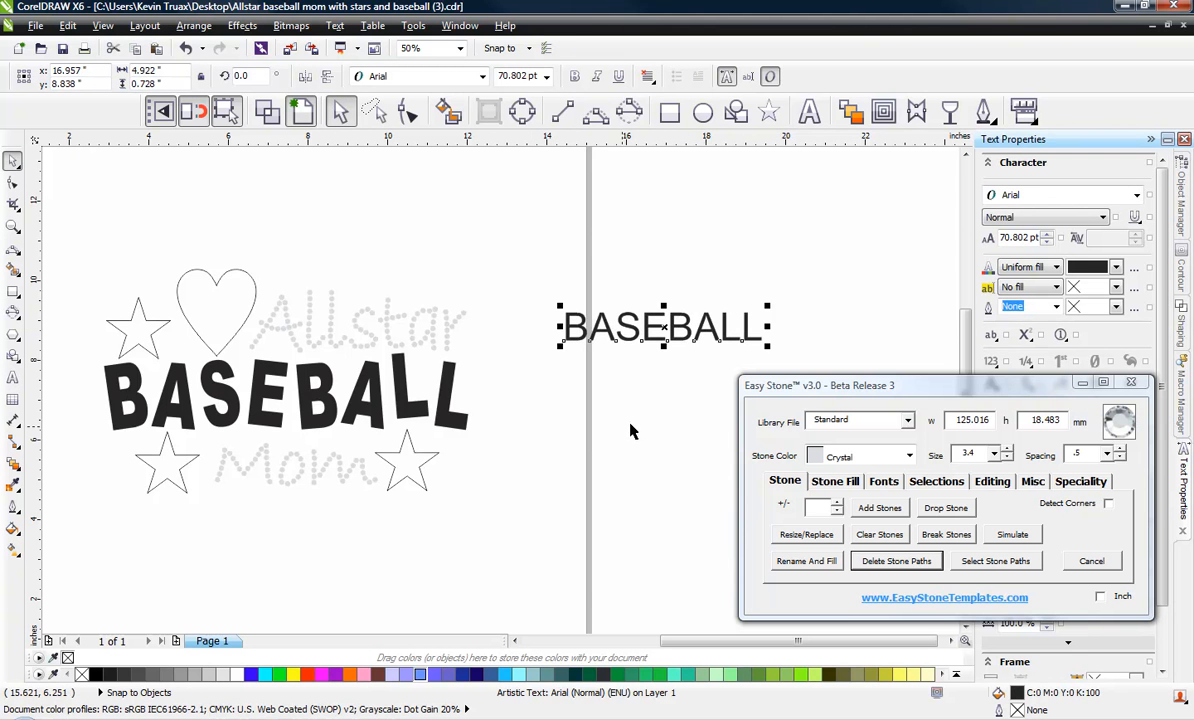
Move the new BASEBALL text completely off the page into the empty area beyond its right edge
scroll(245, 275, "down", 2)
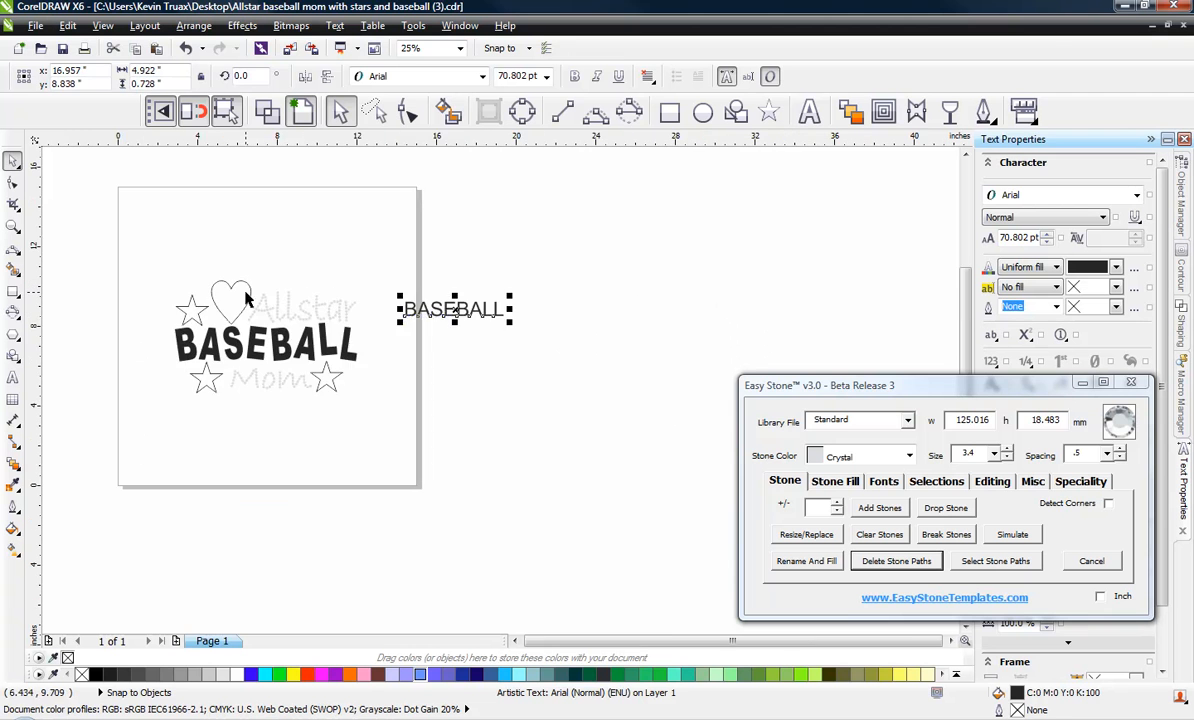
scroll(470, 314, "up", 2)
left_click_drag(480, 313, 589, 397)
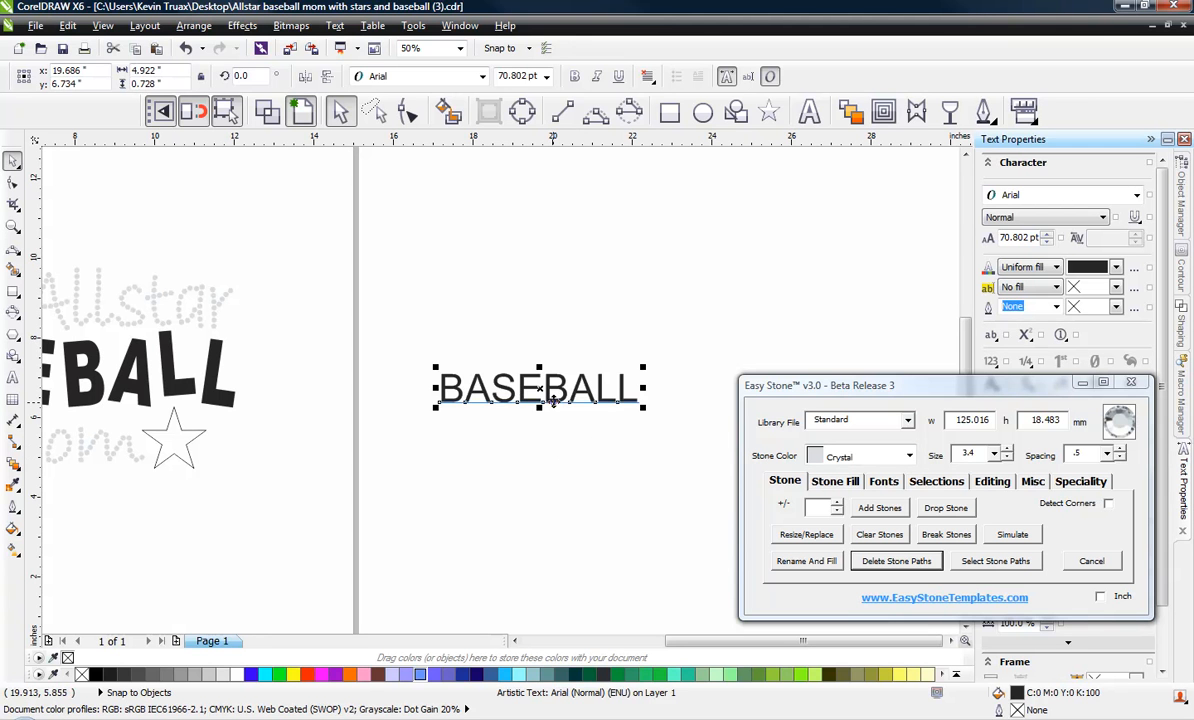
left_click_drag(553, 400, 534, 389)
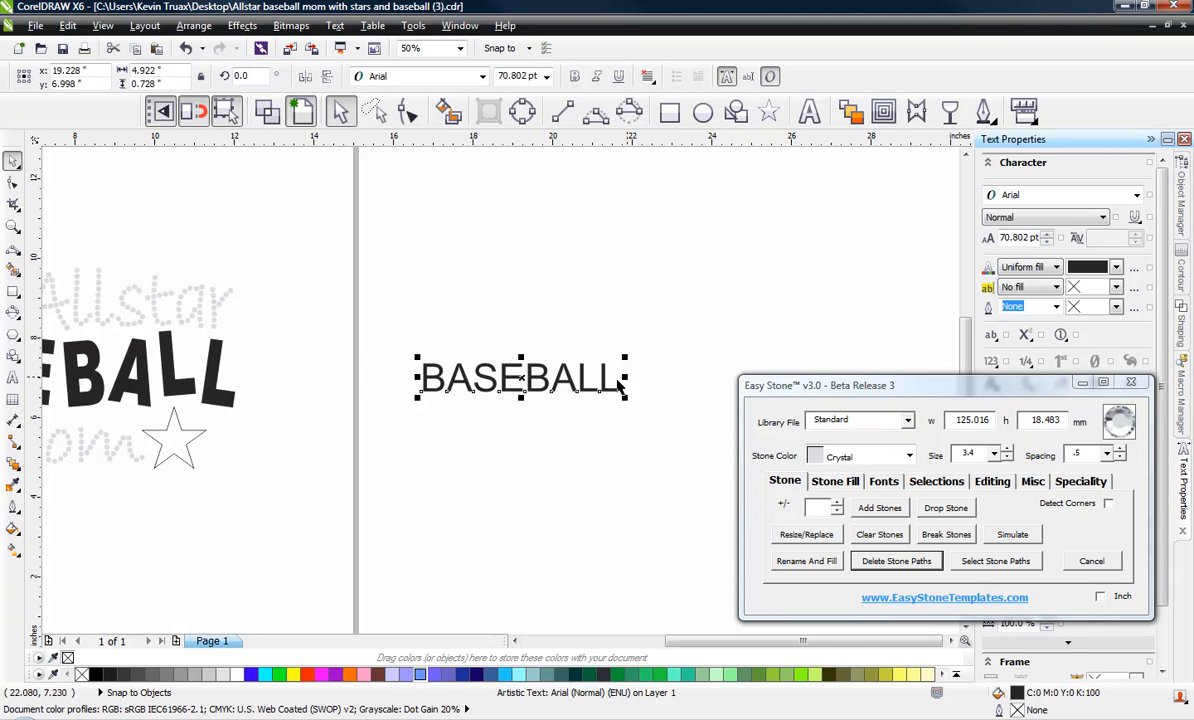
Change the font of the new BASEBALL text to Arial Black
scroll(590, 375, "up", 1)
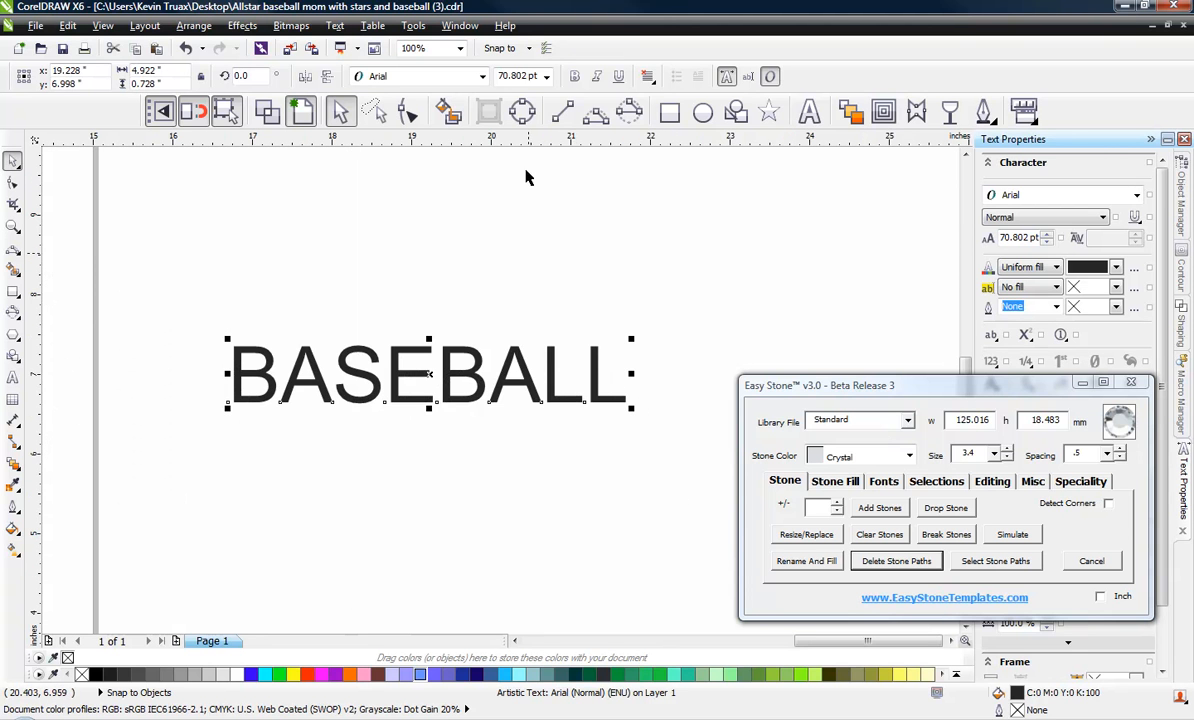
left_click(482, 76)
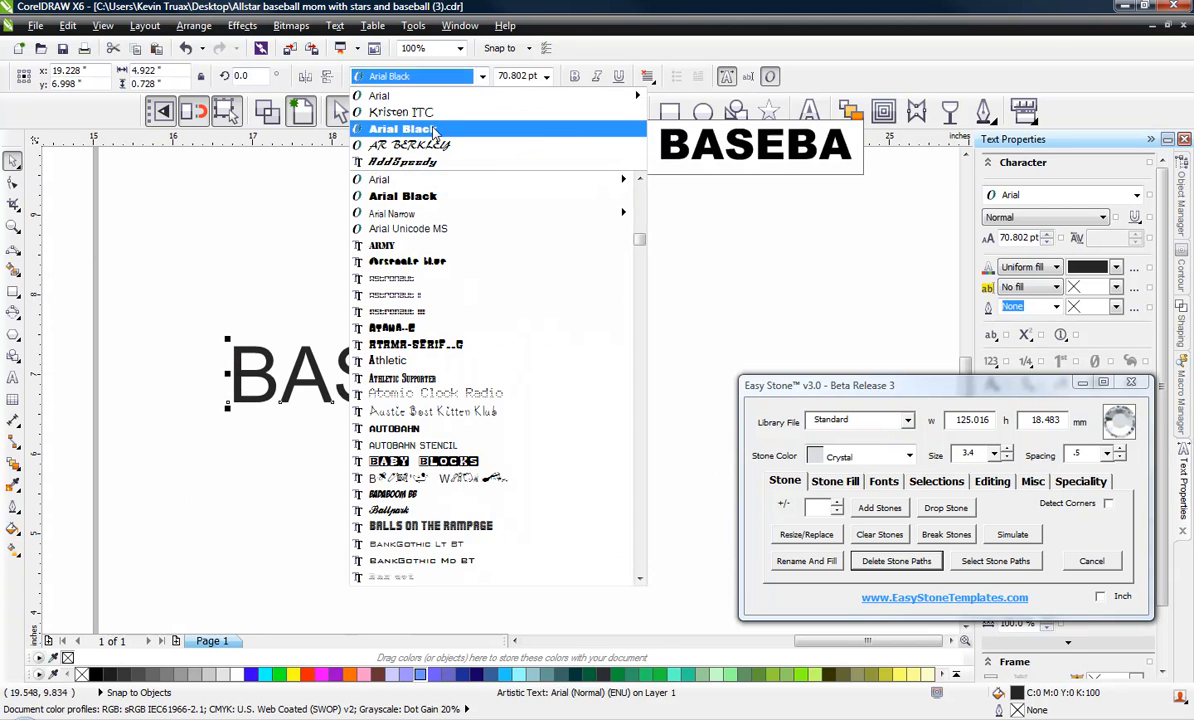
left_click(450, 129)
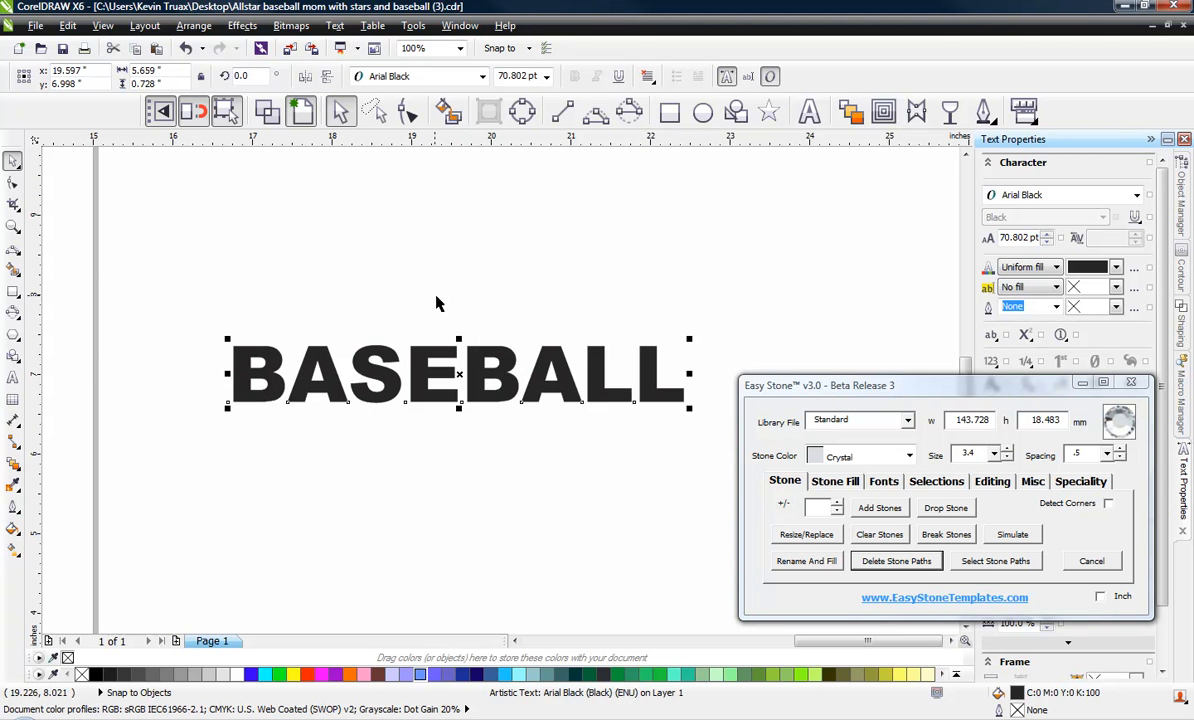
Set the BASEBALL text's height to 1.75 inches without changing its width
scroll(440, 301, "down", 1)
scroll(447, 325, "up", 1)
scroll(447, 325, "down", 1)
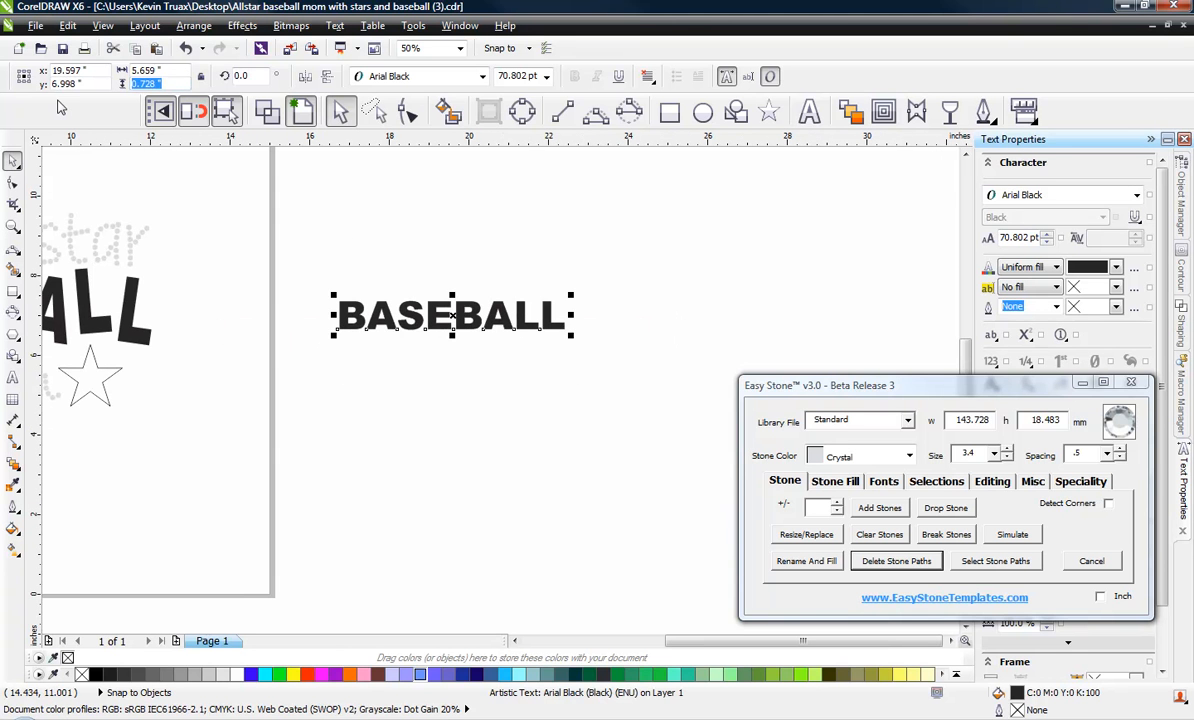
type("1.75")
key("Return")
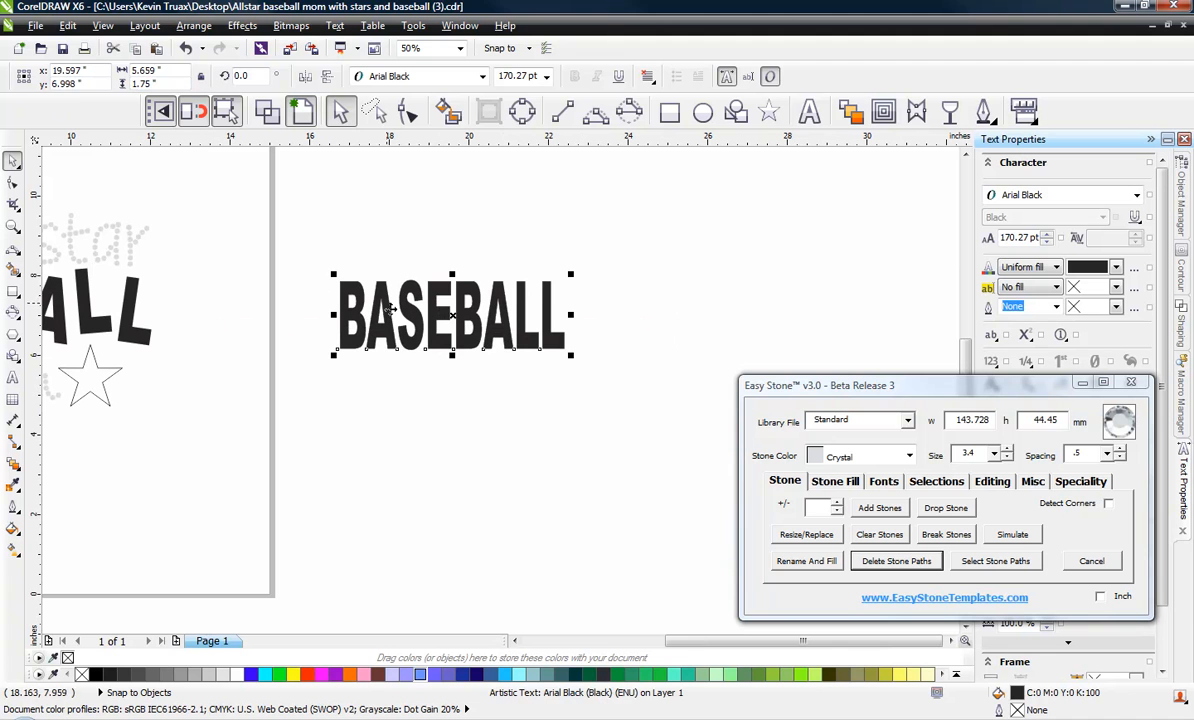
Move the Easy Stone window off the character spacing setting and set the BASEBALL text's character spacing to 35%
left_click(172, 72)
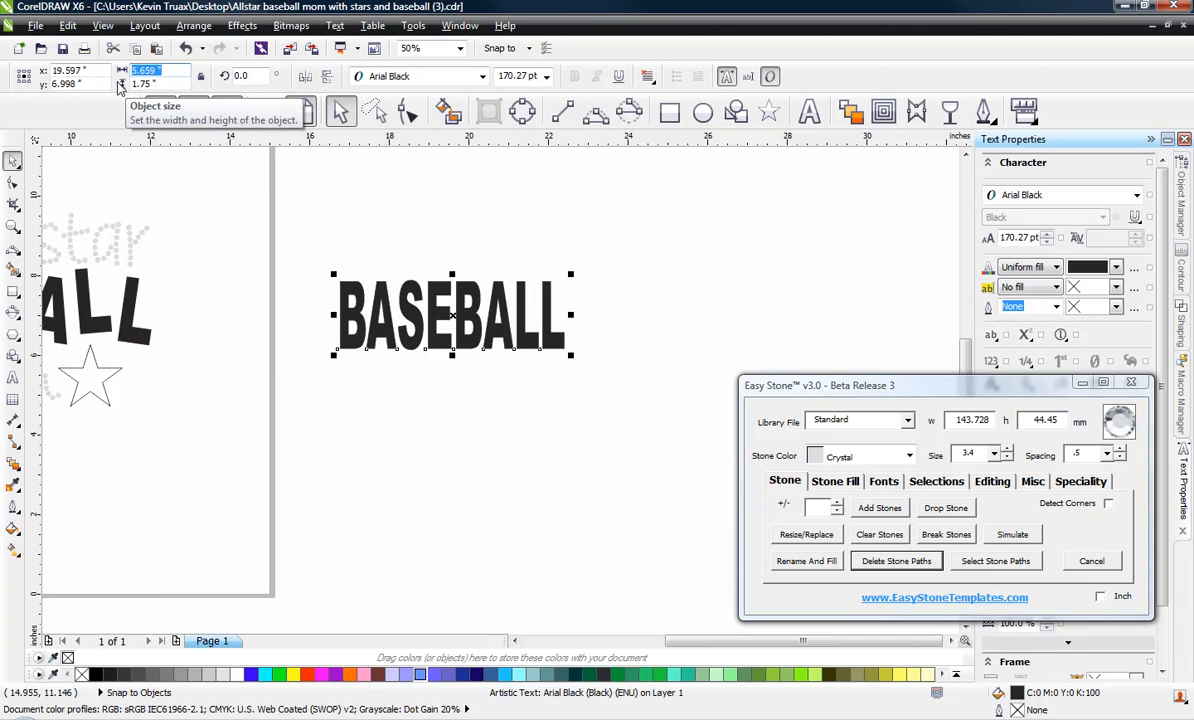
left_click(901, 381)
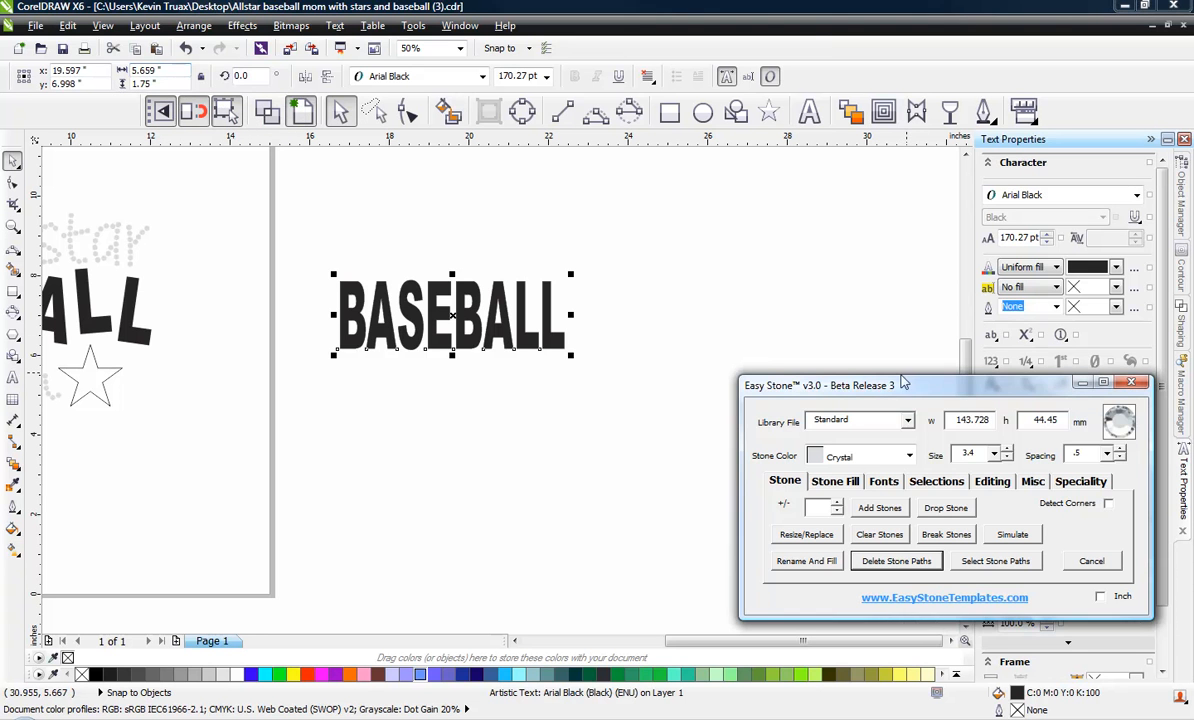
left_click_drag(845, 385, 808, 279)
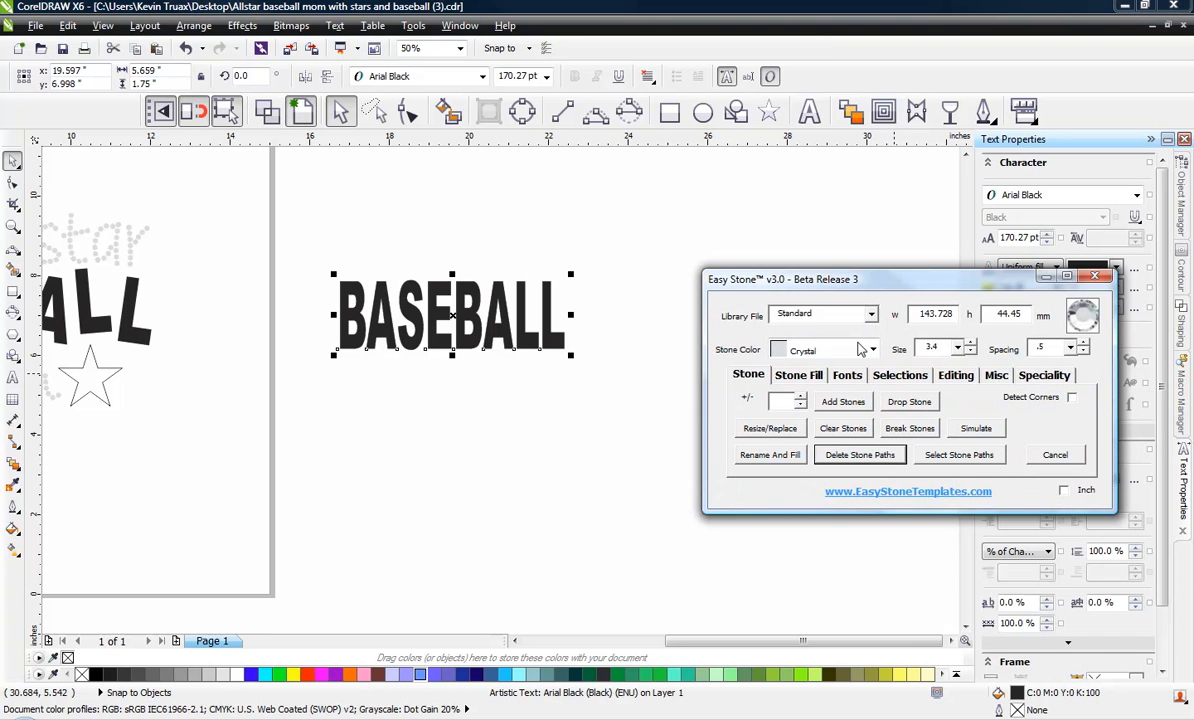
left_click(1035, 607)
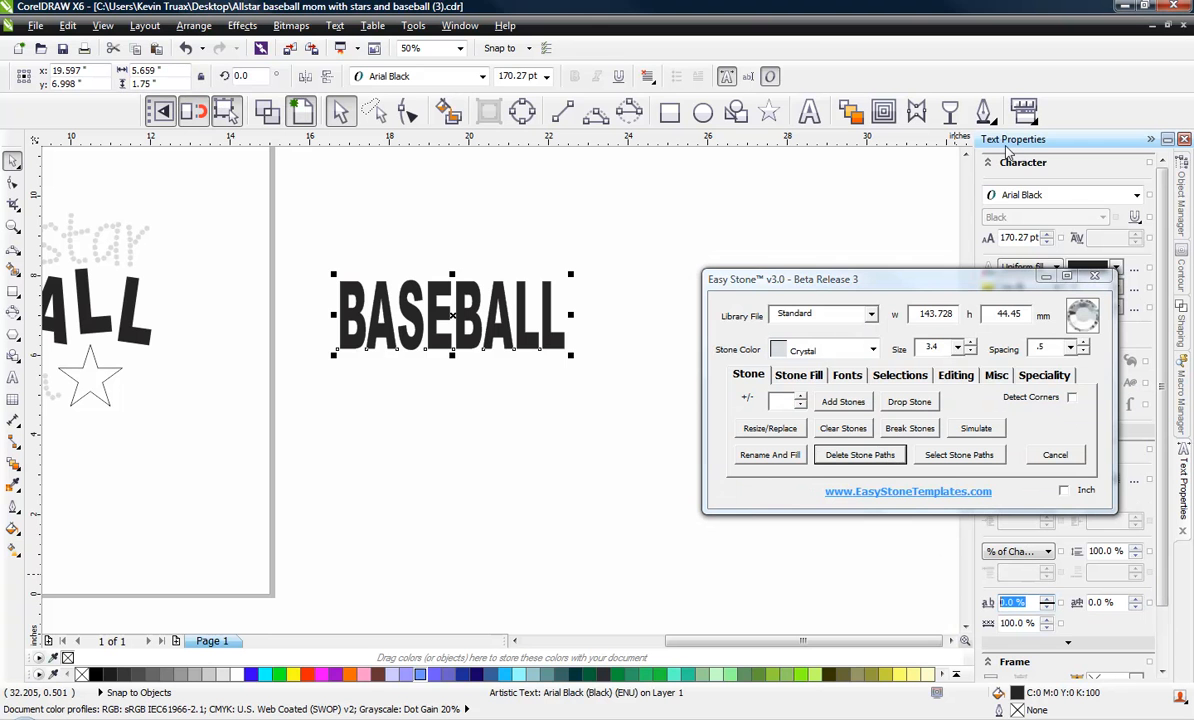
left_click(1030, 604)
left_click_drag(1031, 605, 975, 617)
type("35")
key("Return")
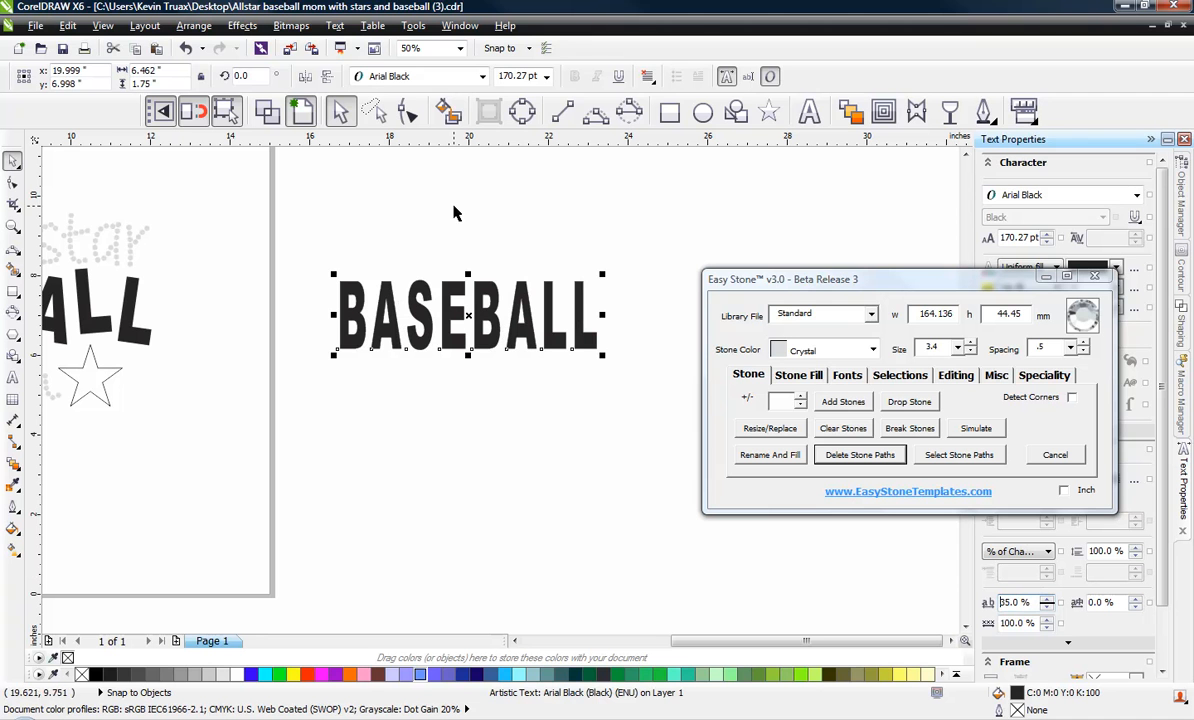
Set the BASEBALL text's width to 9.25 inches and shift it slightly farther away from the page edge
left_click_drag(158, 70, 94, 70)
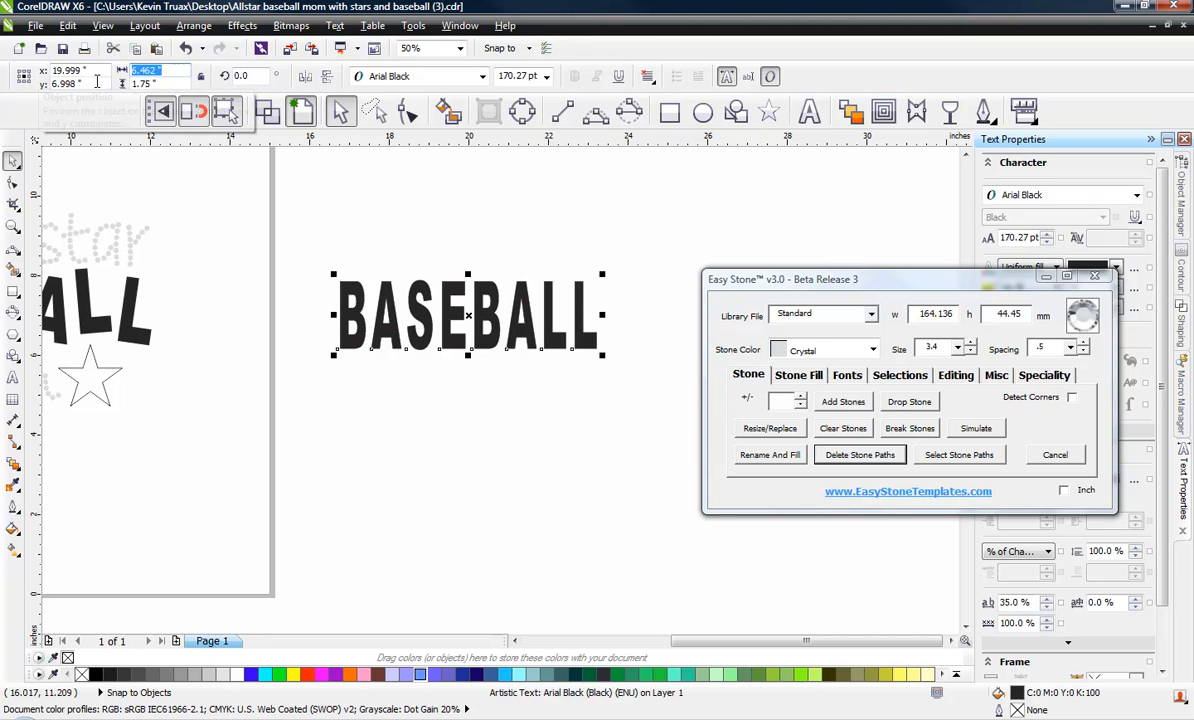
type("9.25")
key("Return")
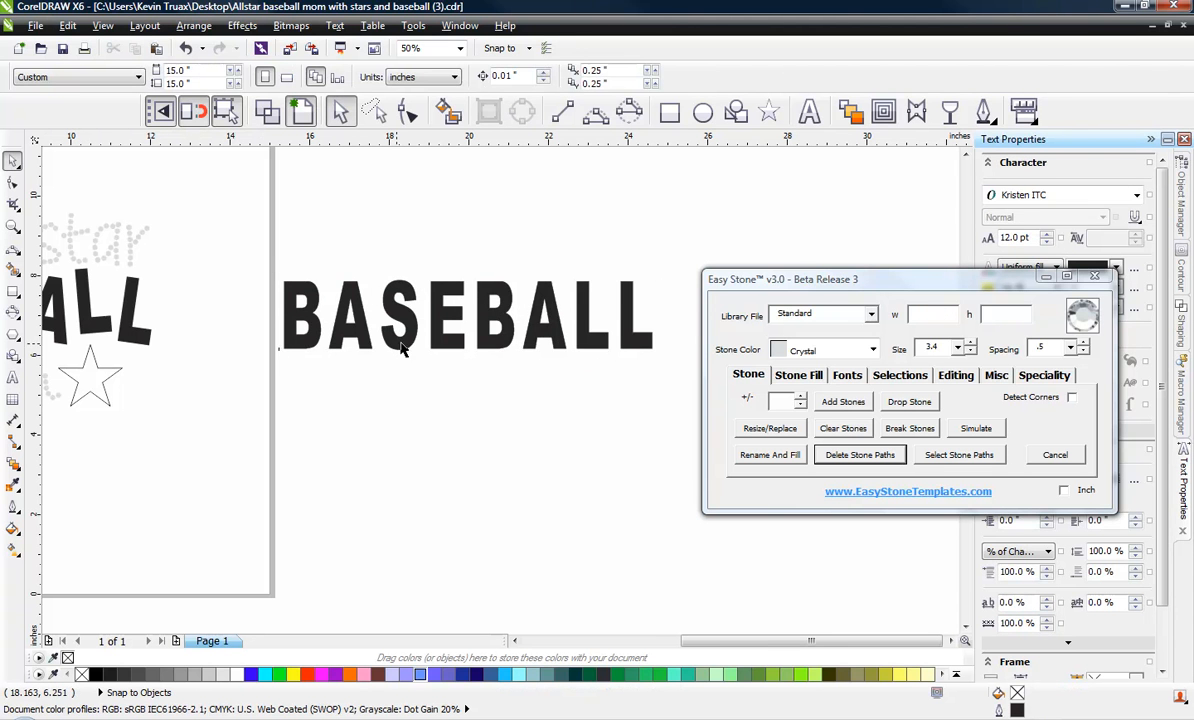
left_click_drag(385, 328, 415, 347)
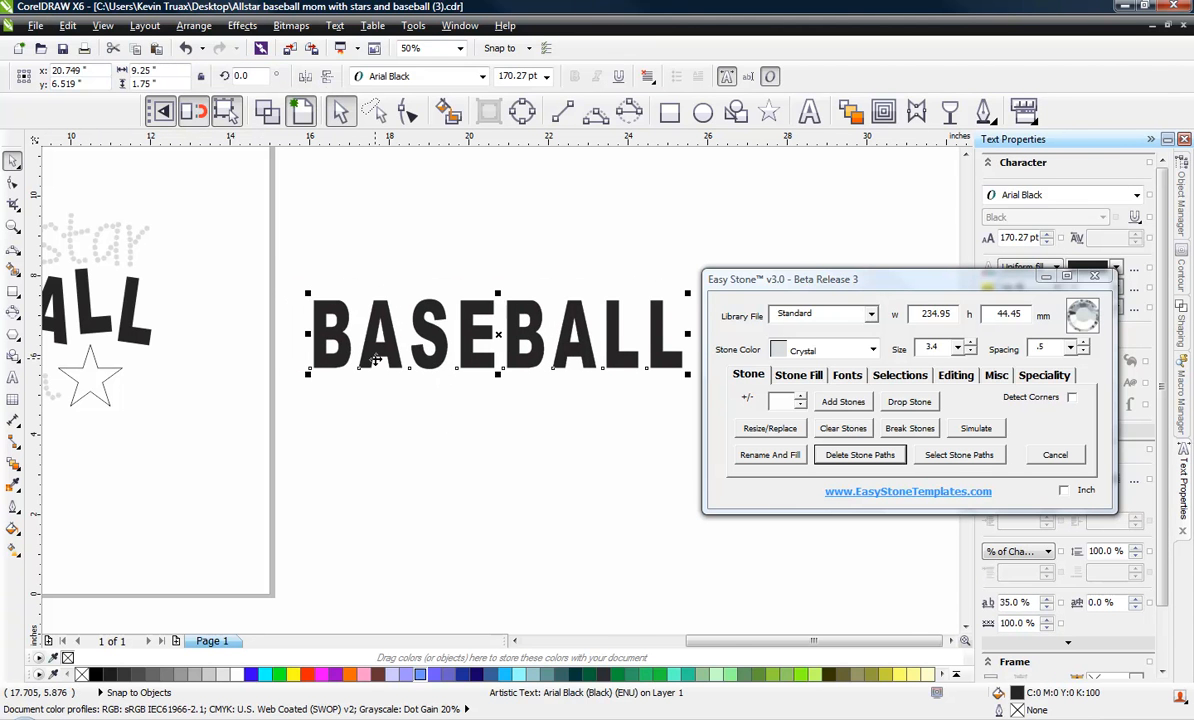
scroll(356, 347, "down", 1)
scroll(447, 342, "up", 1)
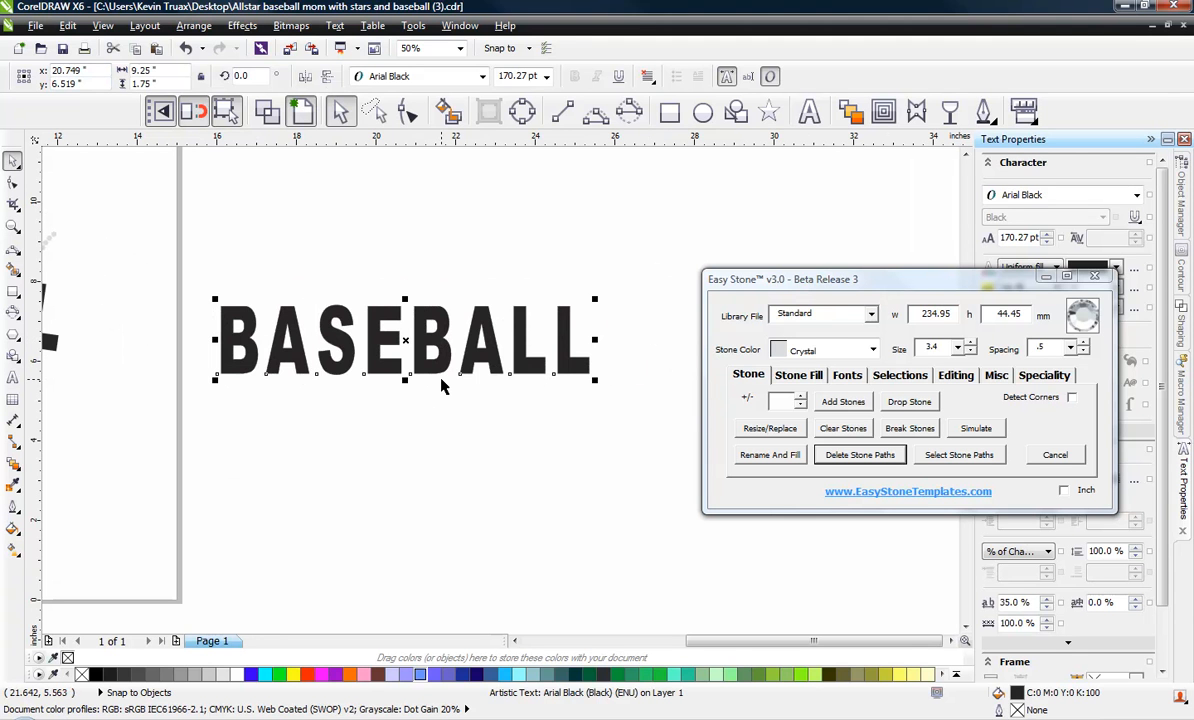
Export the BASEBALL text as a WMF file named Baseball to the Desktop, replacing the existing file
key("ctrl+e")
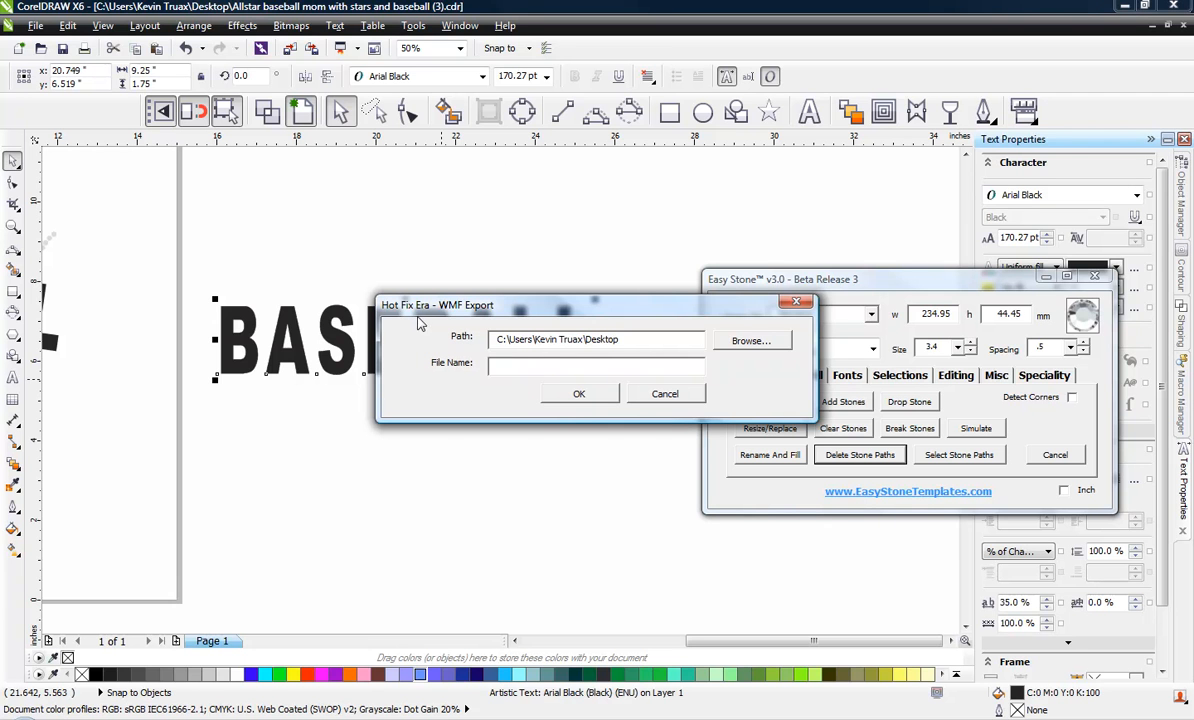
left_click(533, 368)
type("Baseball")
left_click(575, 392)
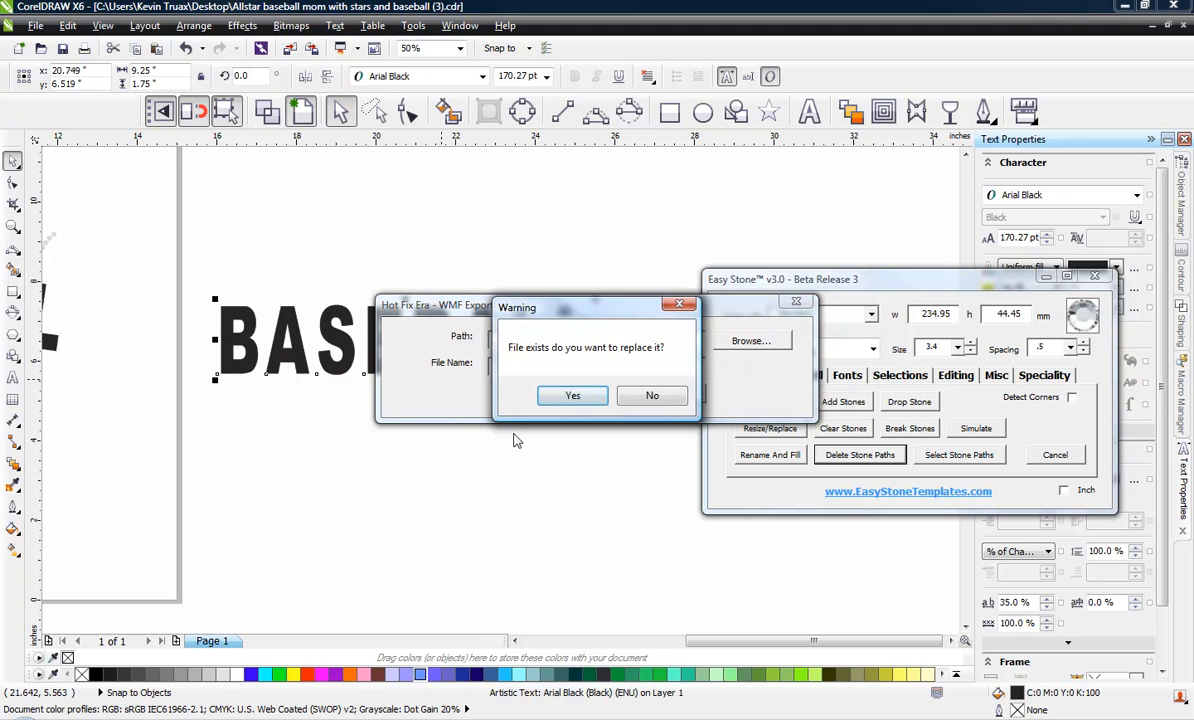
left_click(570, 395)
left_click(486, 465)
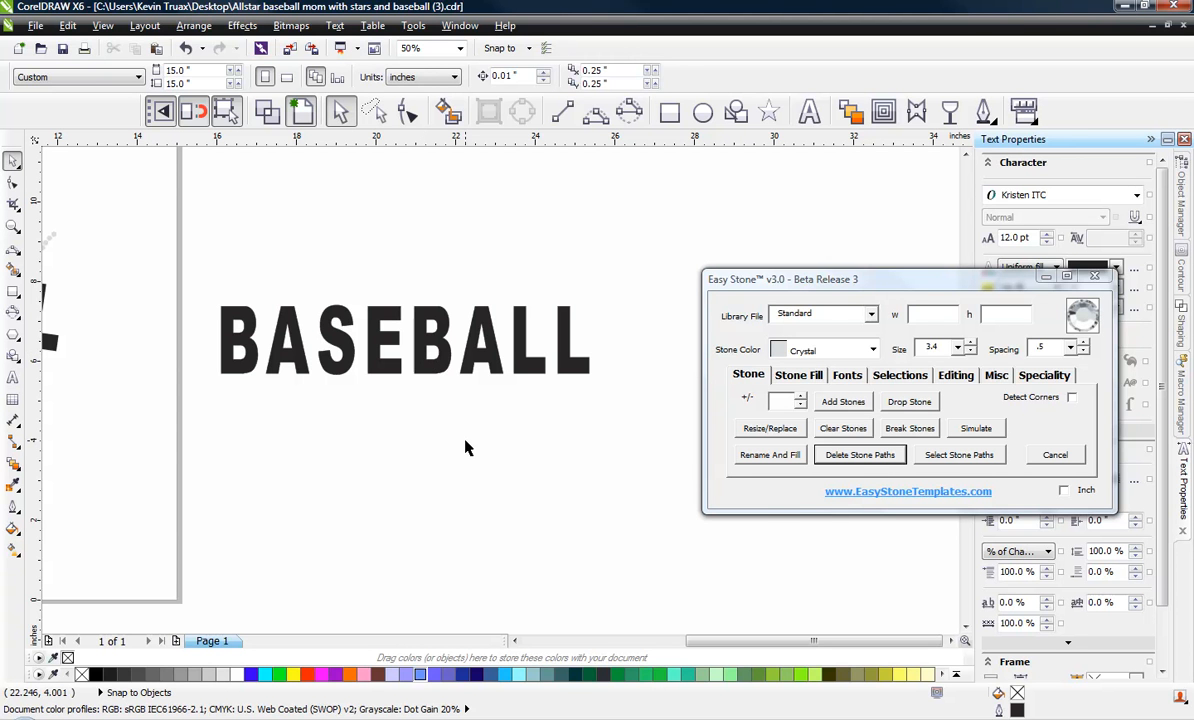
left_click(447, 368)
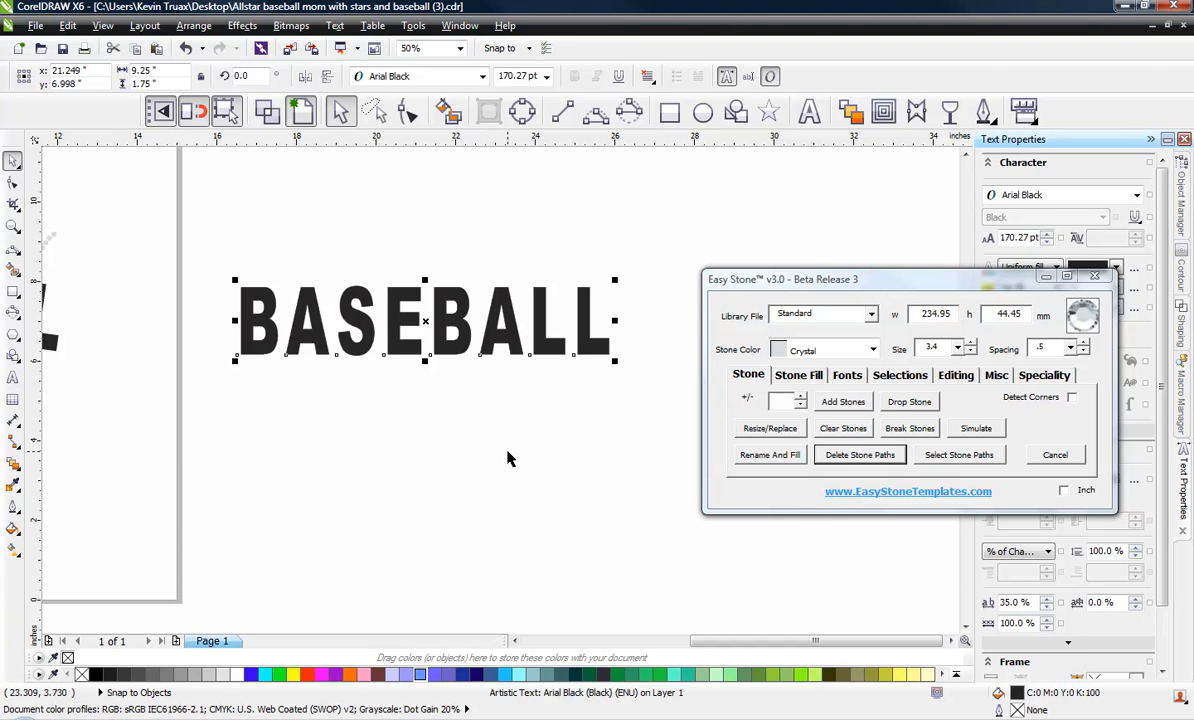
left_click_drag(760, 263, 758, 272)
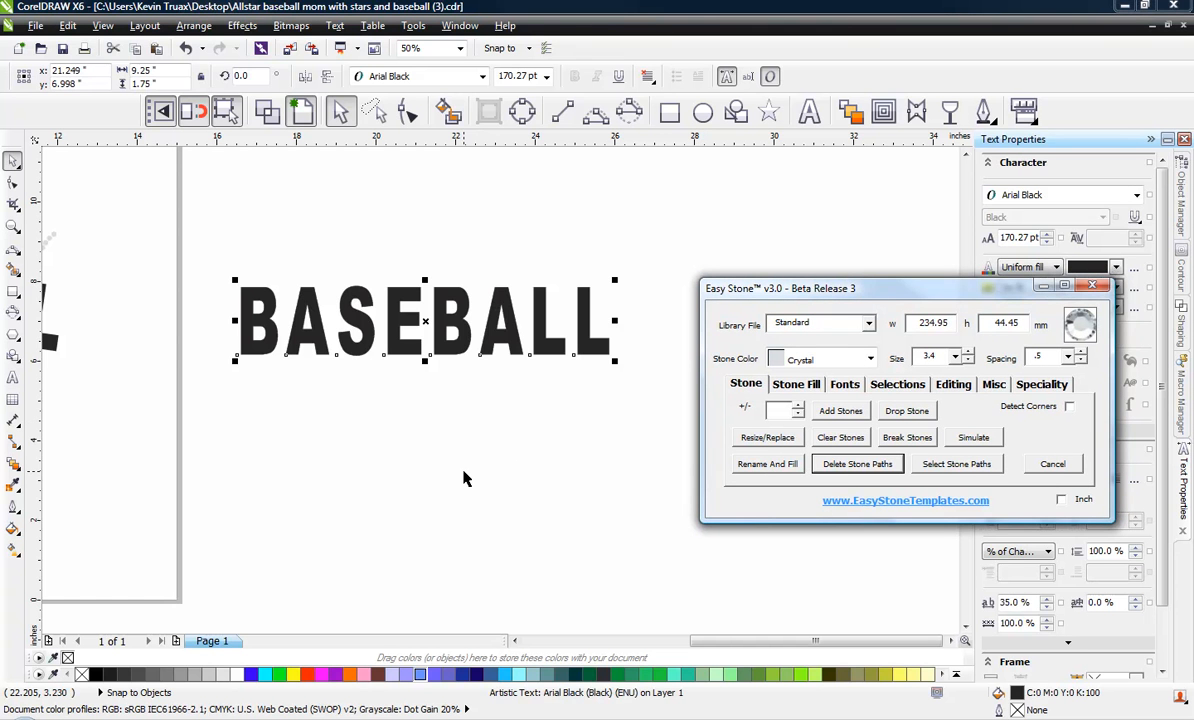
left_click(463, 478)
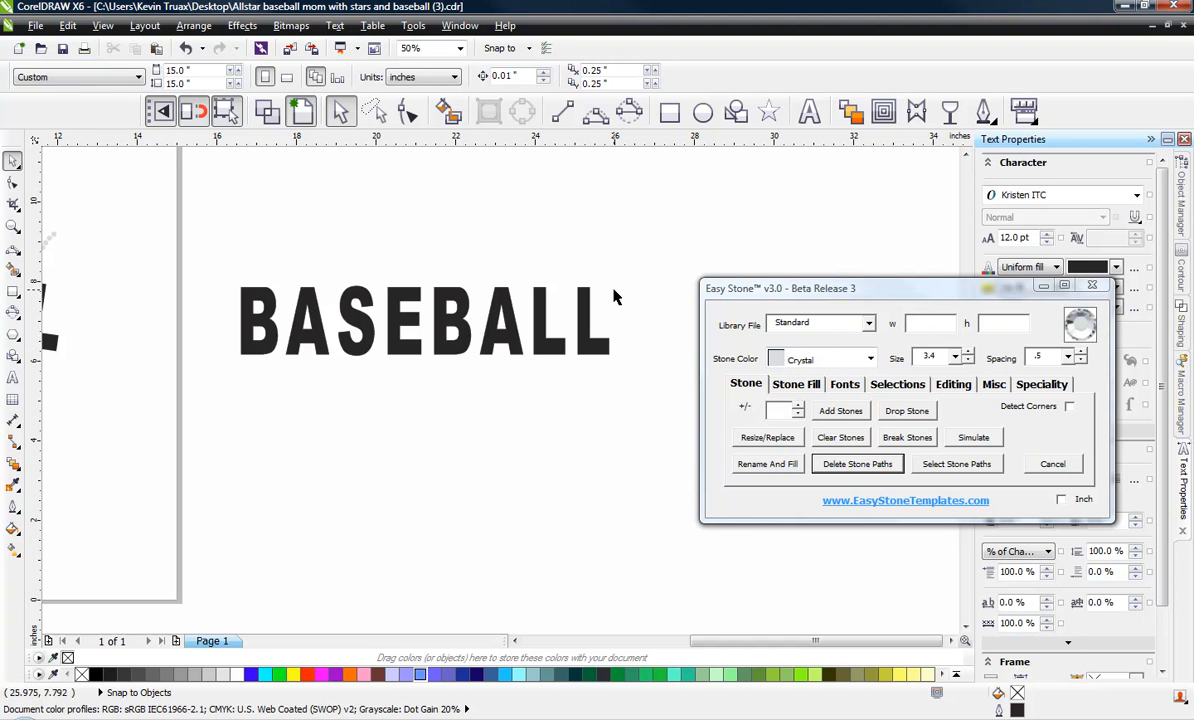
Move the BASEBALL text about 0.7 inches farther to the right of the page
scroll(612, 290, "up", 1)
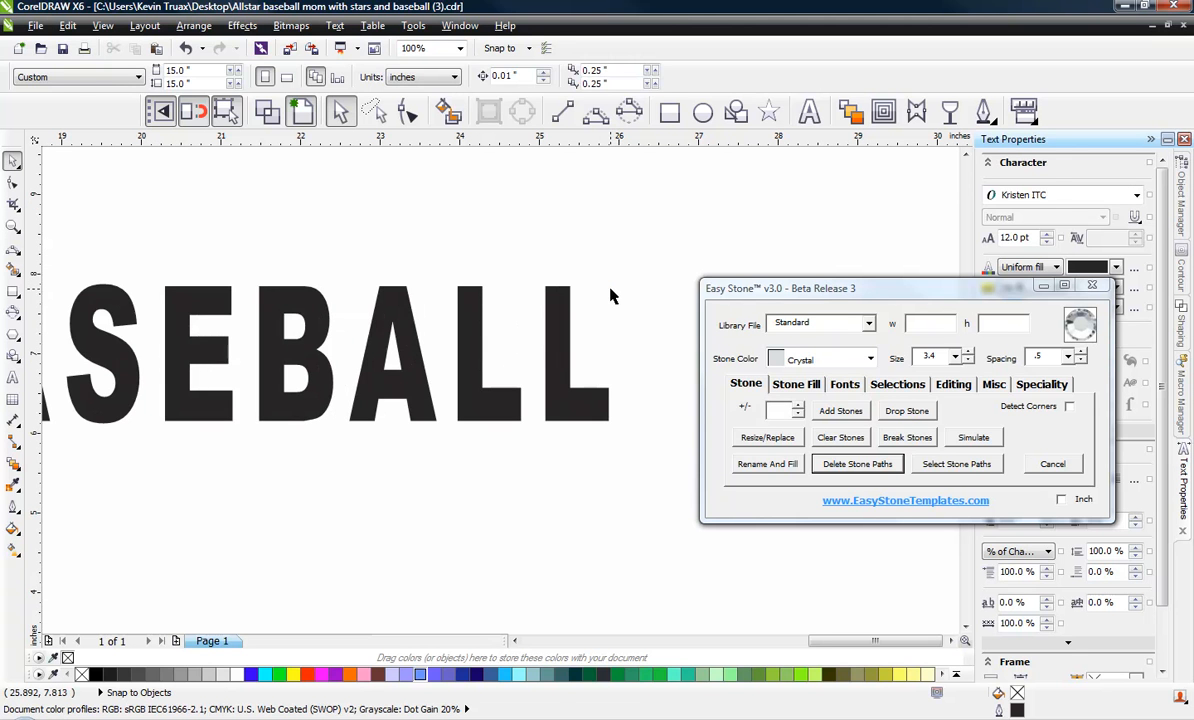
left_click(561, 369)
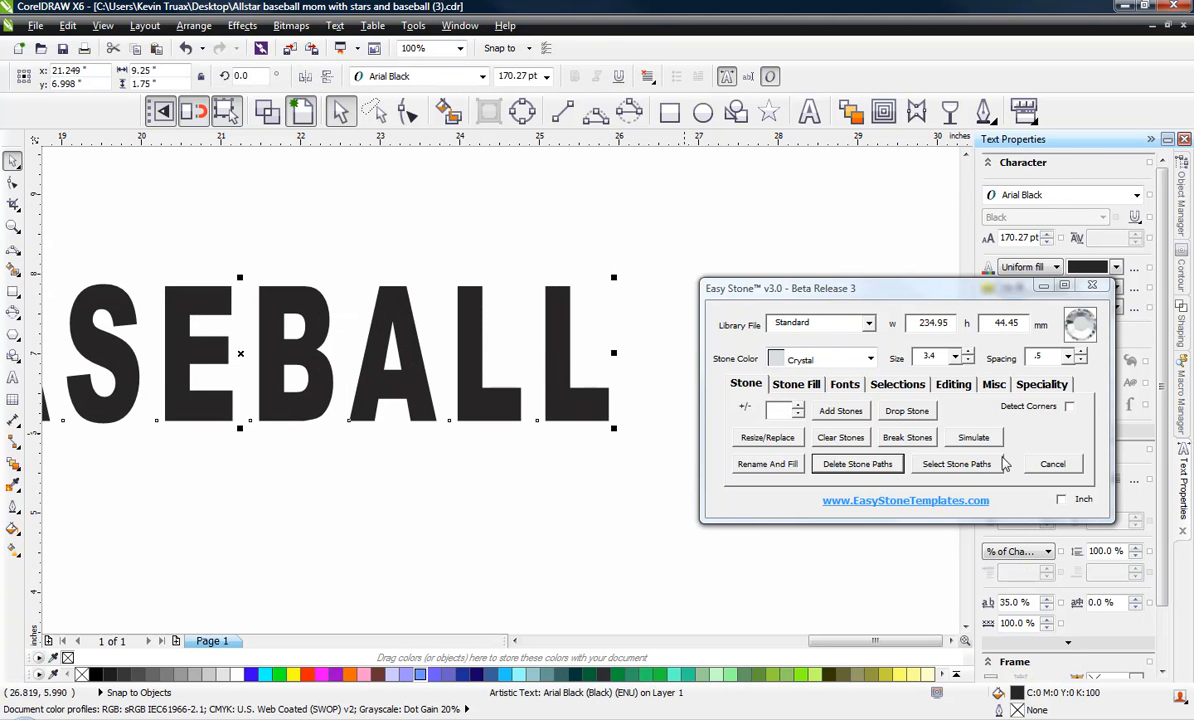
scroll(711, 466, "down", 1)
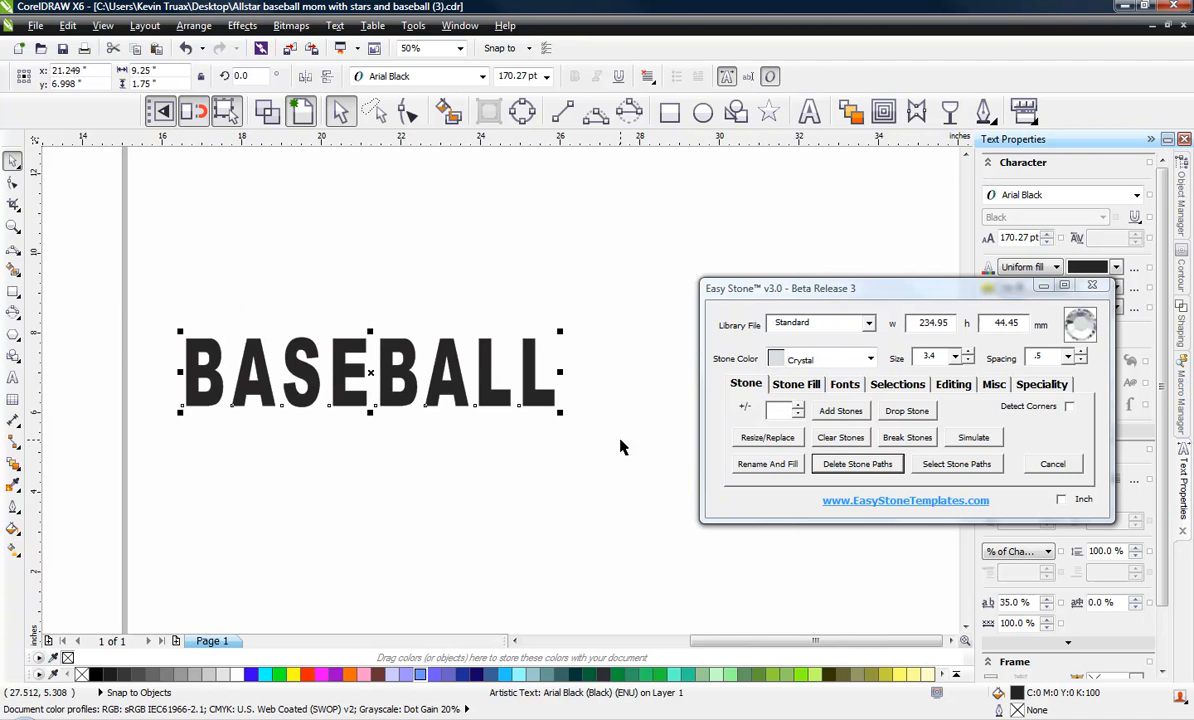
scroll(578, 405, "up", 1)
left_click_drag(503, 374, 560, 386)
scroll(540, 337, "down", 1)
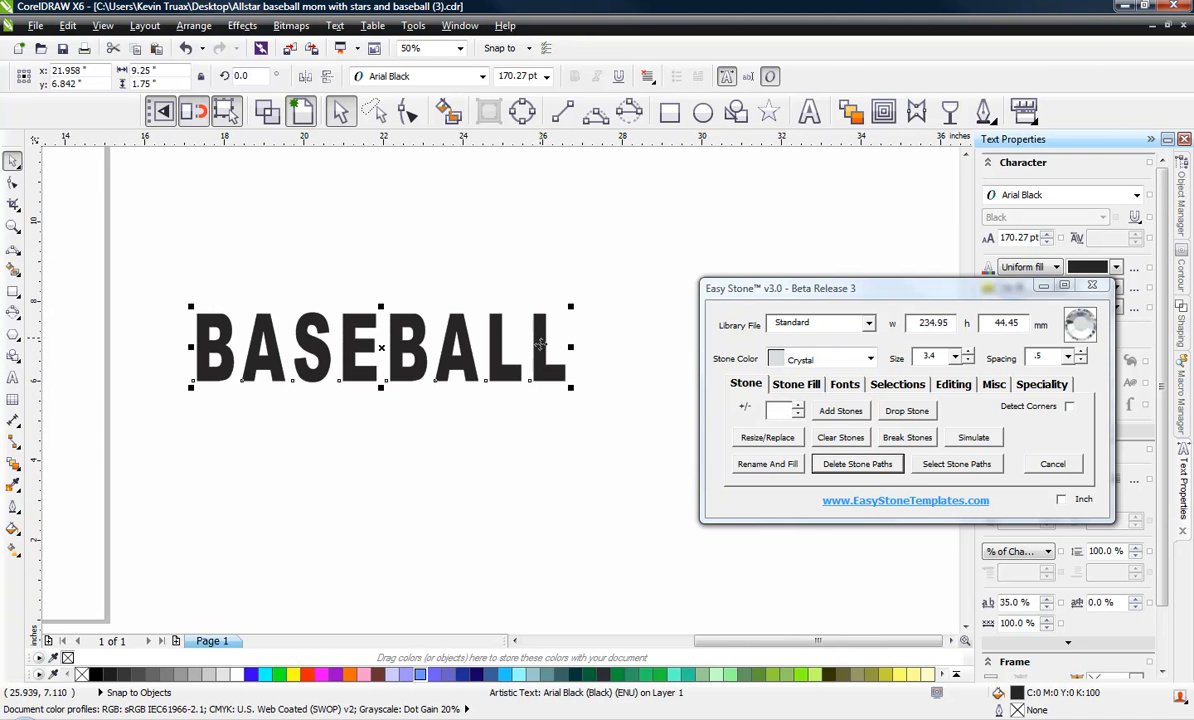
Lock the BASEBALL text in place and test whether its letters can still be selected
scroll(540, 343, "up", 1)
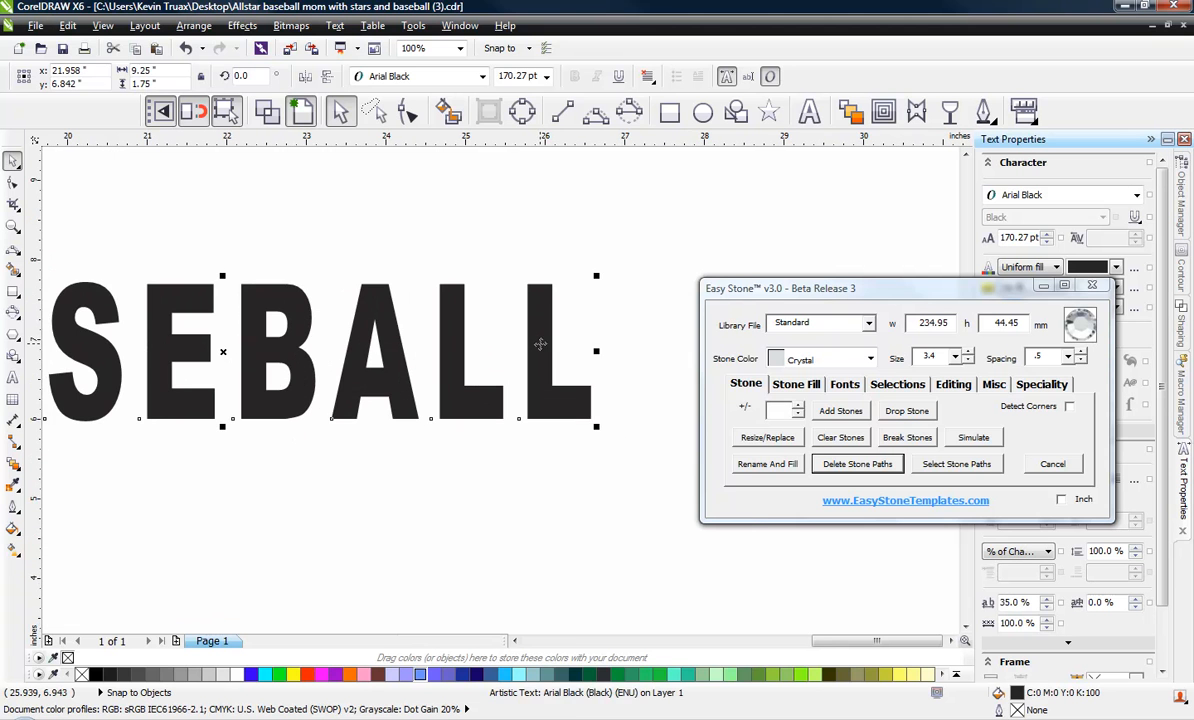
right_click(542, 346)
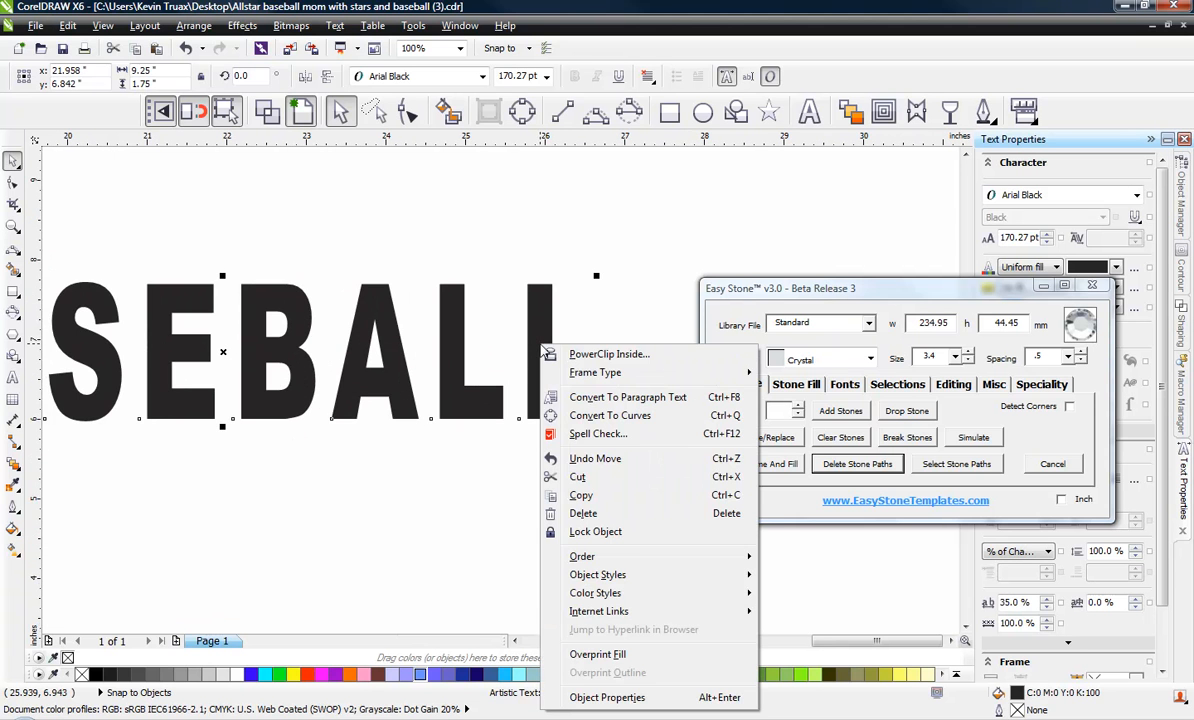
left_click(596, 531)
left_click(469, 547)
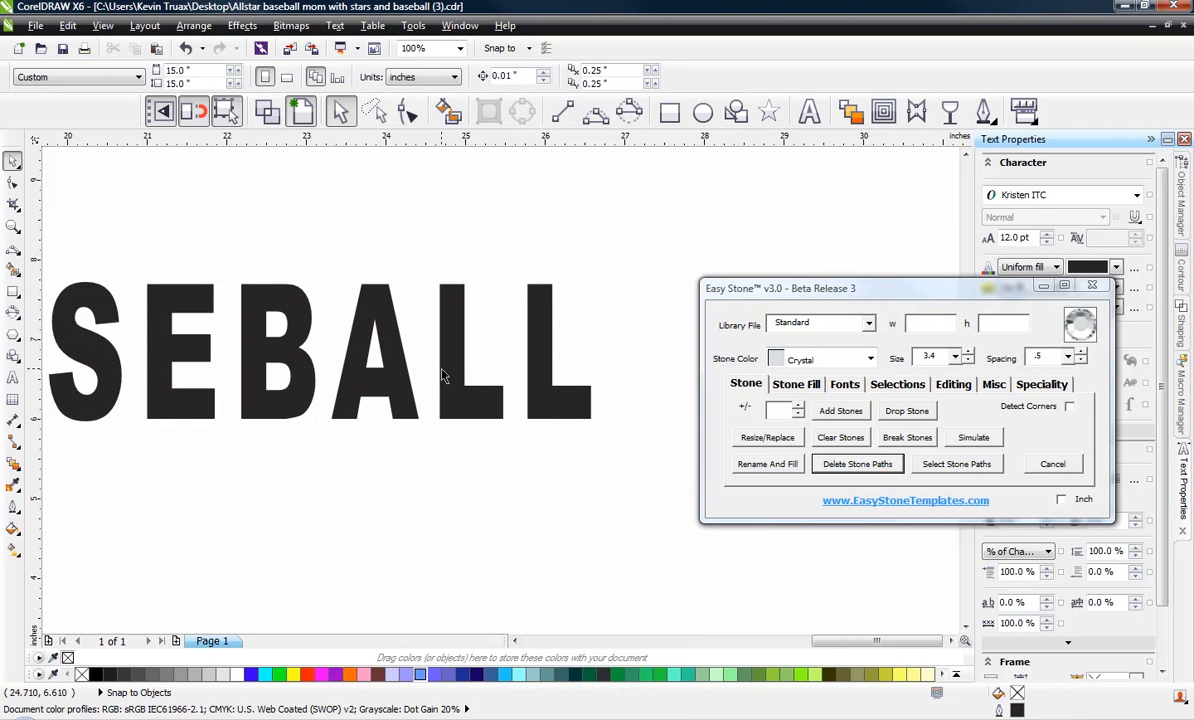
left_click(324, 352)
left_click(402, 503)
Drop a 3.4 mm Crystal stone below the text and move it into the lower inner corner of the last L's stem
left_click(906, 410)
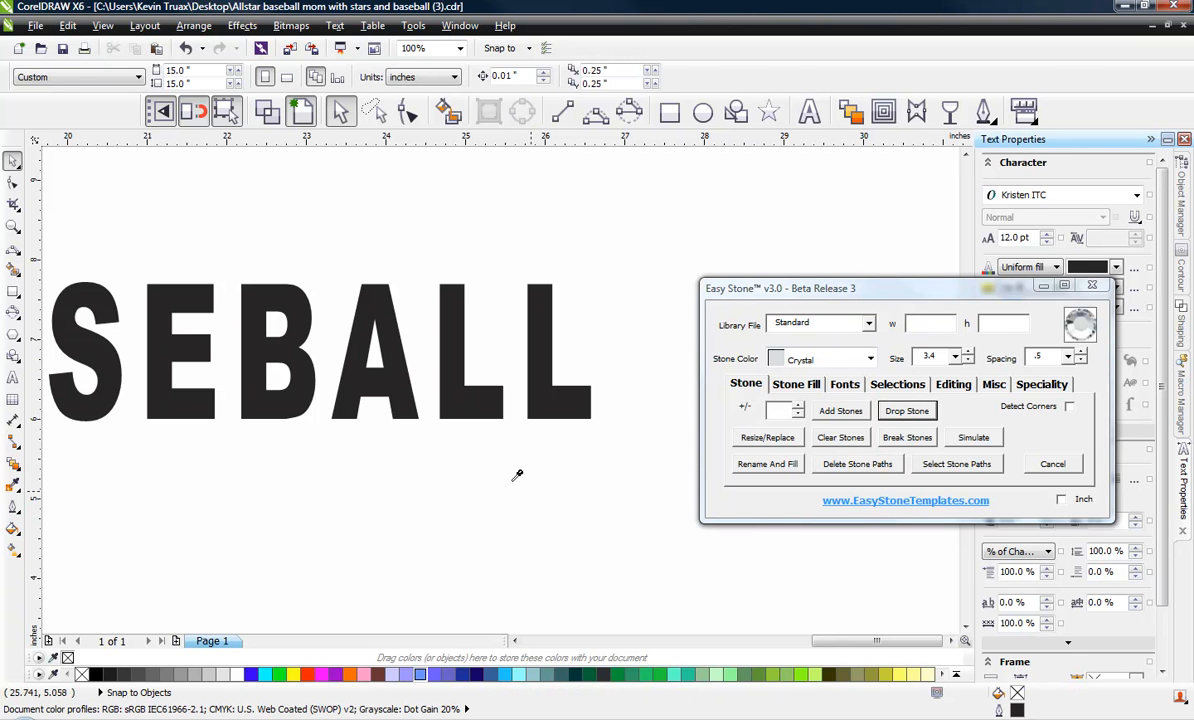
left_click(567, 463)
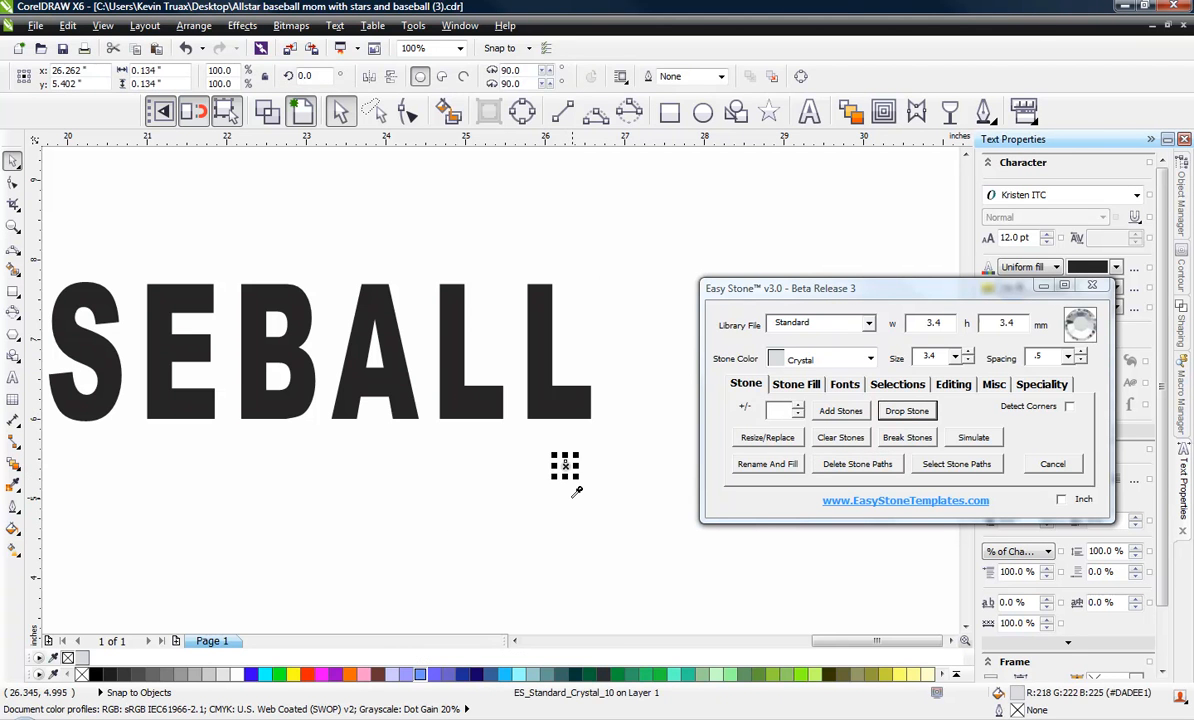
key("Escape")
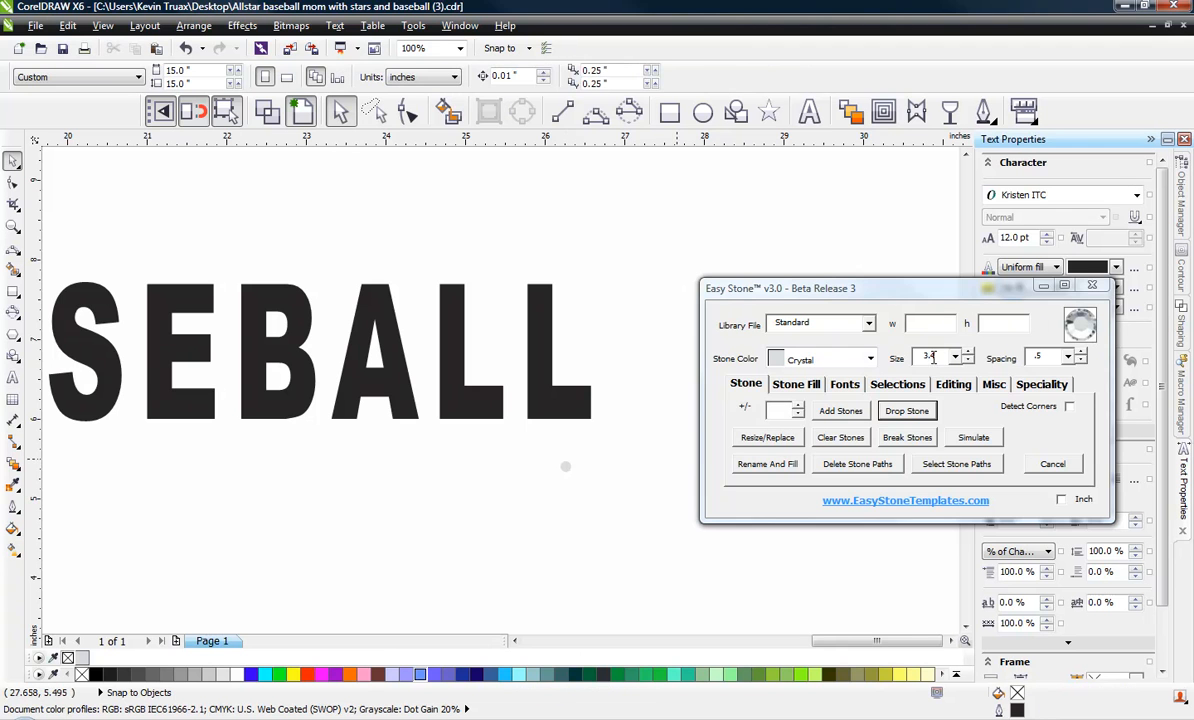
left_click_drag(936, 356, 822, 399)
scroll(576, 478, "up", 2)
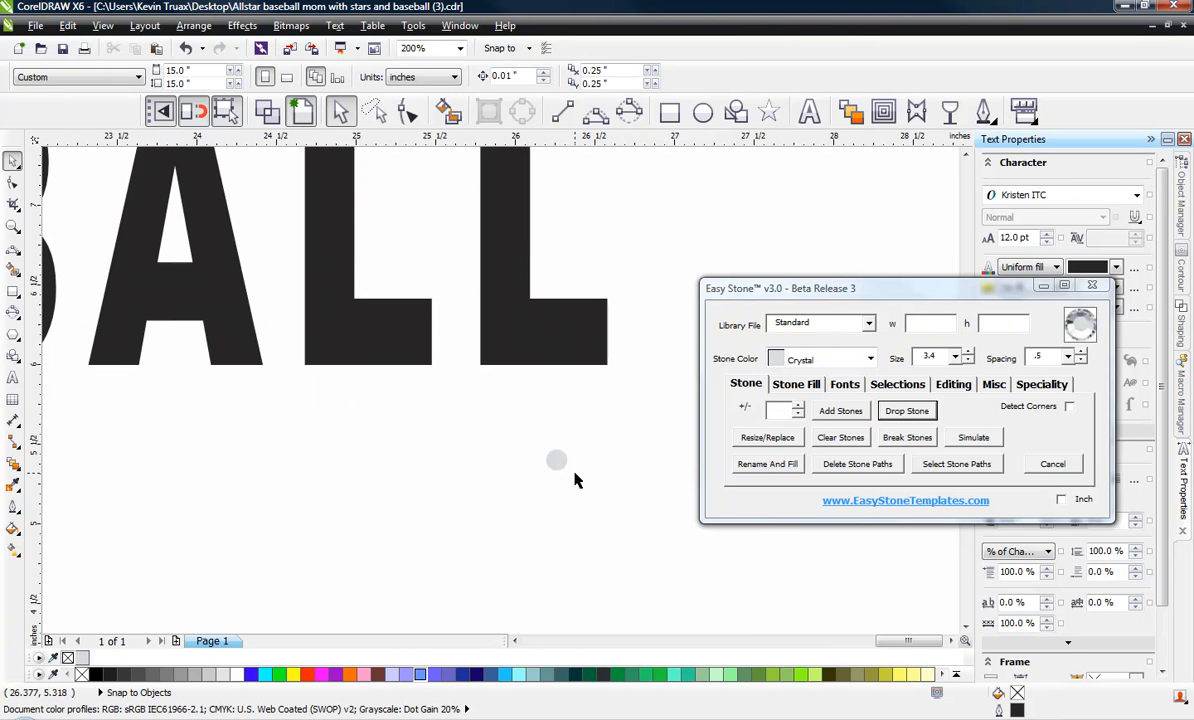
left_click_drag(555, 455, 489, 353)
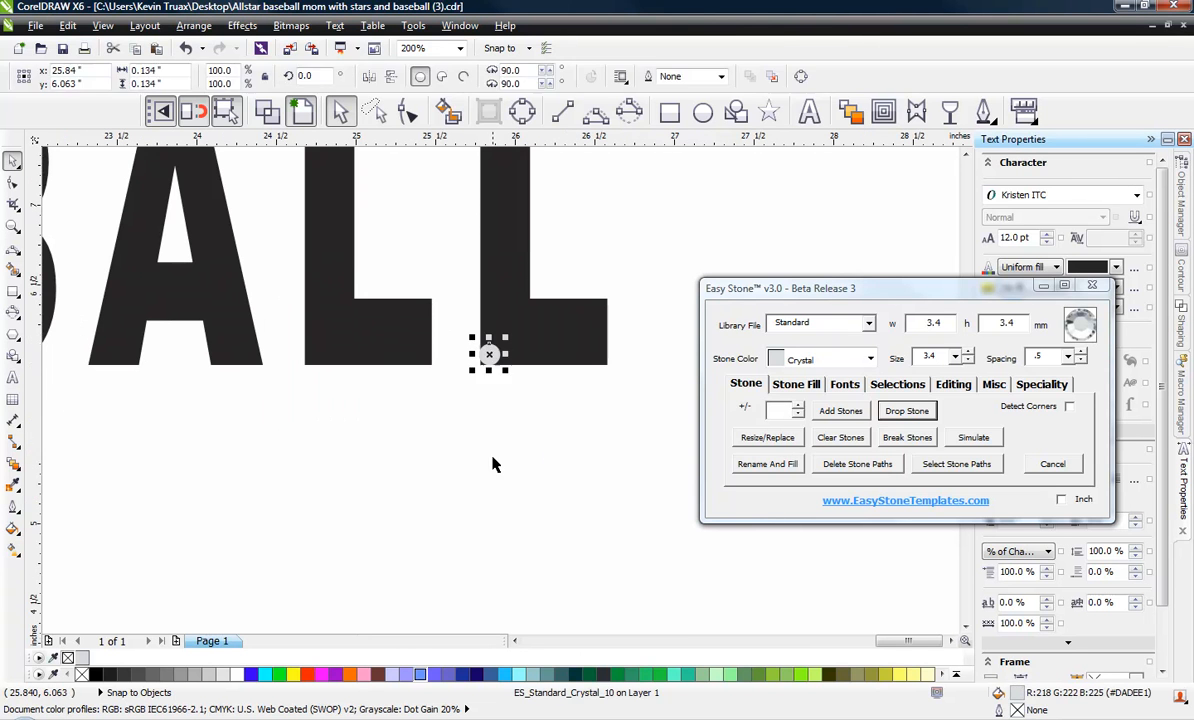
Repeat the stone upward at a 3.9 mm offset to form an 11-stone column along the last L's stem
scroll(490, 440, "down", 3)
scroll(503, 362, "up", 3)
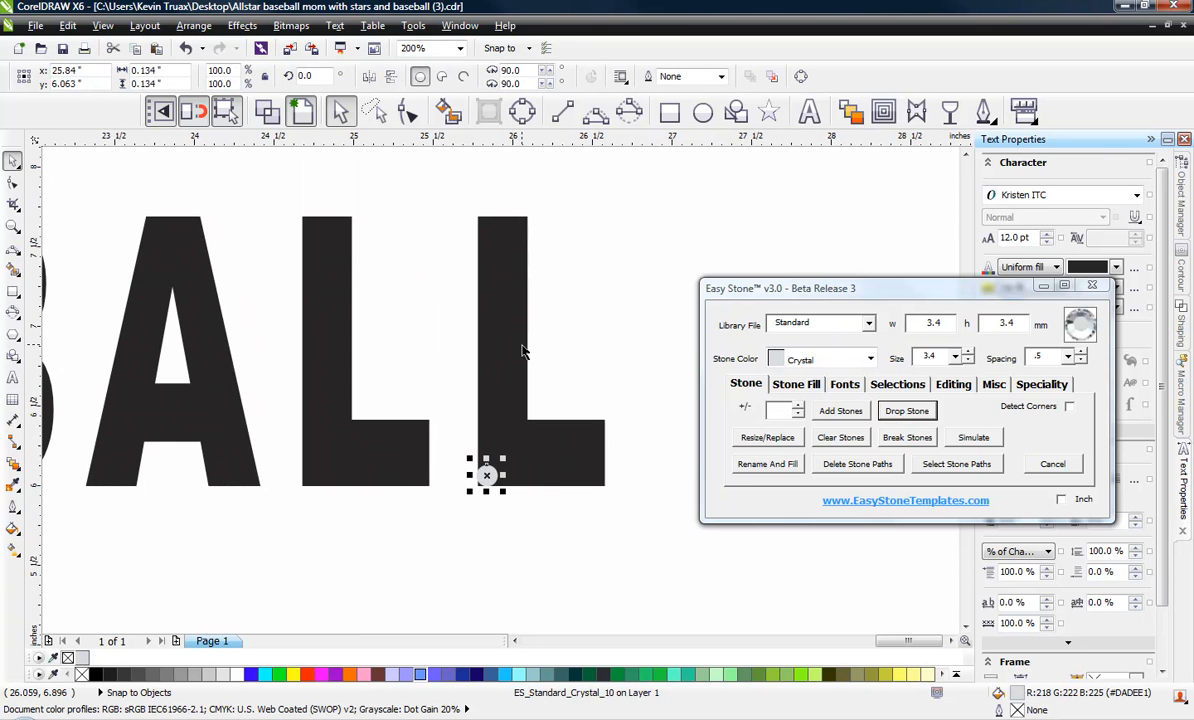
left_click(796, 384)
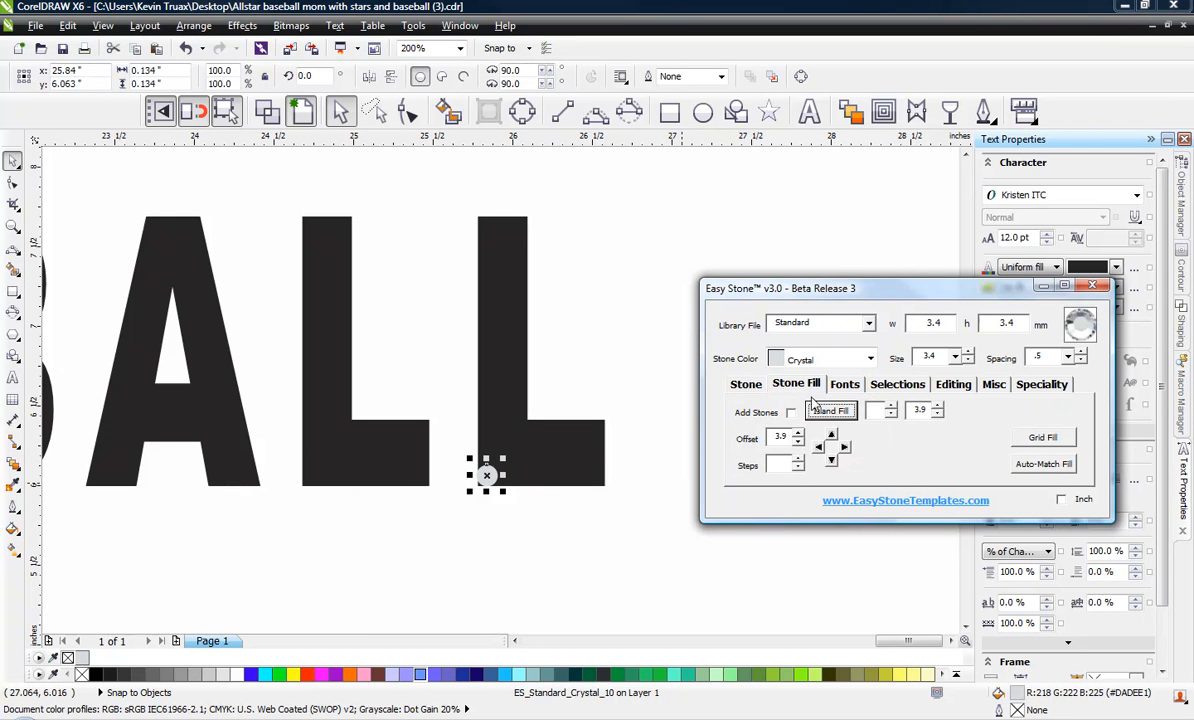
left_click(832, 438)
left_click(832, 438)
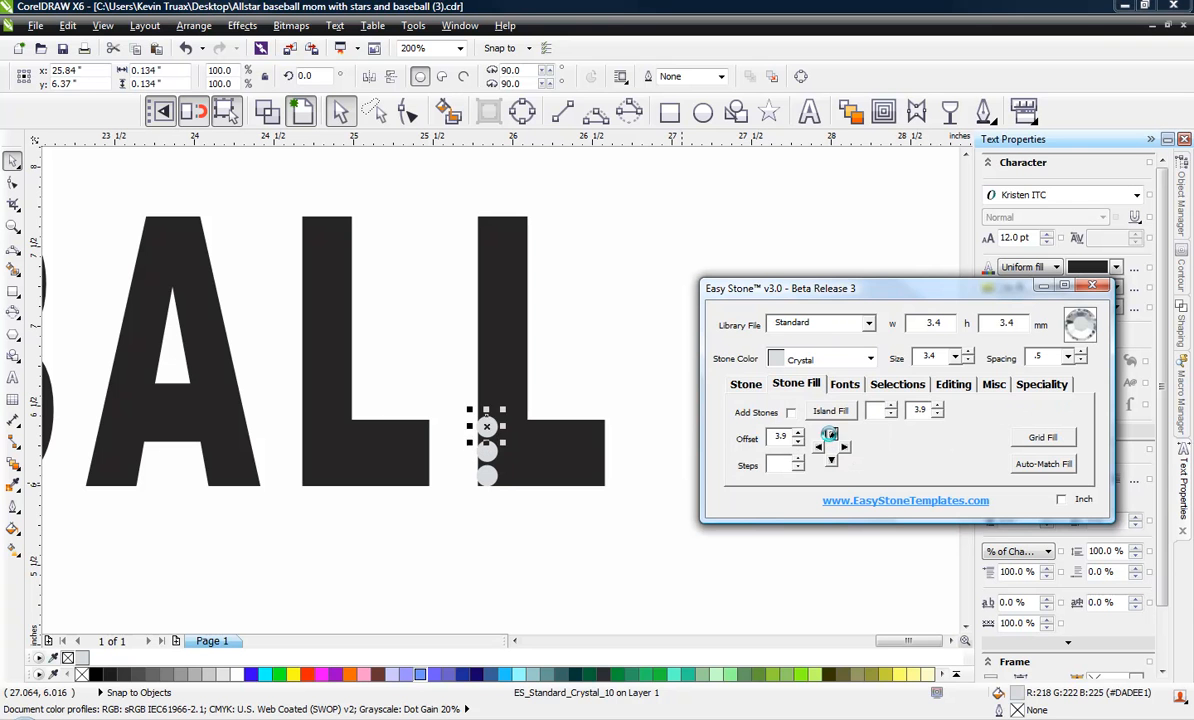
left_click(832, 438)
left_click(832, 438)
left_click(832, 438)
left_click(832, 438)
left_click(832, 438)
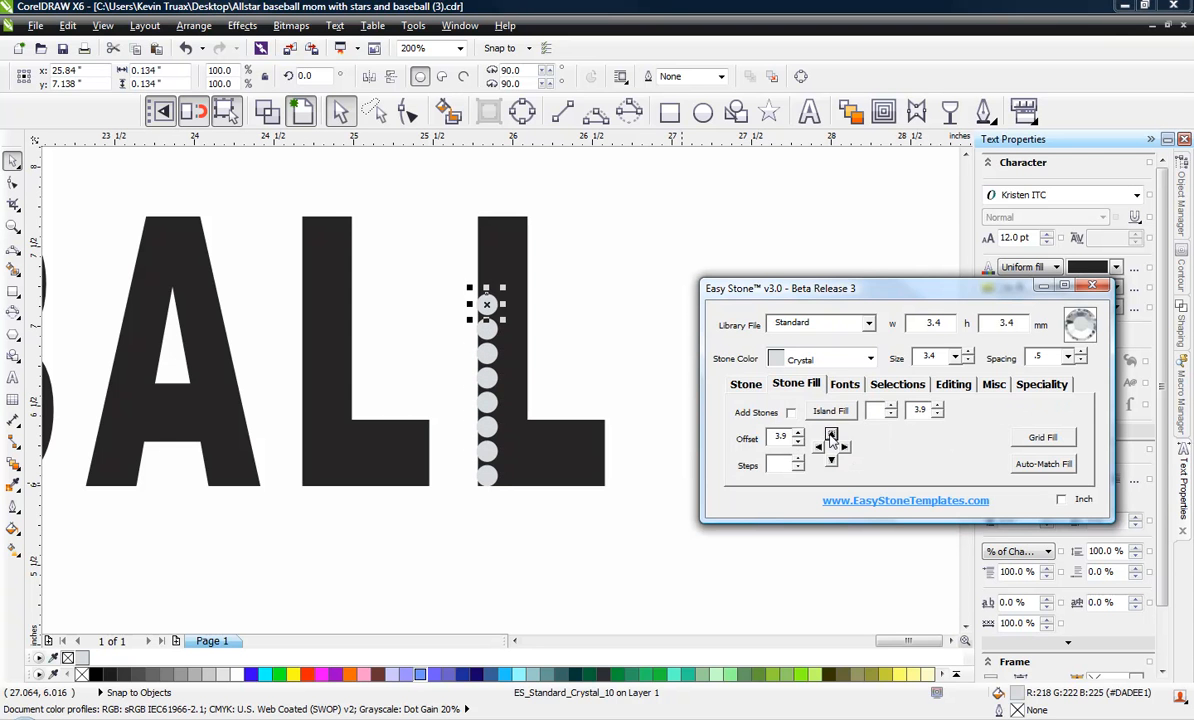
left_click(832, 438)
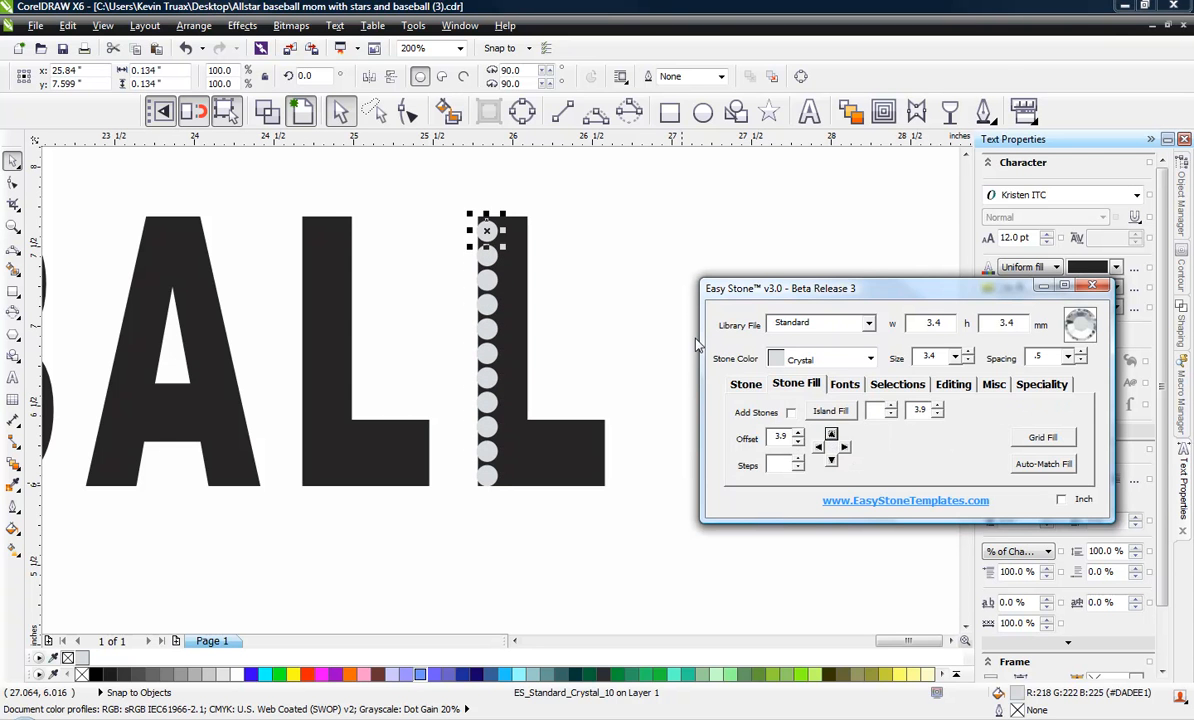
left_click(661, 328)
Repeat the whole stone column rightward at a 3.9 mm offset to make five columns across the last L
left_click_drag(450, 207, 546, 516)
left_click(845, 448)
left_click(845, 448)
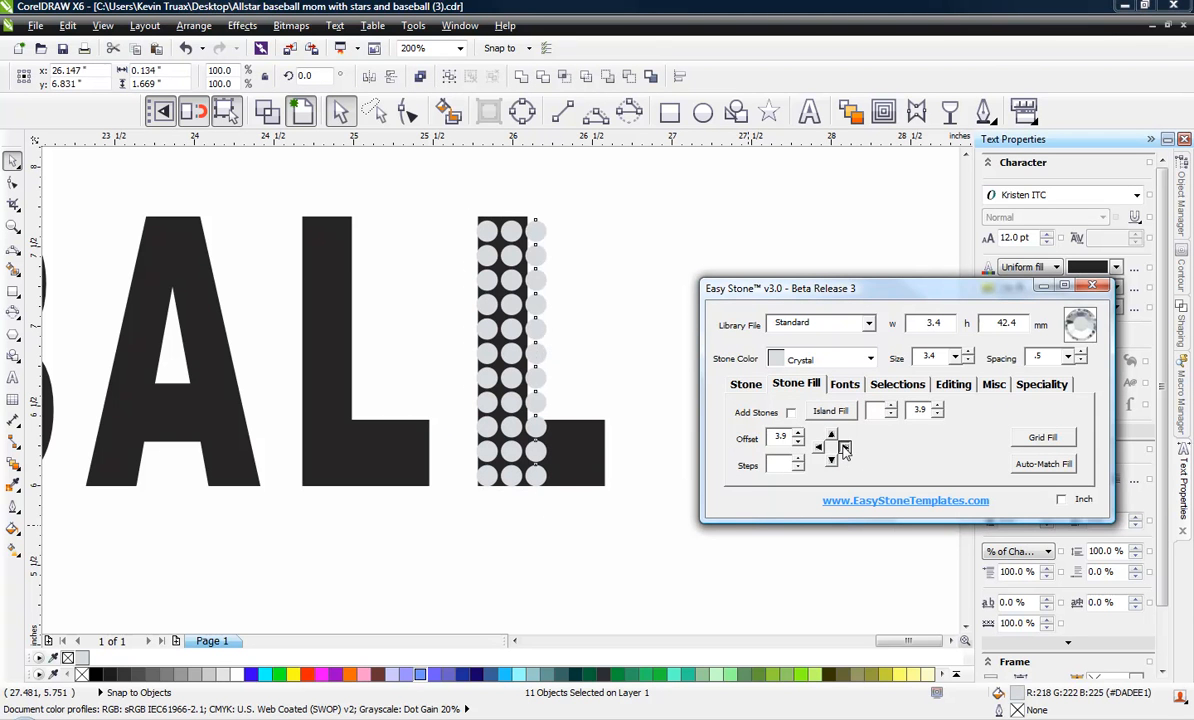
left_click(845, 448)
left_click(845, 448)
left_click(634, 288)
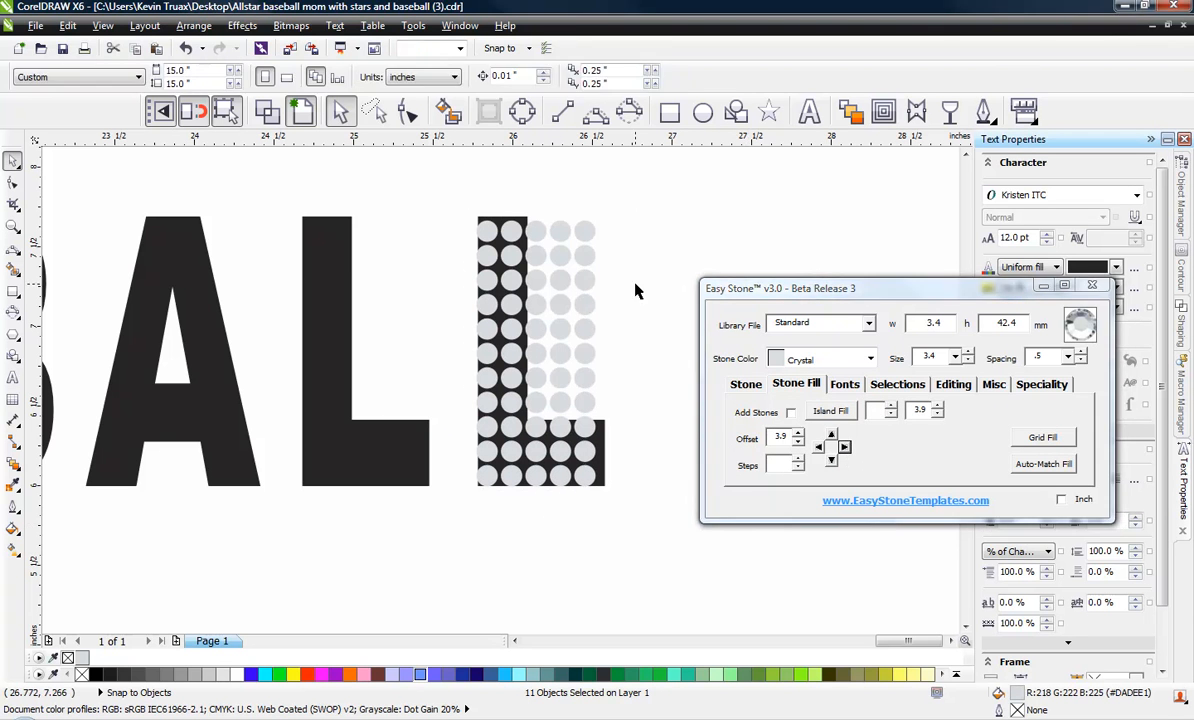
Delete the stones outside the last L, leaving two columns in the stem and two rows in the foot
left_click_drag(640, 196, 518, 400)
key("Delete")
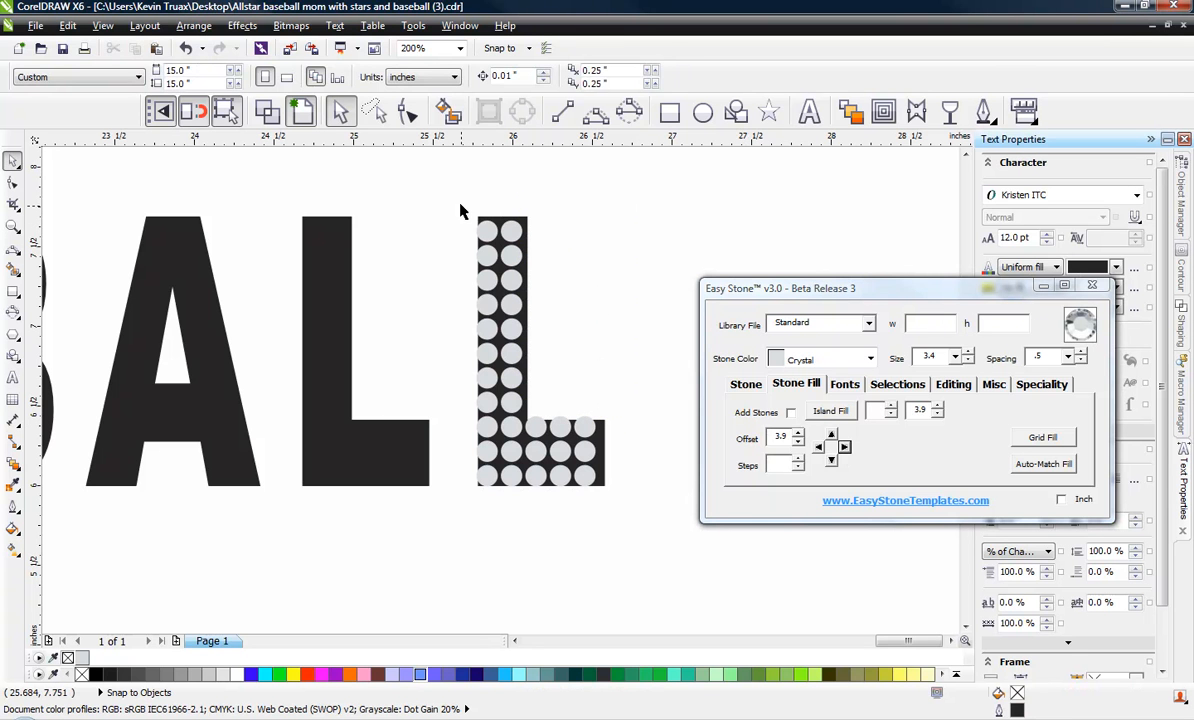
left_click_drag(458, 195, 592, 501)
left_click(602, 391)
left_click_drag(640, 374, 519, 436)
key("Delete")
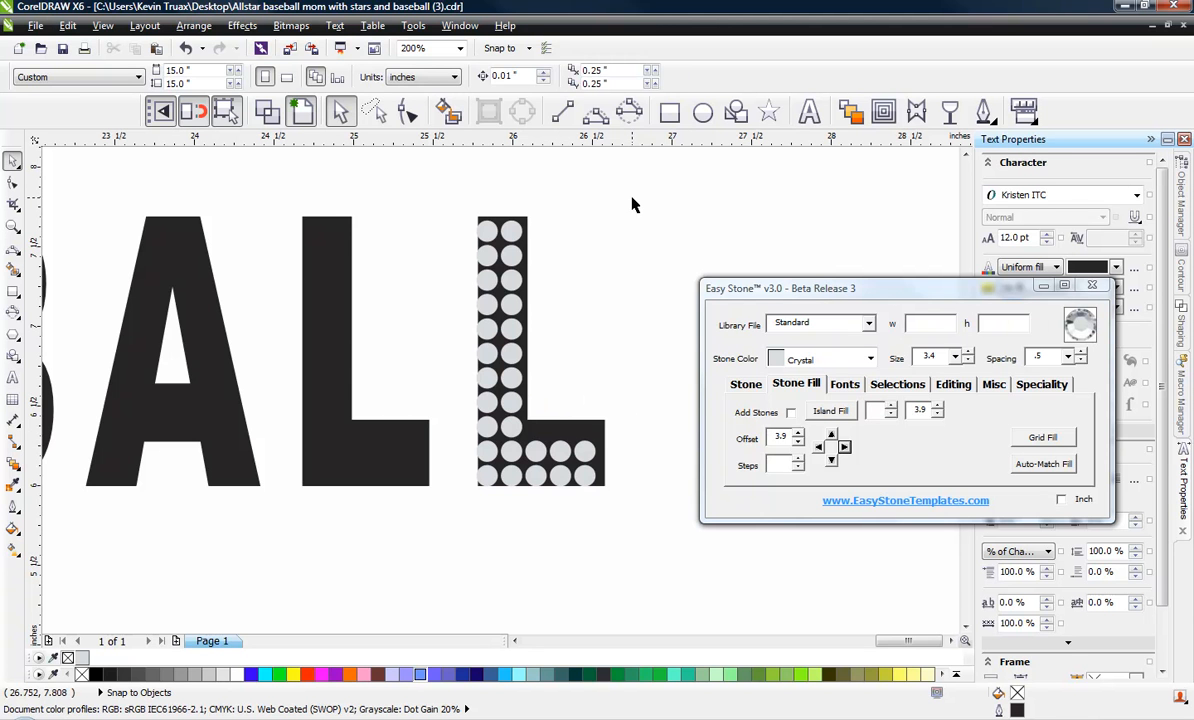
Copy the finished stones of the last L onto the matching place in the first L
left_click_drag(634, 195, 474, 517)
left_click_drag(513, 476, 342, 489)
key("Escape")
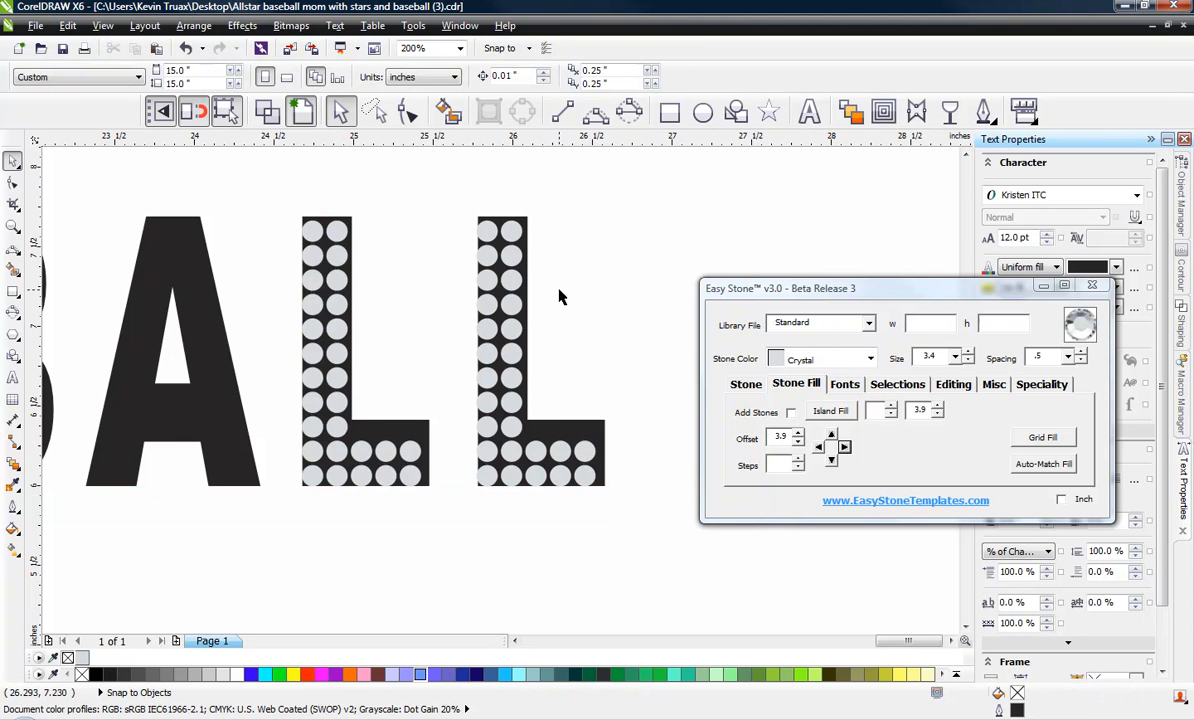
Copy the first L's stones onto the E, aligned with its stem and bottom arm
scroll(621, 356, "down", 1)
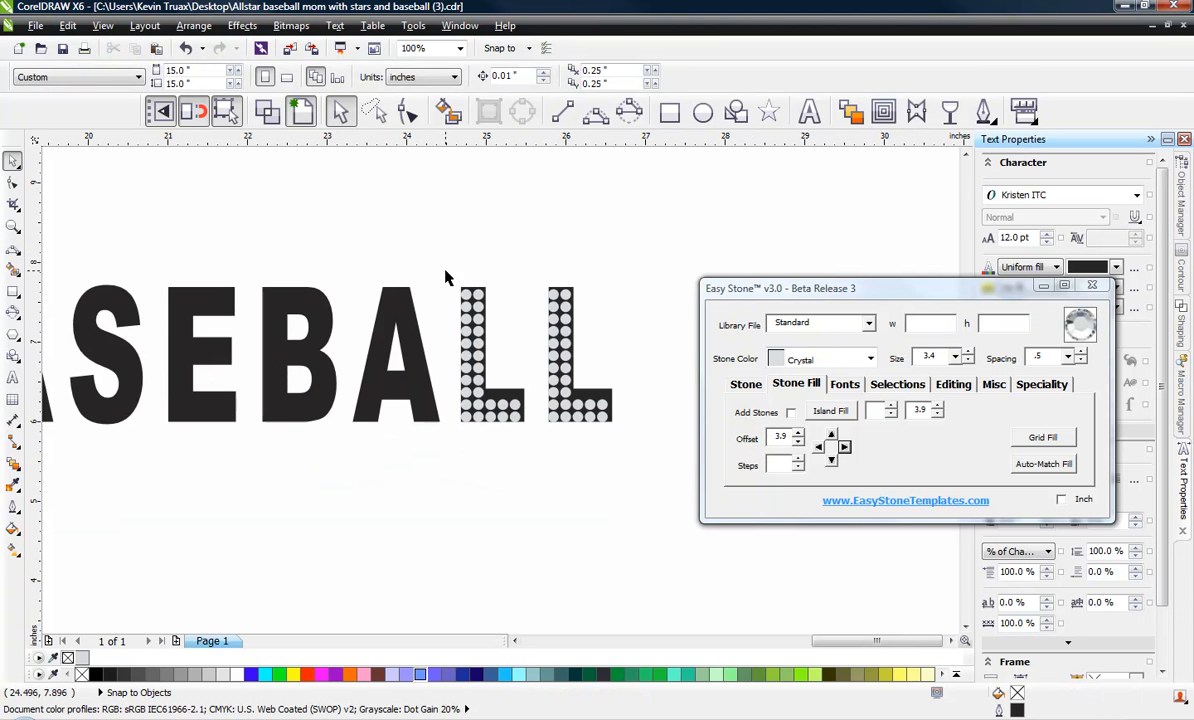
left_click_drag(415, 252, 535, 482)
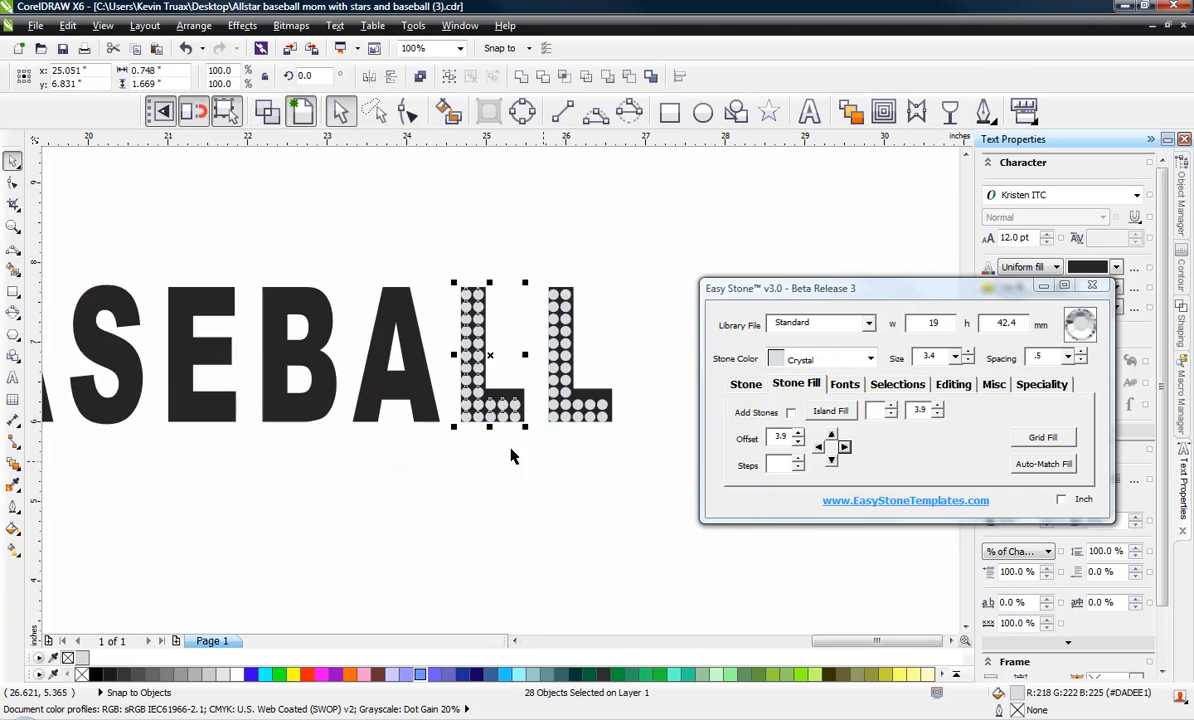
scroll(450, 406, "down", 1)
scroll(298, 367, "up", 1)
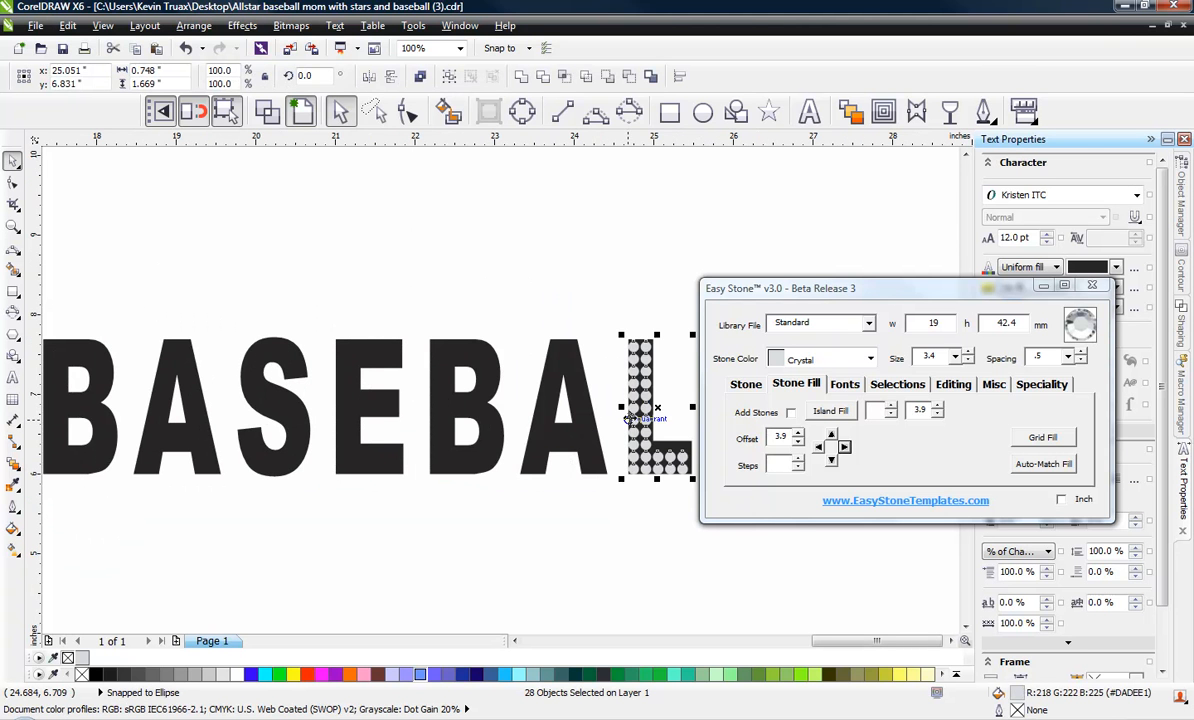
mouse_move(628, 414)
left_mouse_down()
mouse_move(610, 425)
mouse_move(340, 426)
left_mouse_up()
right_click(339, 424)
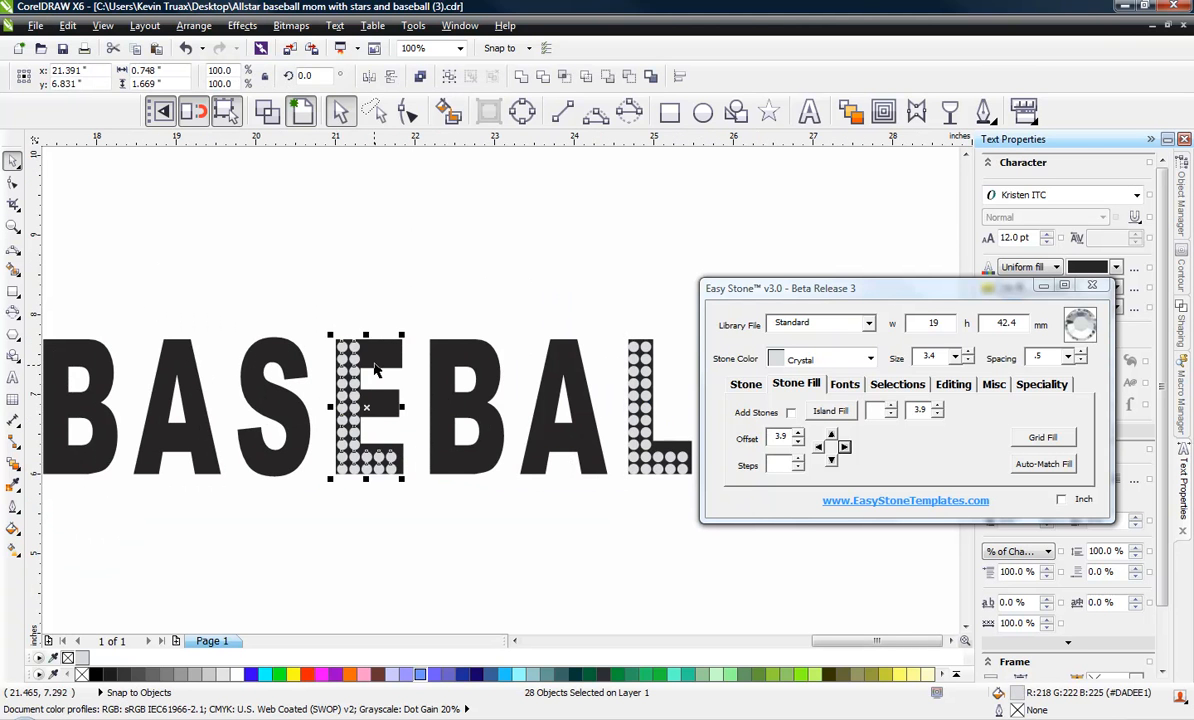
Repeat the E's top four stones rightward to fill its top arm five stones wide, and delete the overhanging column
scroll(375, 370, "up", 1)
left_click_drag(400, 258, 283, 382)
left_click(844, 447)
left_click(844, 447)
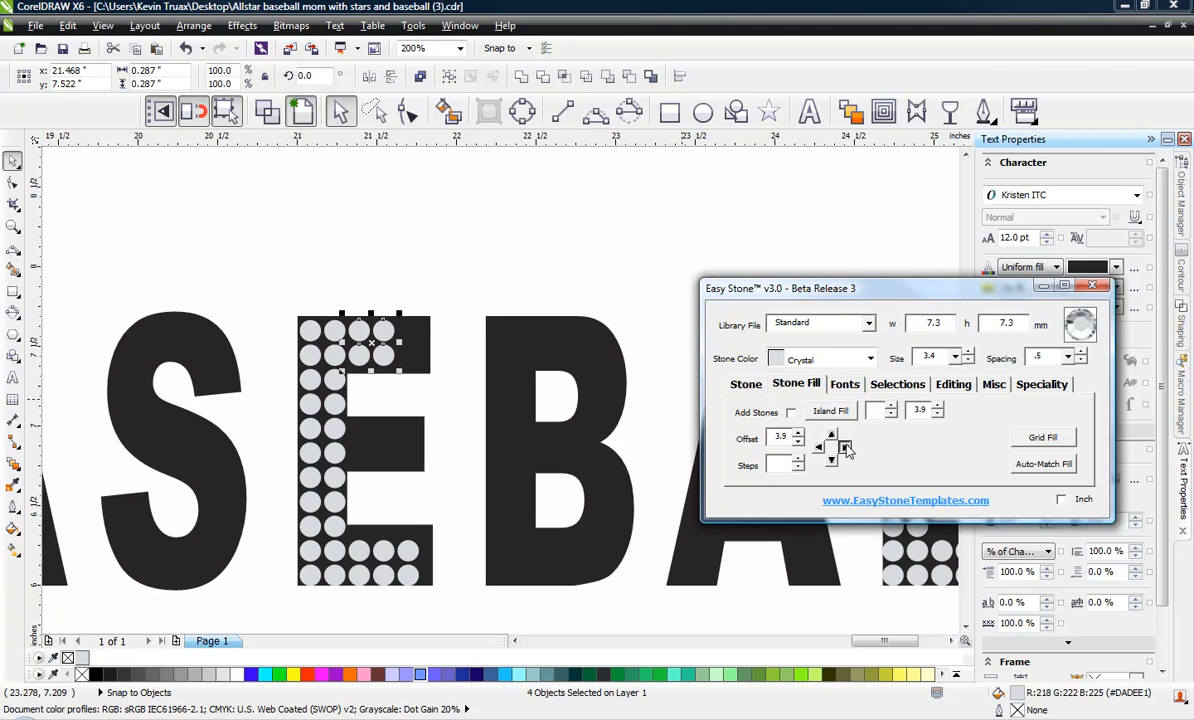
left_click(458, 410)
left_click_drag(473, 292, 416, 403)
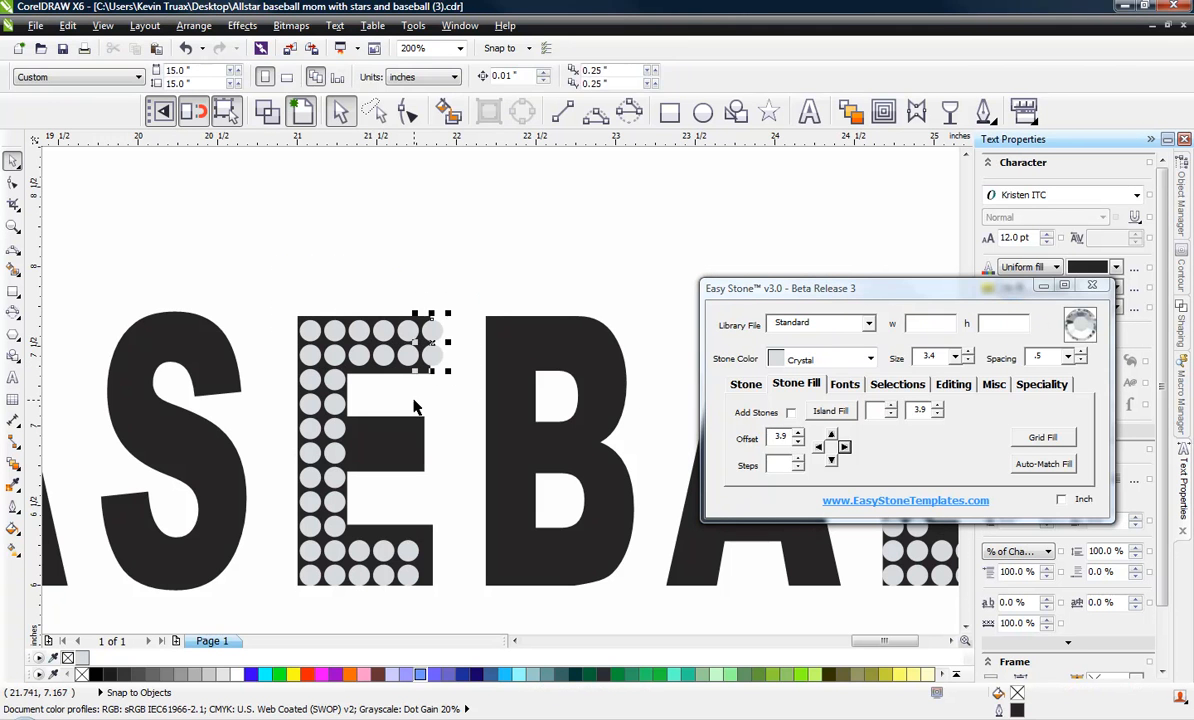
key("Delete")
Repeat two stem stones rightward to fill the E's middle arm, making two rows of four stones
scroll(338, 405, "up", 1)
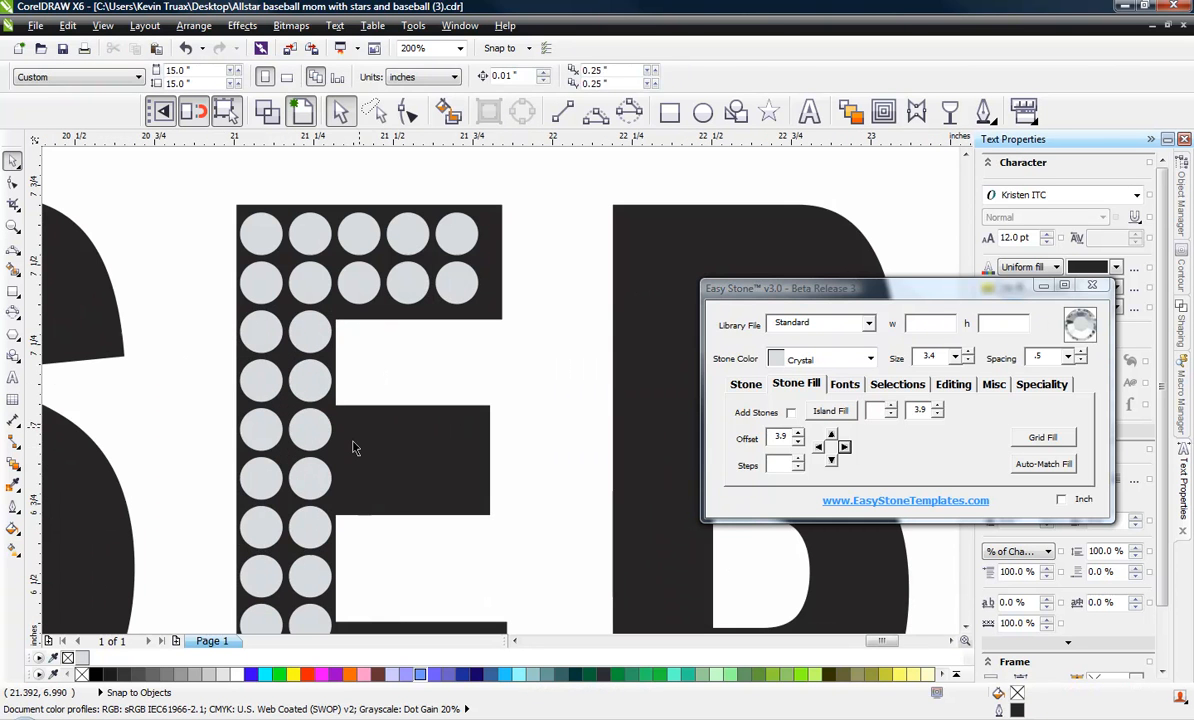
left_click(312, 432)
left_click(314, 484, "shift")
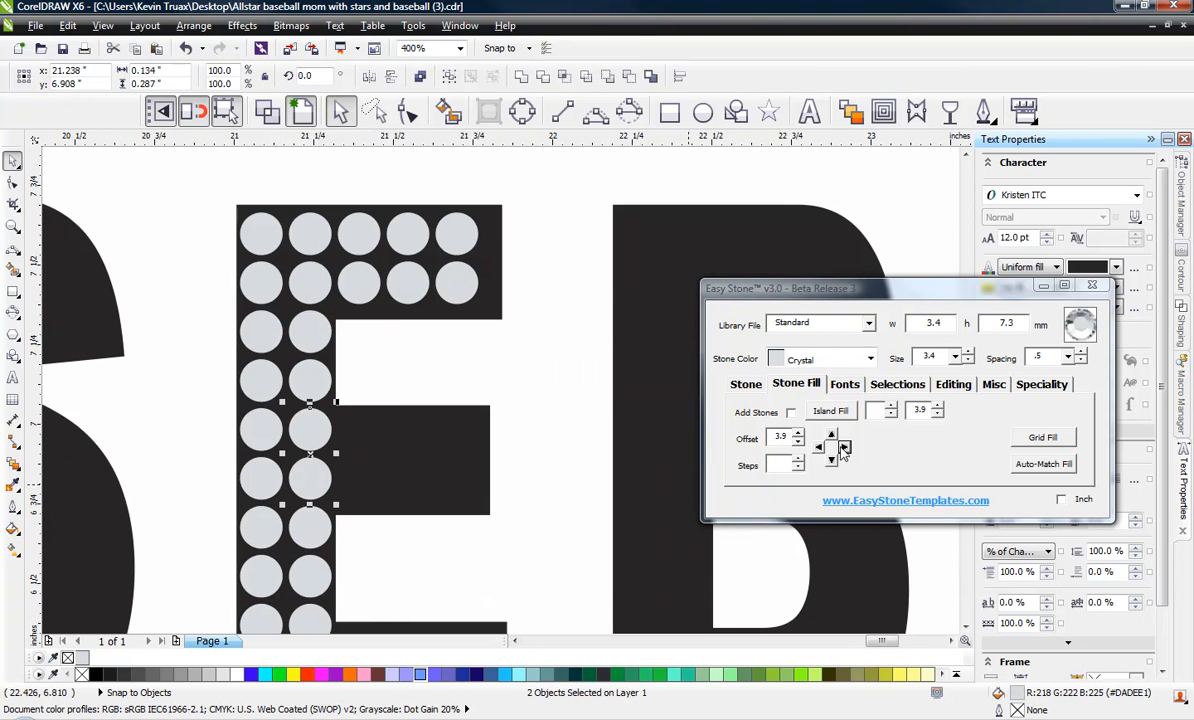
left_click(844, 448)
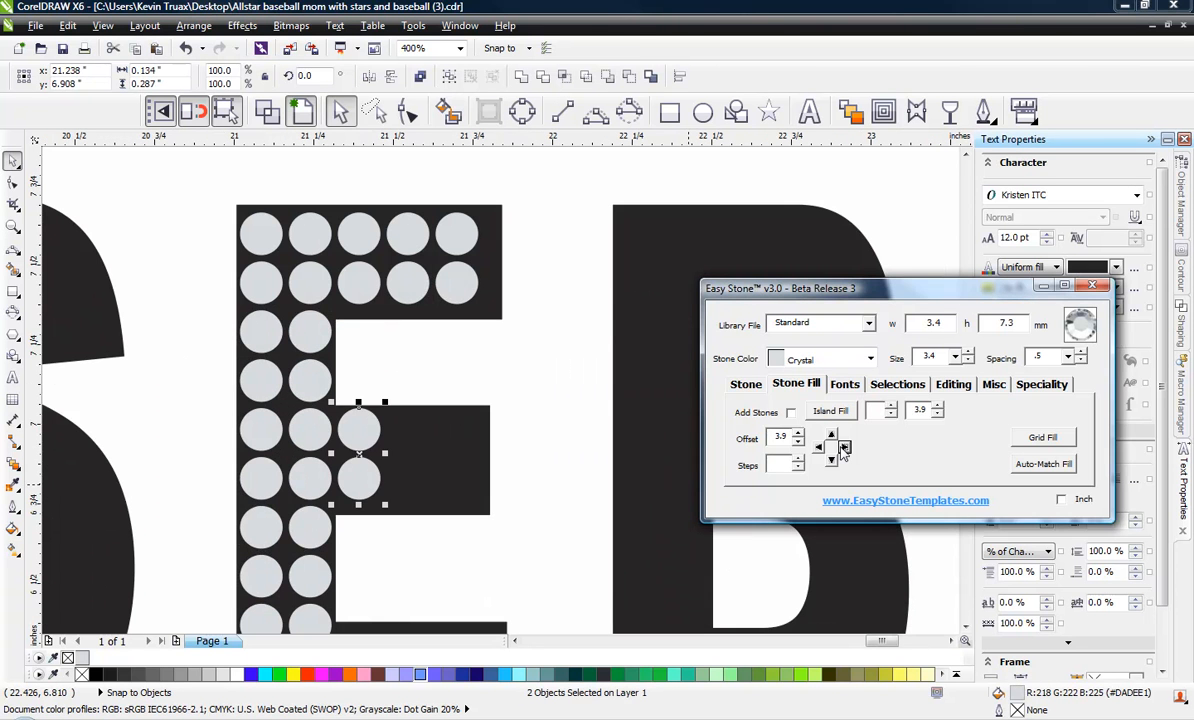
left_click(508, 463)
scroll(453, 349, "down", 2)
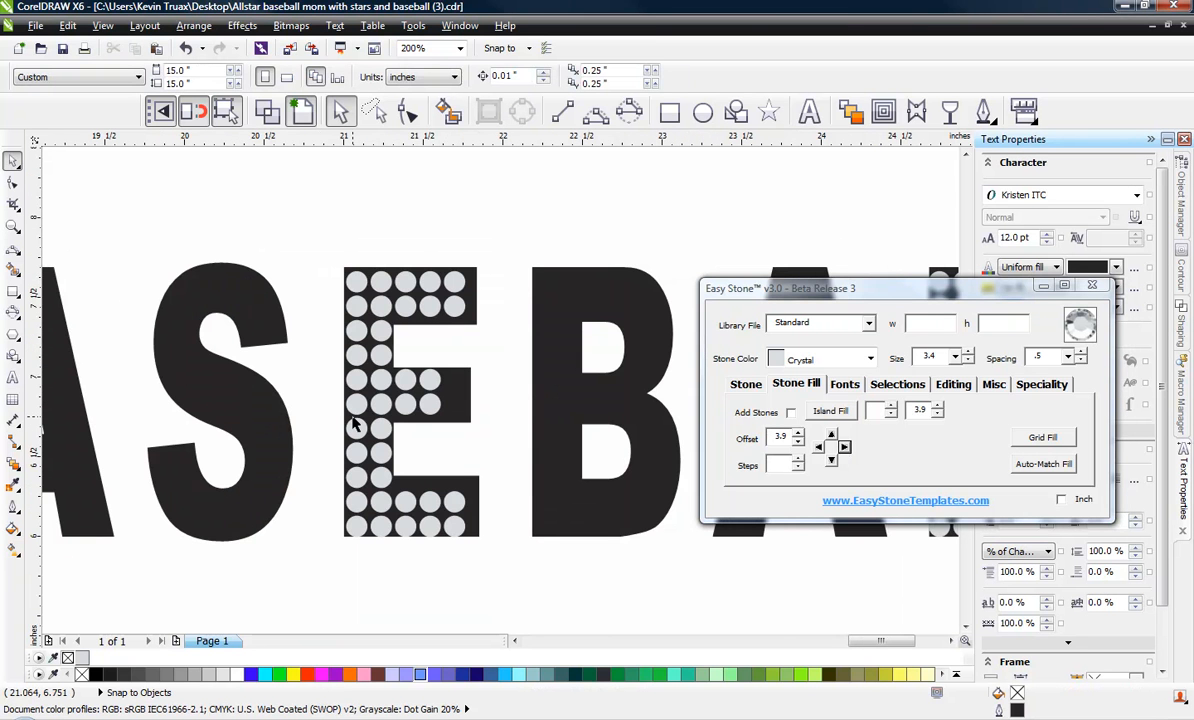
Copy all of the E's stones onto the second B, aligned with its stem
scroll(340, 395, "down", 2)
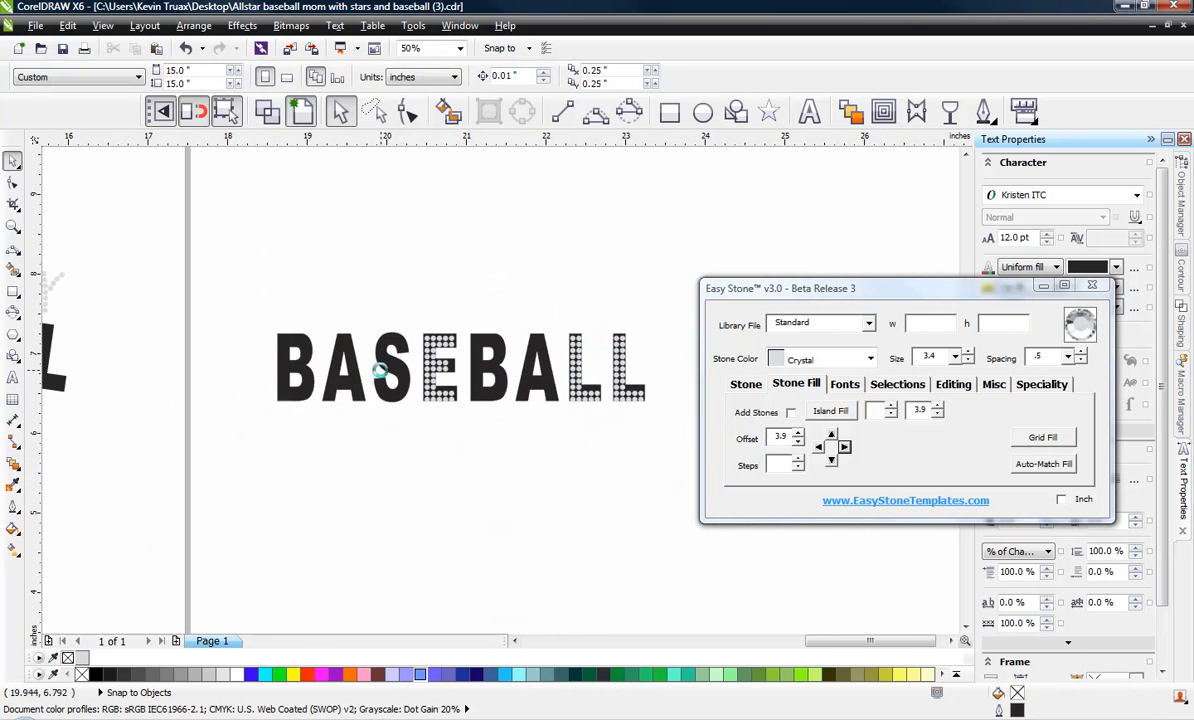
scroll(379, 370, "up", 1)
scroll(587, 383, "up", 2)
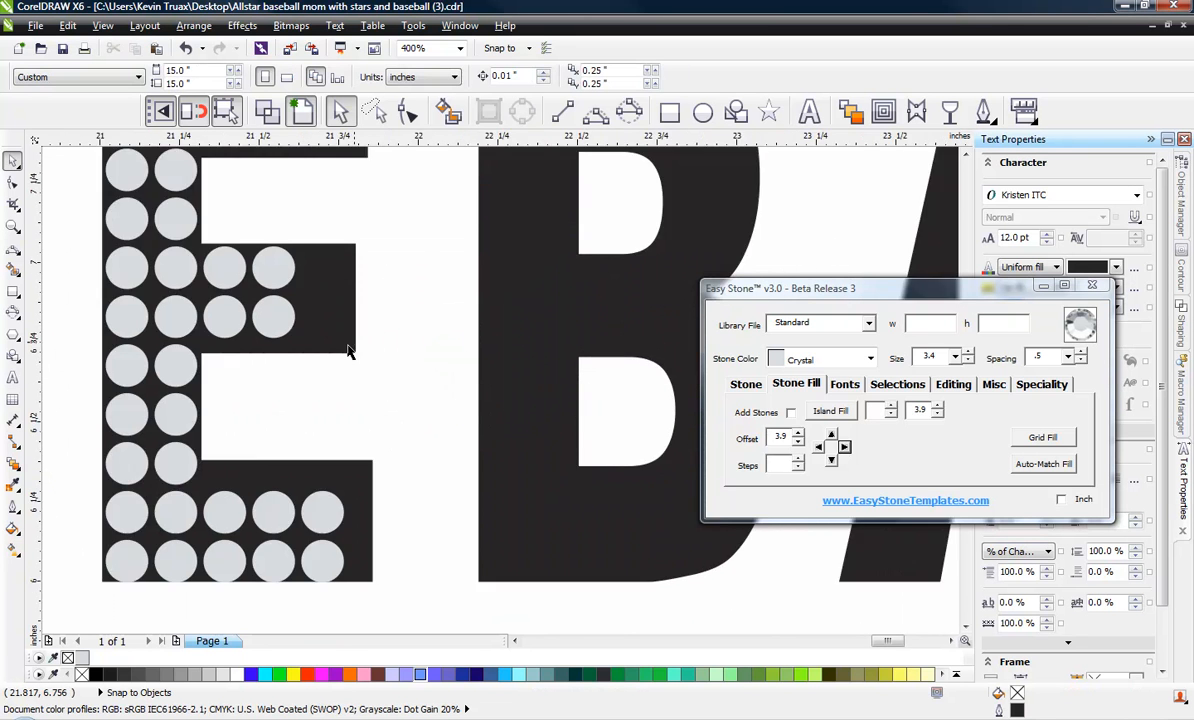
scroll(320, 360, "down", 1)
left_click_drag(375, 177, 221, 485)
left_click_drag(252, 438, 436, 458)
left_click(445, 519)
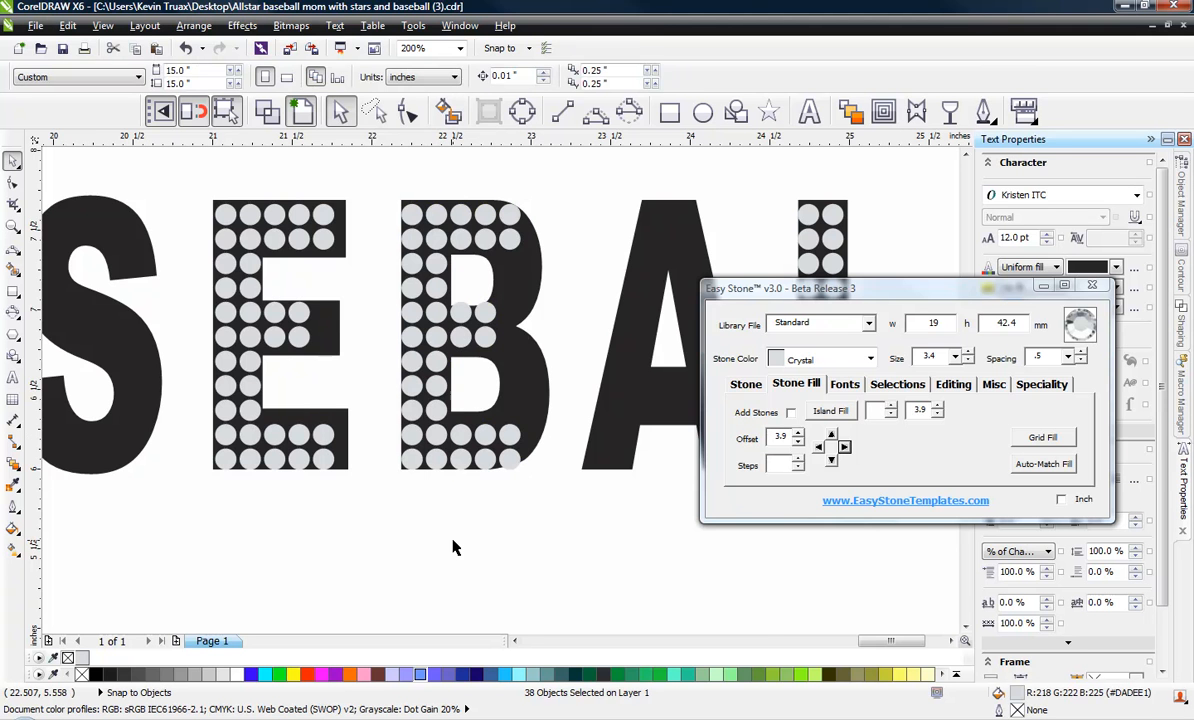
Try to repeat the four middle stones of the second B downward at a 3.9 mm offset, and undo the copies
scroll(493, 320, "up", 1)
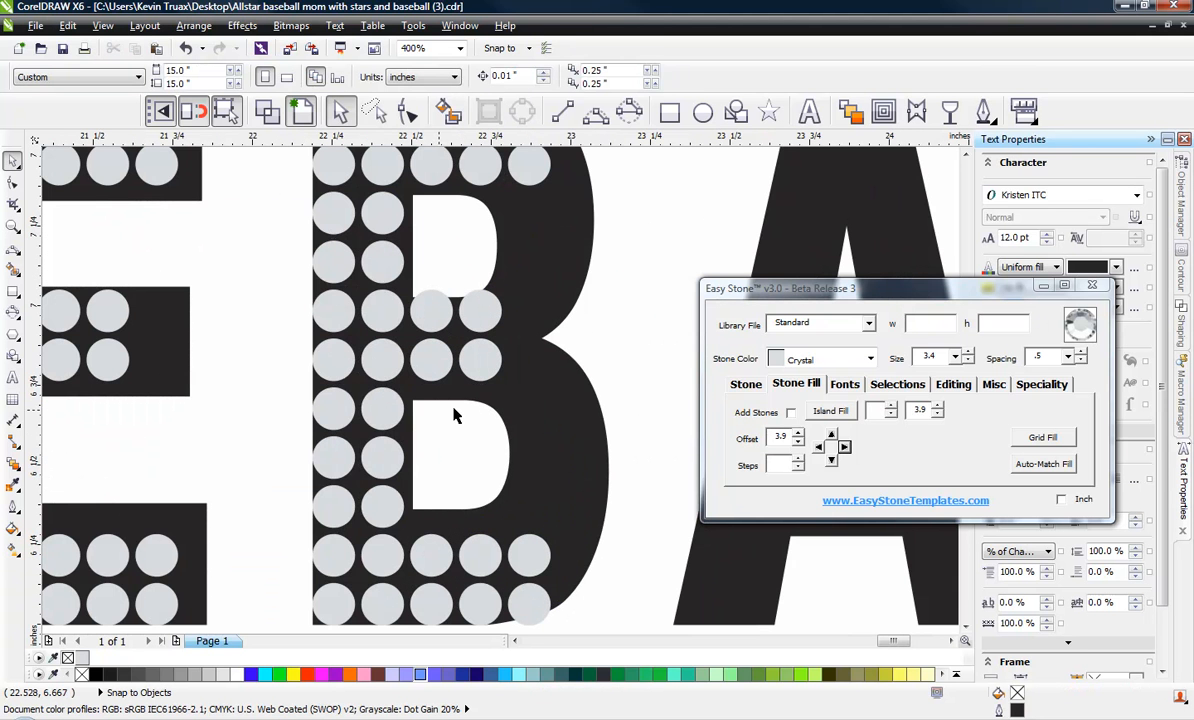
left_click_drag(624, 267, 374, 388)
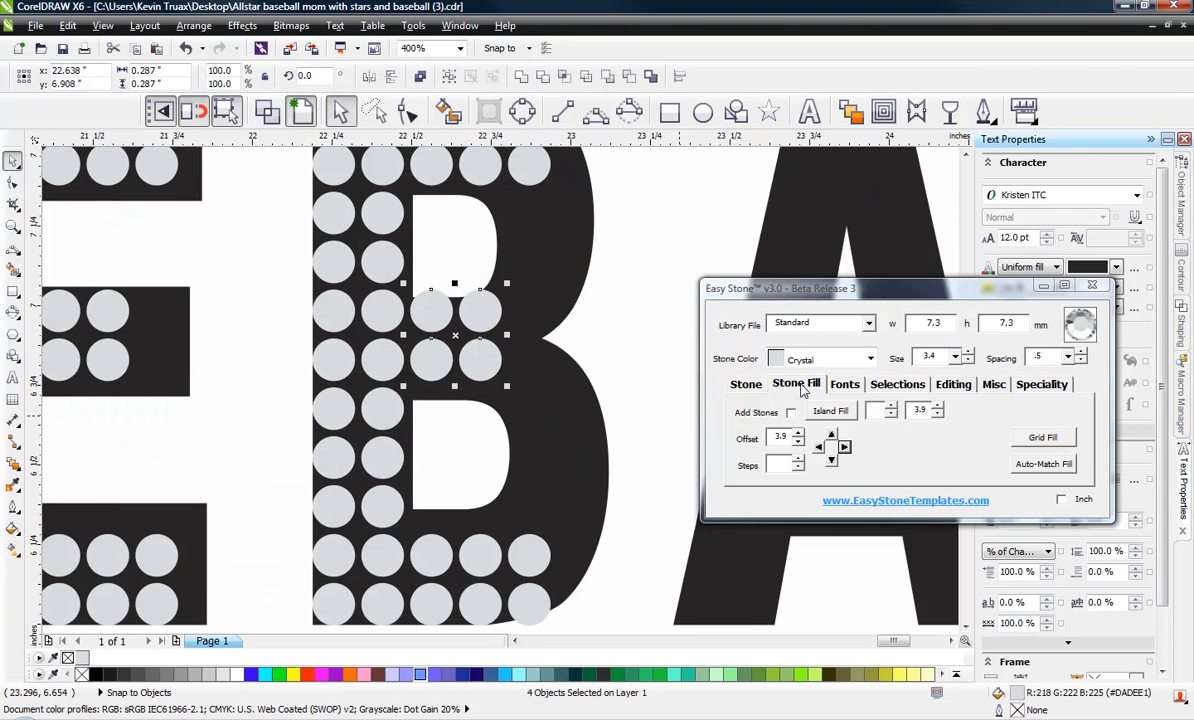
left_click(782, 392)
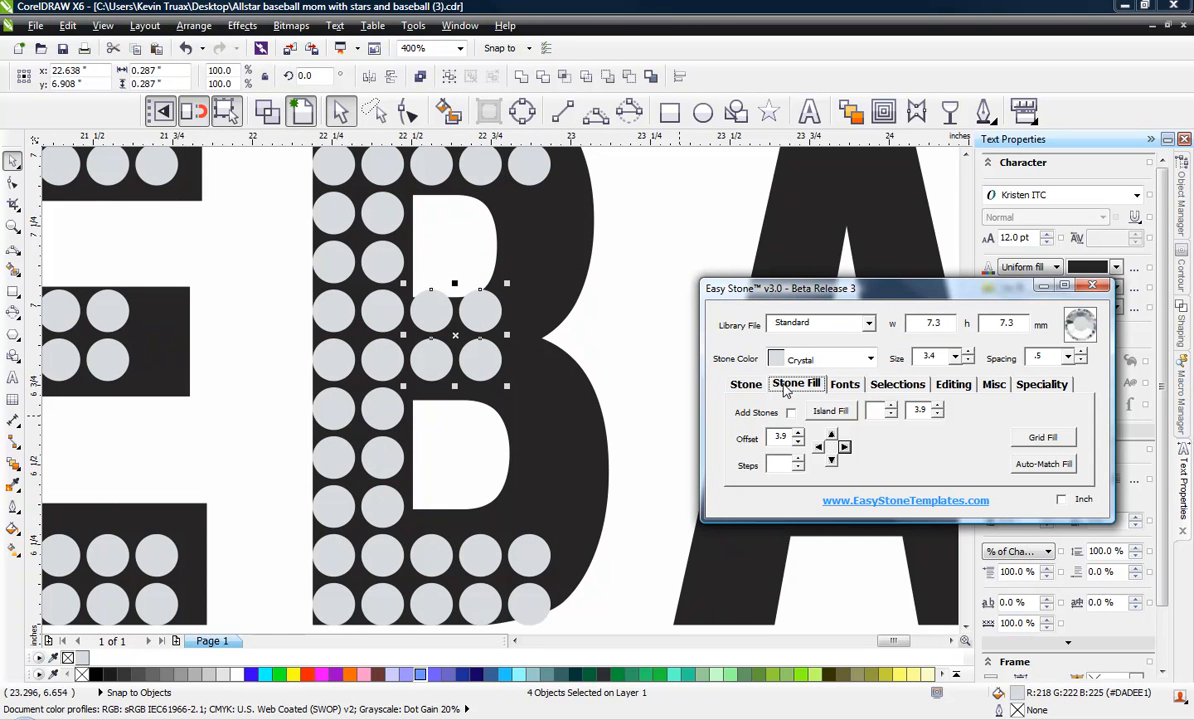
left_click(831, 461)
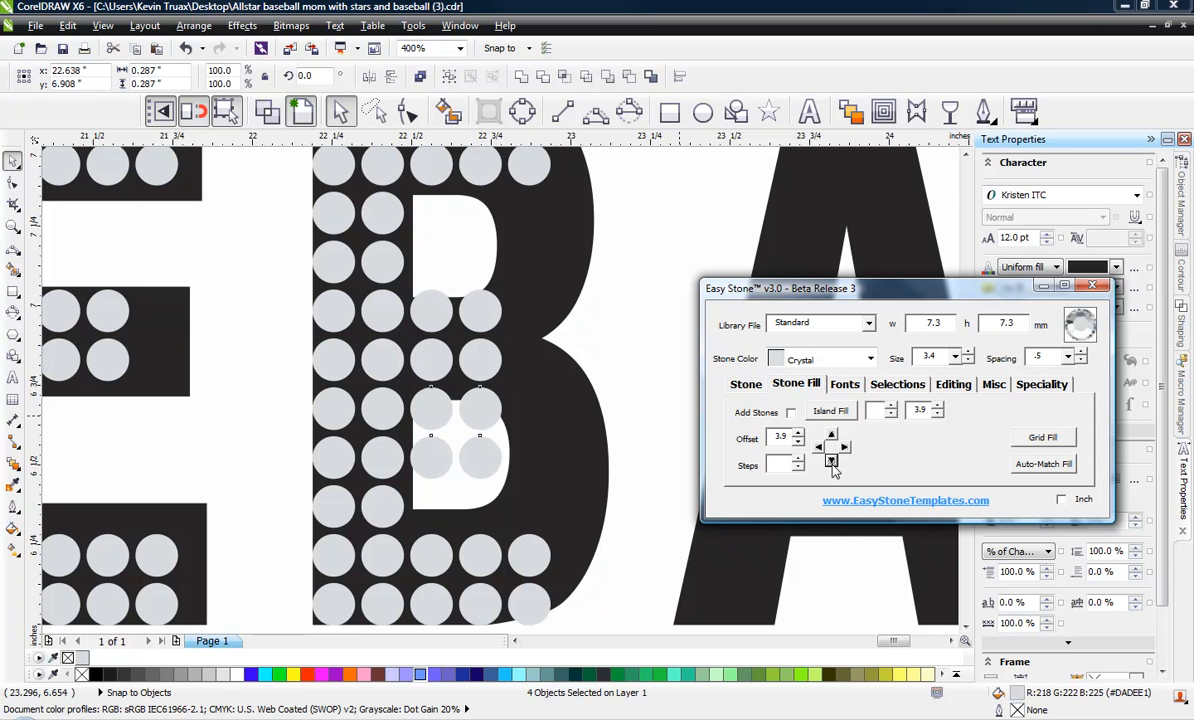
left_click(831, 461)
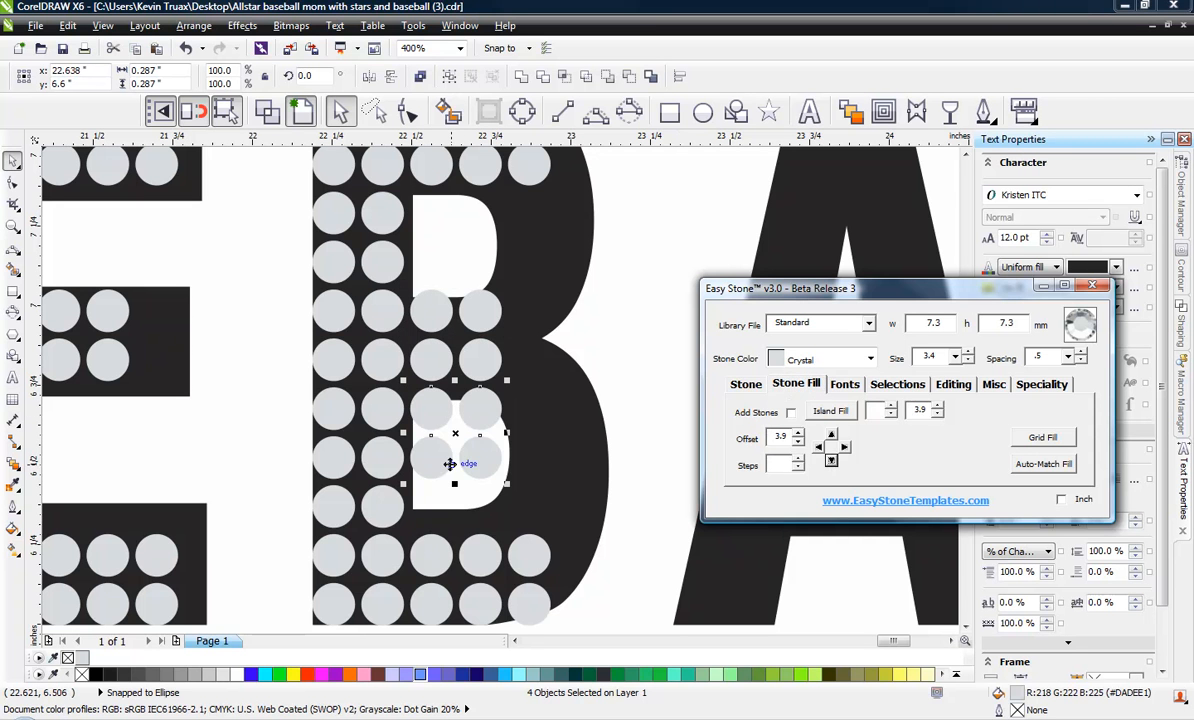
left_click(613, 410)
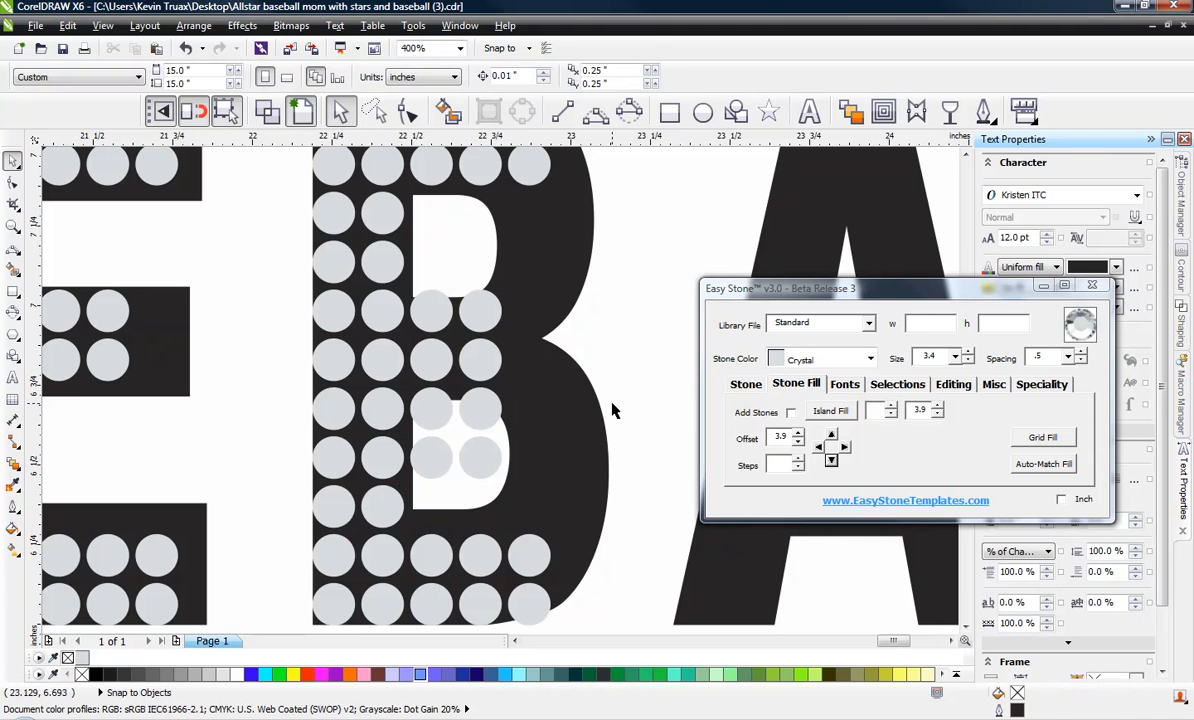
key("ctrl+z")
key("ctrl+z")
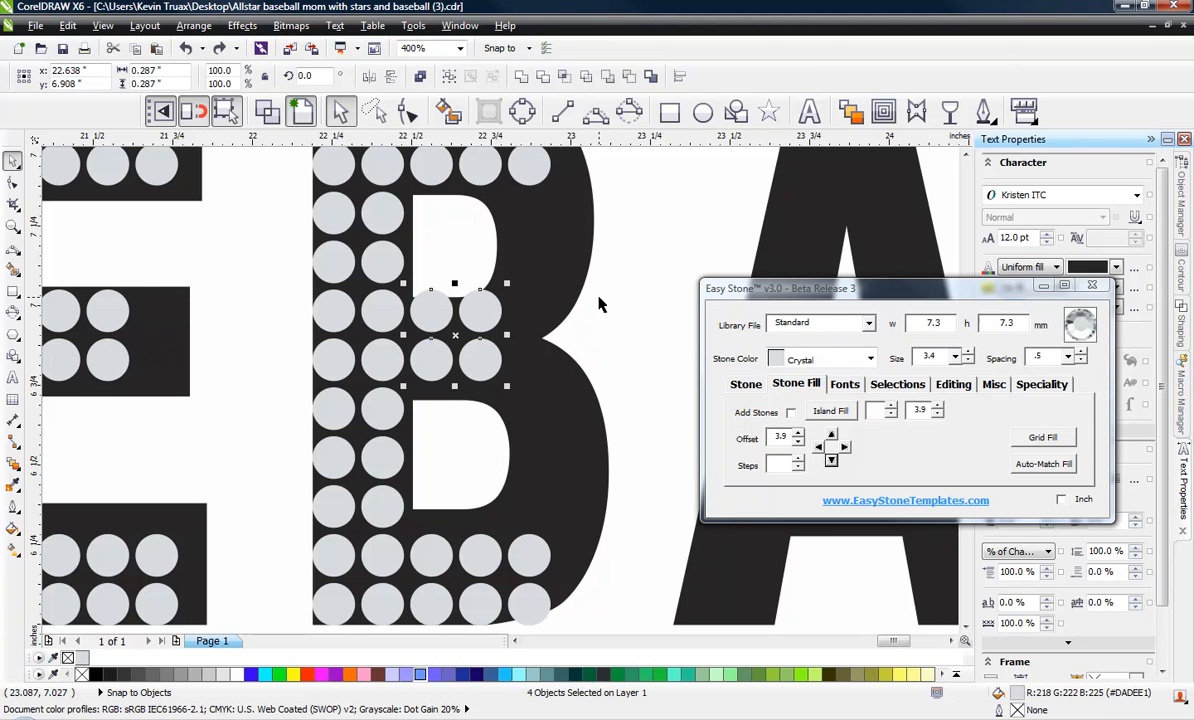
Try to shift the second B's four middle stones down one full row at a 3.9 mm offset, and undo the shift
left_click(625, 253)
left_click_drag(625, 258, 404, 407)
left_click(831, 461)
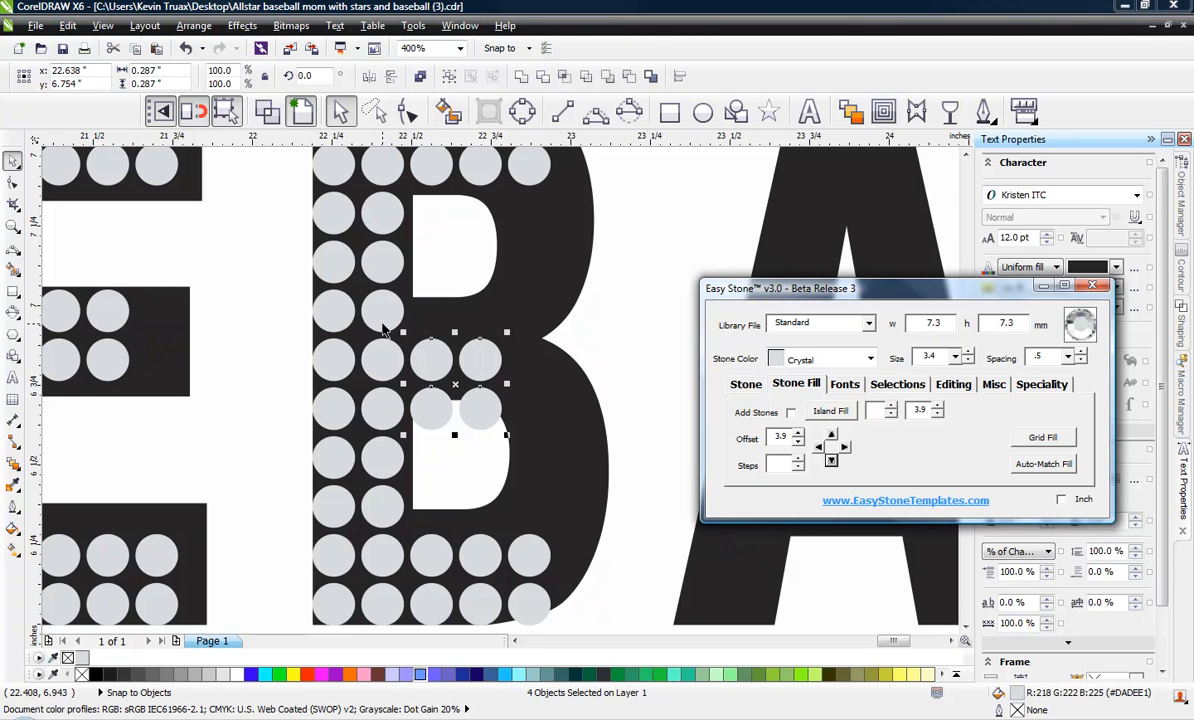
left_click(597, 349)
key("ctrl+z")
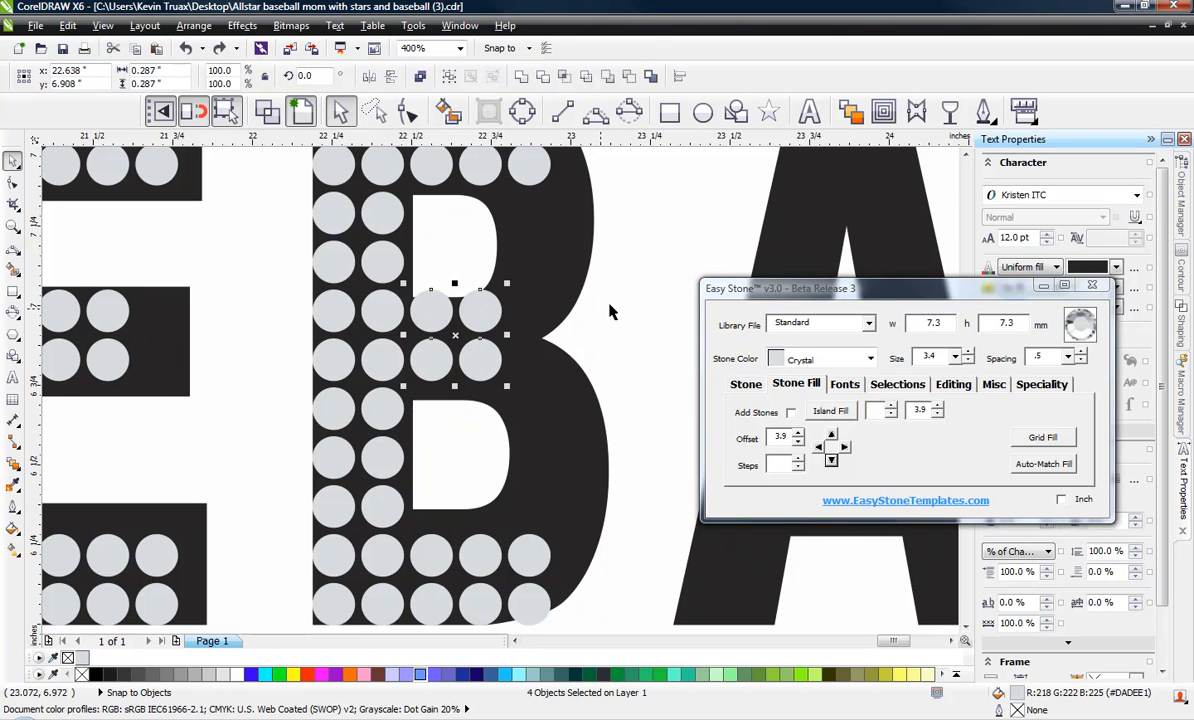
Move the second B's four middle stones down by half a row to centre them on the middle bar
left_click(623, 260)
left_click_drag(623, 260, 391, 402)
left_click(831, 461)
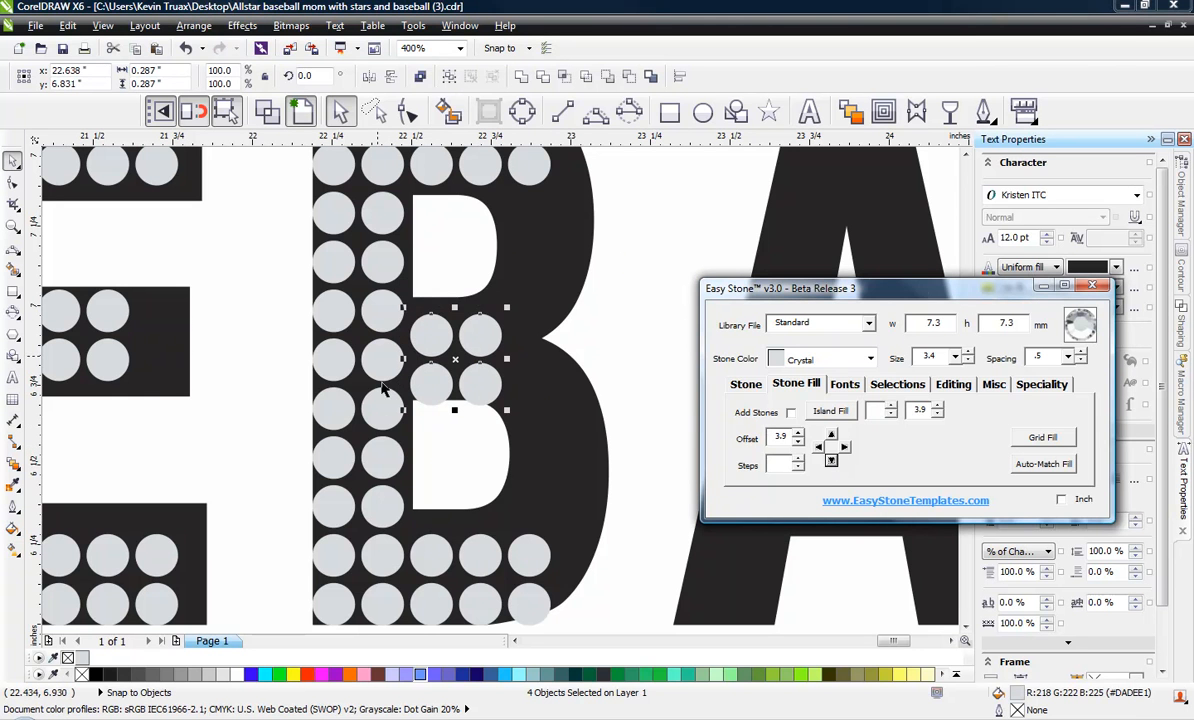
left_click(618, 347)
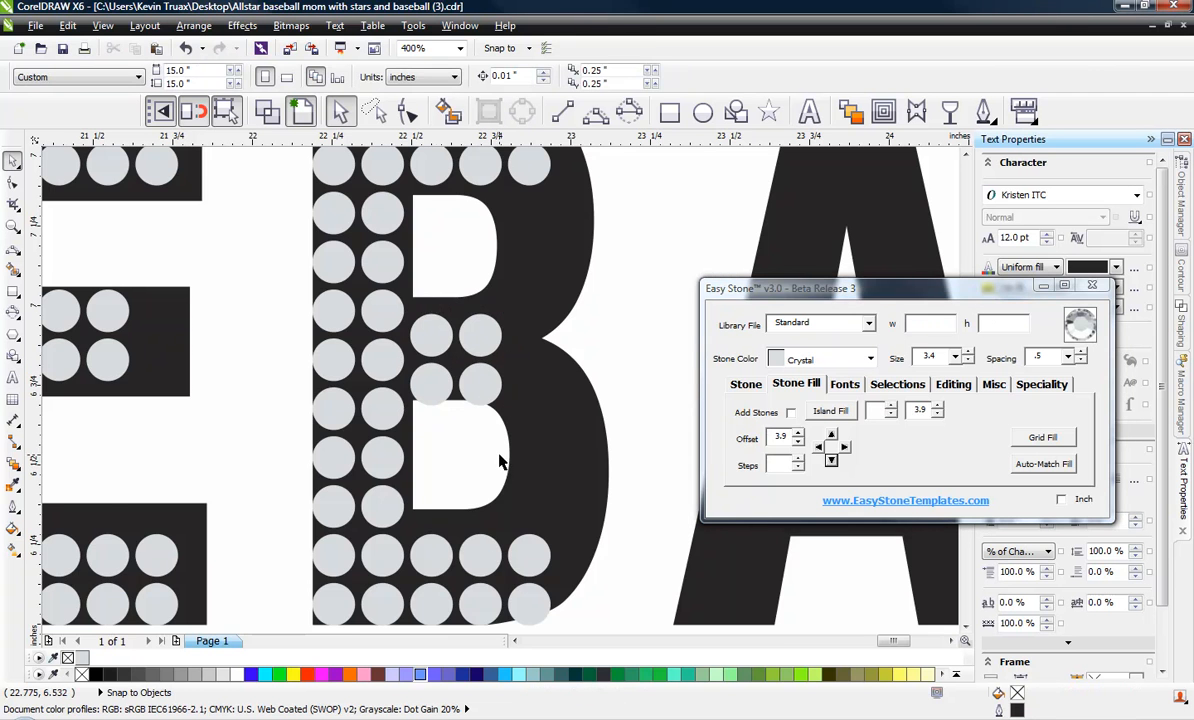
scroll(548, 458, "down", 2)
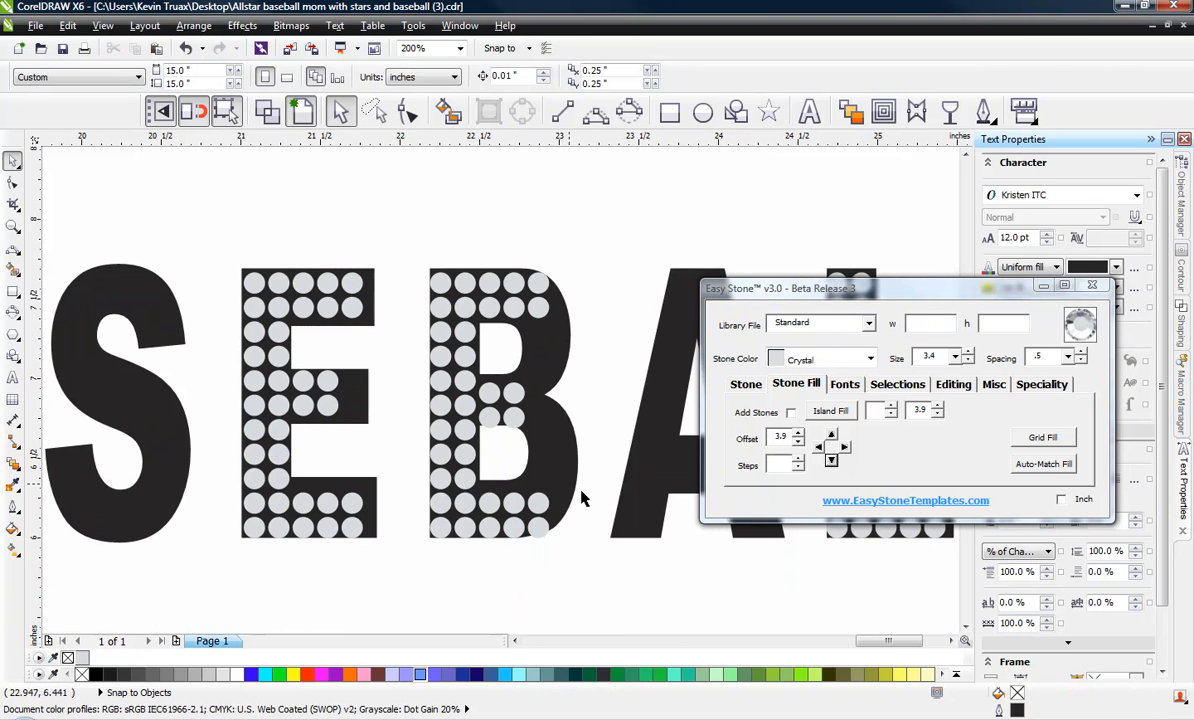
Delete the fifth-column stones at the ends of the second B's bottom and top arms
scroll(548, 518, "up", 2)
left_click(531, 482)
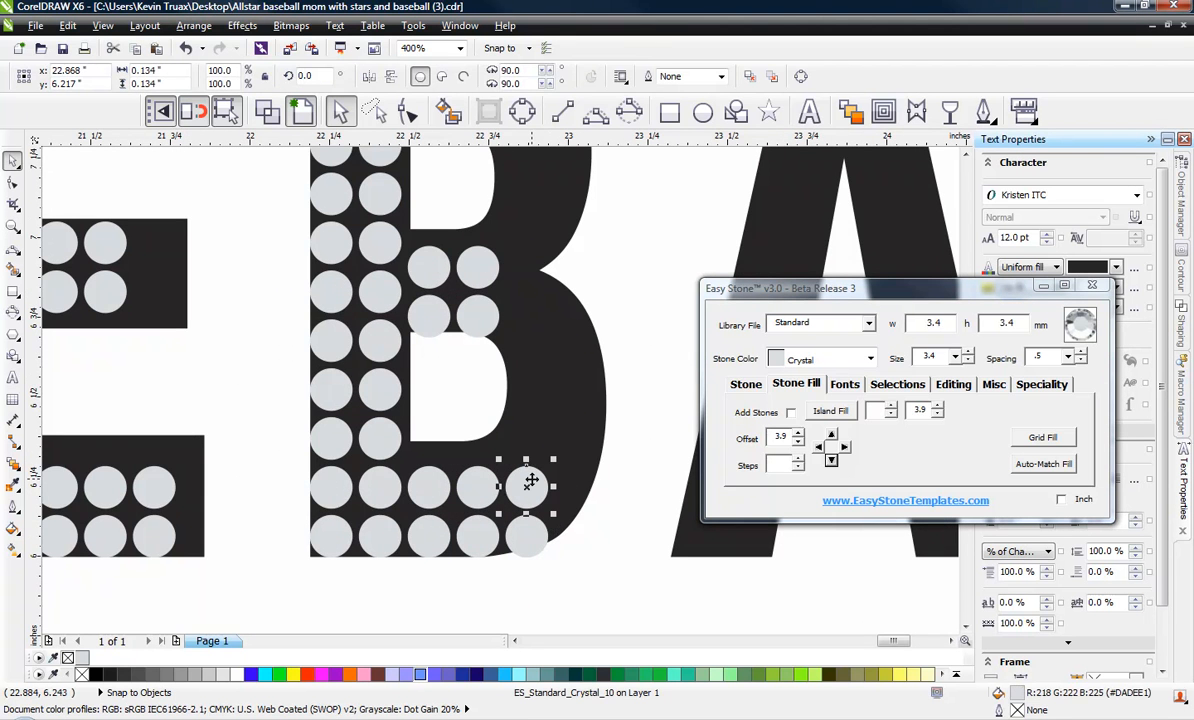
left_click_drag(531, 482, 531, 532)
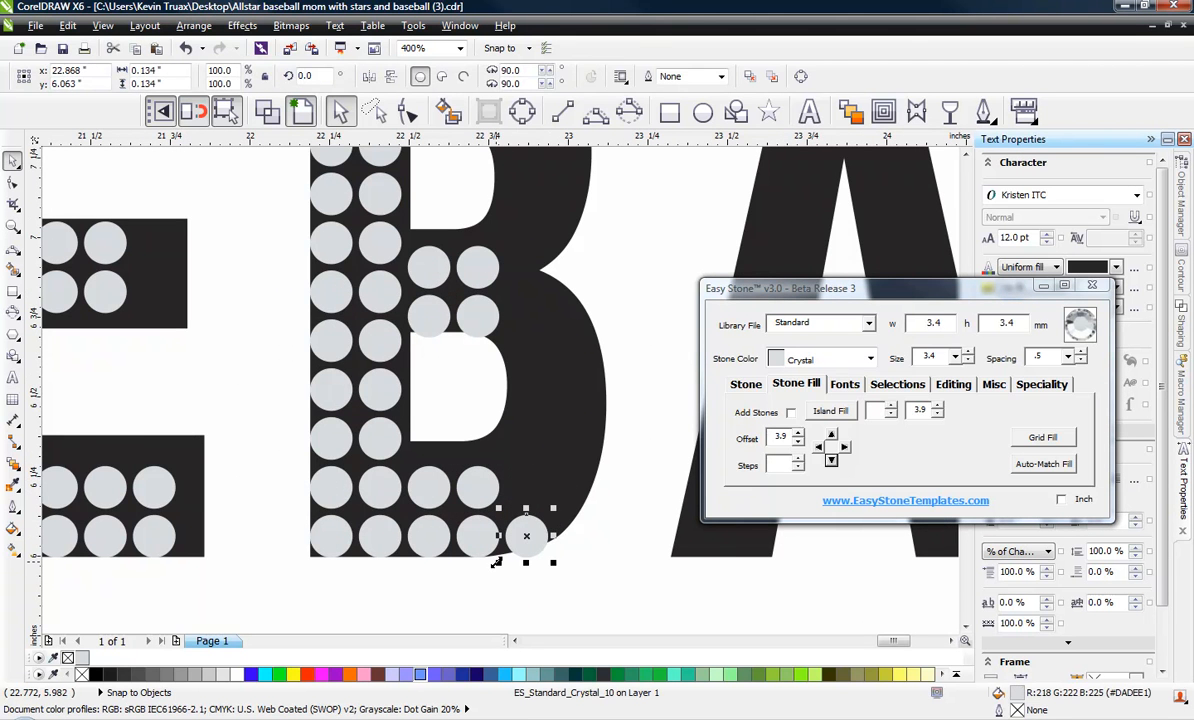
scroll(496, 563, "down", 1)
left_click_drag(559, 259, 500, 347)
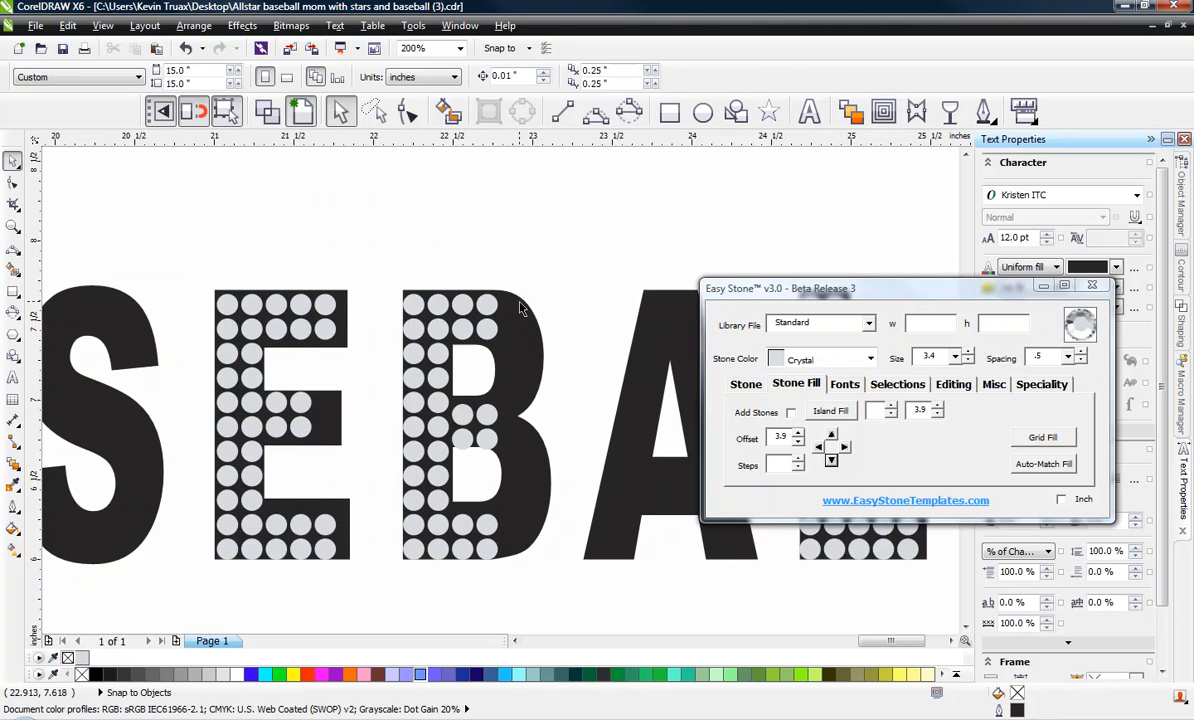
Draw a 3-point curve around the second B's upper bowl, from the top row's end stone to the middle bar's, and add stones along it
scroll(519, 306, "up", 1)
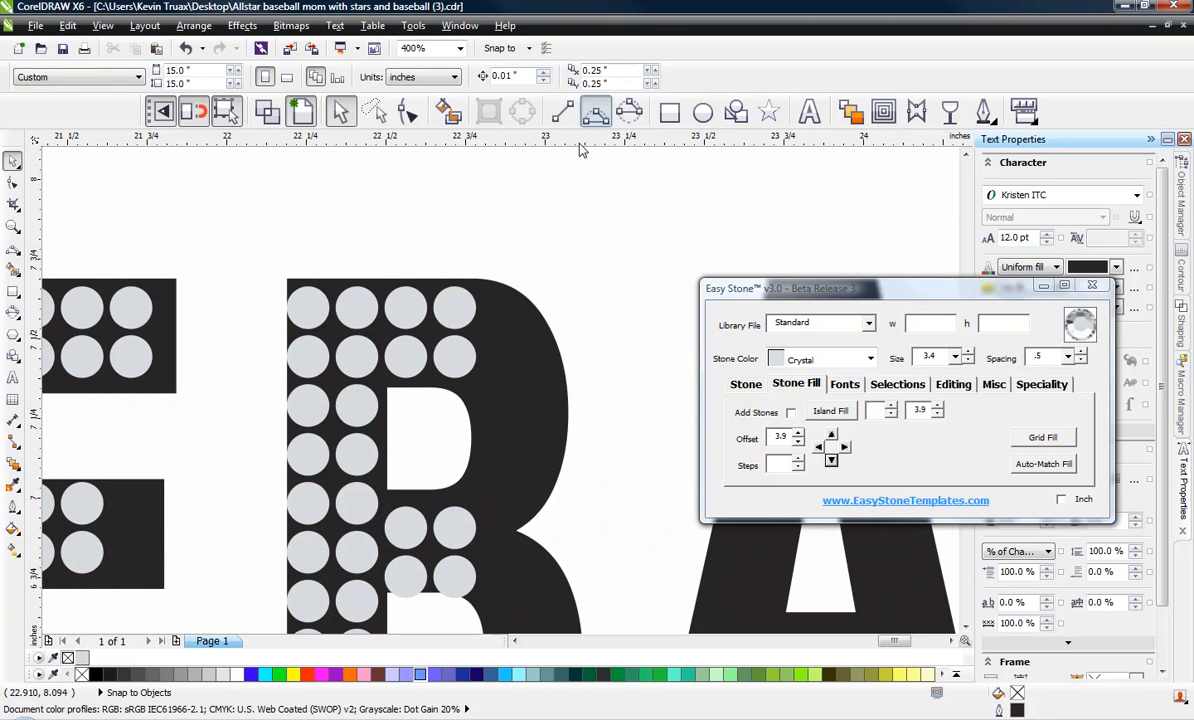
left_click(595, 111)
left_click_drag(455, 308, 530, 478)
left_click(527, 343)
key("ctrl+z")
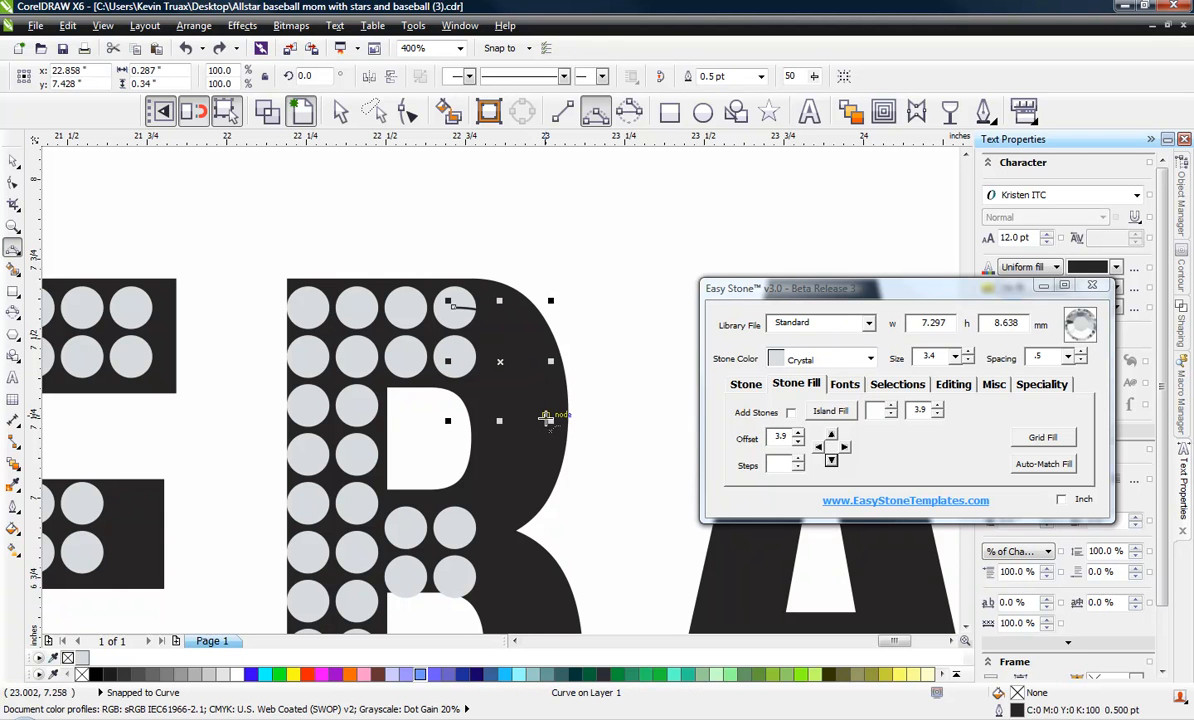
left_click_drag(545, 415, 455, 527)
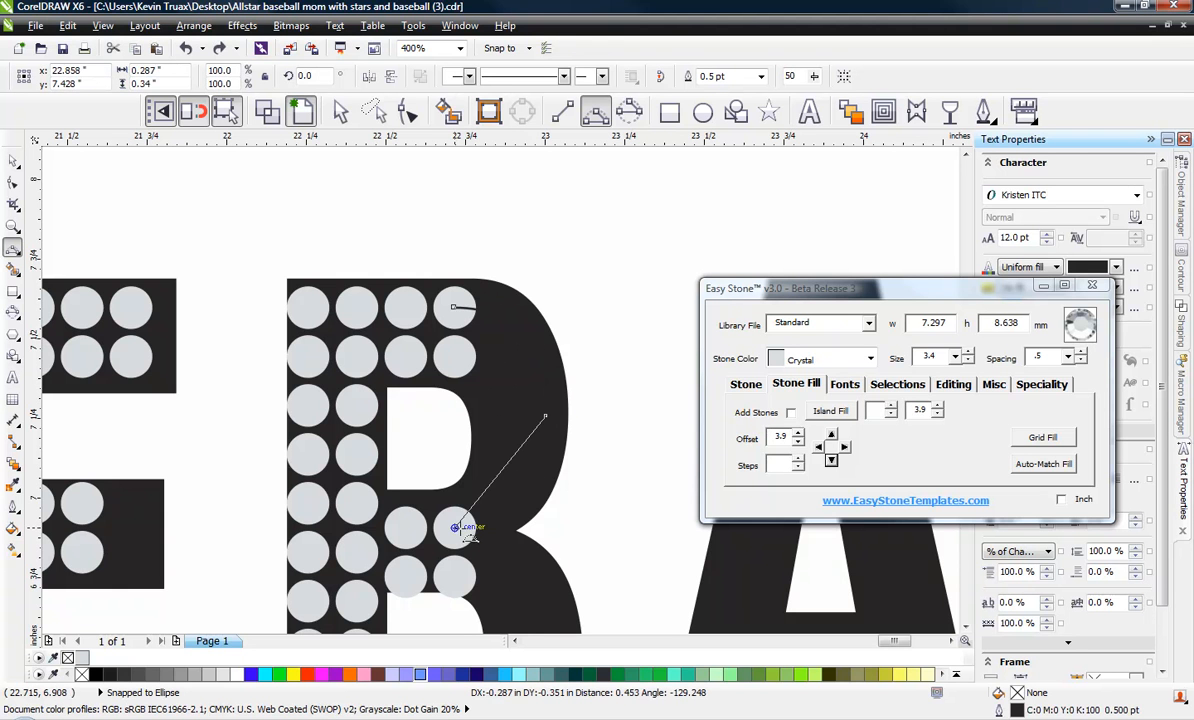
left_click(530, 515)
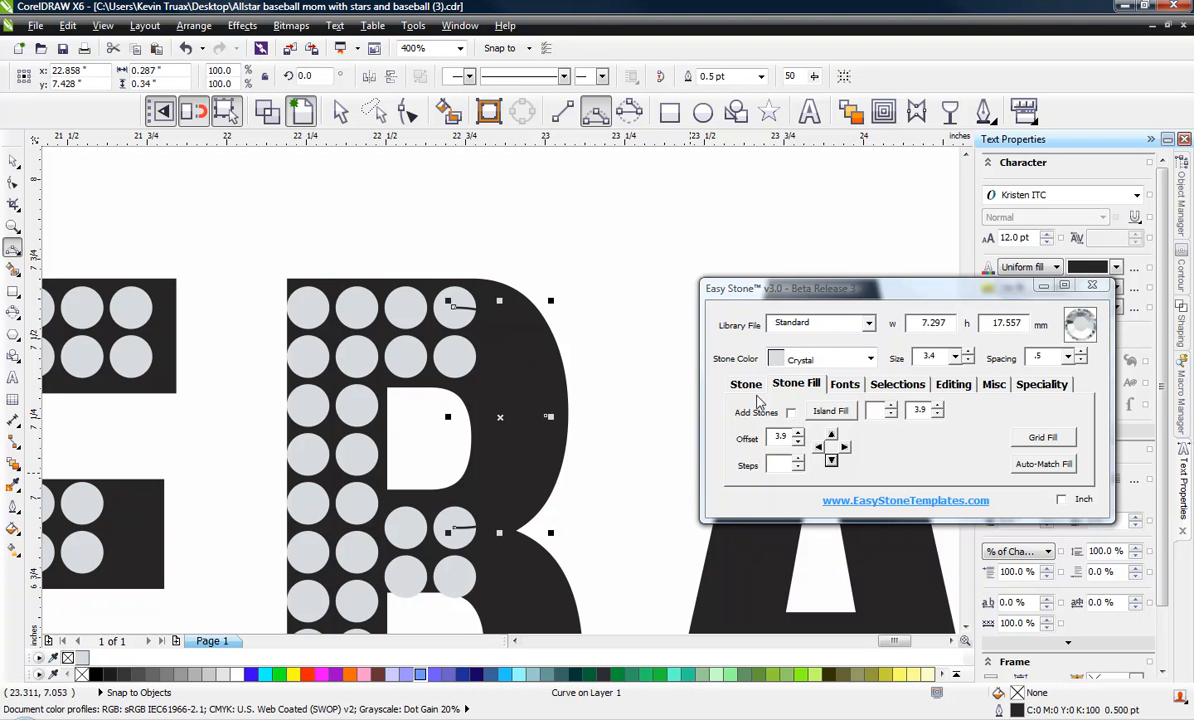
left_click(742, 384)
left_click(838, 411)
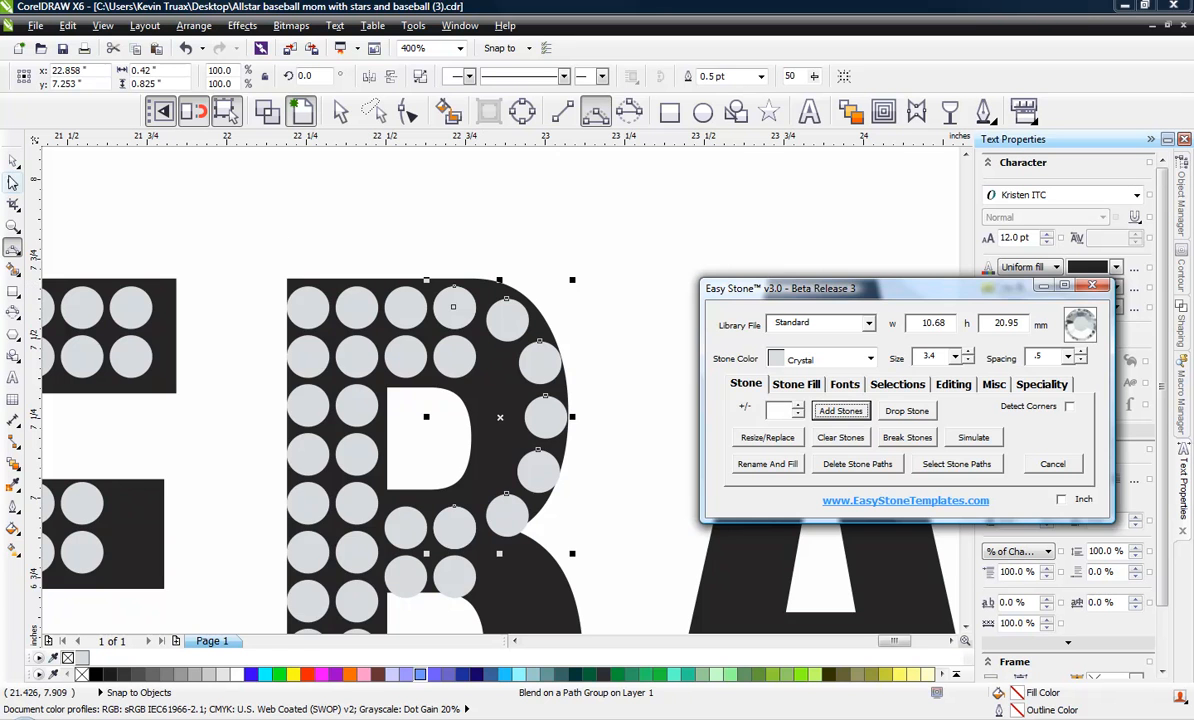
Copy the upper bowl's curve of stones onto the second B's lower bowl, starting from the middle bar's lower end stone
left_click(12, 160)
scroll(367, 186, "down", 1)
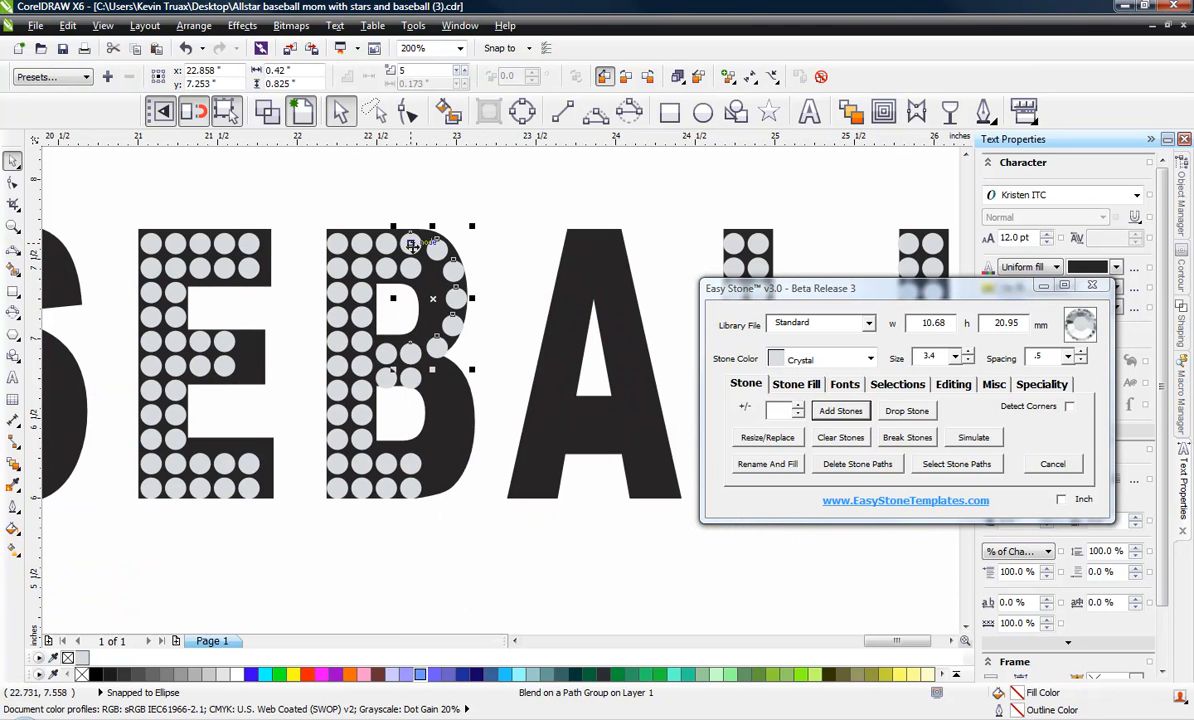
left_click_drag(411, 242, 410, 378)
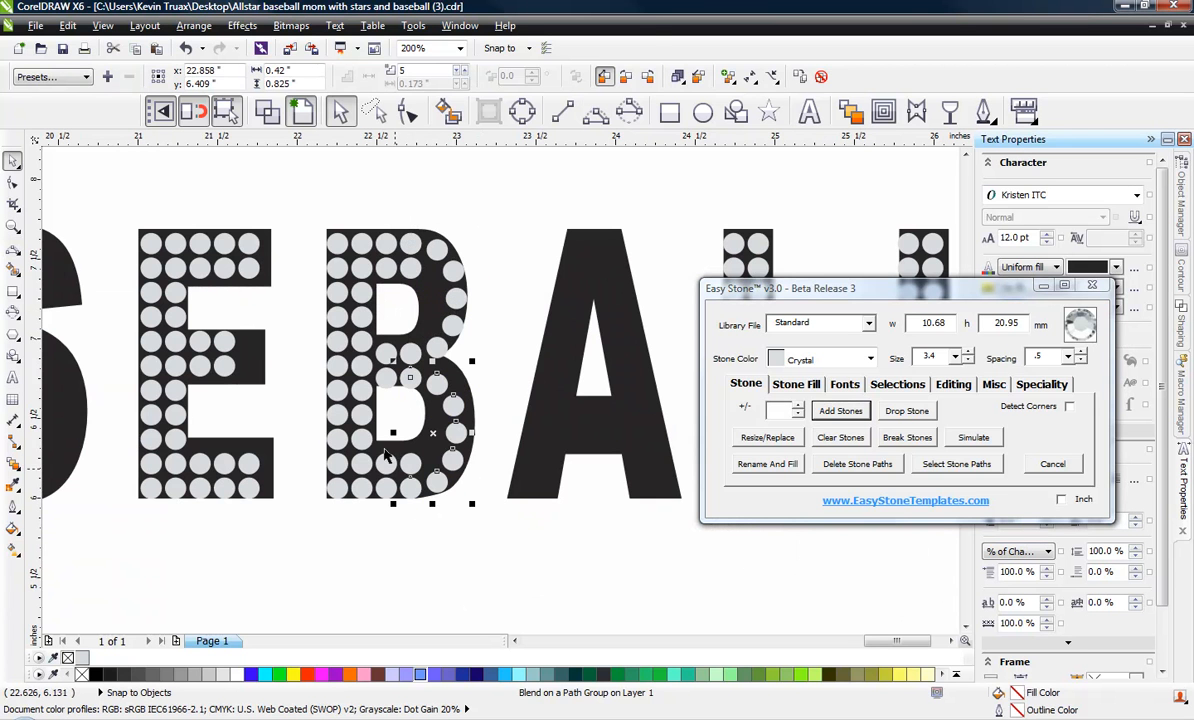
left_click(420, 559)
scroll(398, 360, "up", 2)
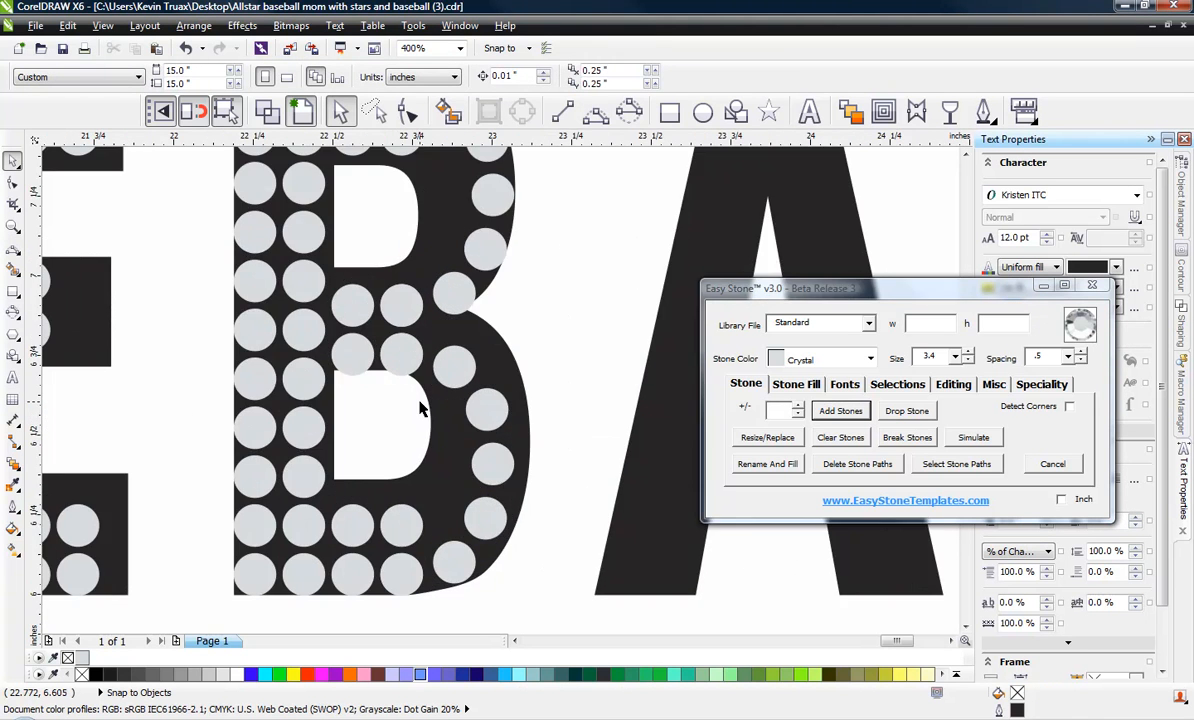
Delete the stone paths from all of the second B's stones
scroll(420, 408, "down", 2)
left_click_drag(512, 185, 312, 532)
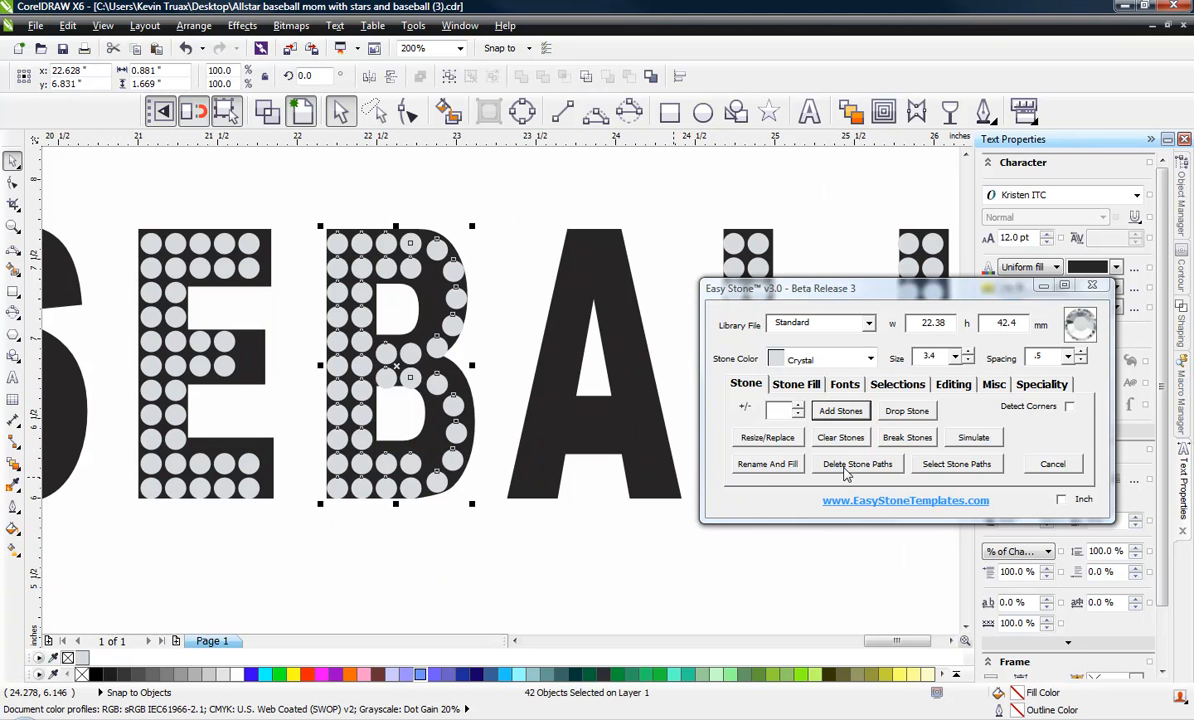
left_click(848, 466)
Place three single stones along the inner edge of the second B's lower bowl
scroll(378, 437, "up", 4)
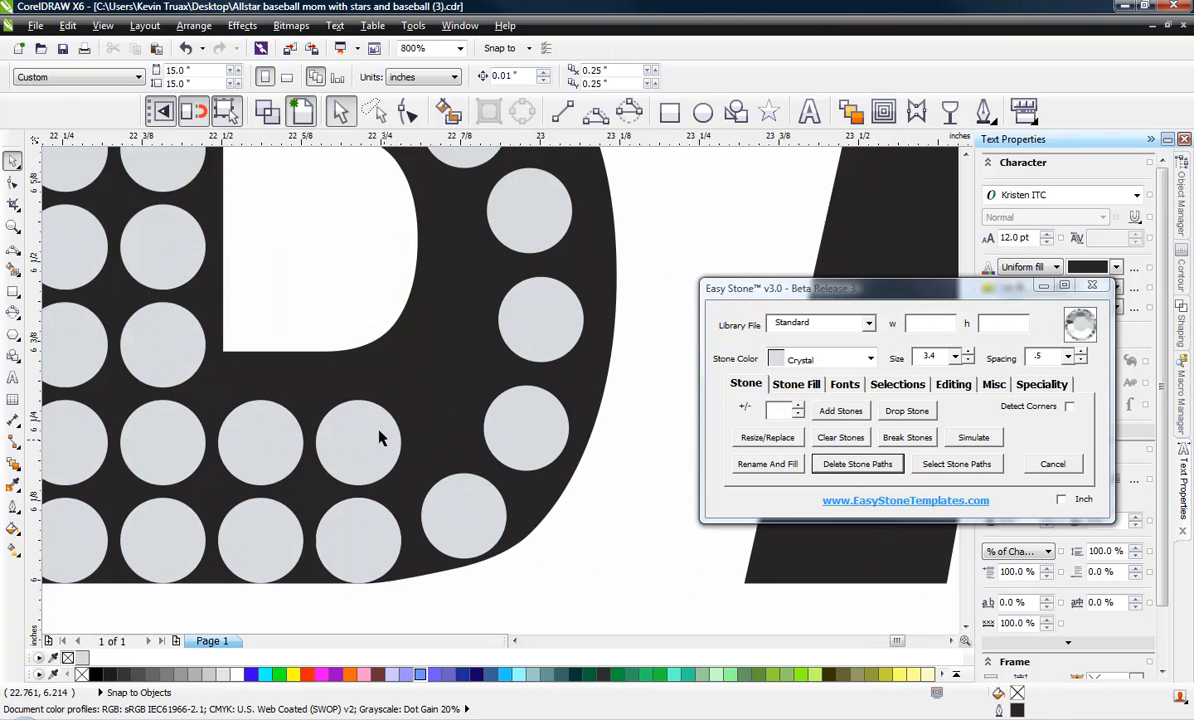
scroll(390, 330, "down", 1)
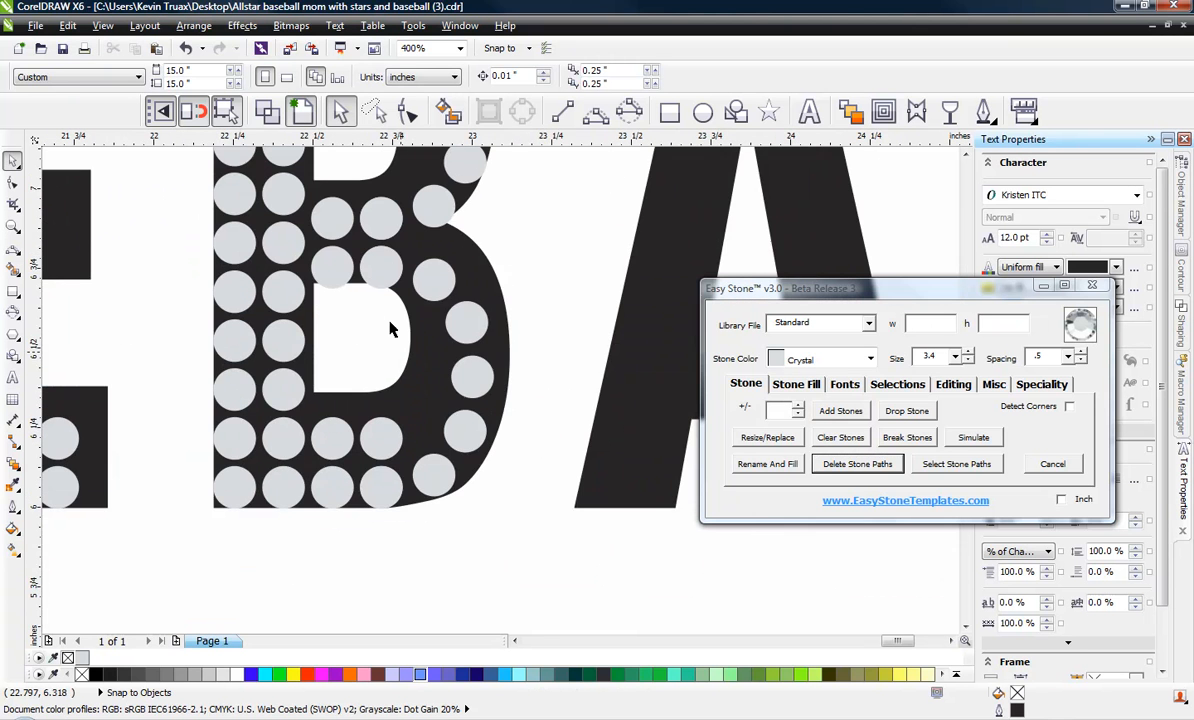
scroll(390, 322, "up", 1)
left_click_drag(404, 544, 474, 500)
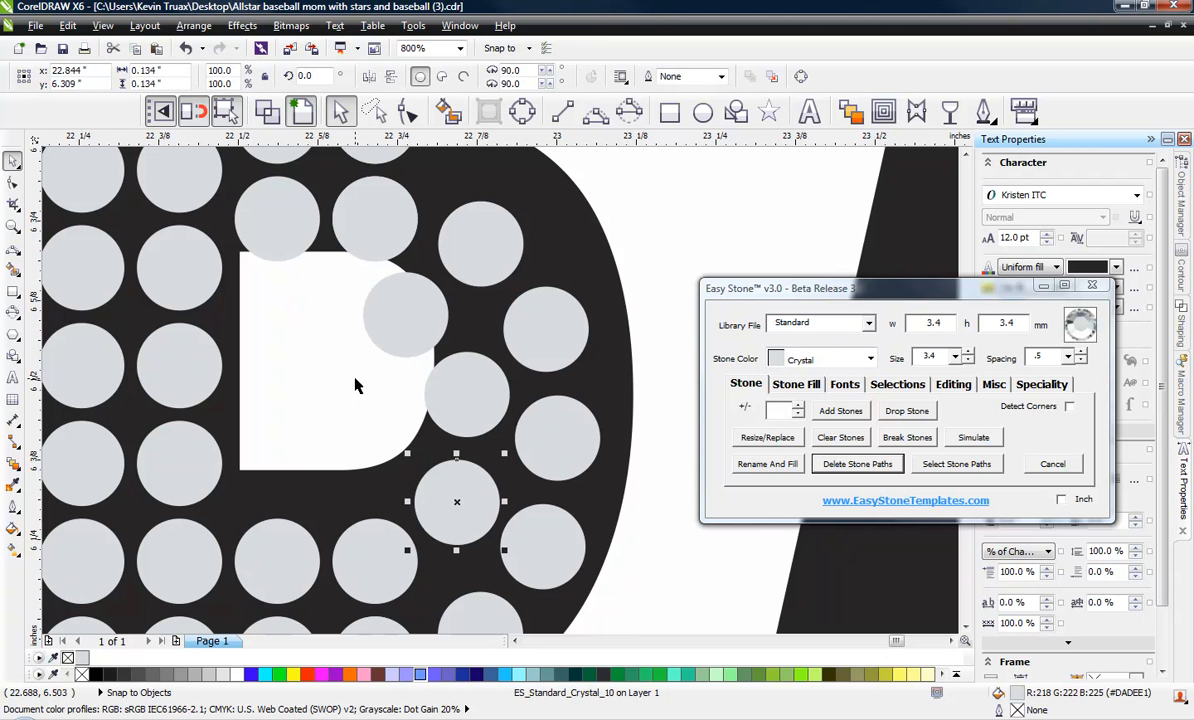
Copy the lower bowl's three inner stones into the second B's upper bowl, mirrored vertically
scroll(380, 440, "down", 2)
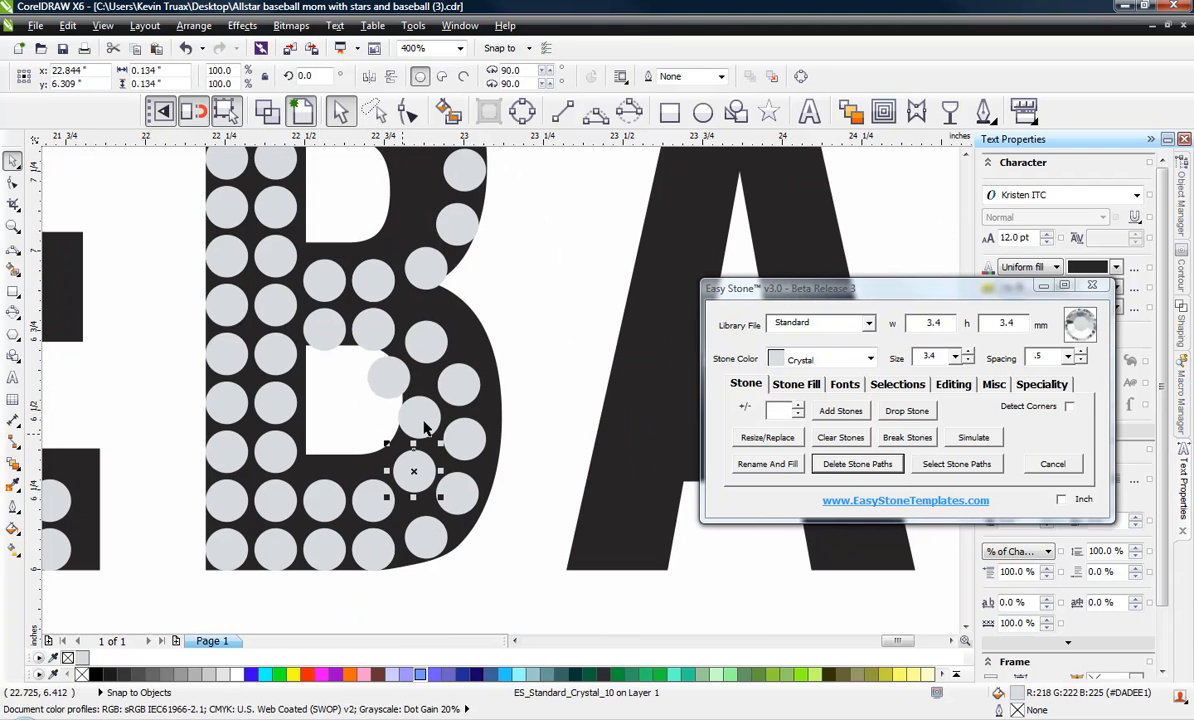
left_click(393, 385, "shift")
left_click(421, 421, "shift")
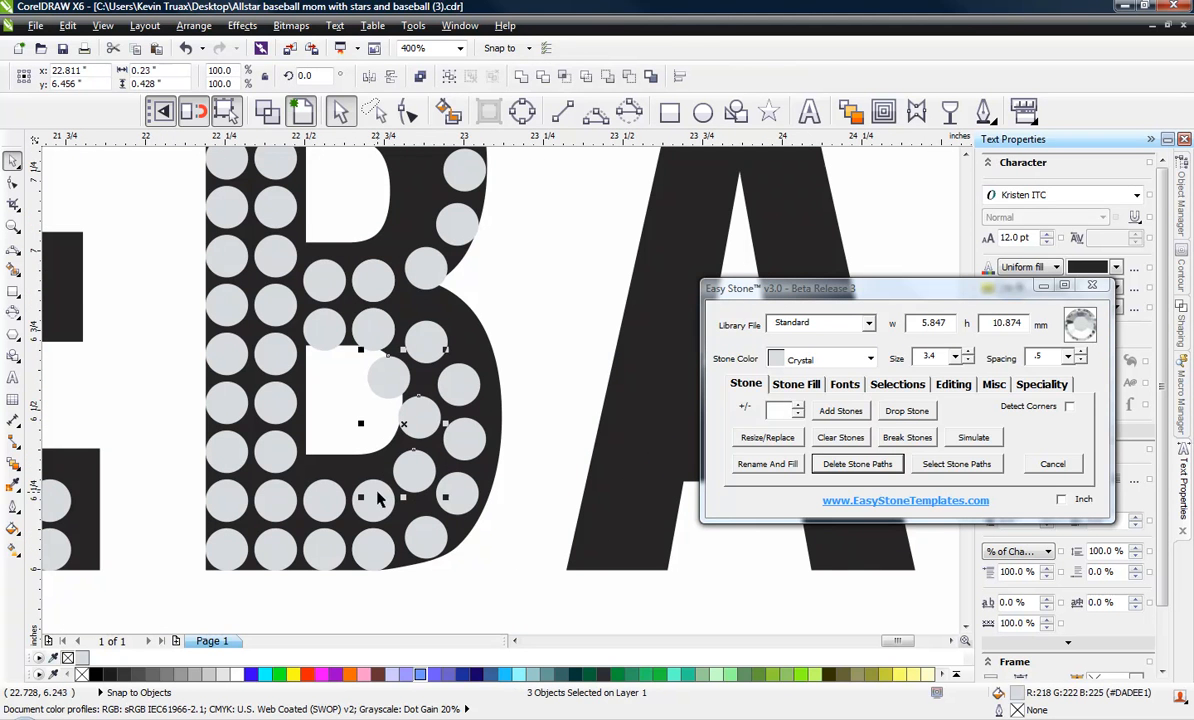
left_click(377, 496, "shift")
scroll(380, 540, "down", 1)
left_click_drag(362, 486, 381, 325)
left_click(391, 76)
left_click(435, 347)
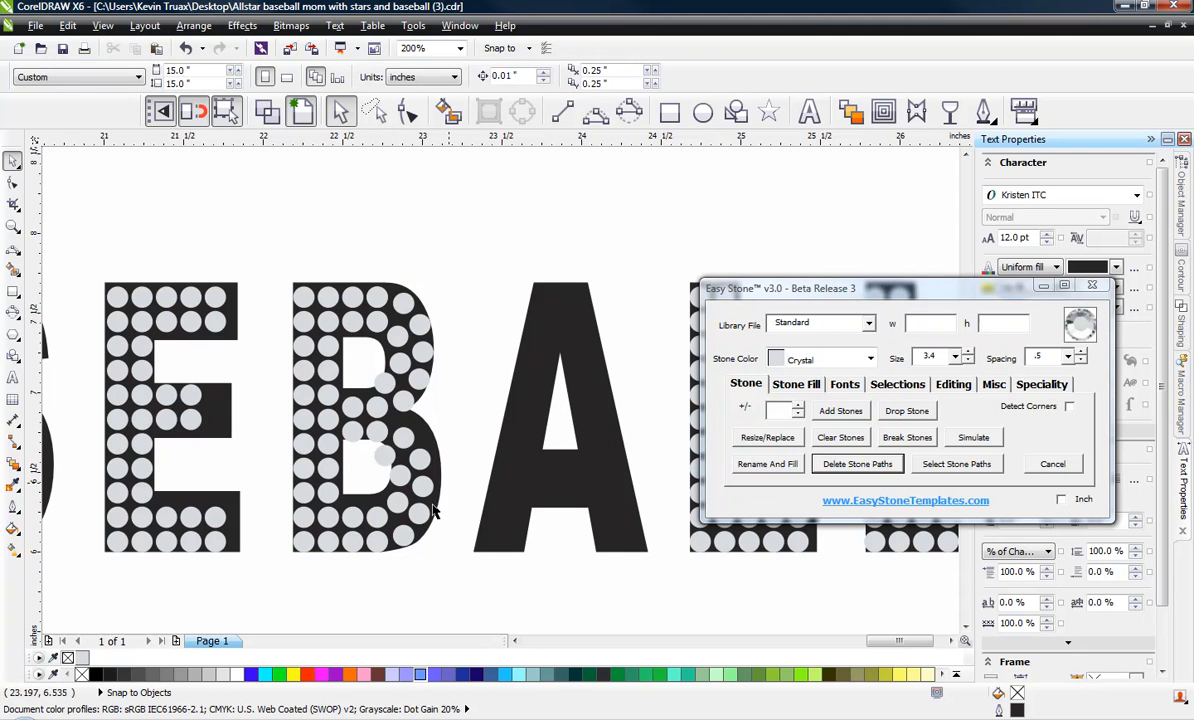
Copy all of the second B's stones onto the first B of BASEBALL
scroll(408, 289, "down", 1)
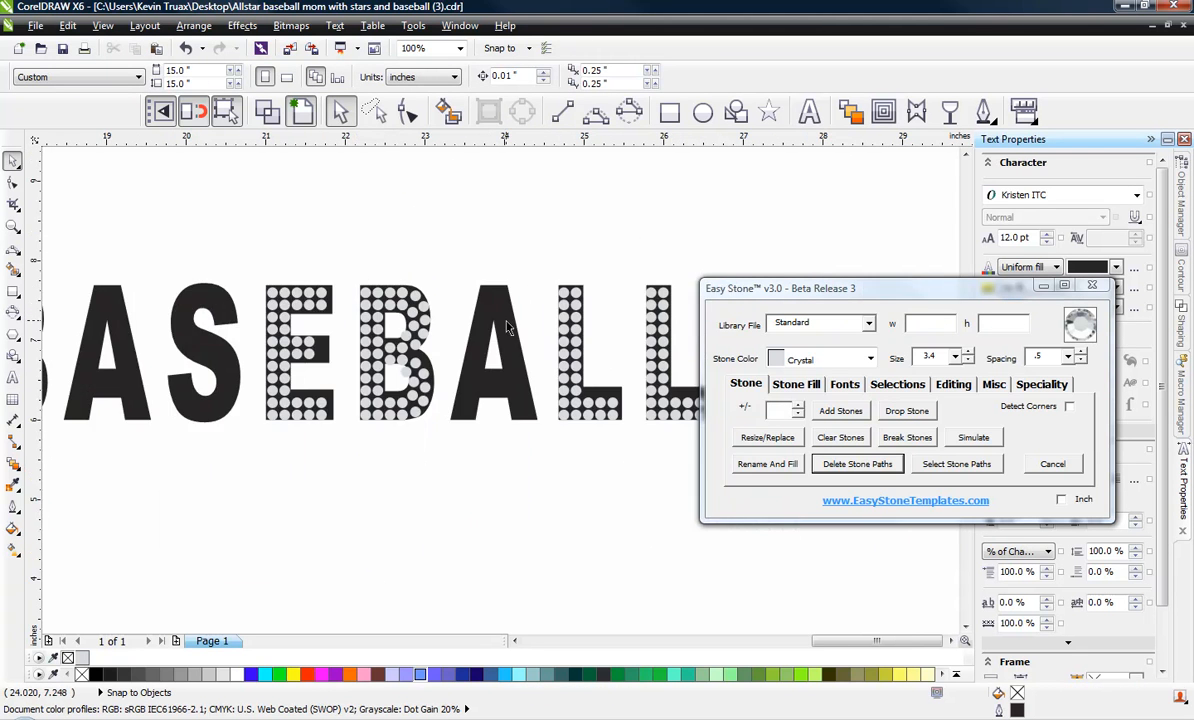
scroll(508, 328, "down", 1)
left_click_drag(428, 289, 474, 392)
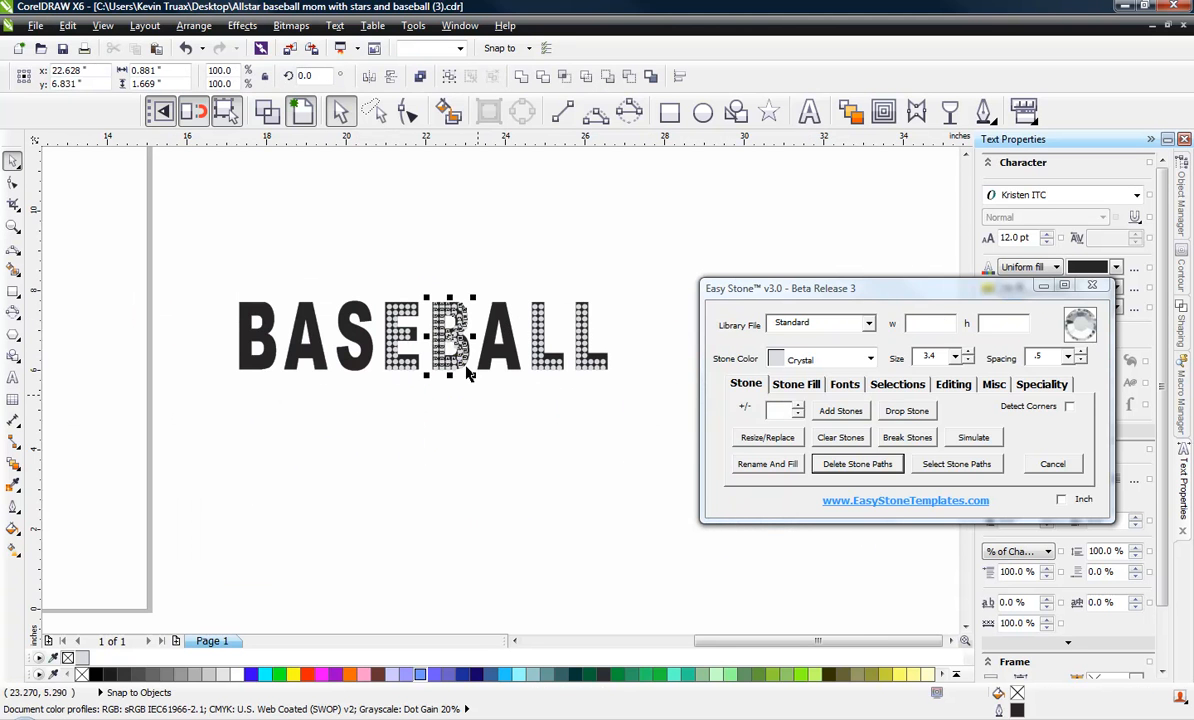
left_click_drag(443, 352, 258, 394)
left_click(258, 394)
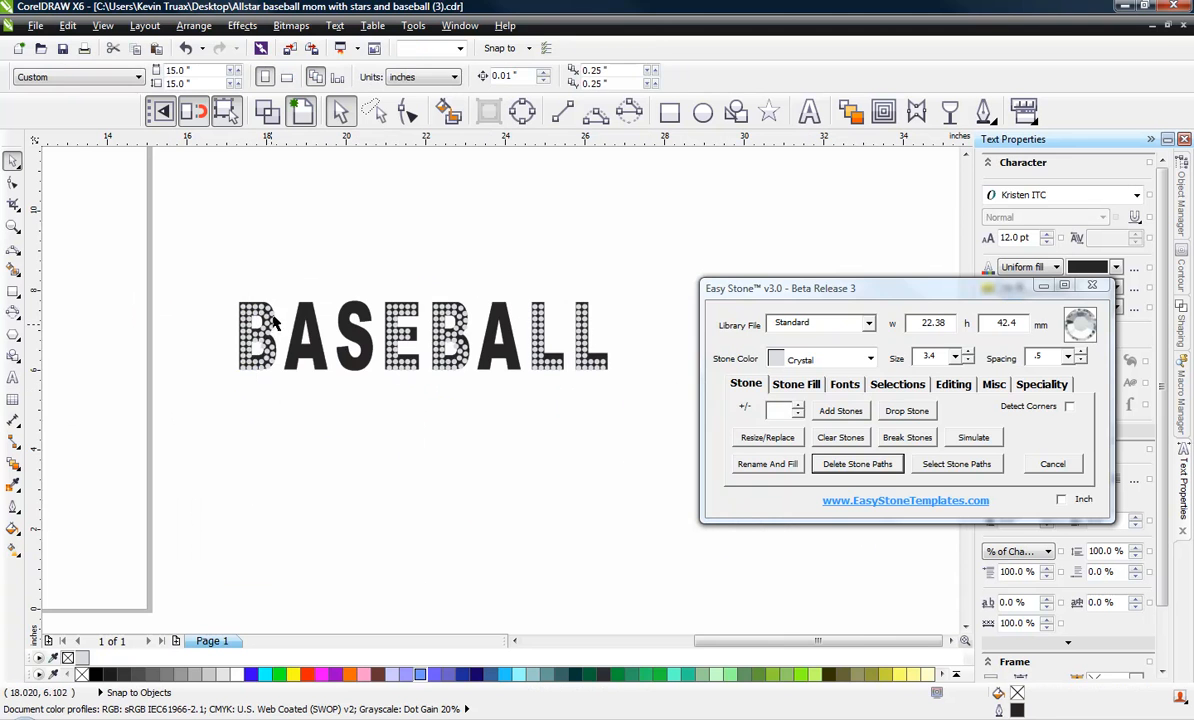
Copy the first B's two lower-left corner stones onto the foot of the first A's left leg
scroll(258, 385, "up", 1)
scroll(256, 378, "up", 2)
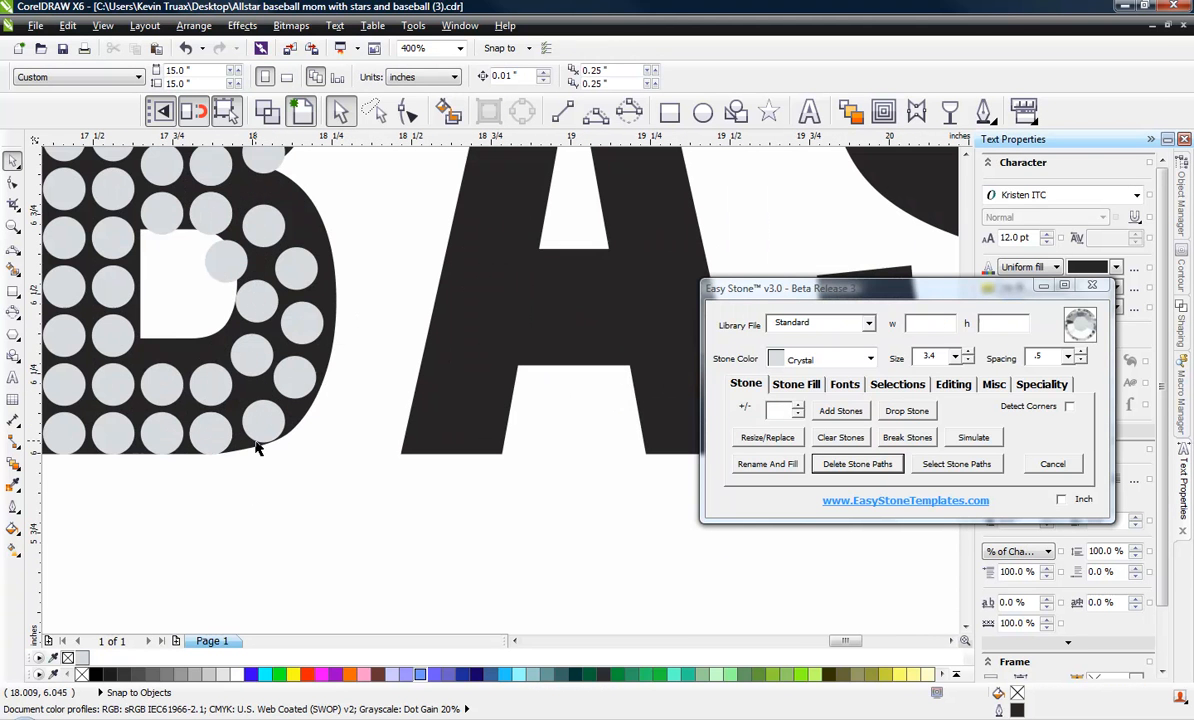
left_click(80, 444)
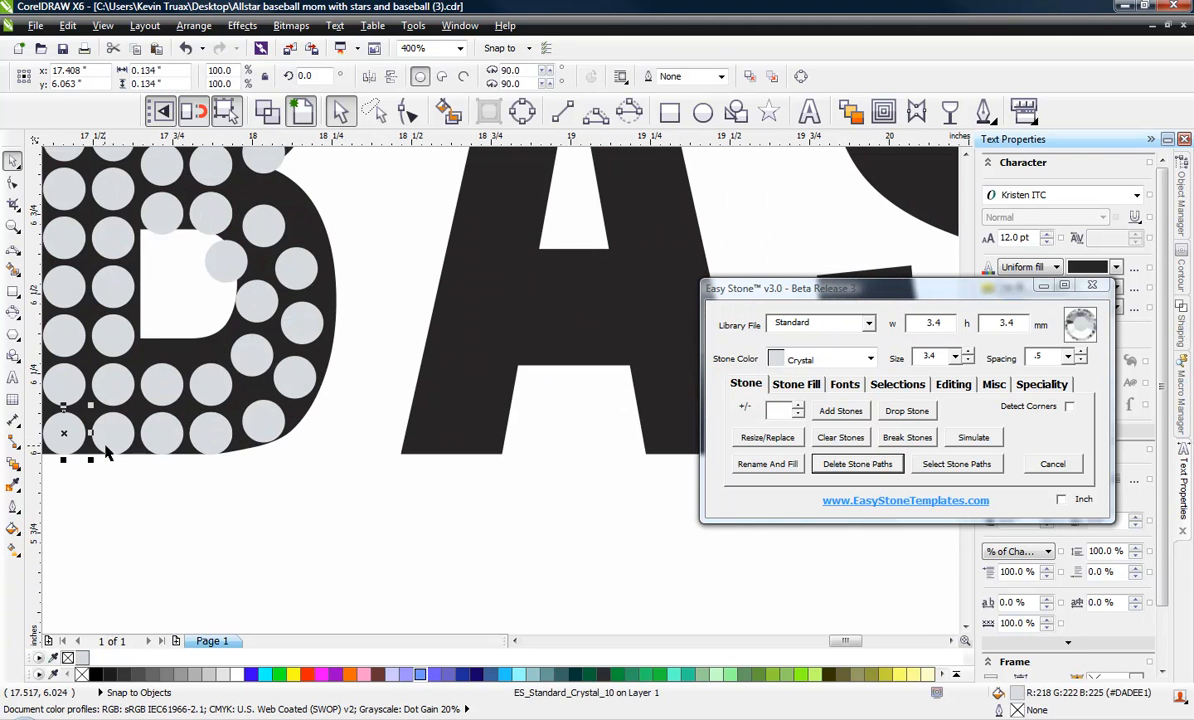
left_click(106, 444, "shift")
left_click_drag(106, 444, 472, 507)
Copy the first B's two upper-left corner stones onto the top of the first A
scroll(402, 507, "down", 1)
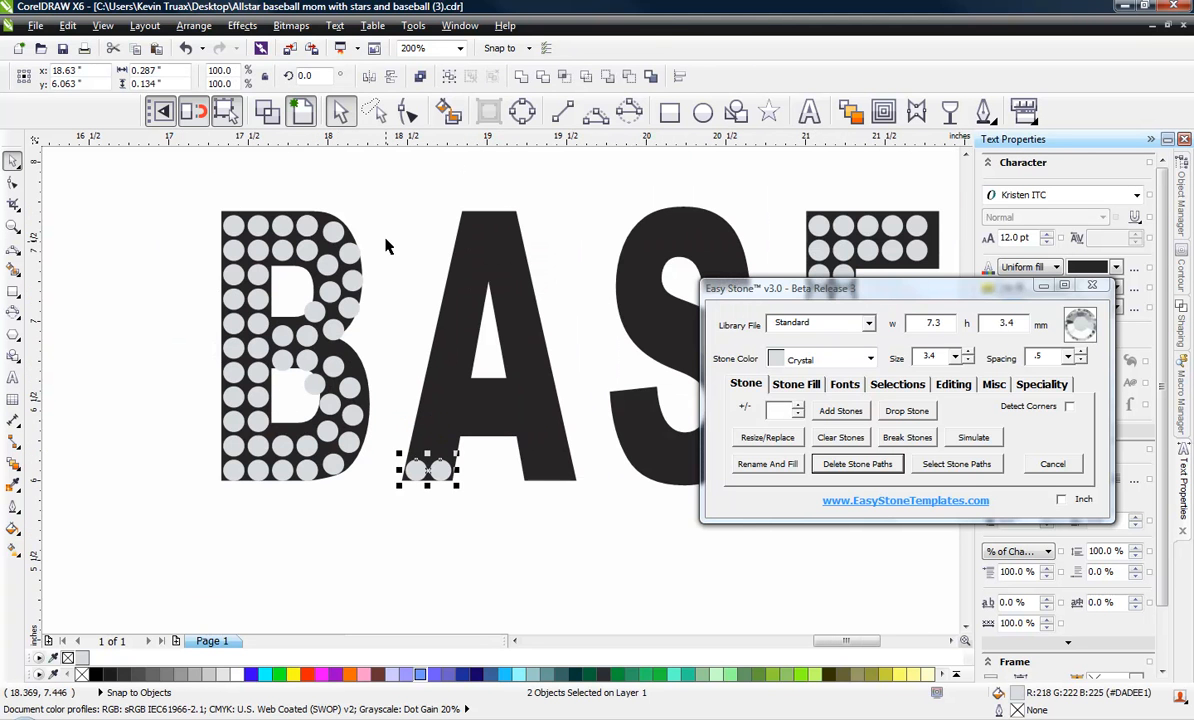
left_click(386, 248)
left_click(236, 222)
left_click(260, 229, "shift")
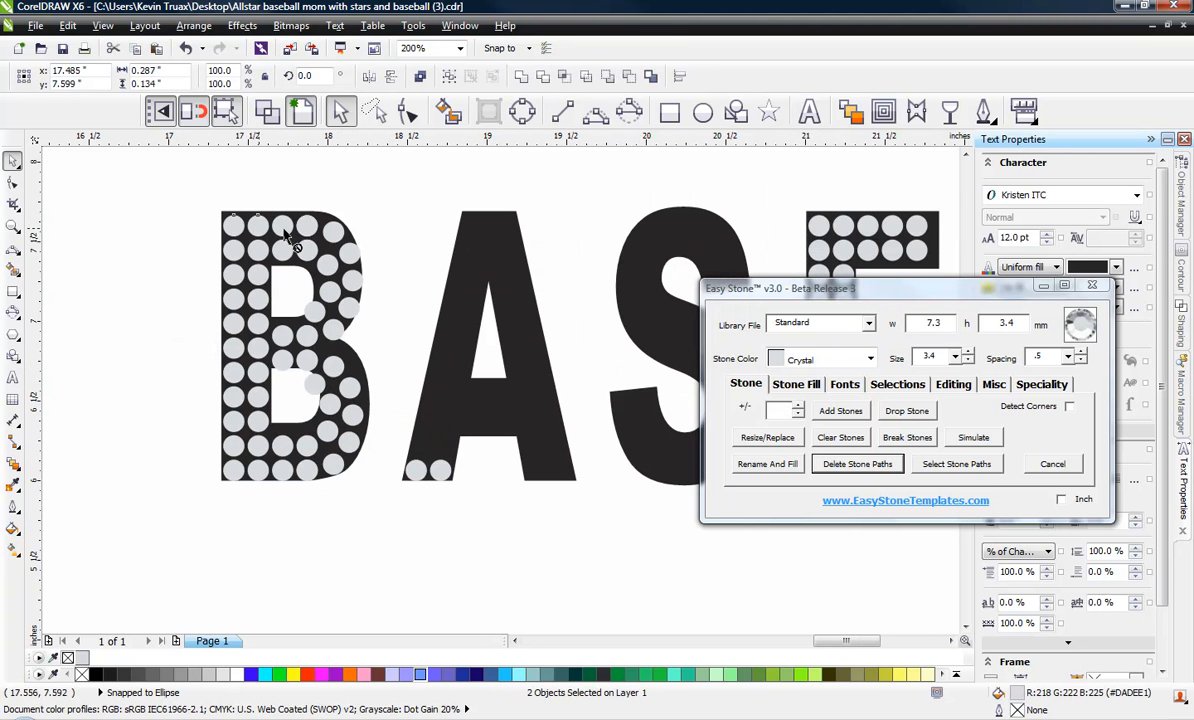
left_click_drag(260, 229, 496, 255)
left_click(416, 276)
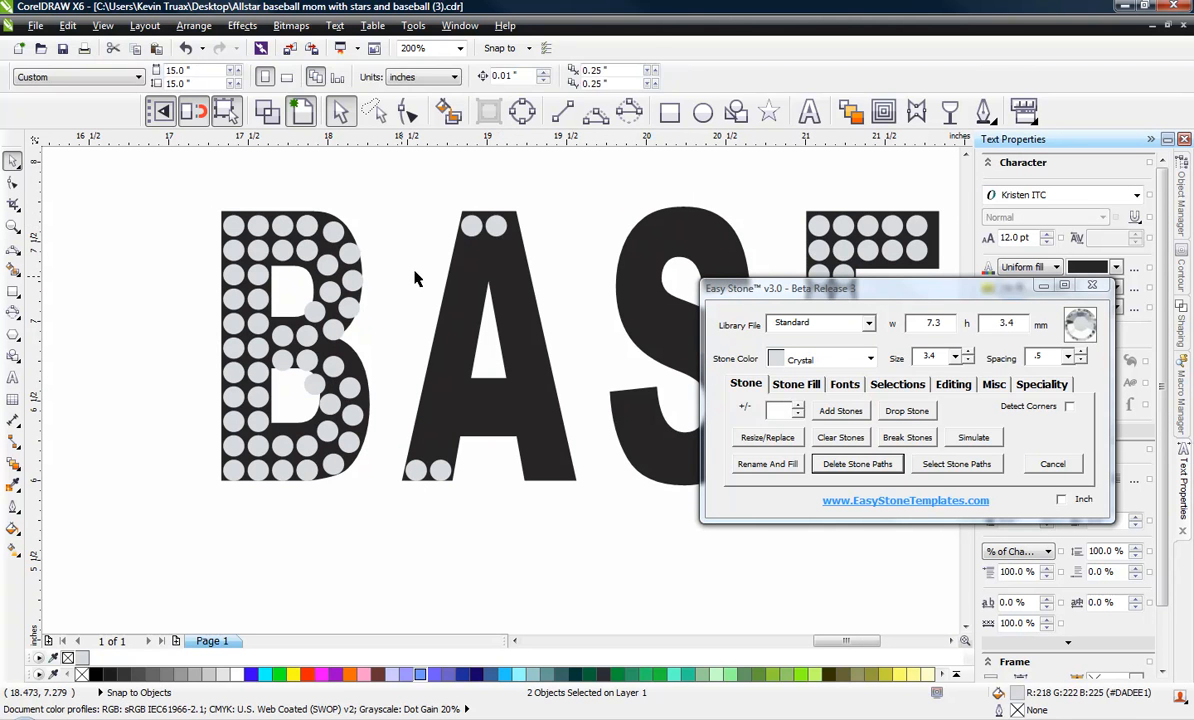
Add stones between the matching top and bottom stones to fill the first A's left leg with two slanted lines
left_click(474, 226)
left_click(414, 470, "shift")
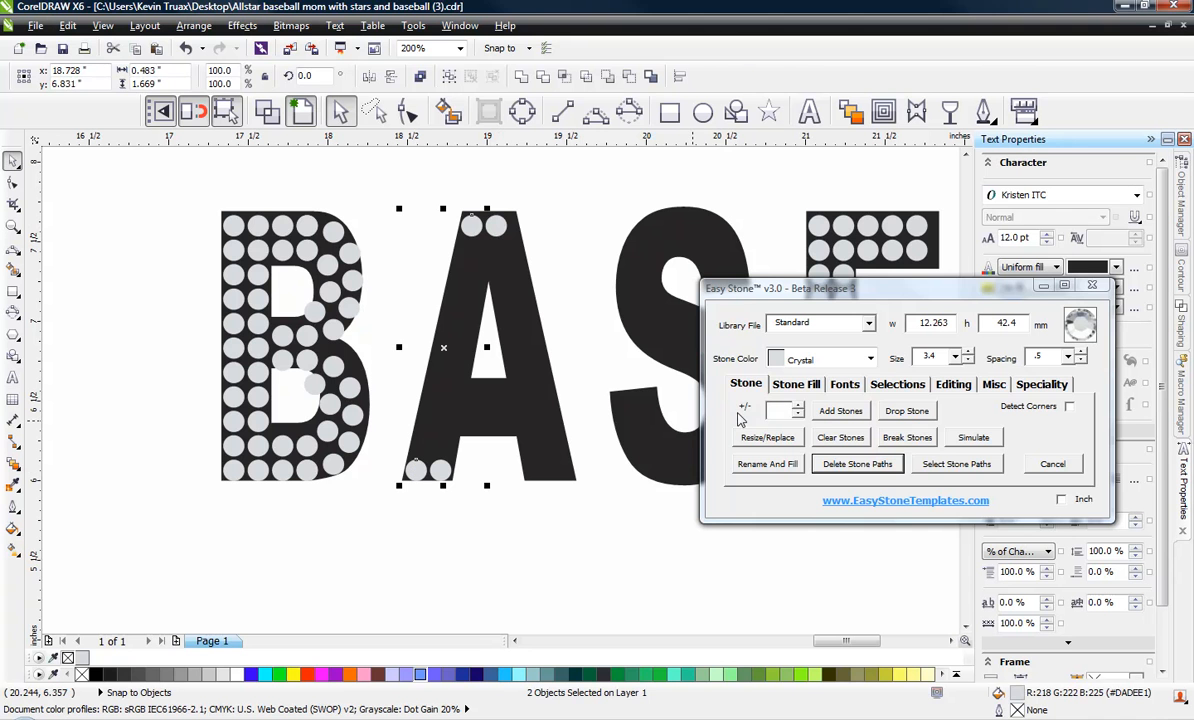
left_click(841, 412)
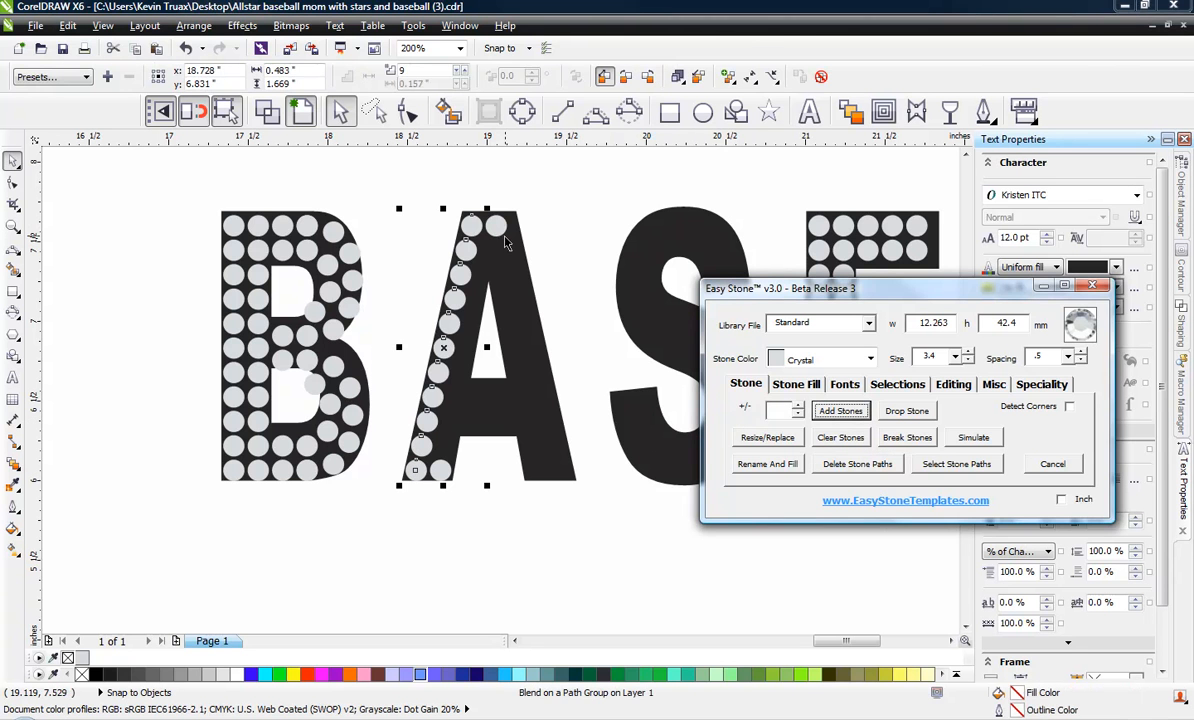
left_click(447, 476, "shift")
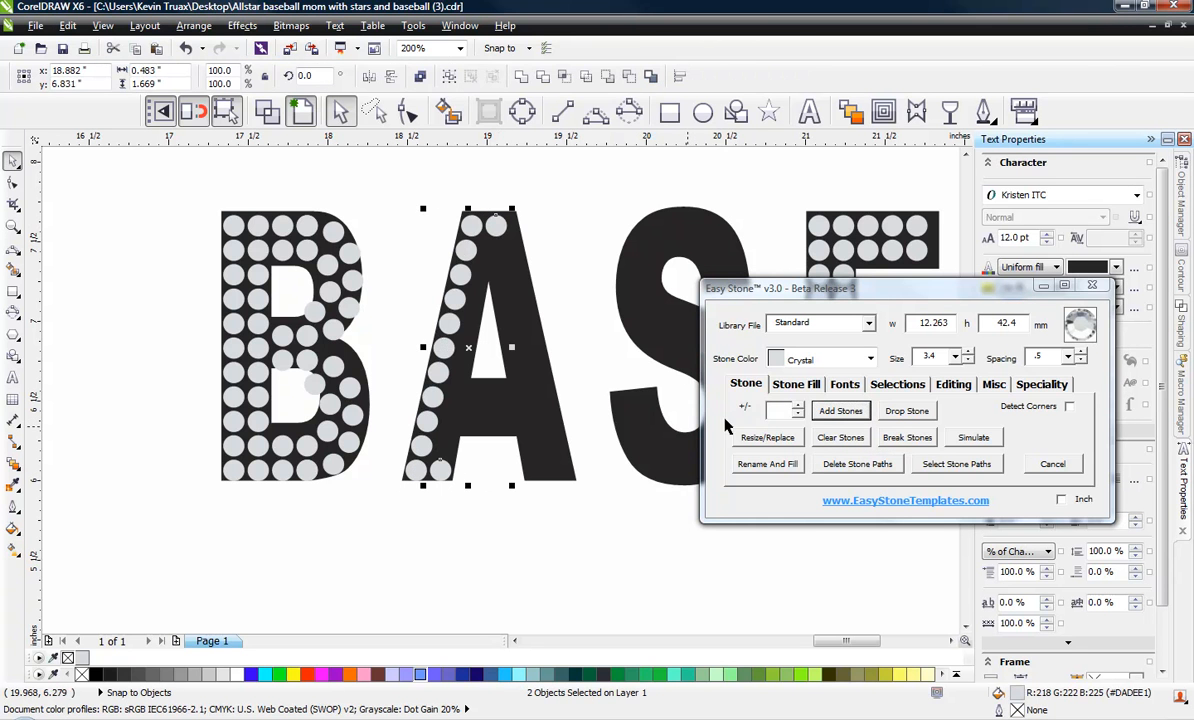
left_click(817, 418)
left_click(417, 243)
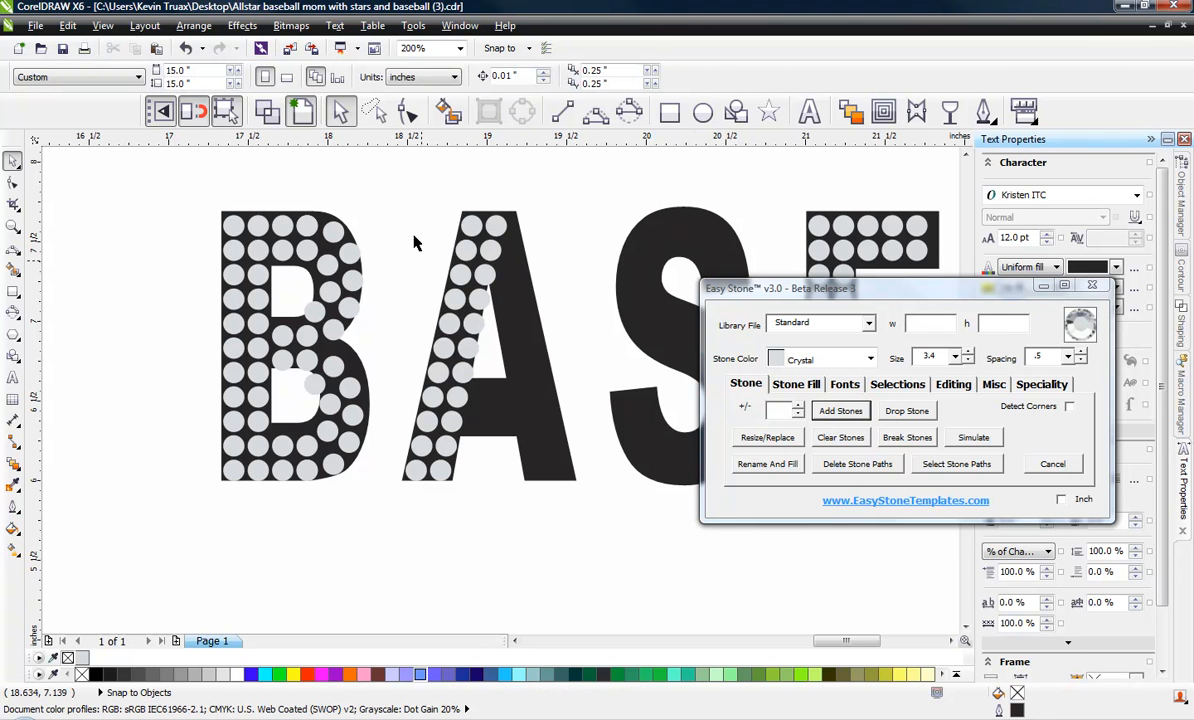
Mirror a copy of the first A's left-leg stones onto its right leg, overlapping at the top stone, and delete the A's stone paths
left_click_drag(359, 173, 521, 498)
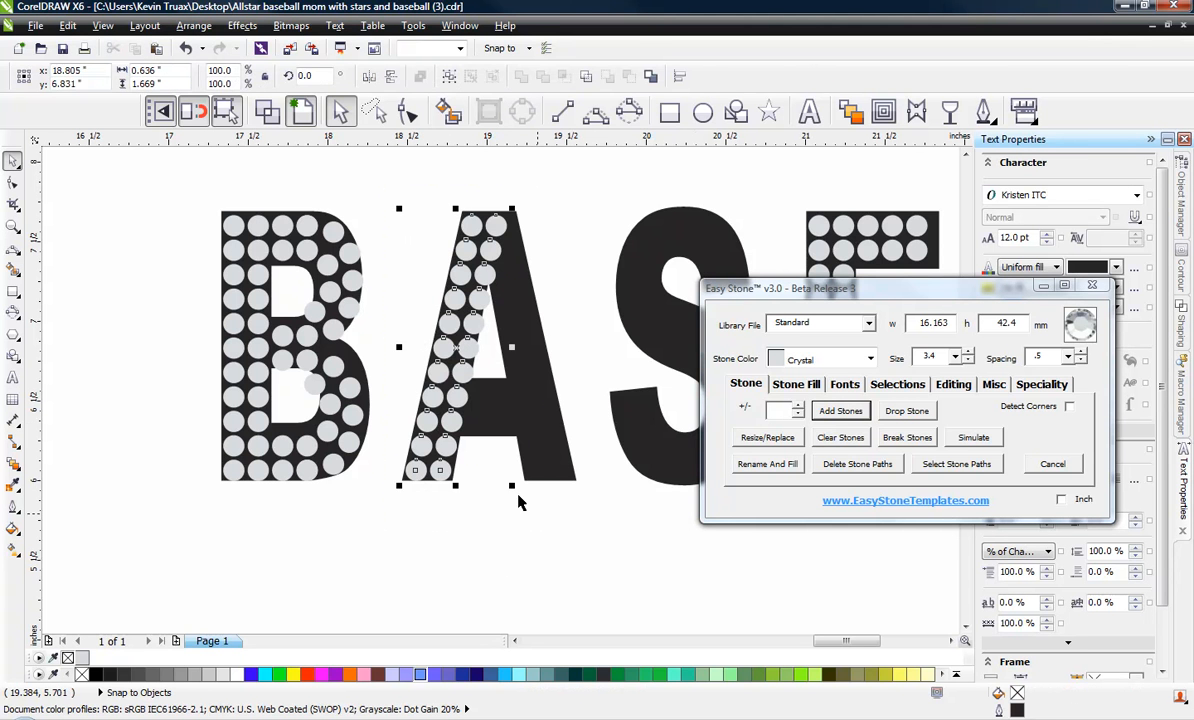
mouse_move(399, 347)
left_mouse_down()
mouse_move(528, 378)
mouse_move(412, 367)
mouse_move(540, 376)
mouse_move(399, 360)
mouse_move(488, 342)
mouse_move(566, 372)
left_mouse_up()
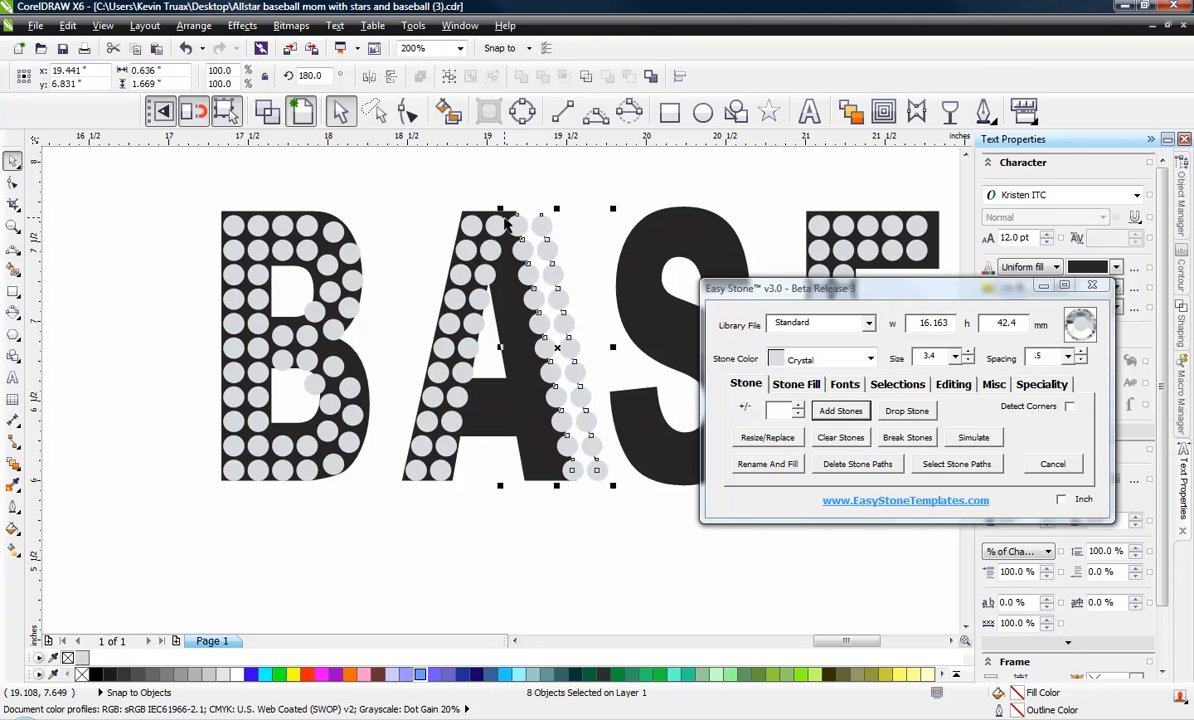
scroll(521, 207, "up", 2)
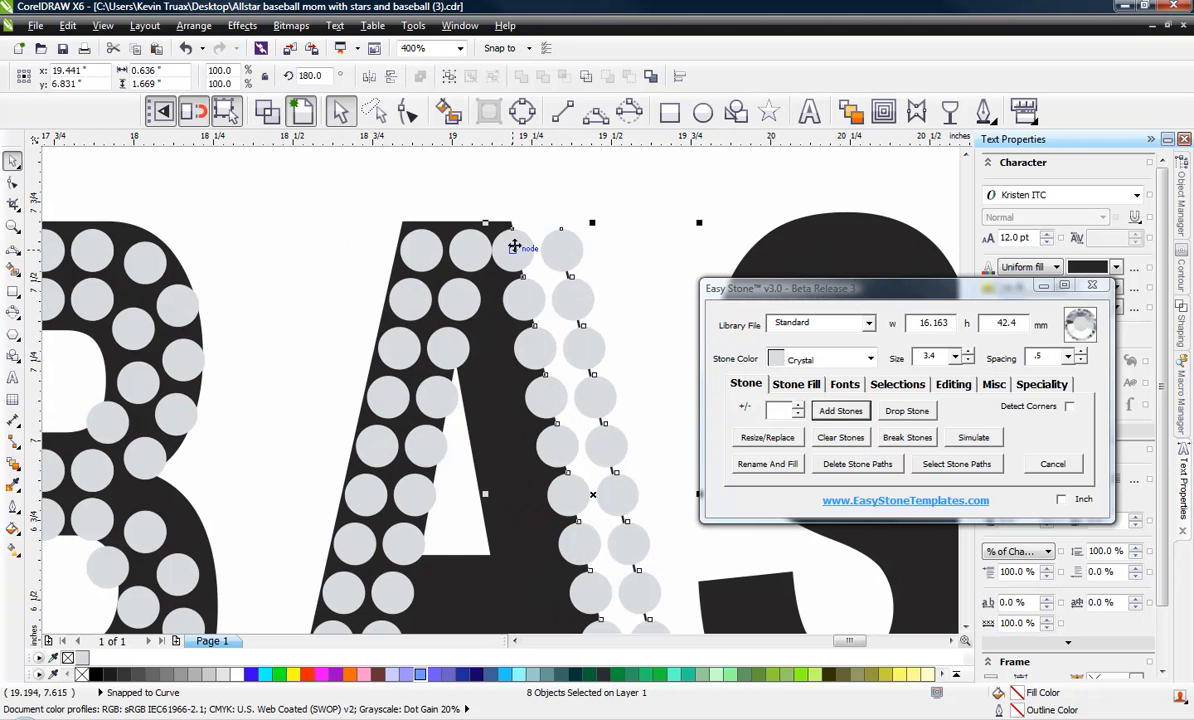
left_click_drag(513, 246, 470, 243)
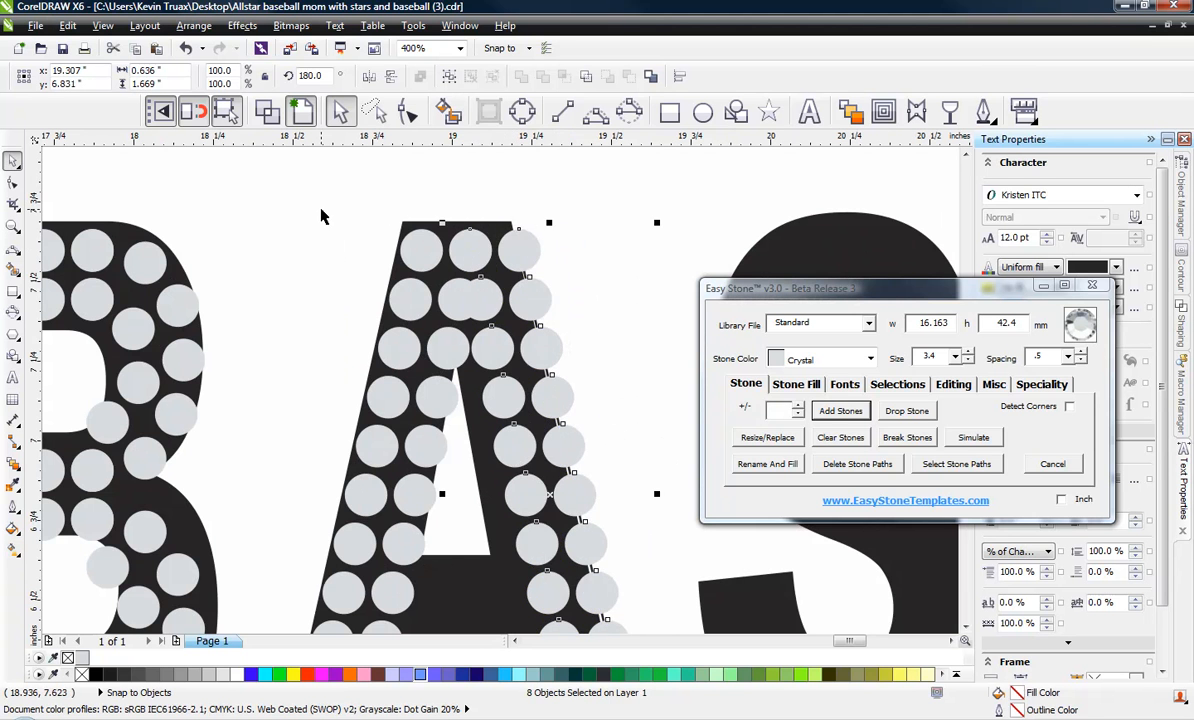
scroll(388, 213, "down", 2)
left_click(365, 245)
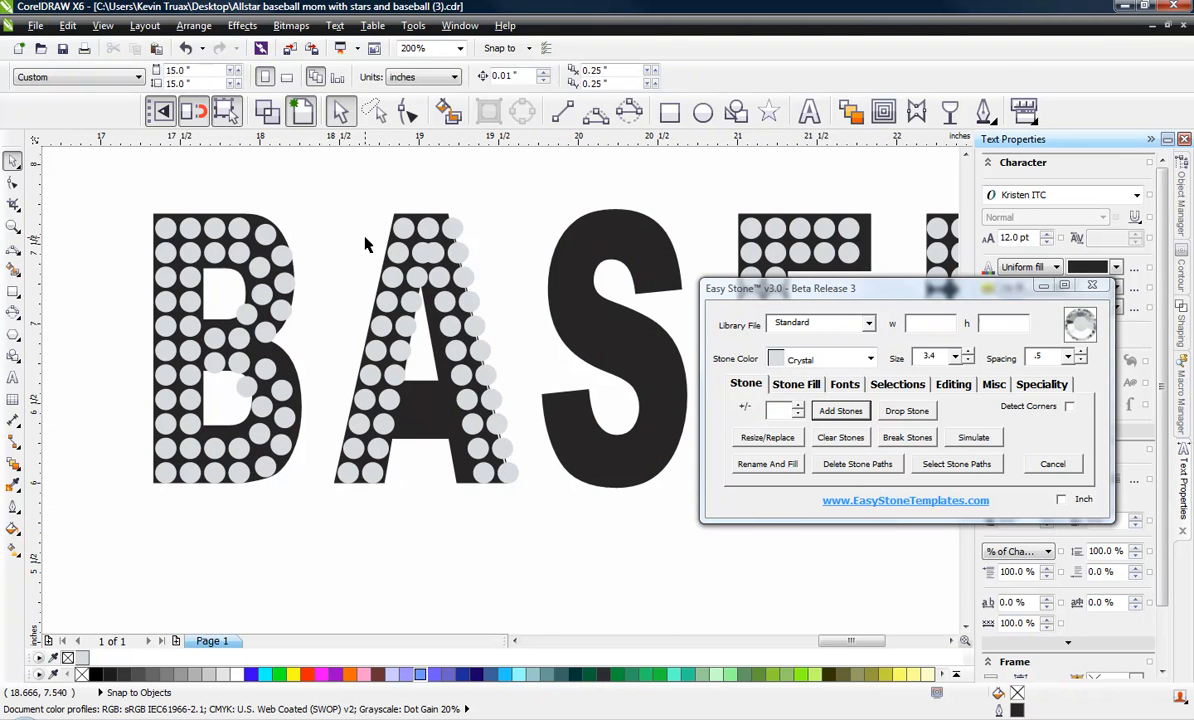
left_click_drag(320, 190, 546, 536)
left_click(857, 464)
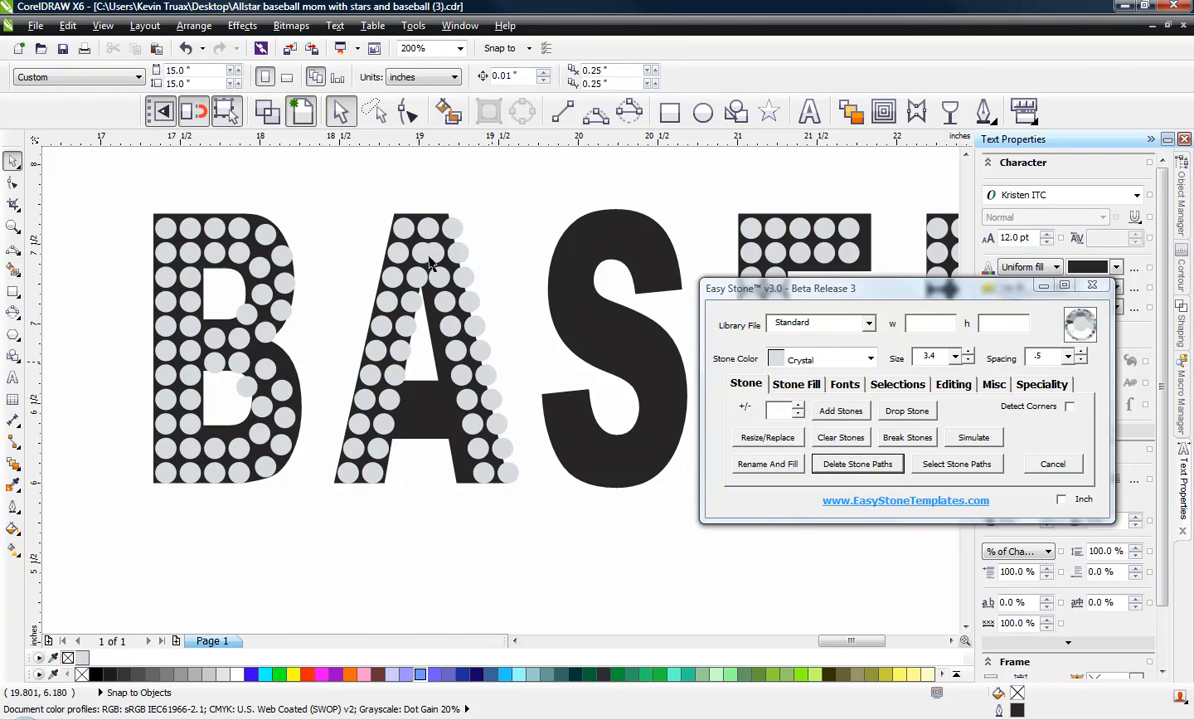
Delete the surplus overlapping stone in the first A's second row and space the remaining three stones evenly
scroll(422, 237, "up", 2)
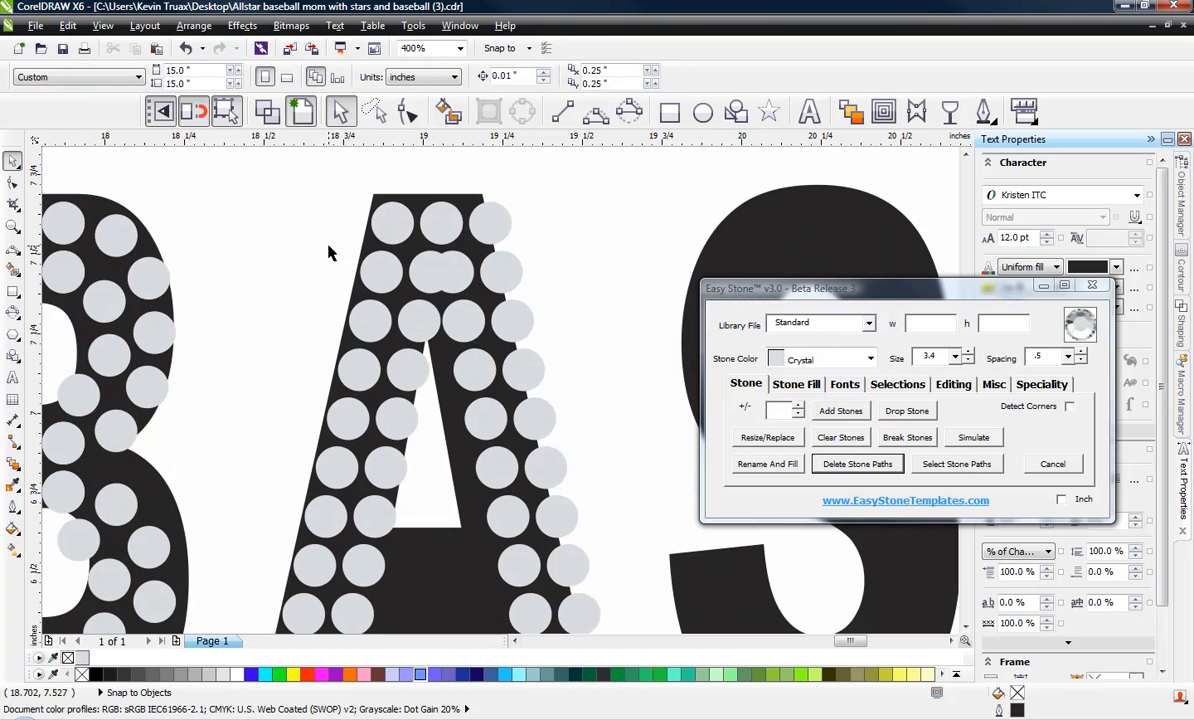
left_click_drag(328, 253, 547, 316)
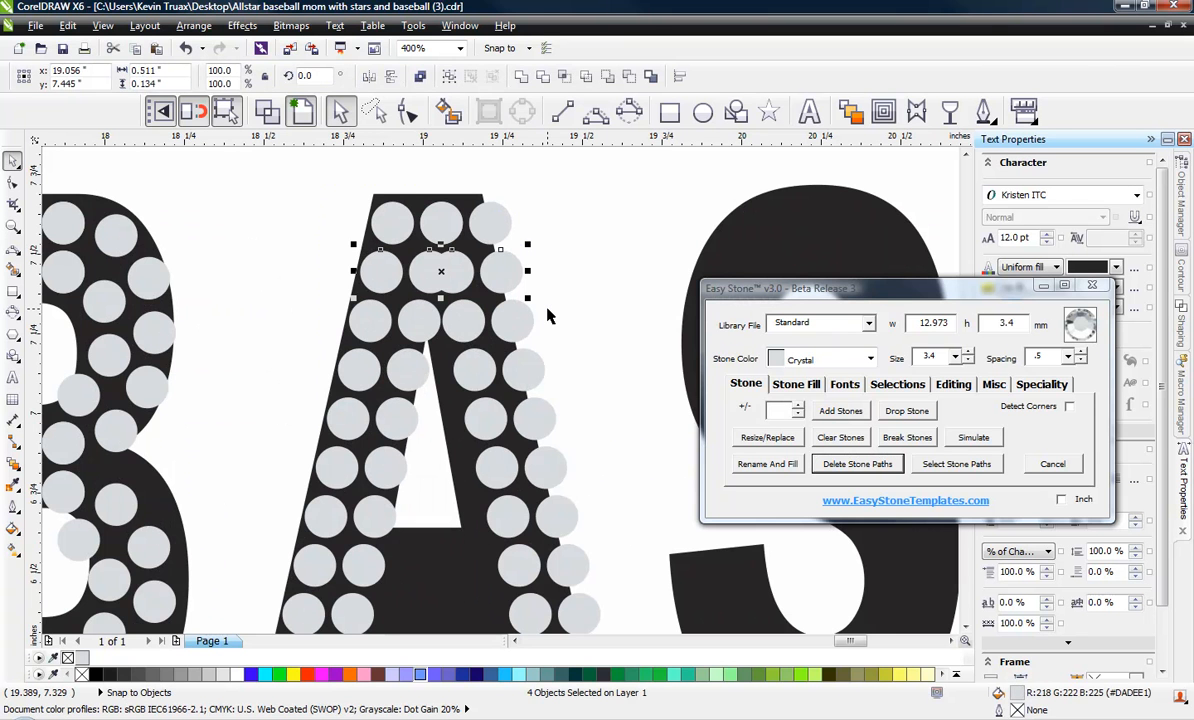
left_click(571, 291)
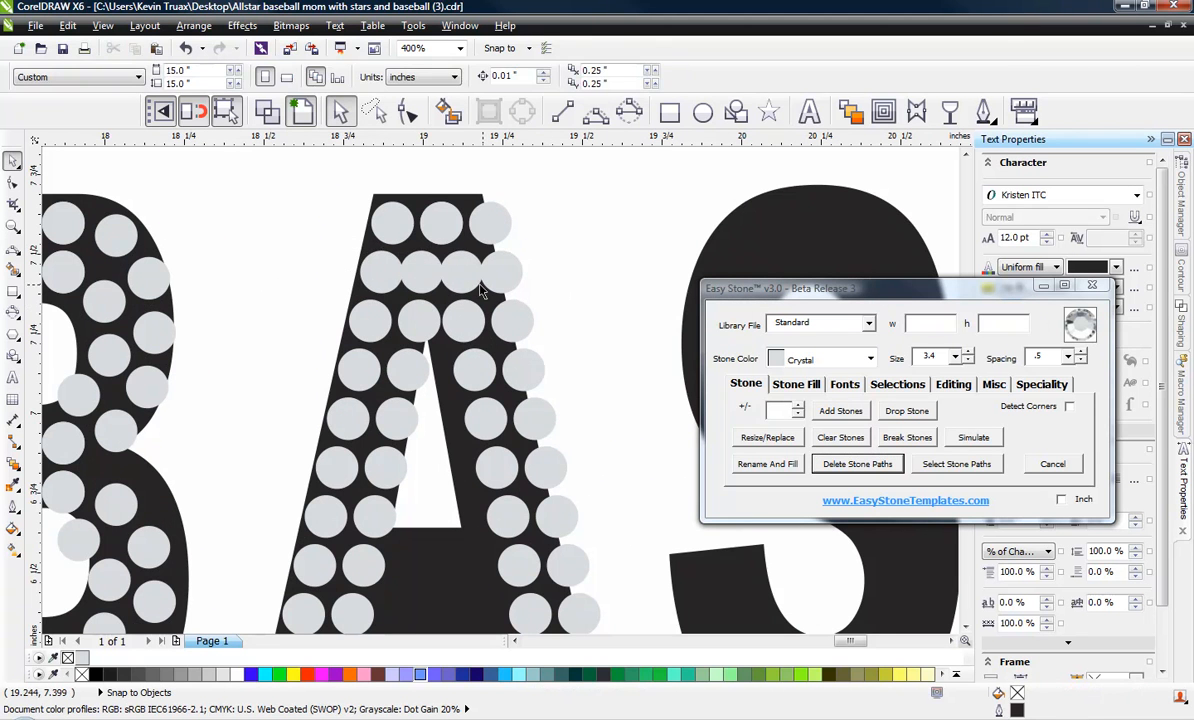
scroll(458, 266, "up", 2)
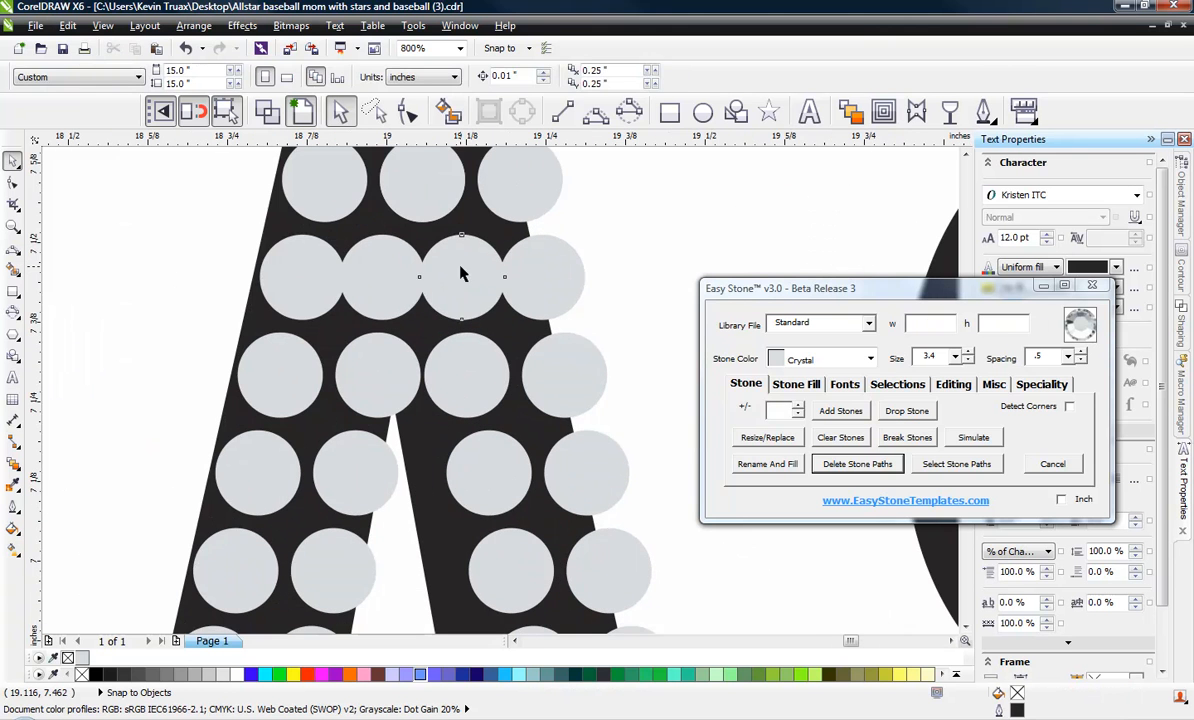
left_click(458, 266)
key("Delete")
left_click_drag(182, 202, 613, 340)
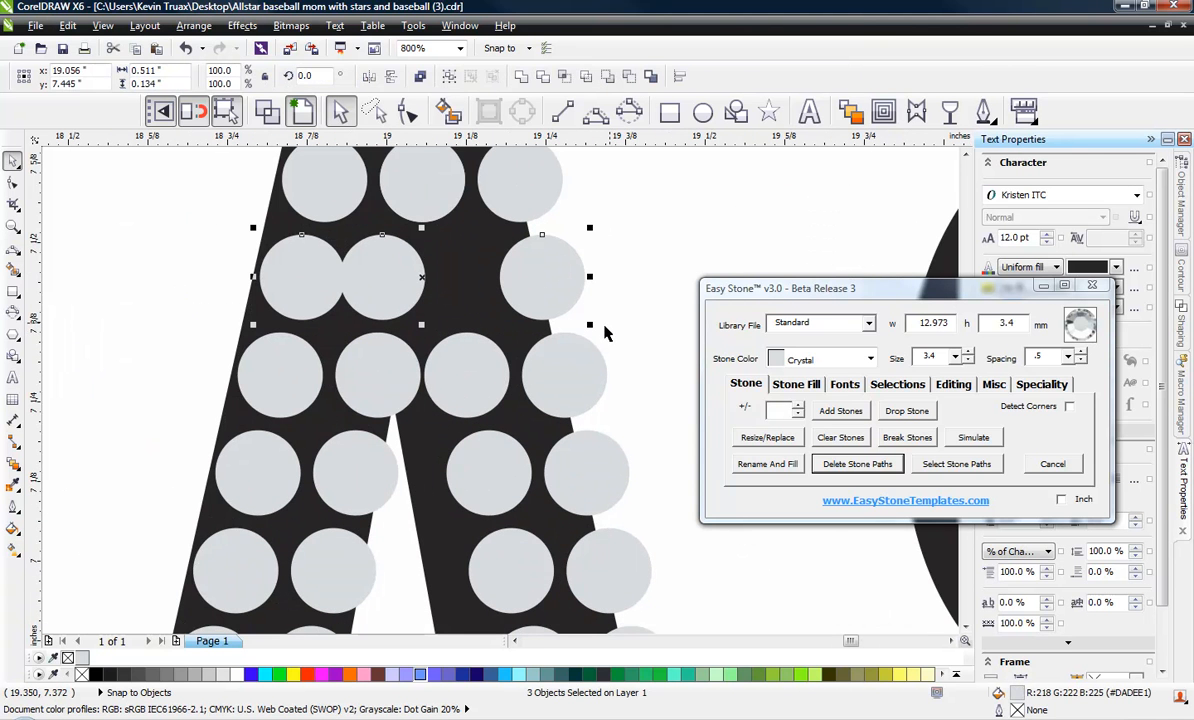
Space the four stones in the first A's third row evenly
left_click(181, 314)
left_click_drag(173, 309, 650, 447)
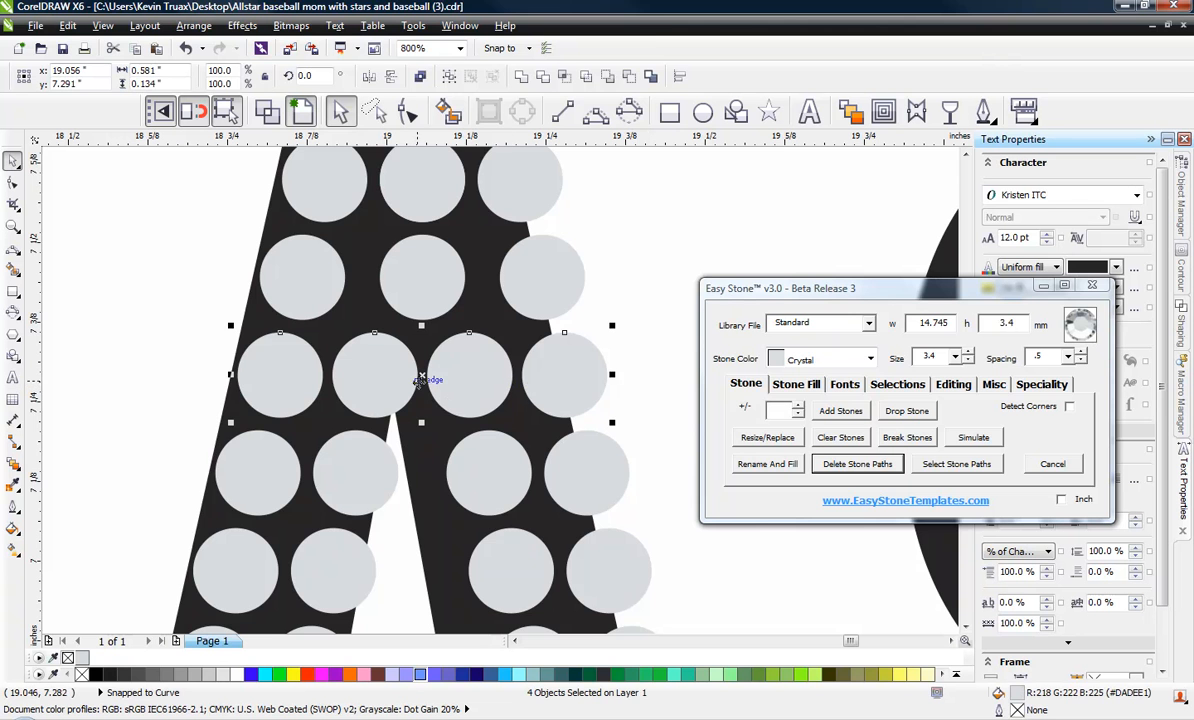
left_click(165, 368)
Add stones between the inner leg stones of the first A to fill its crossbar with two rows
scroll(365, 285, "down", 4)
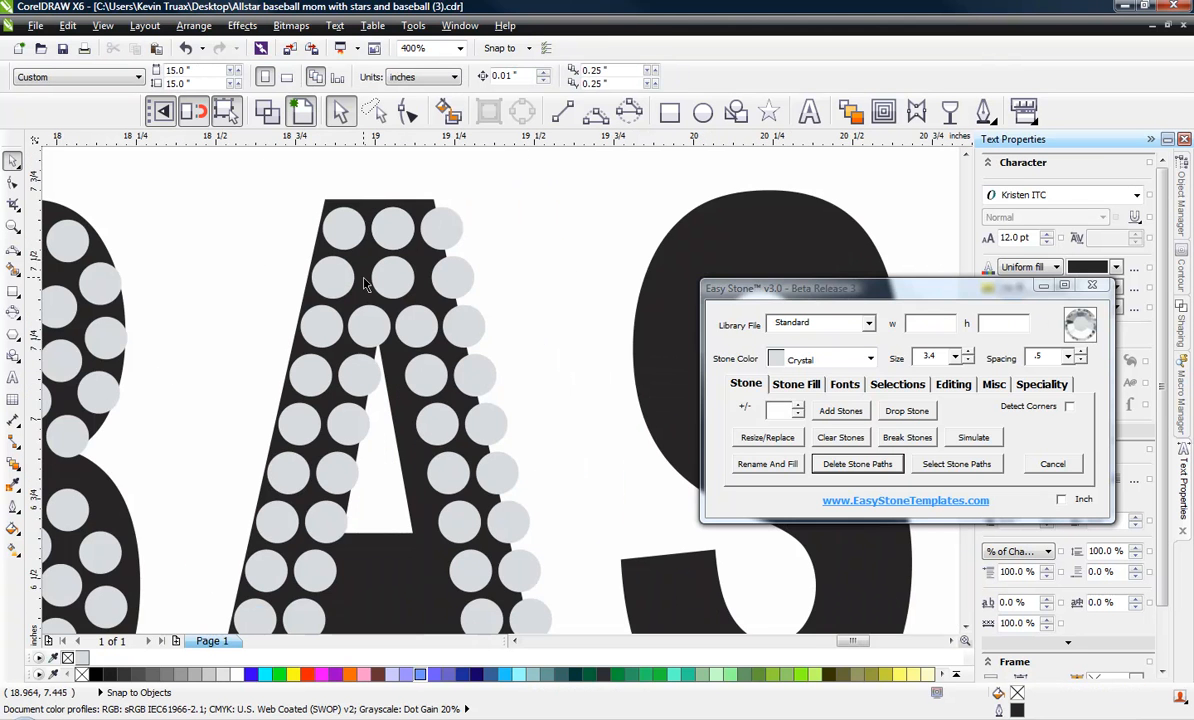
scroll(373, 413, "up", 2)
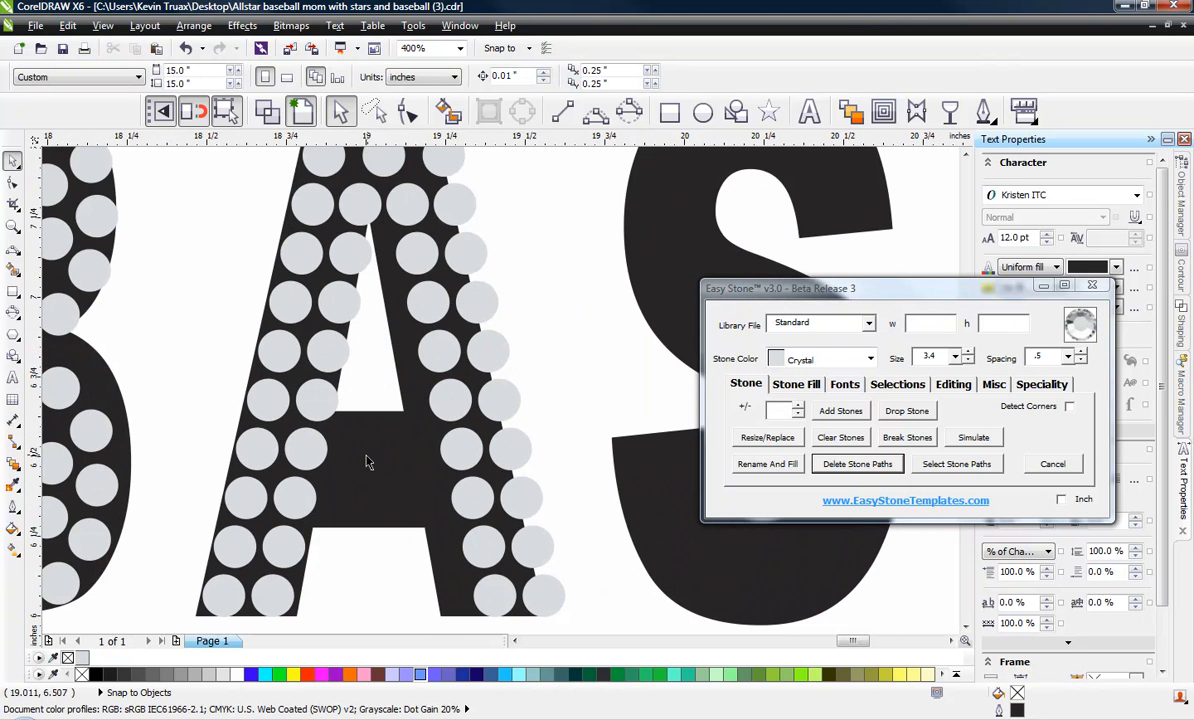
left_click(303, 450)
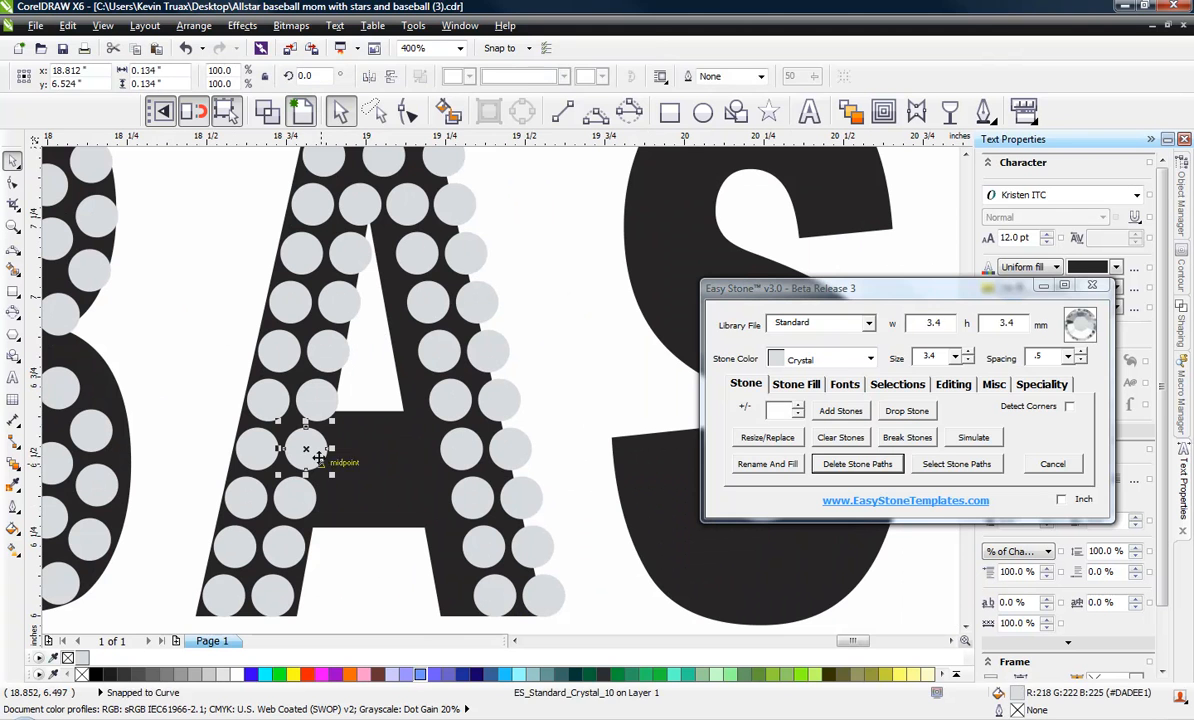
left_click(461, 450, "shift")
left_click(840, 411)
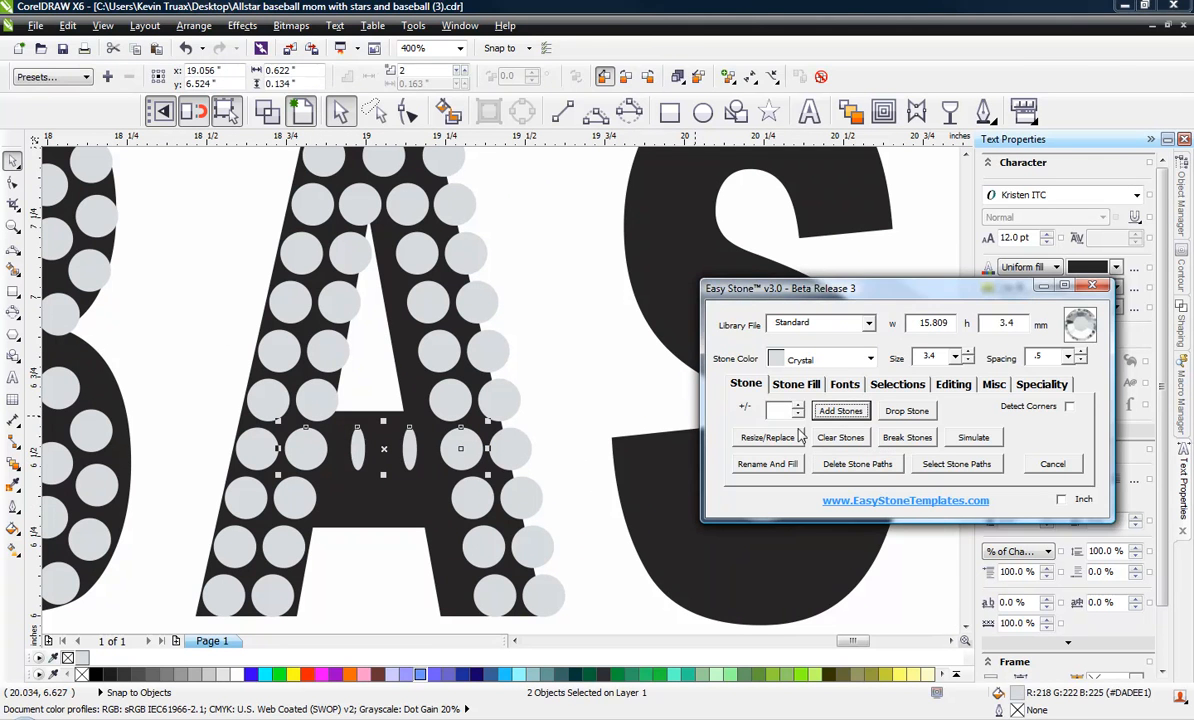
left_click(294, 495)
left_click(470, 498, "shift")
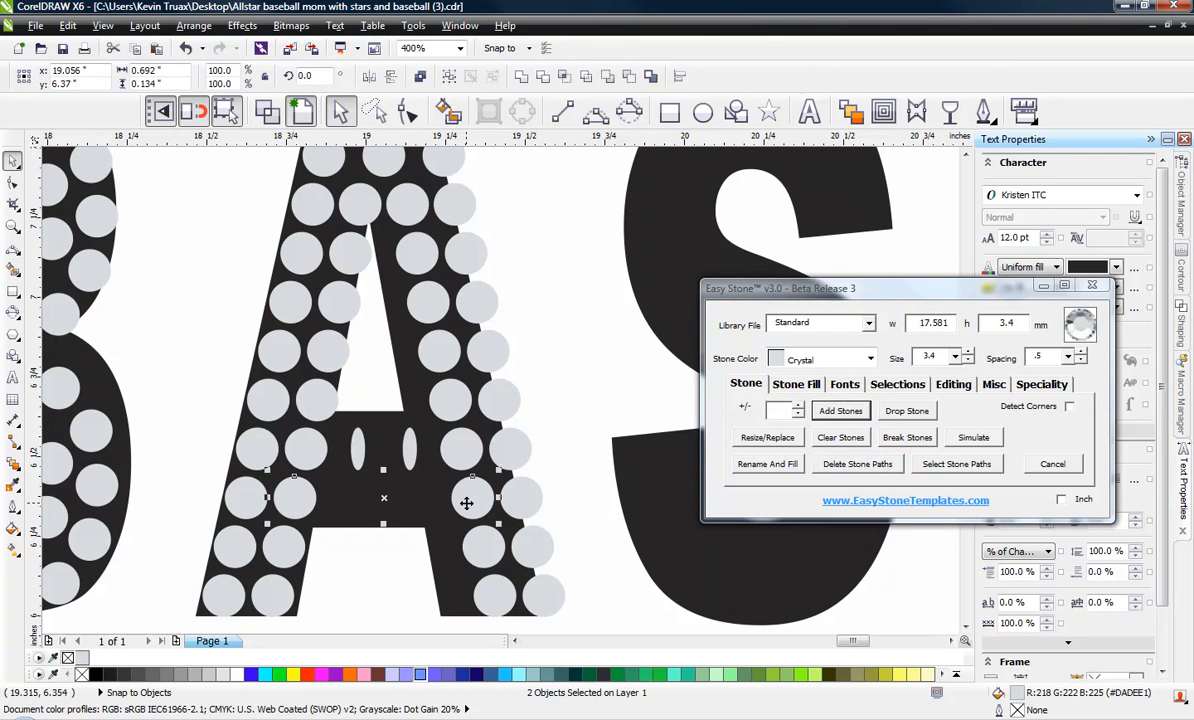
left_click(830, 418)
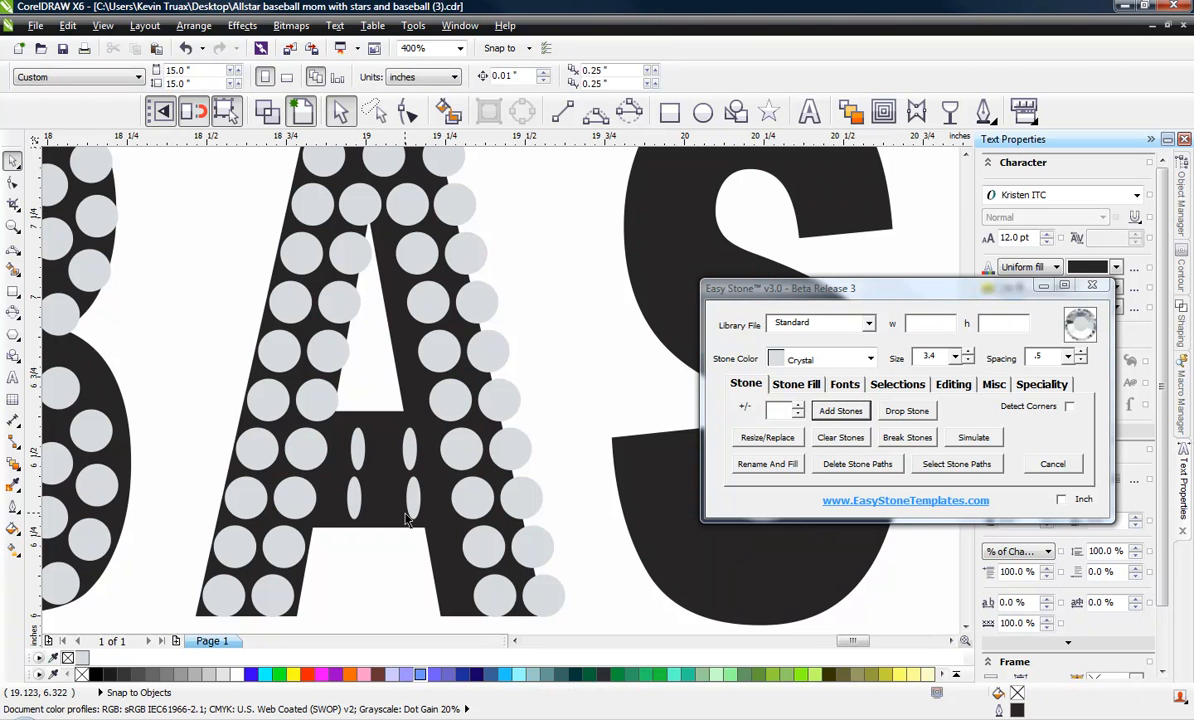
Flip the right-leg end stone of each crossbar row in the first A so the added stones become full circles
scroll(345, 405, "down", 2)
scroll(373, 375, "up", 1)
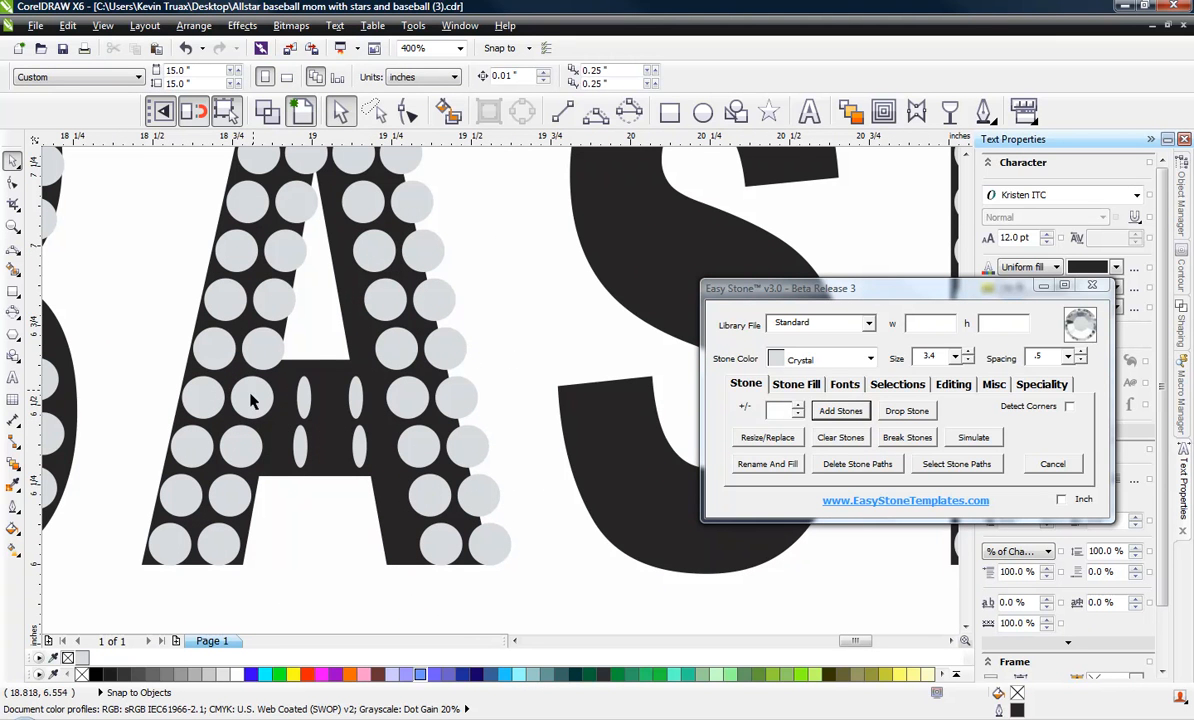
left_click(413, 395)
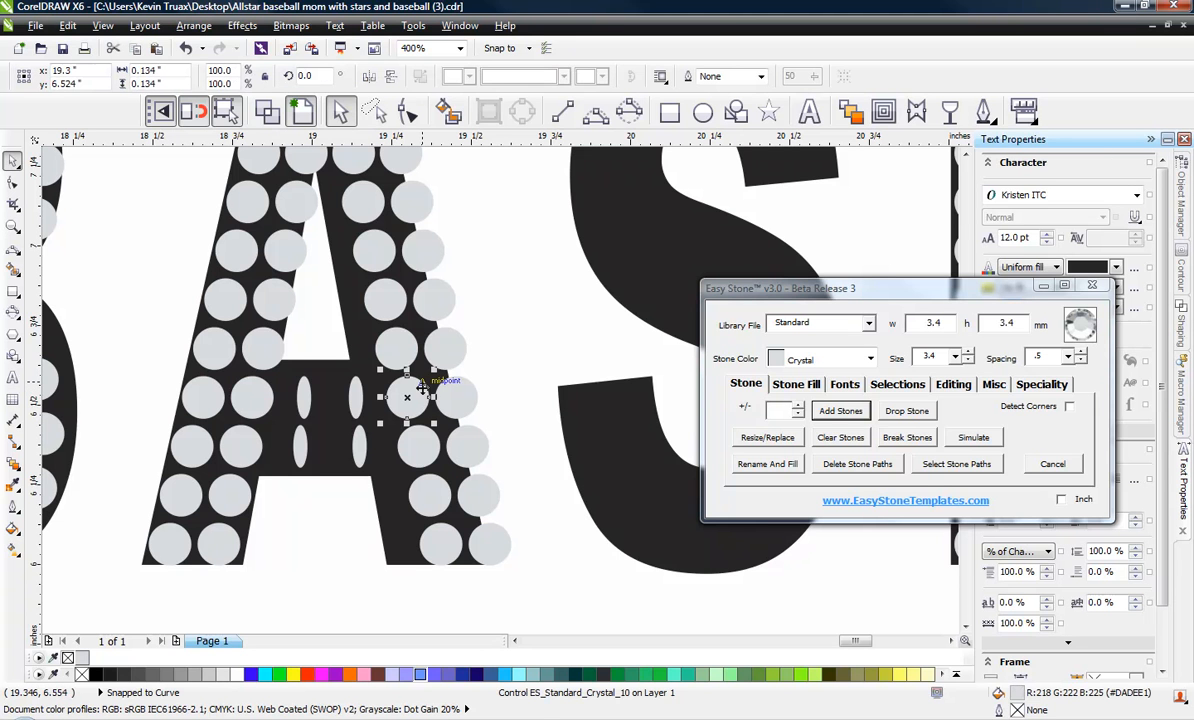
left_click(432, 435, "shift")
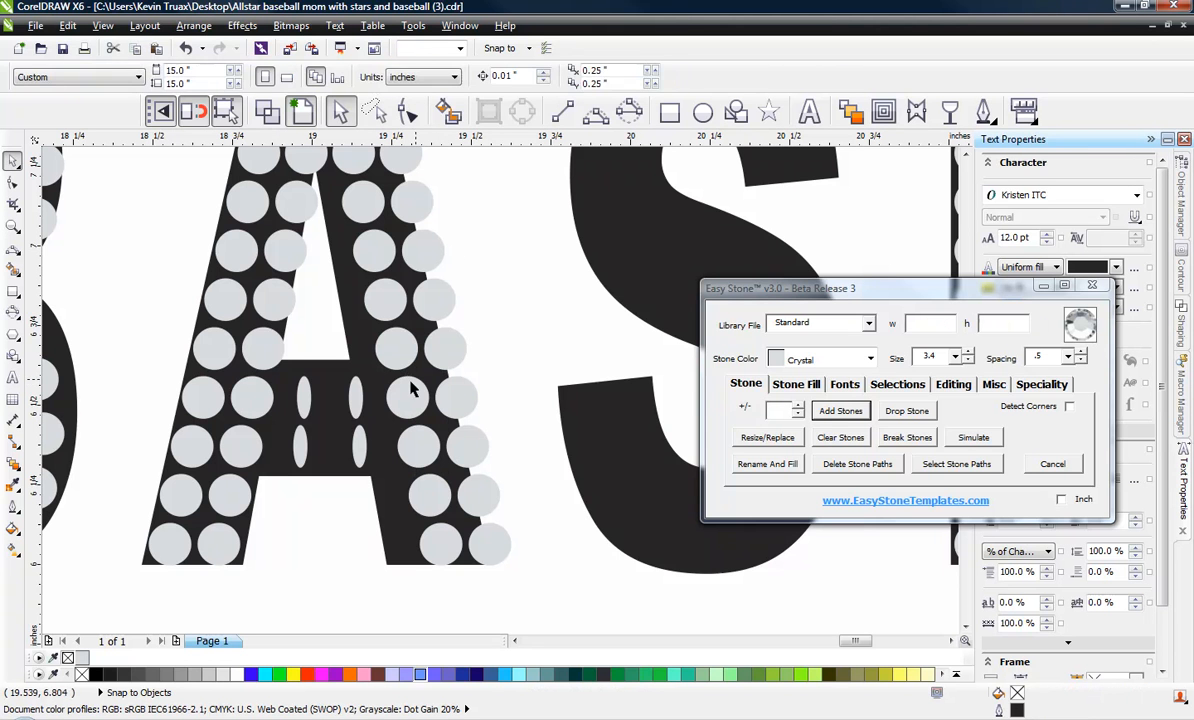
left_click(408, 396)
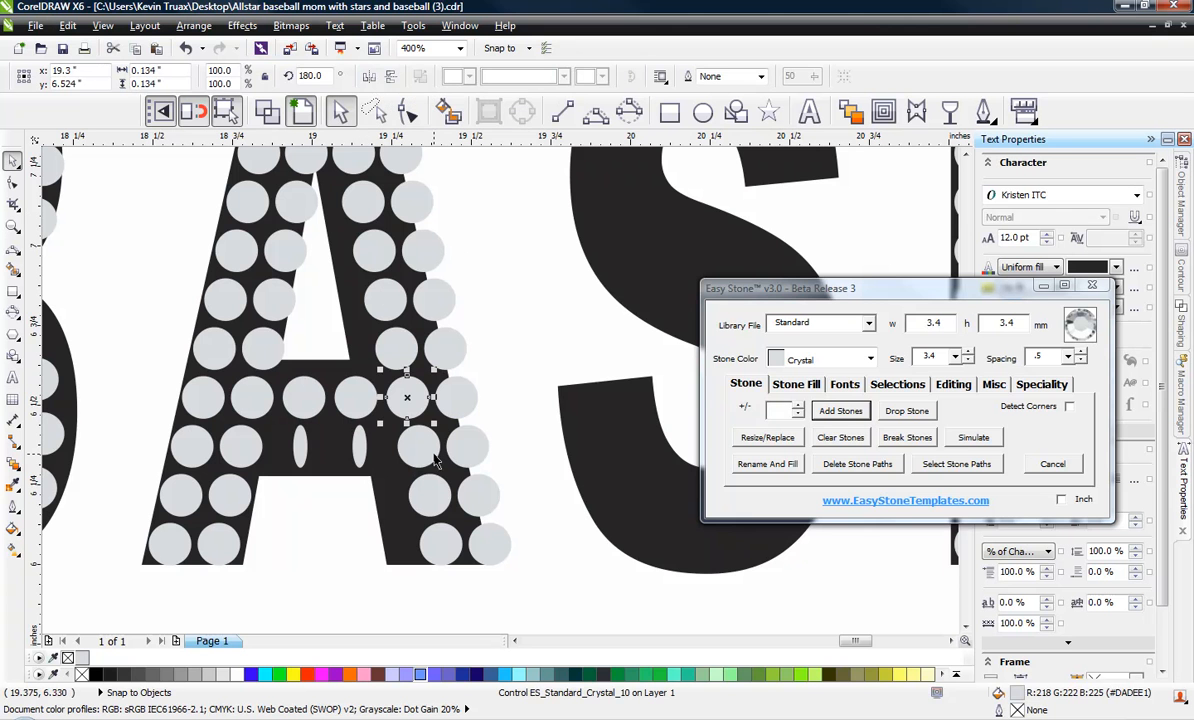
left_click_drag(406, 399, 417, 448)
left_click(480, 365)
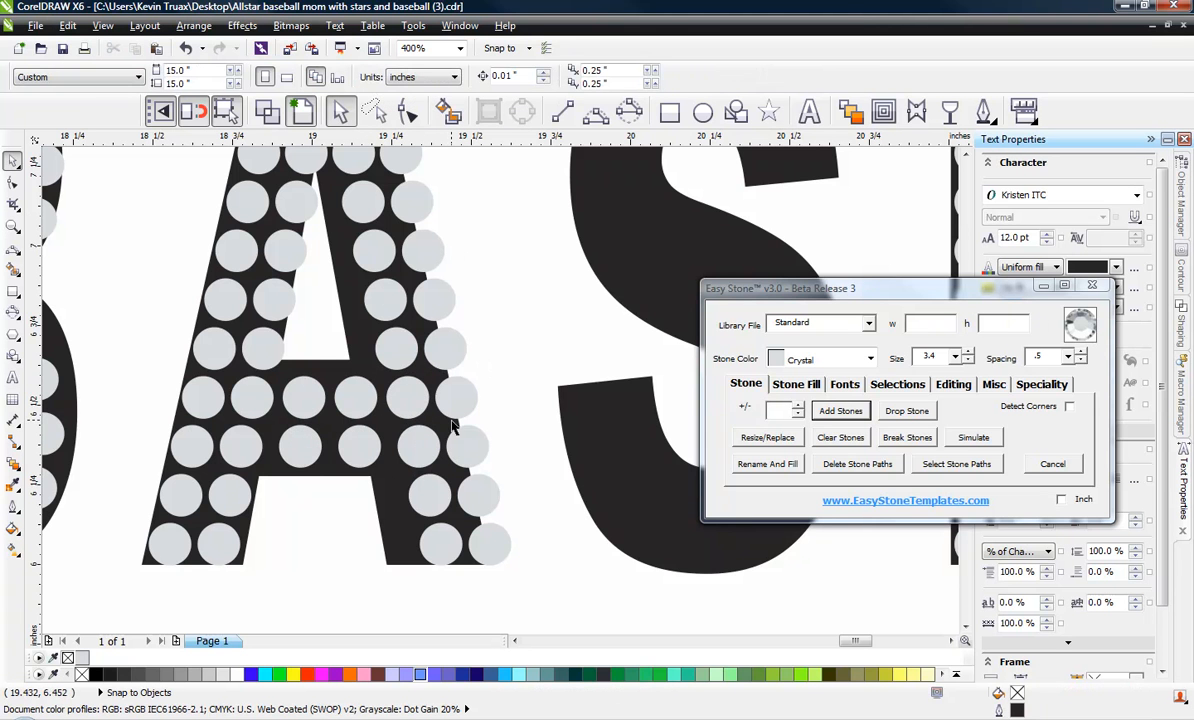
Delete the stone paths from the first A's complete stone fill
scroll(335, 392, "down", 2)
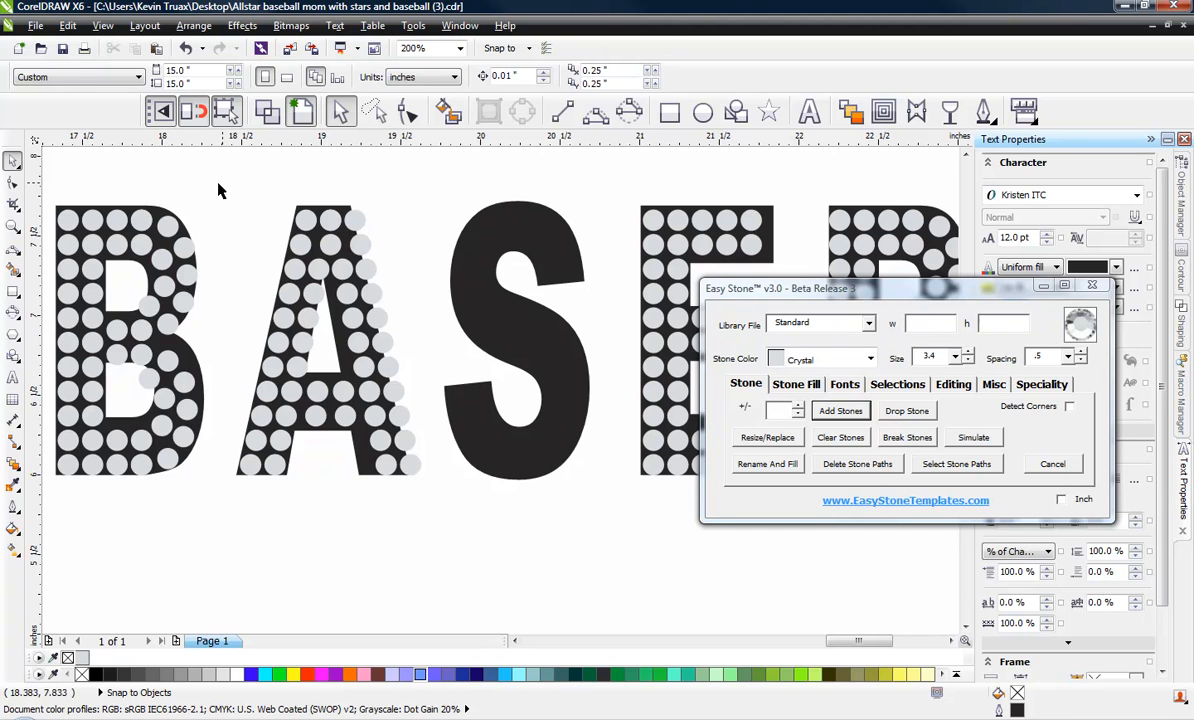
left_click_drag(217, 184, 445, 512)
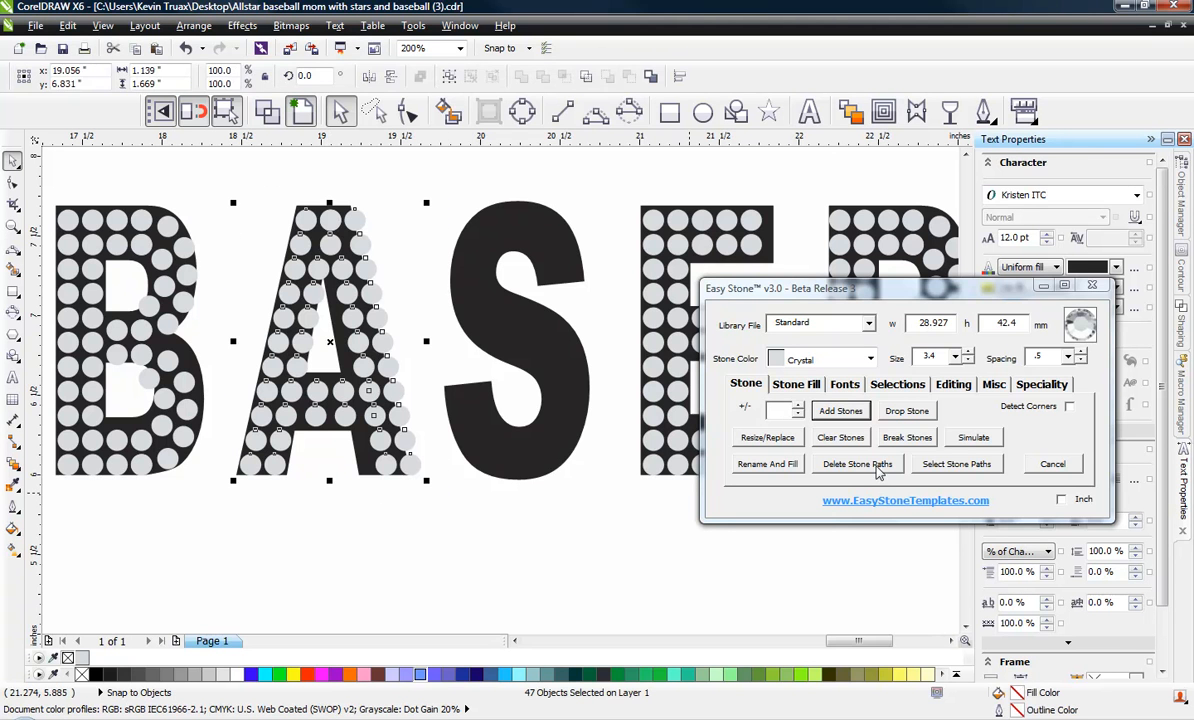
left_click(857, 464)
Copy all of the first A's stones onto the second A of BASEBALL
scroll(292, 312, "down", 3)
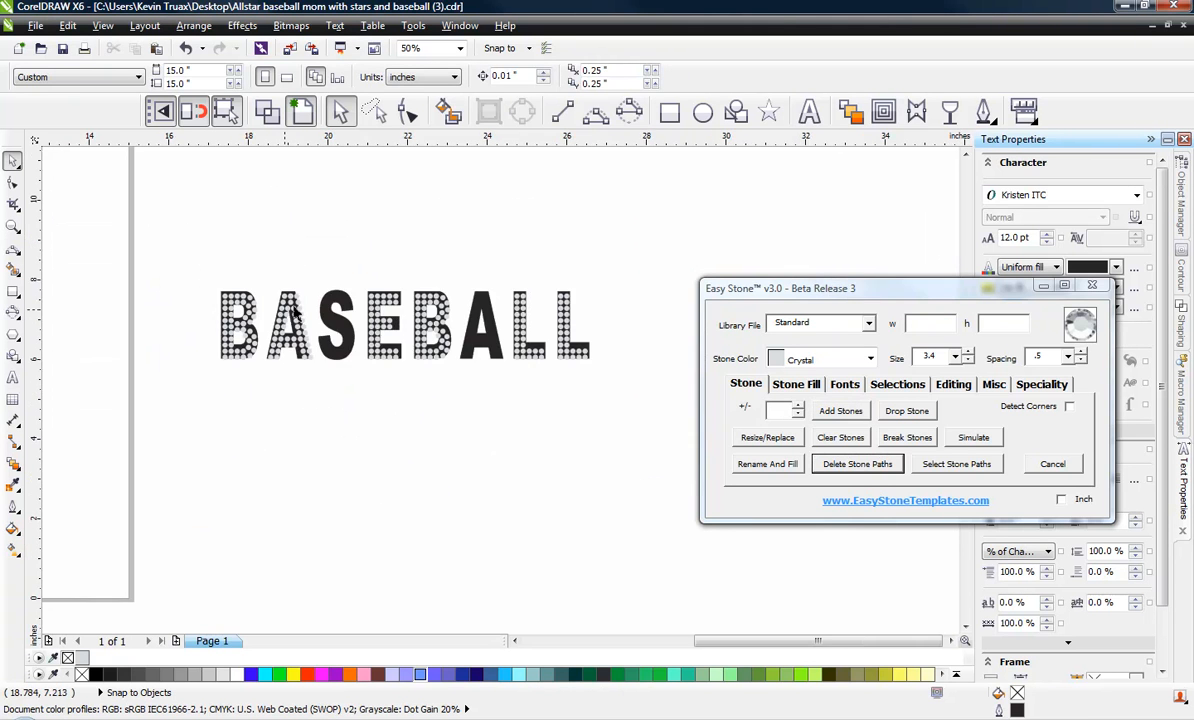
scroll(292, 312, "up", 2)
left_click_drag(318, 250, 215, 432)
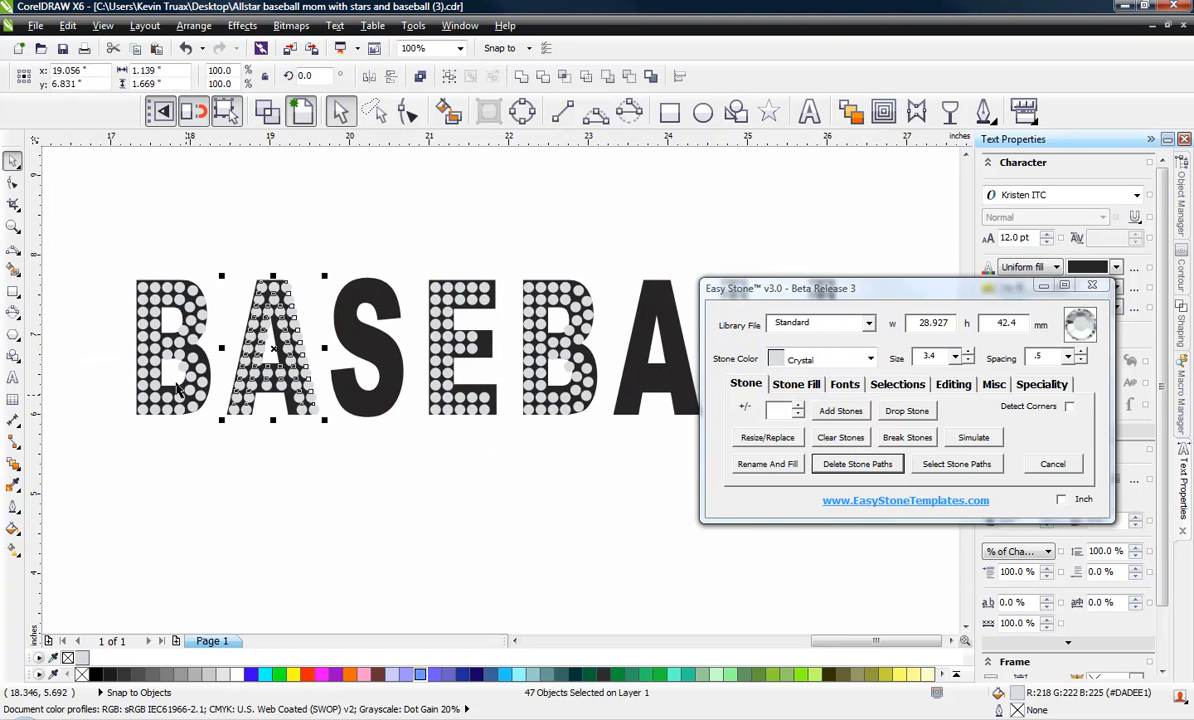
scroll(178, 390, "down", 1)
left_click_drag(224, 385, 419, 431)
left_click(259, 416)
Unlock the BASEBALL lettering and convert it to curves
scroll(257, 420, "up", 1)
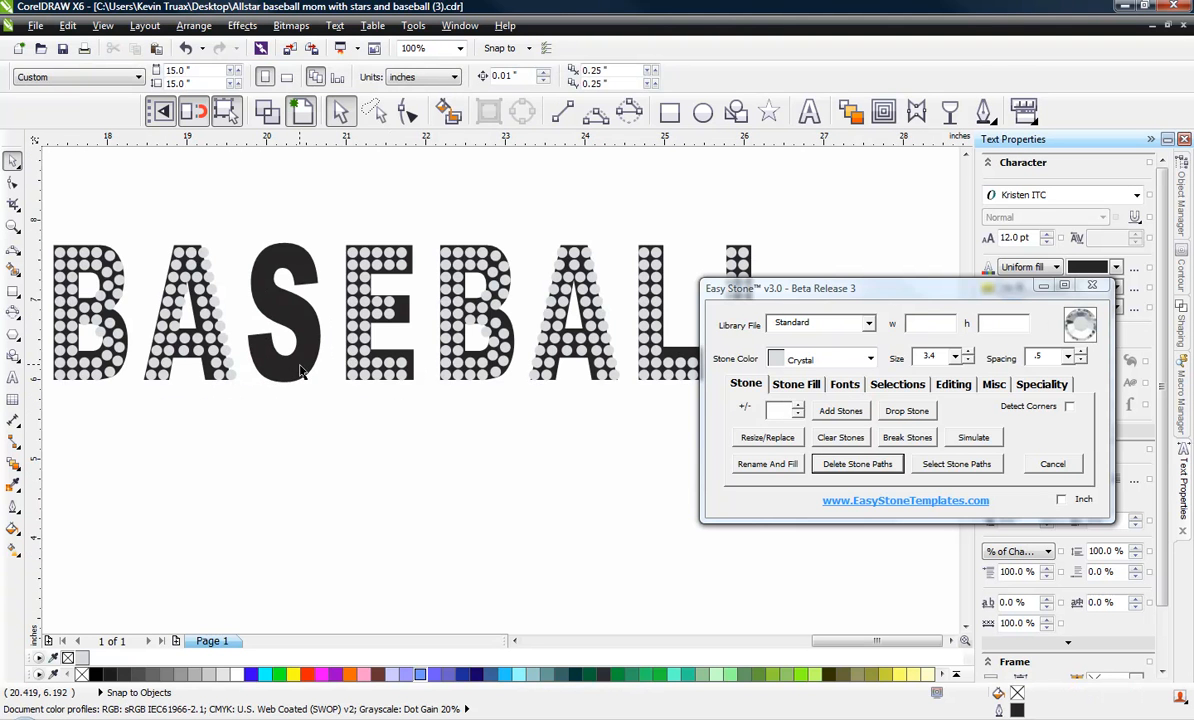
scroll(302, 371, "down", 1)
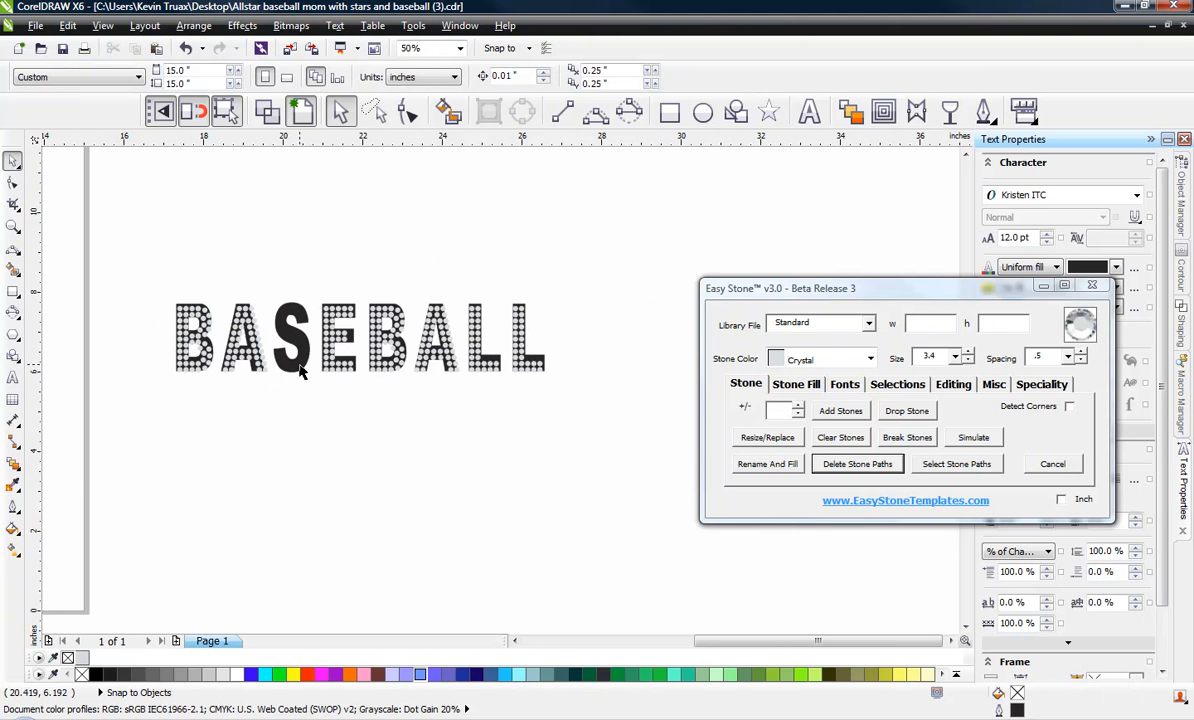
right_click(301, 363)
left_click(338, 376)
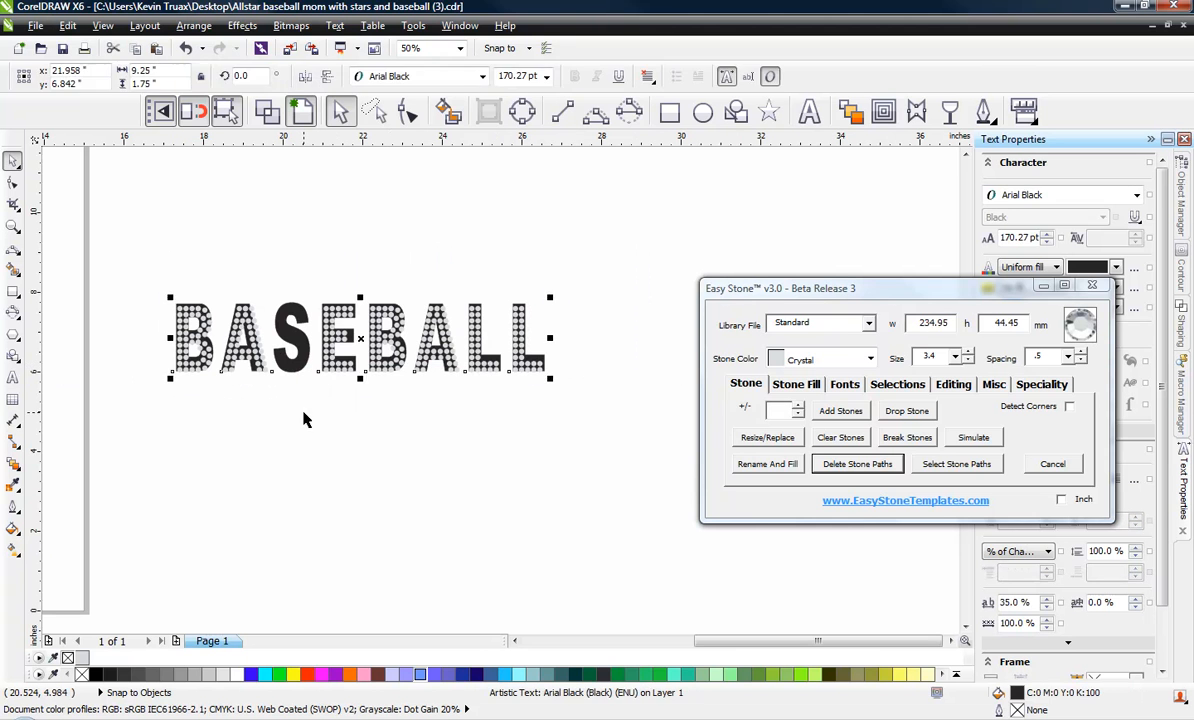
left_click(304, 414)
left_click(297, 352)
scroll(249, 312, "up", 1)
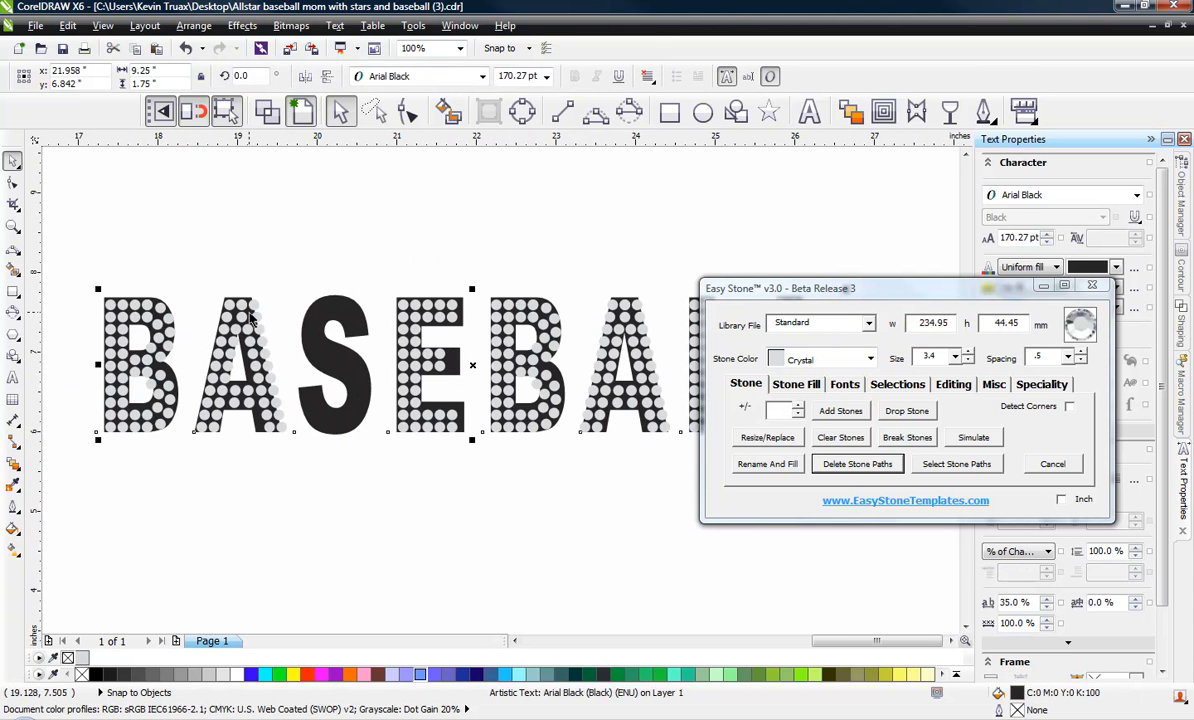
scroll(338, 344, "down", 2)
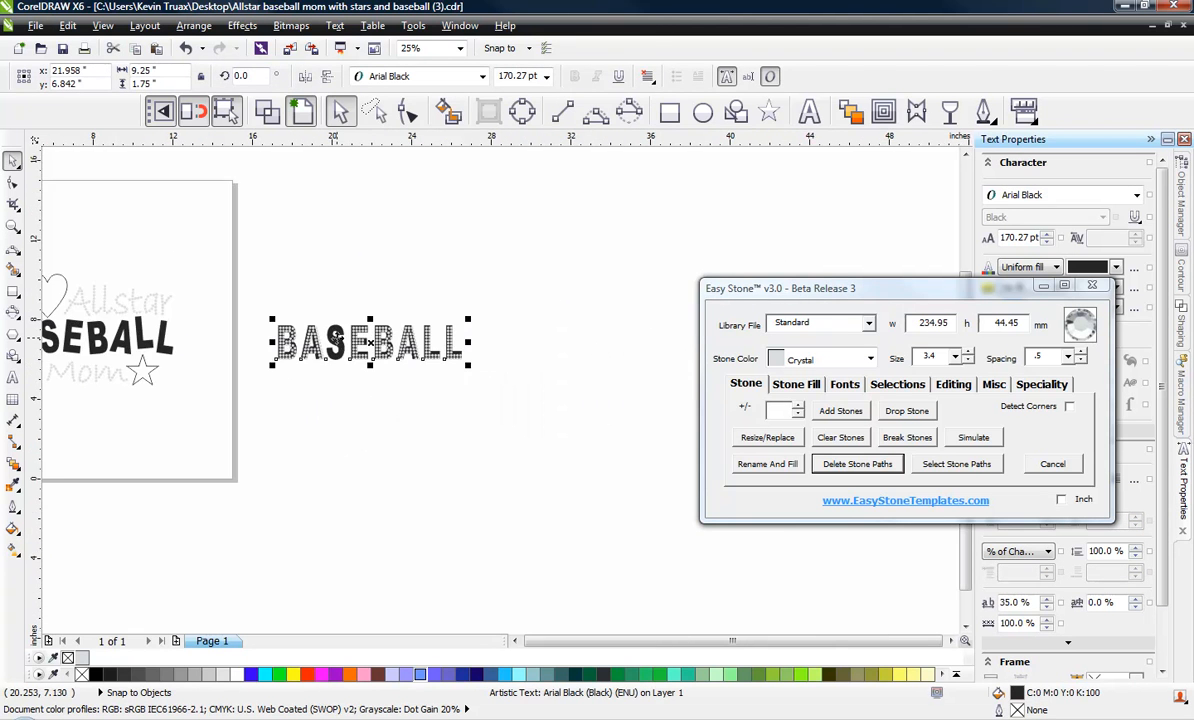
scroll(337, 344, "up", 1)
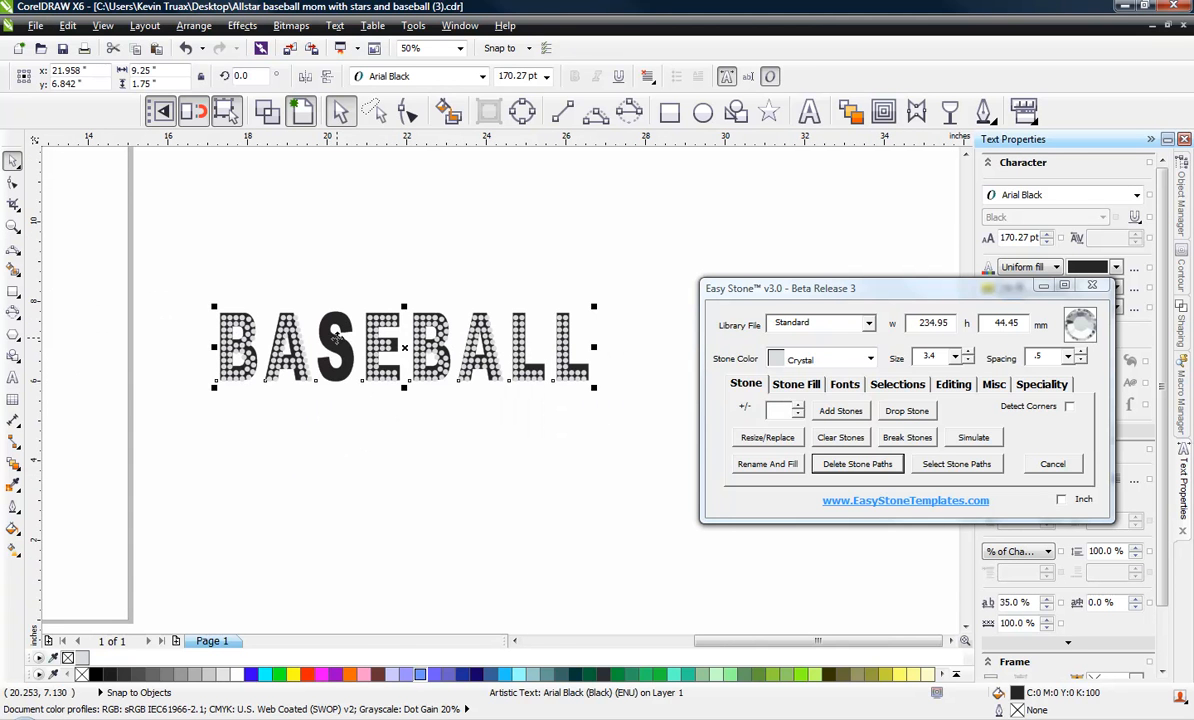
right_click(338, 342)
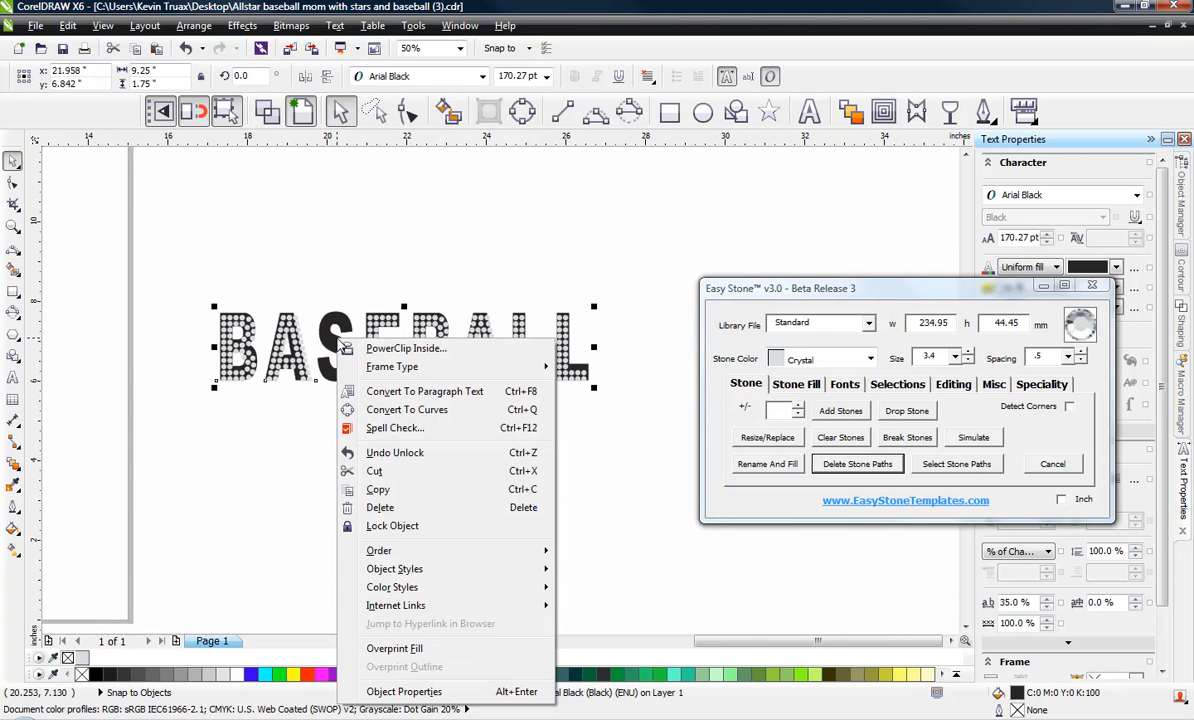
left_click(400, 410)
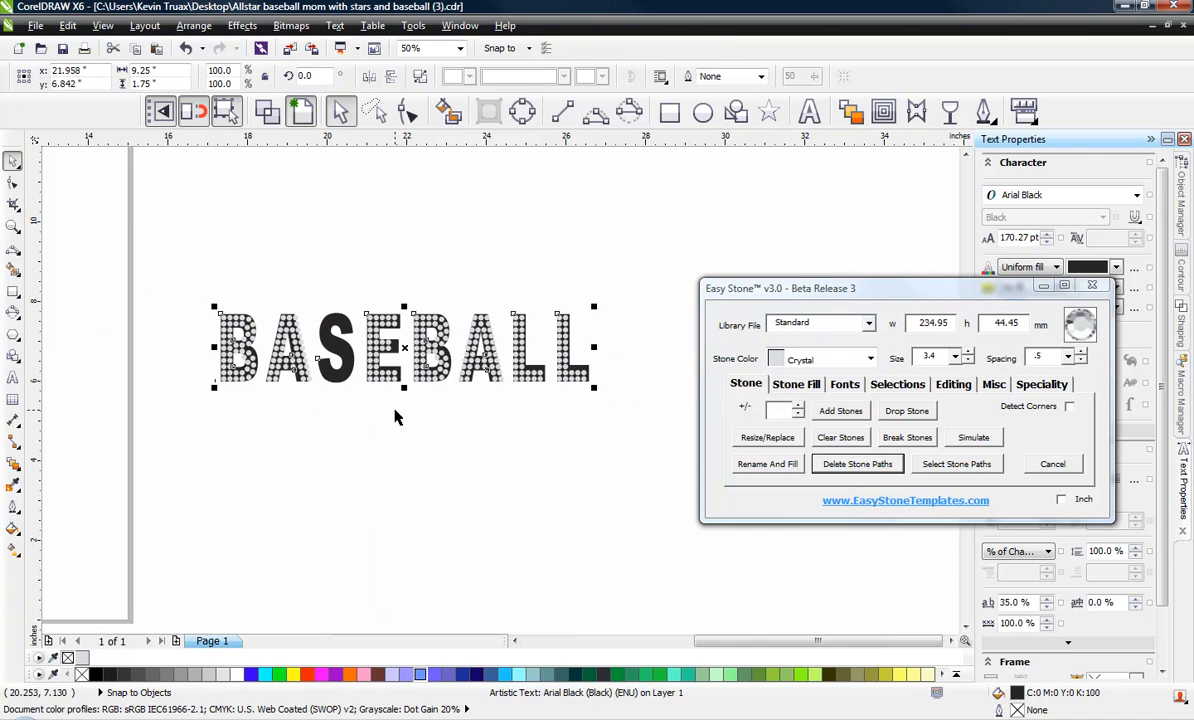
Delete the nodes of every BASEBALL letter outline except the S, keeping all the placed stones
left_click(408, 111)
scroll(315, 390, "up", 1)
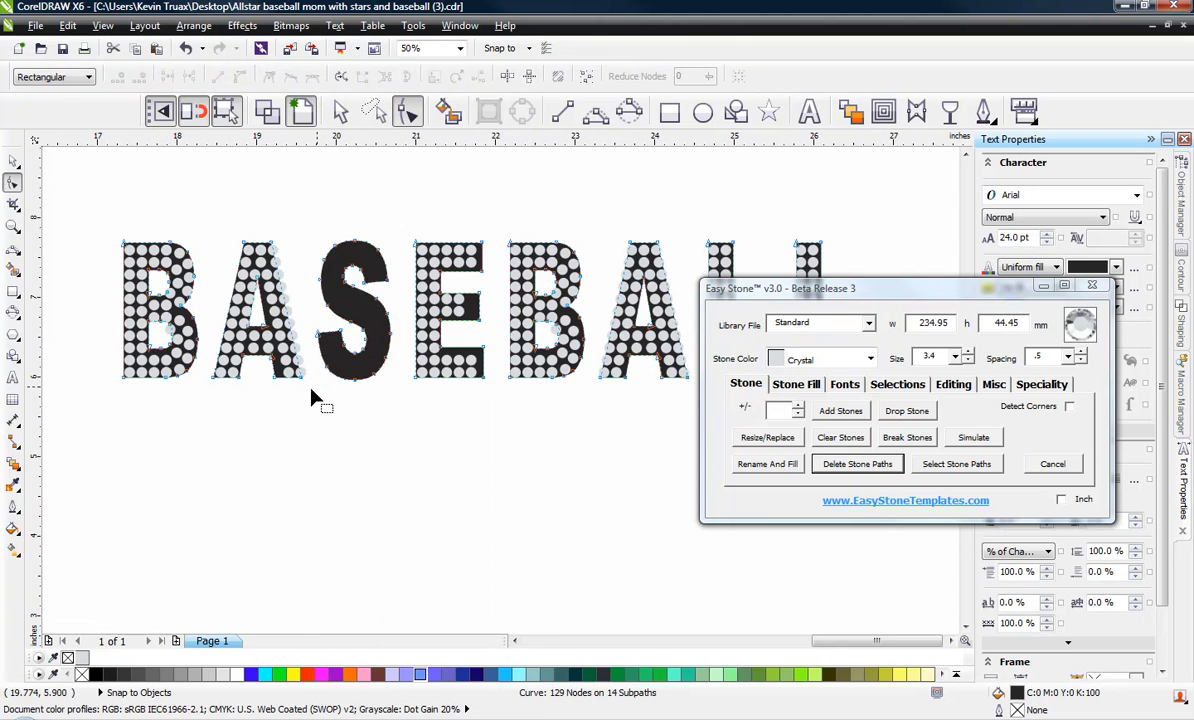
left_click_drag(78, 206, 307, 442)
key("Delete")
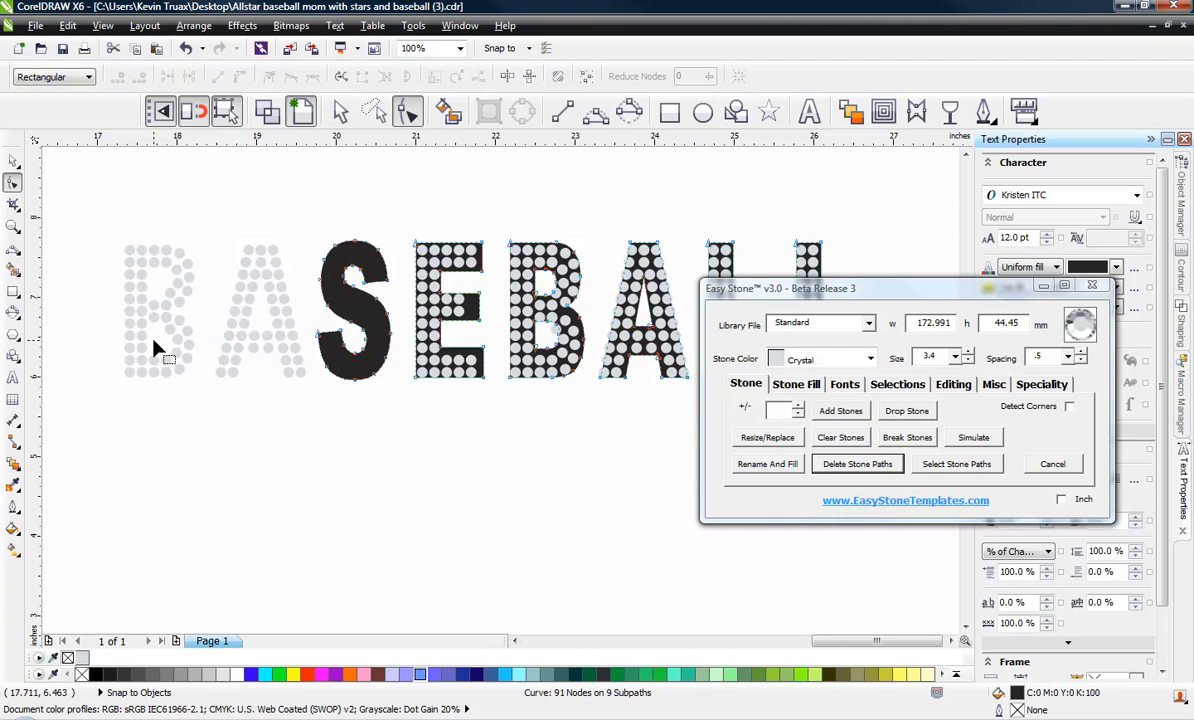
scroll(211, 317, "down", 1)
left_click_drag(602, 244, 306, 375)
key("Delete")
scroll(257, 302, "up", 1)
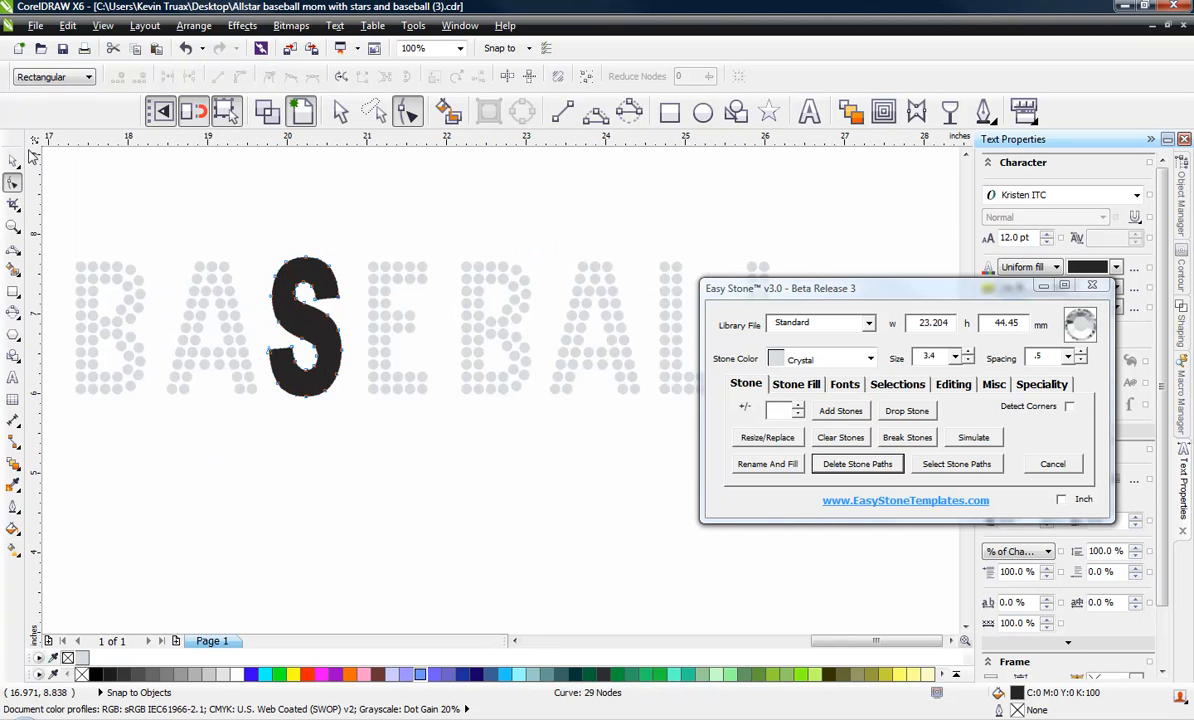
left_click(14, 157)
left_click(186, 233)
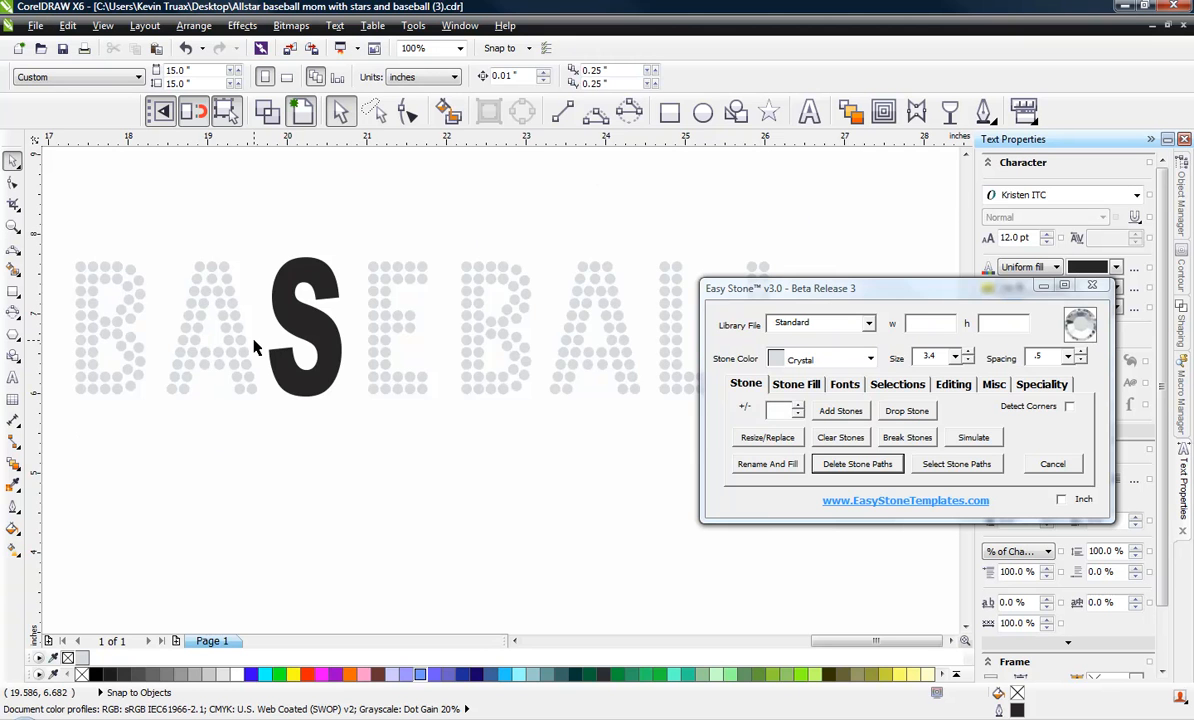
Convert the black S shape to a 300 dpi CMYK bitmap with anti-aliasing and a transparent background
scroll(254, 346, "up", 1)
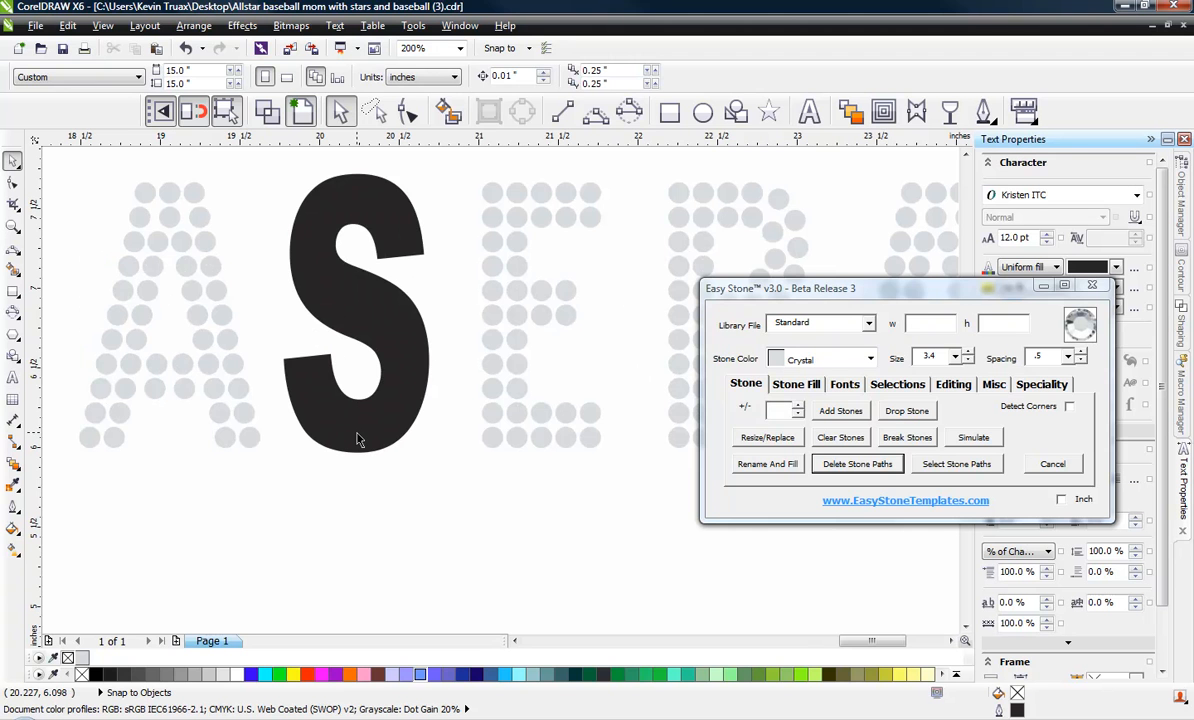
scroll(410, 468, "down", 1)
scroll(373, 410, "up", 1)
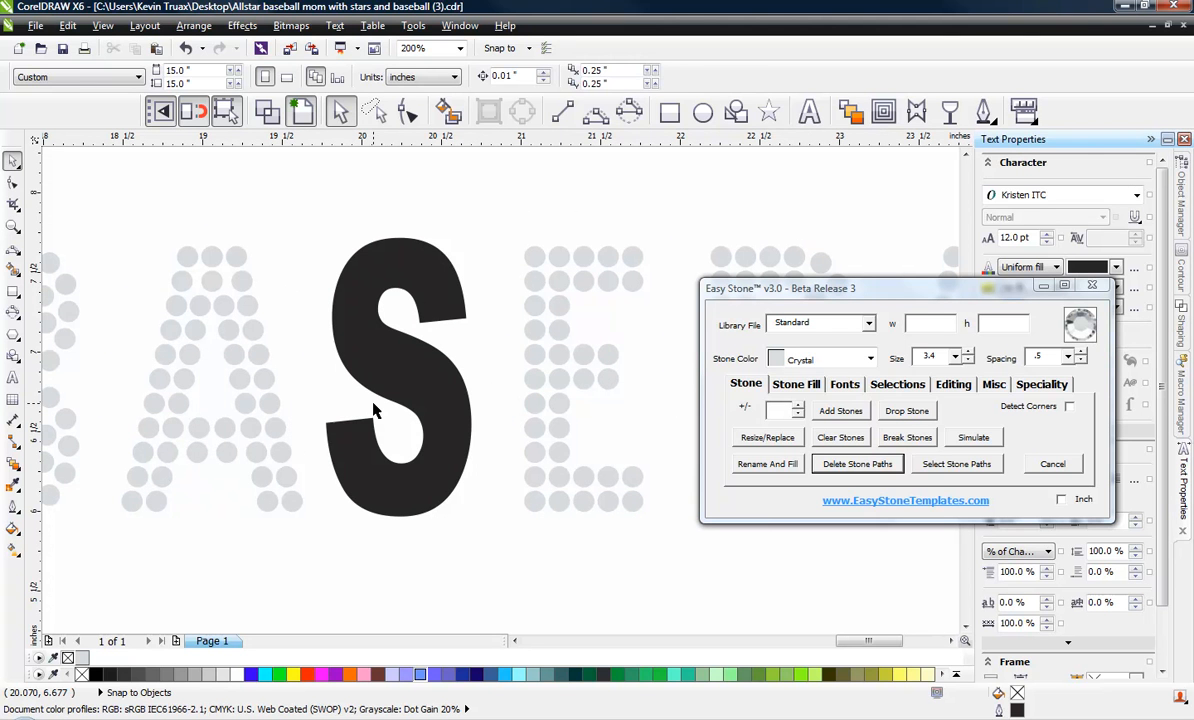
left_click(341, 332)
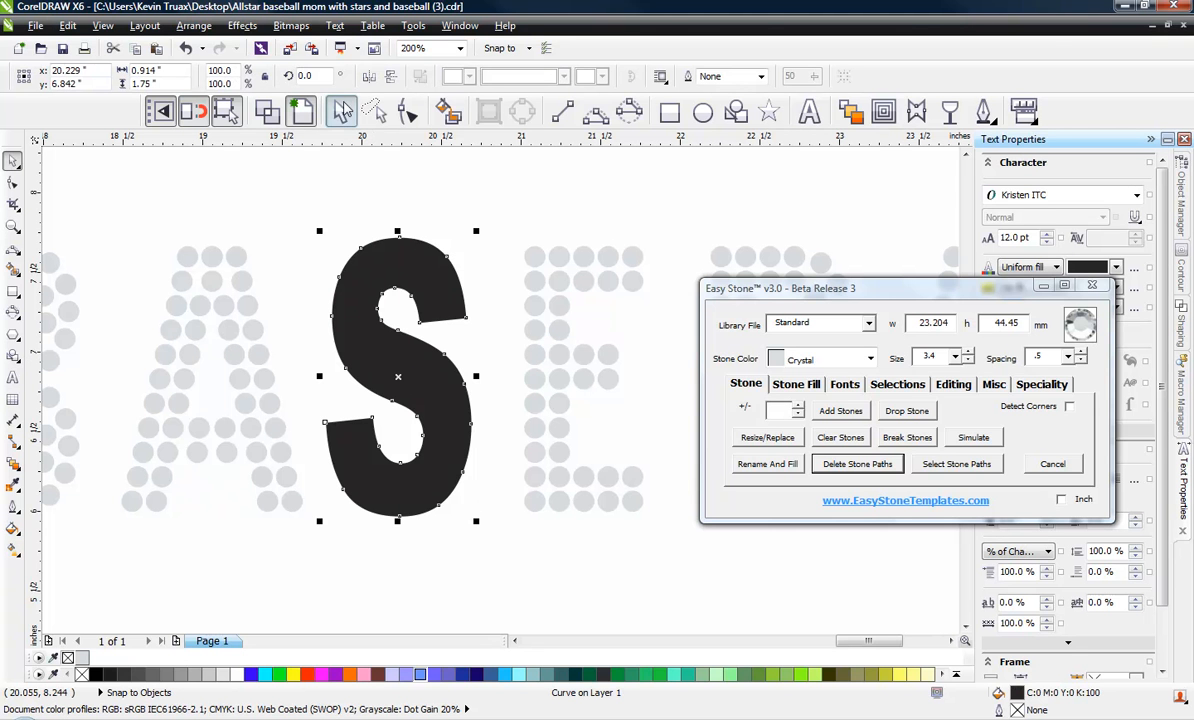
left_click(291, 25)
left_click(309, 47)
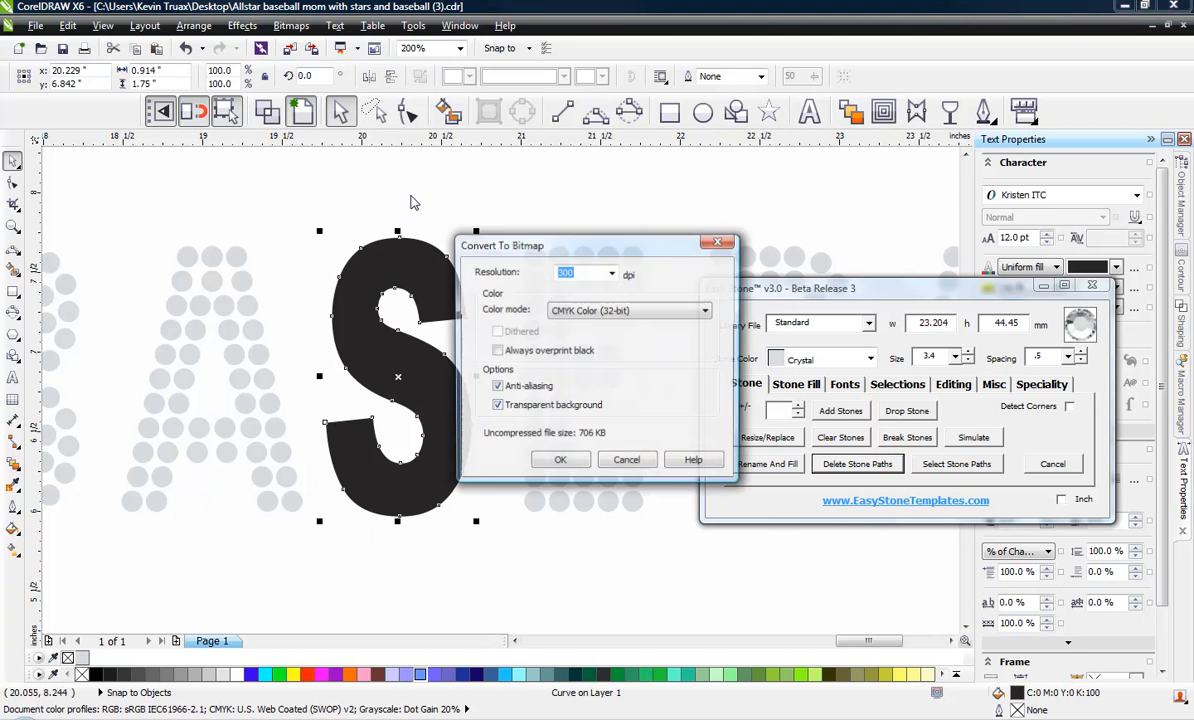
key("Return")
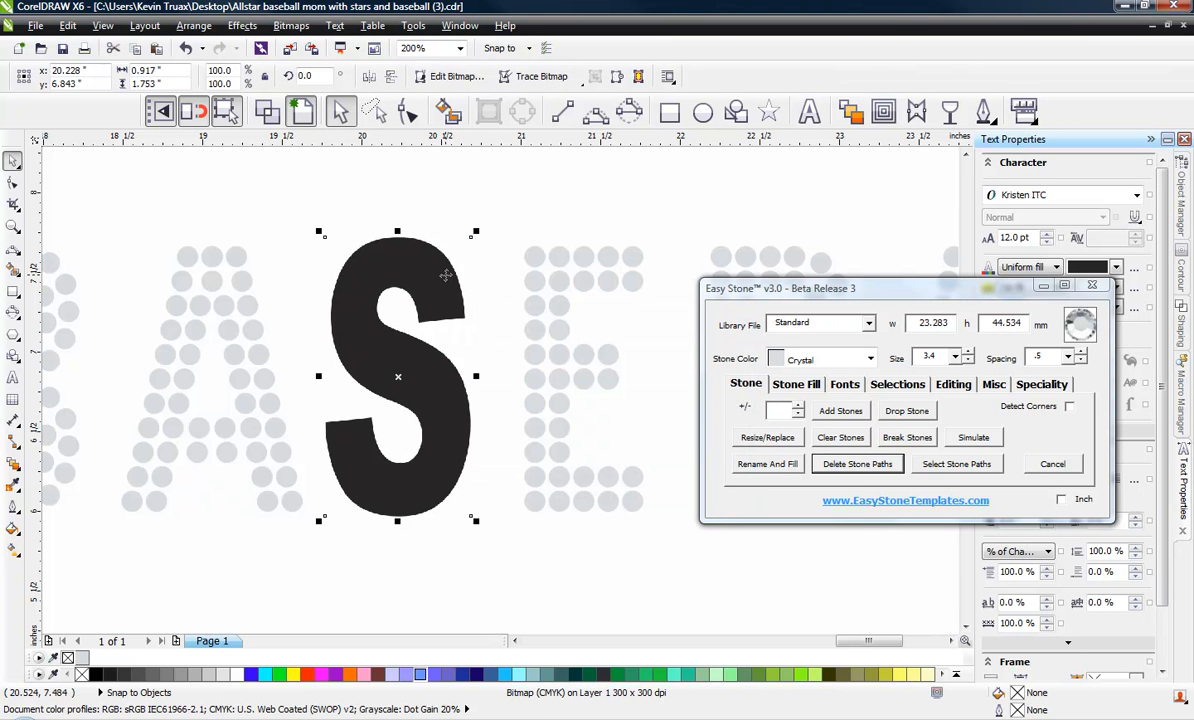
Trace the S bitmap with a Line drawing centerline trace, deleting the original image
left_click(553, 80)
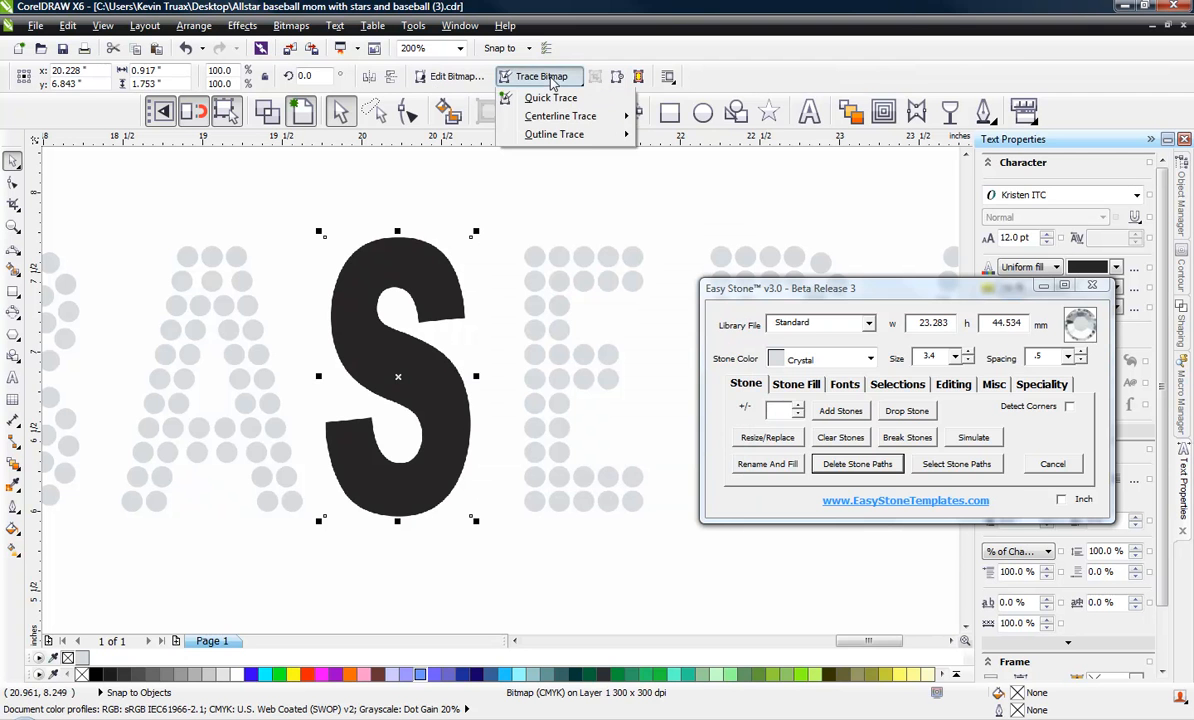
mouse_move(575, 116)
left_click(697, 137)
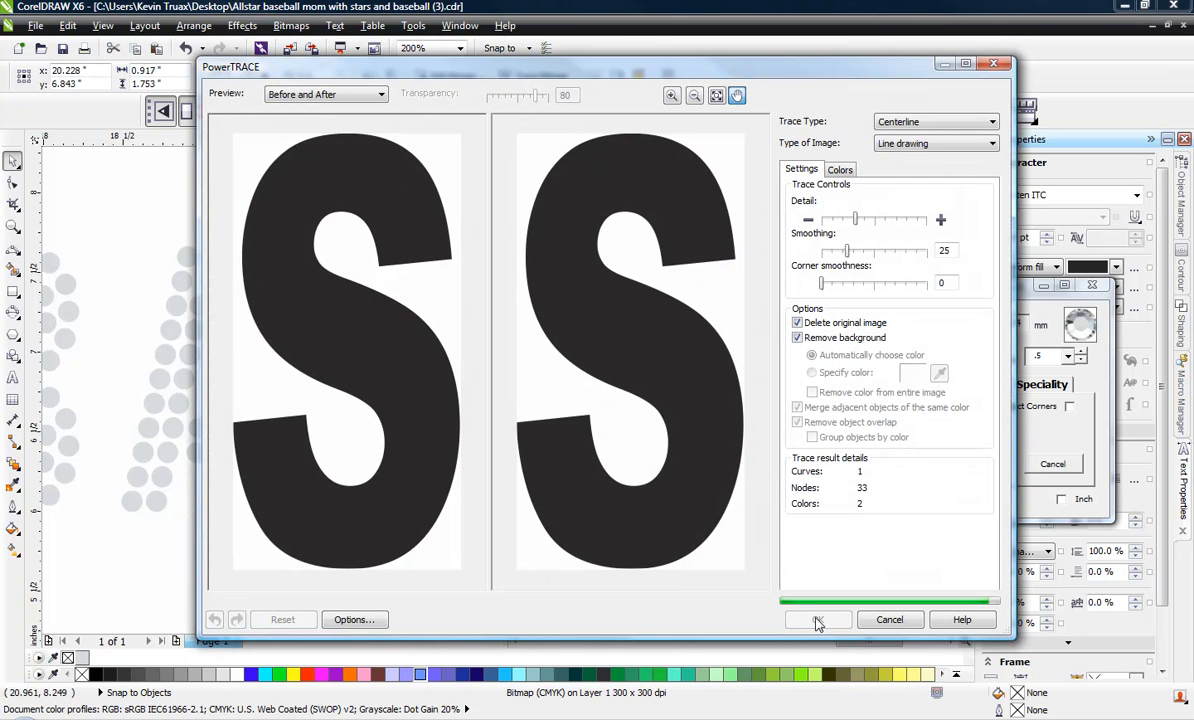
left_click(820, 620)
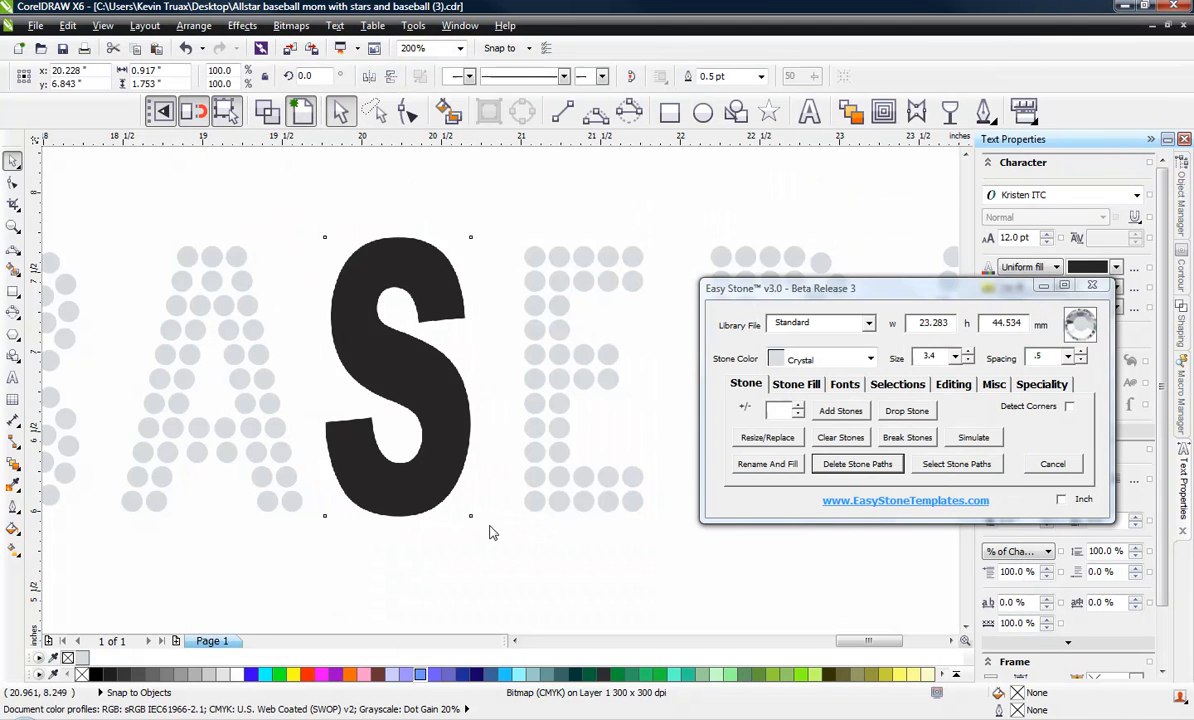
left_click(477, 557)
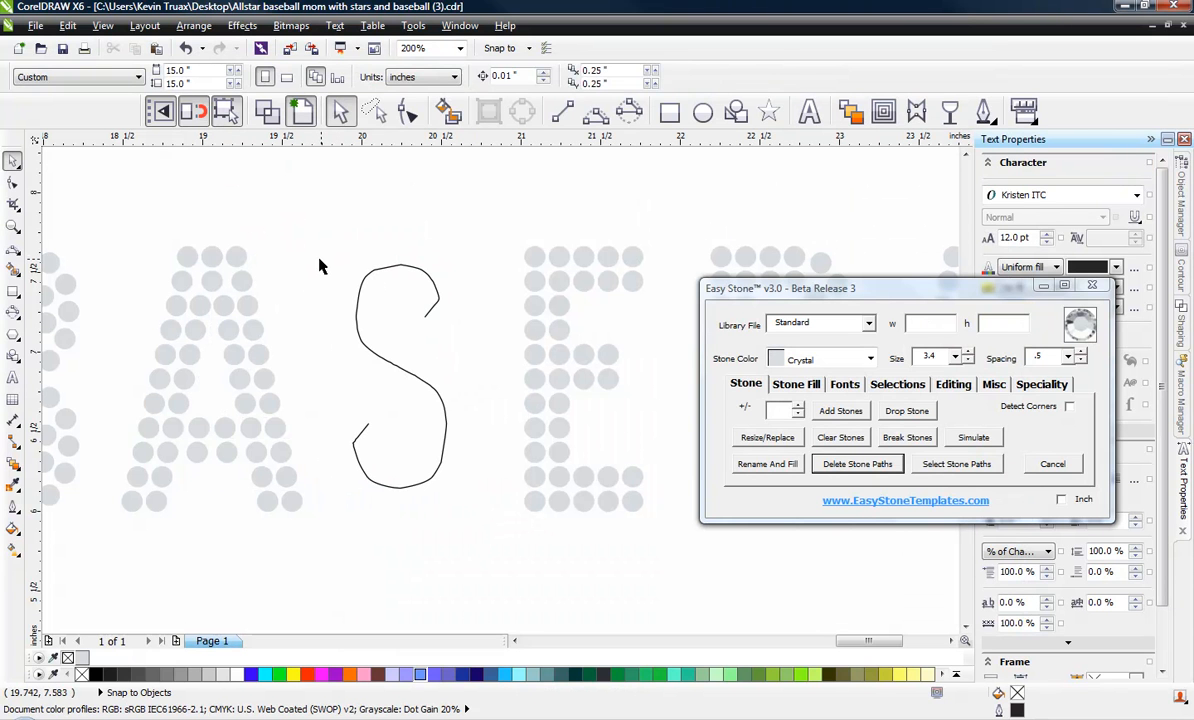
Copy two stones from the first A to the top and bottom centre of the S, level with the neighbouring letters' outer rows
left_click(236, 254)
left_click_drag(236, 254, 397, 267)
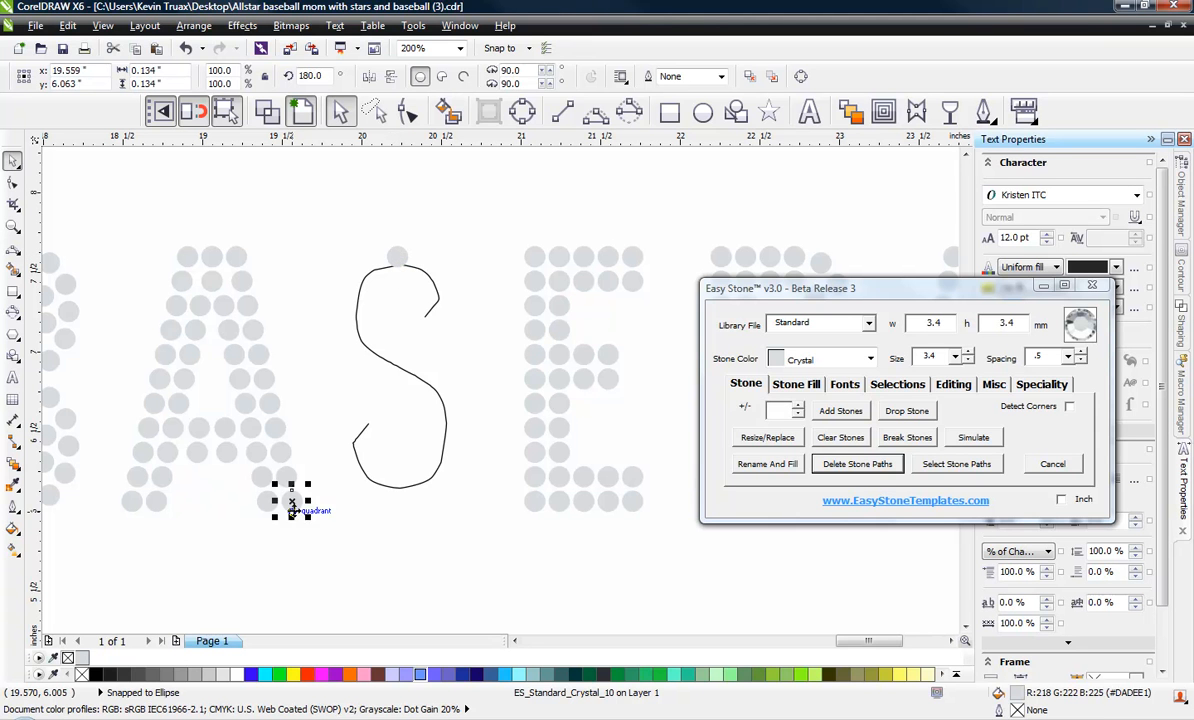
left_click_drag(291, 490, 398, 552)
left_click(383, 345)
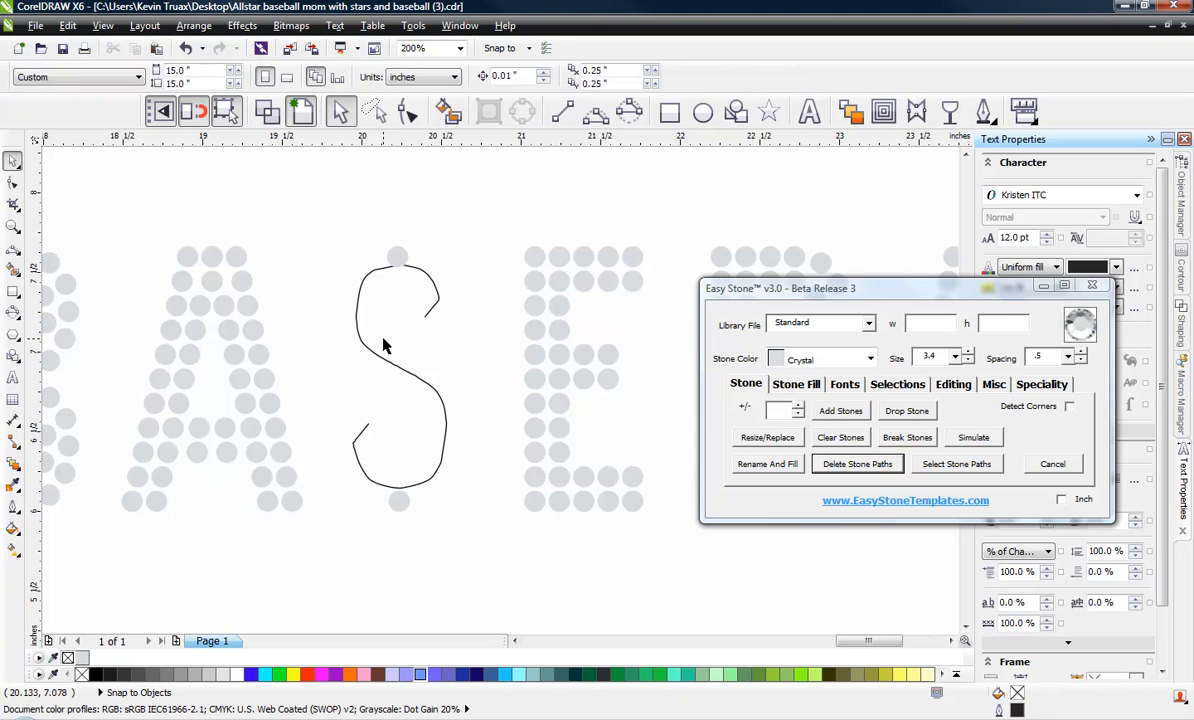
Duplicate the S's top stone downward and its bottom stone upward at a 3.9 mm offset
left_click(404, 258)
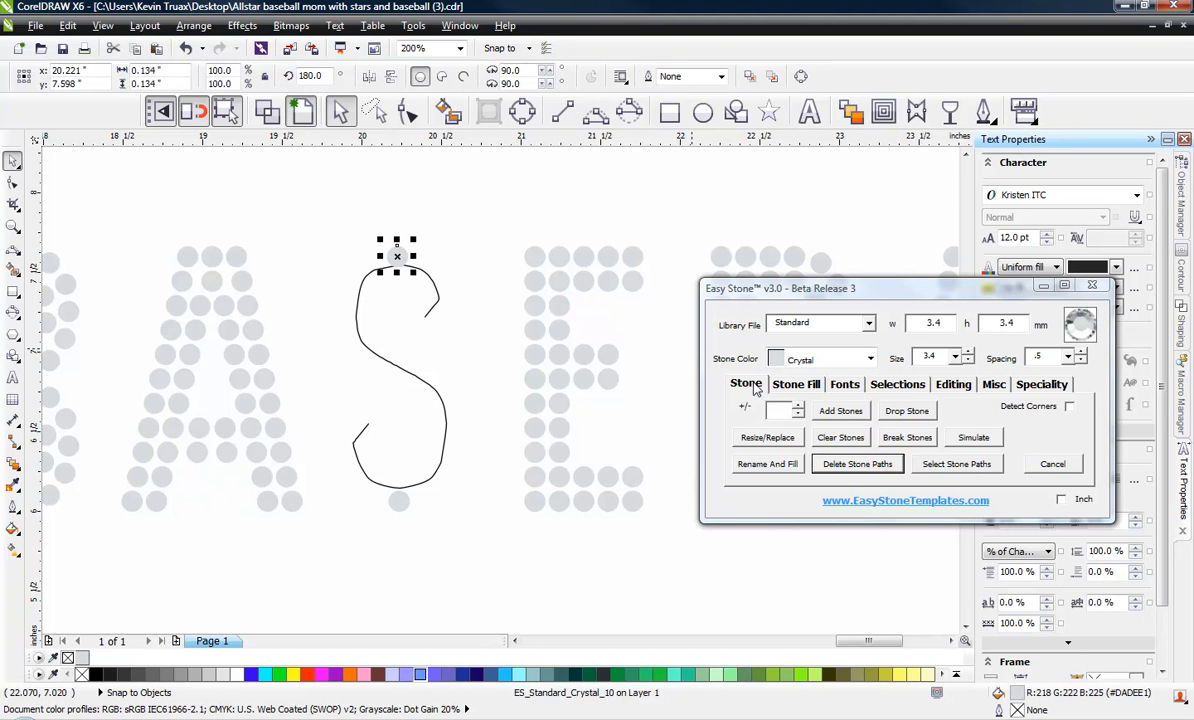
left_click(795, 388)
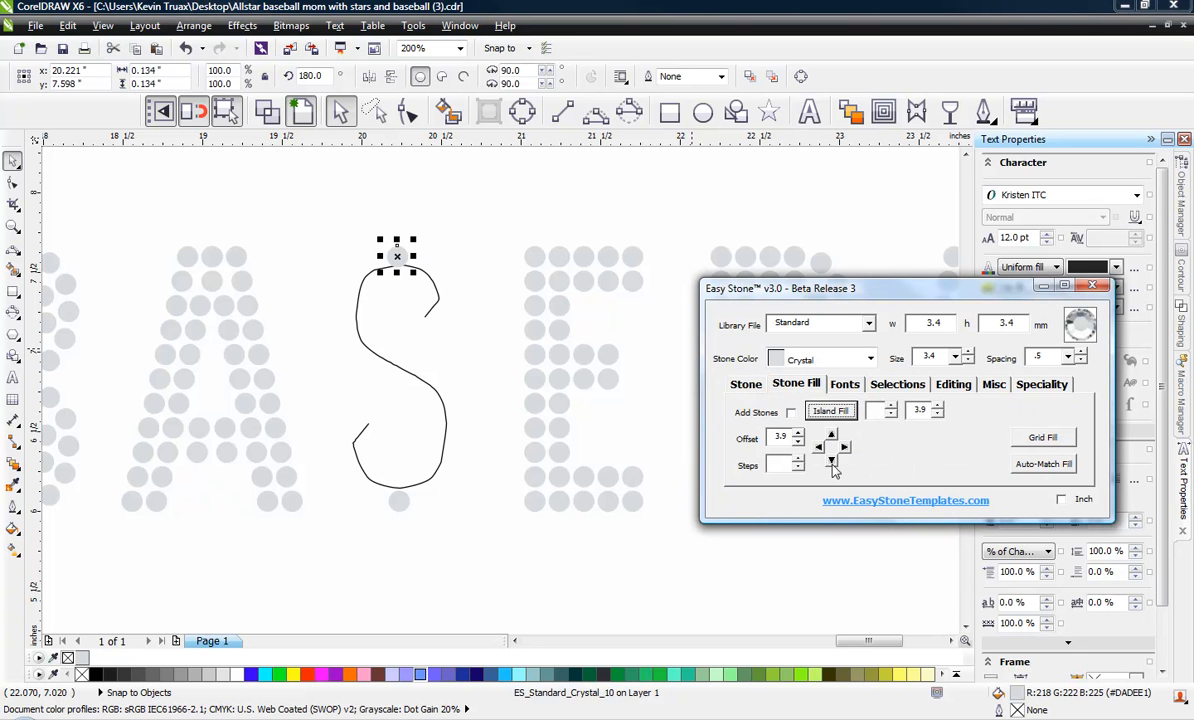
left_click(832, 461)
left_click(399, 499)
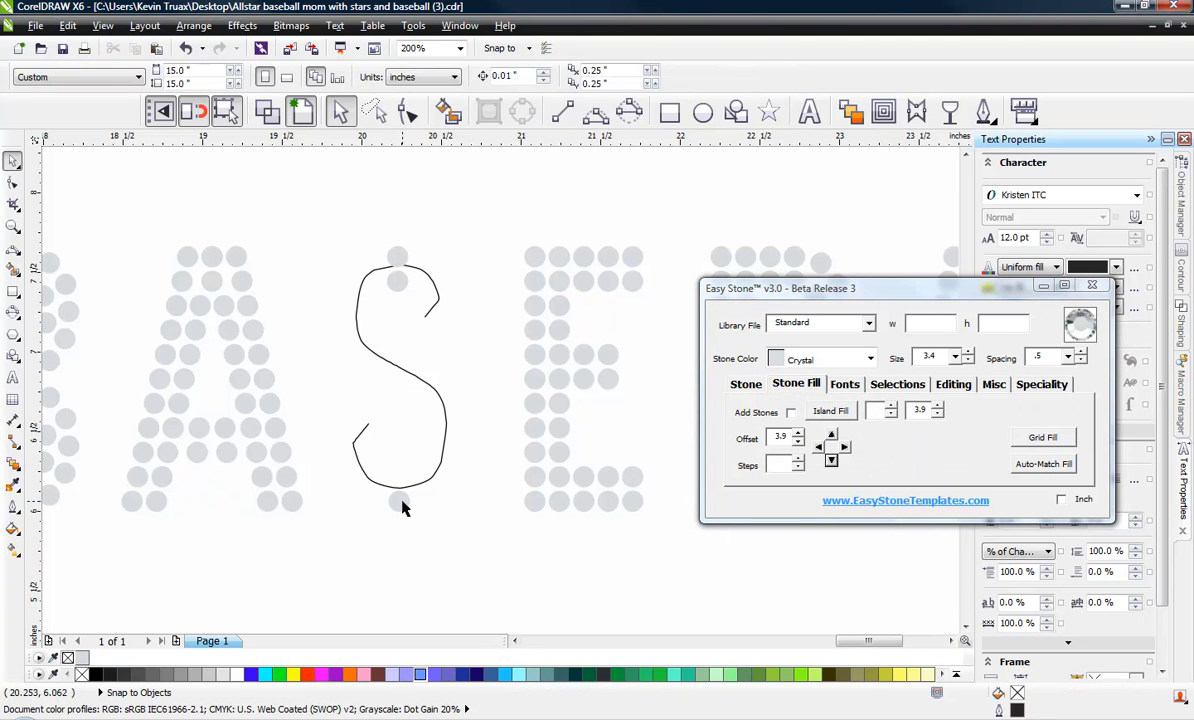
left_click(831, 436)
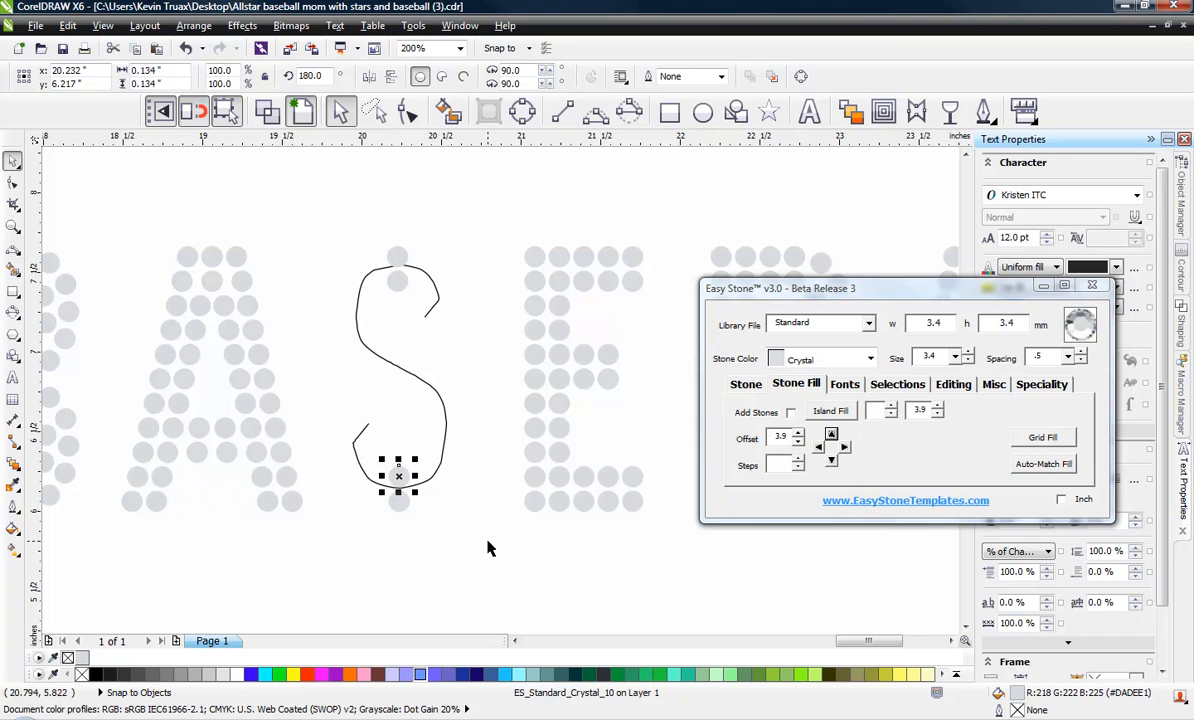
left_click(419, 557)
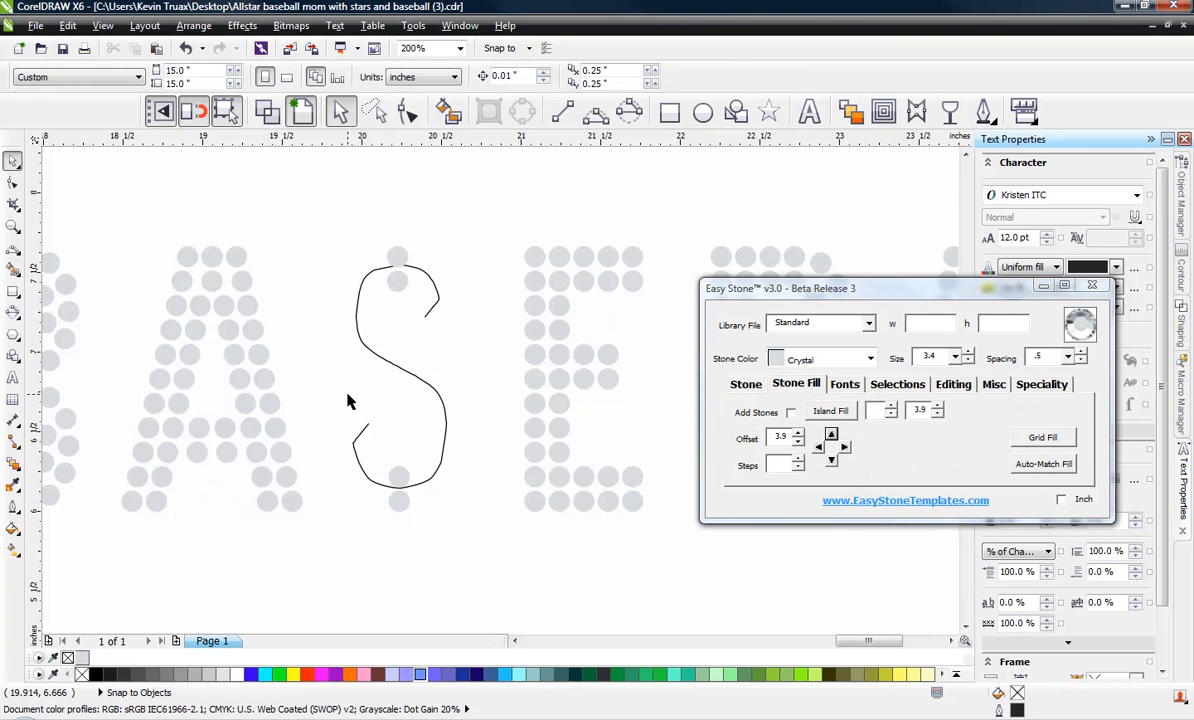
Lower the top edge of the S centerline between the two top stones, making the curve about 1.38 inches high
left_click(364, 275)
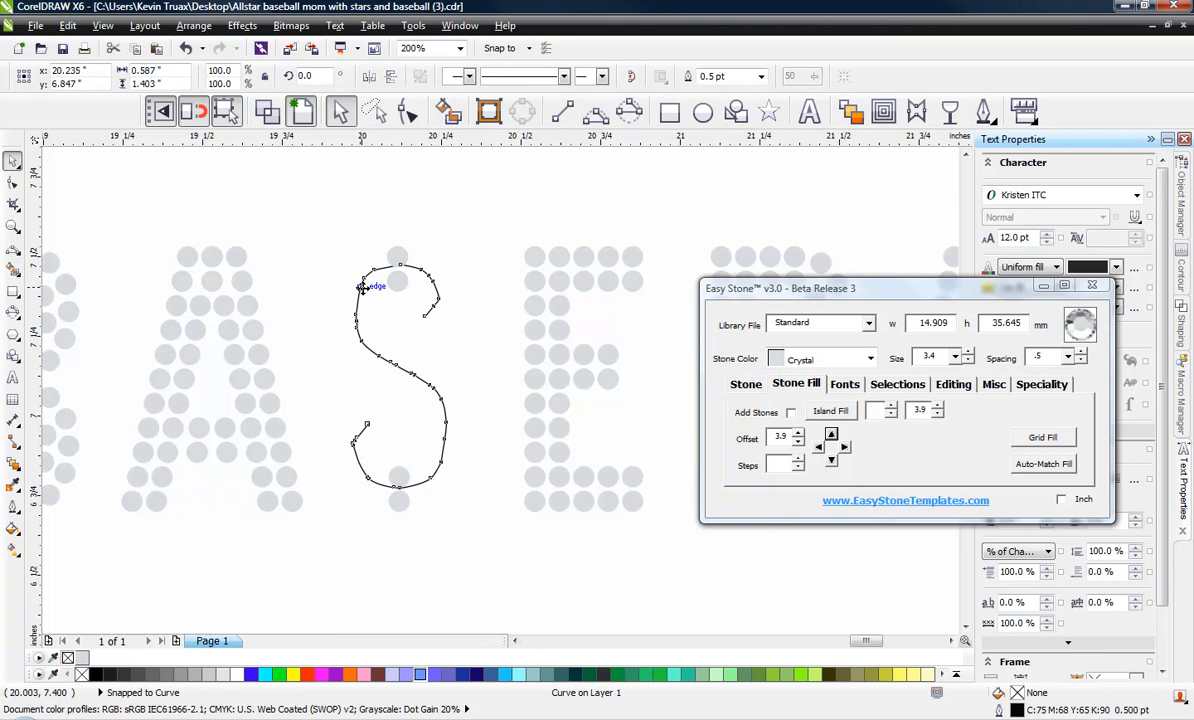
scroll(364, 280, "up", 2)
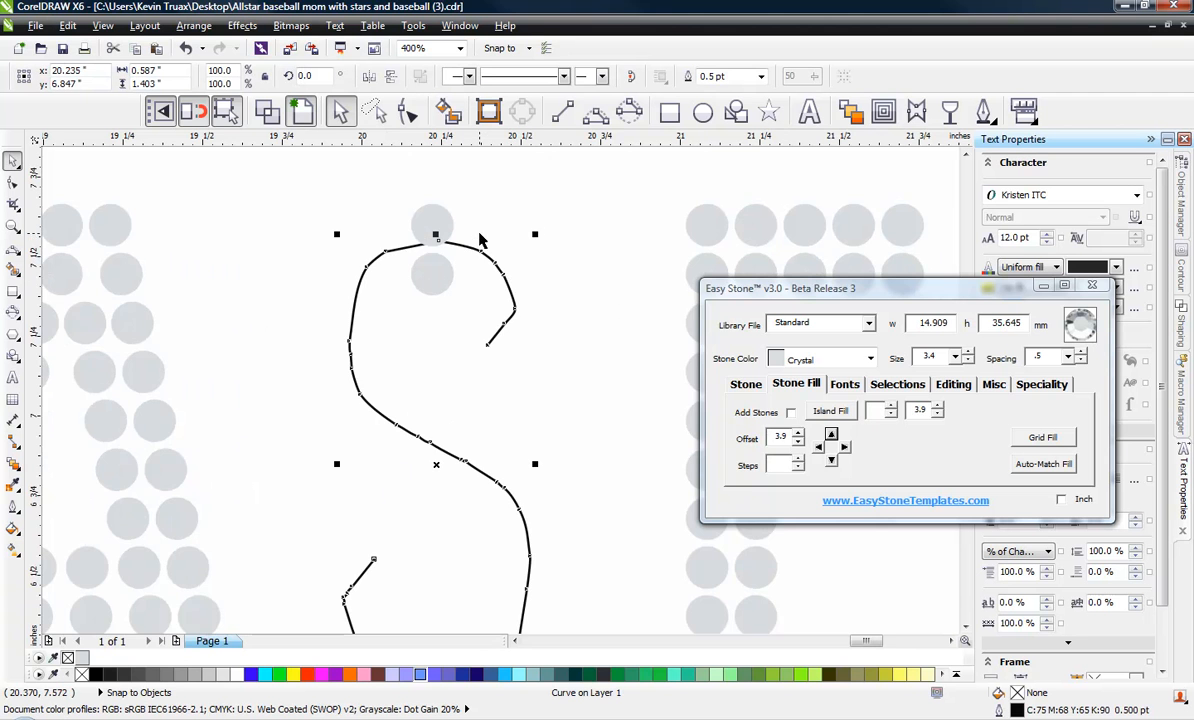
scroll(466, 237, "down", 1)
scroll(461, 248, "up", 1)
scroll(455, 245, "up", 1)
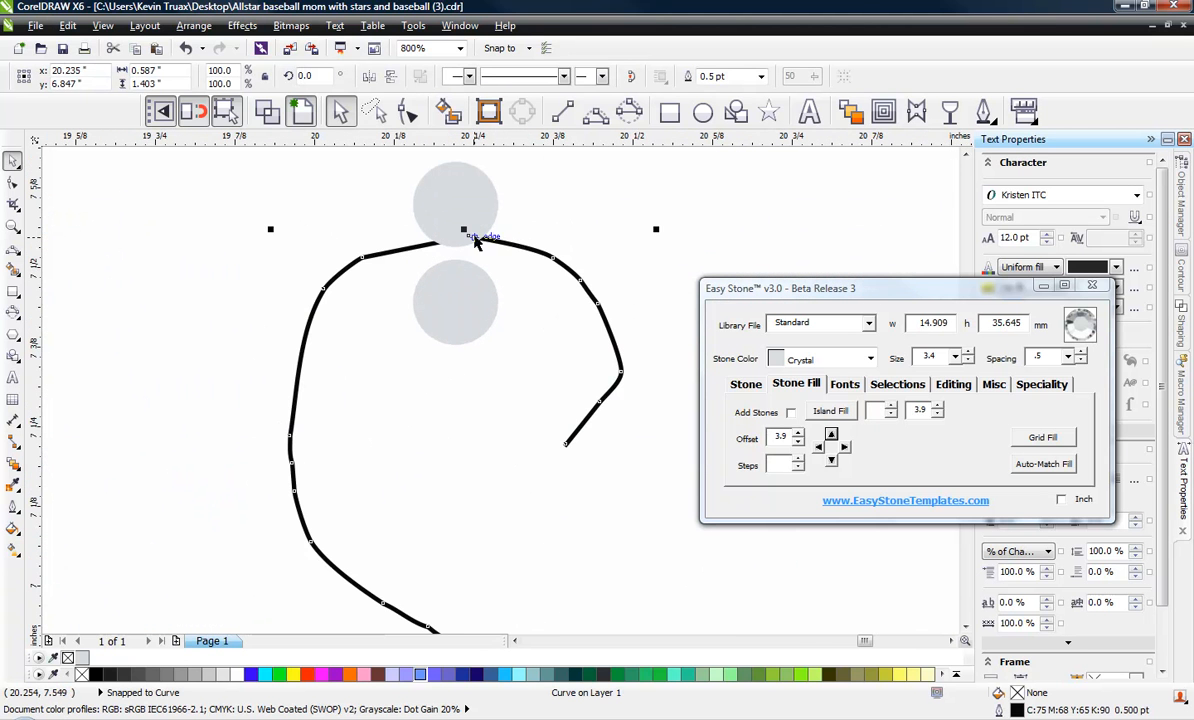
scroll(466, 232, "up", 1)
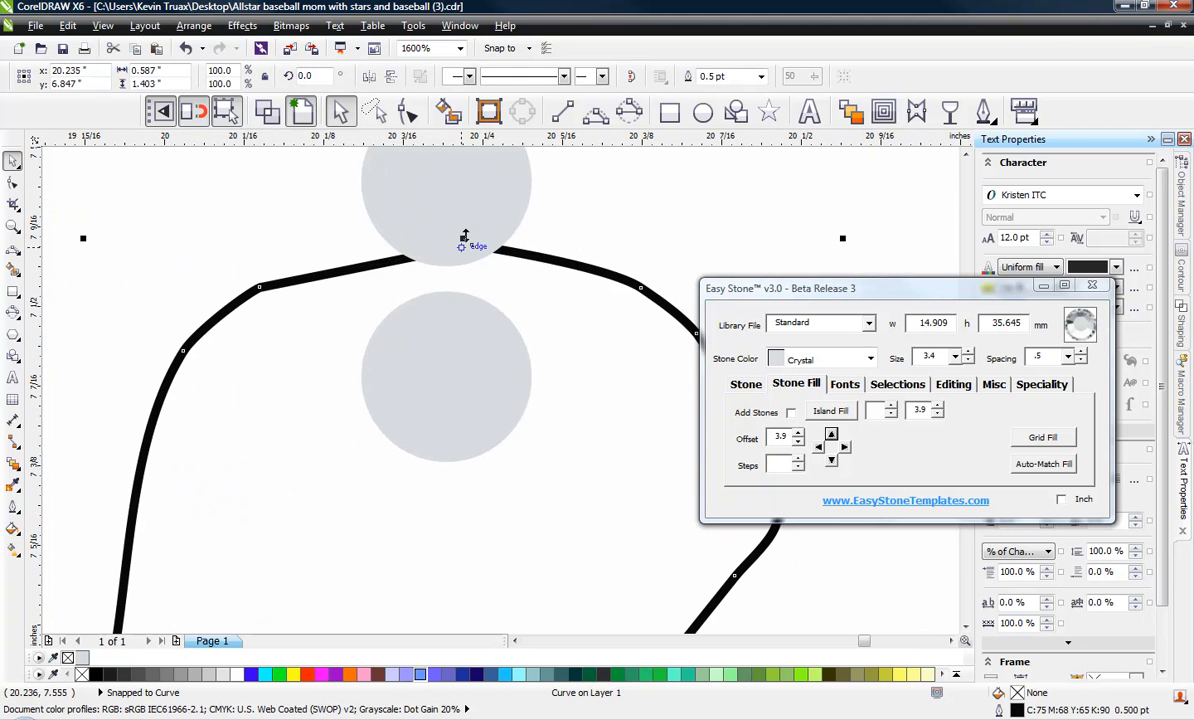
left_click_drag(463, 237, 463, 268)
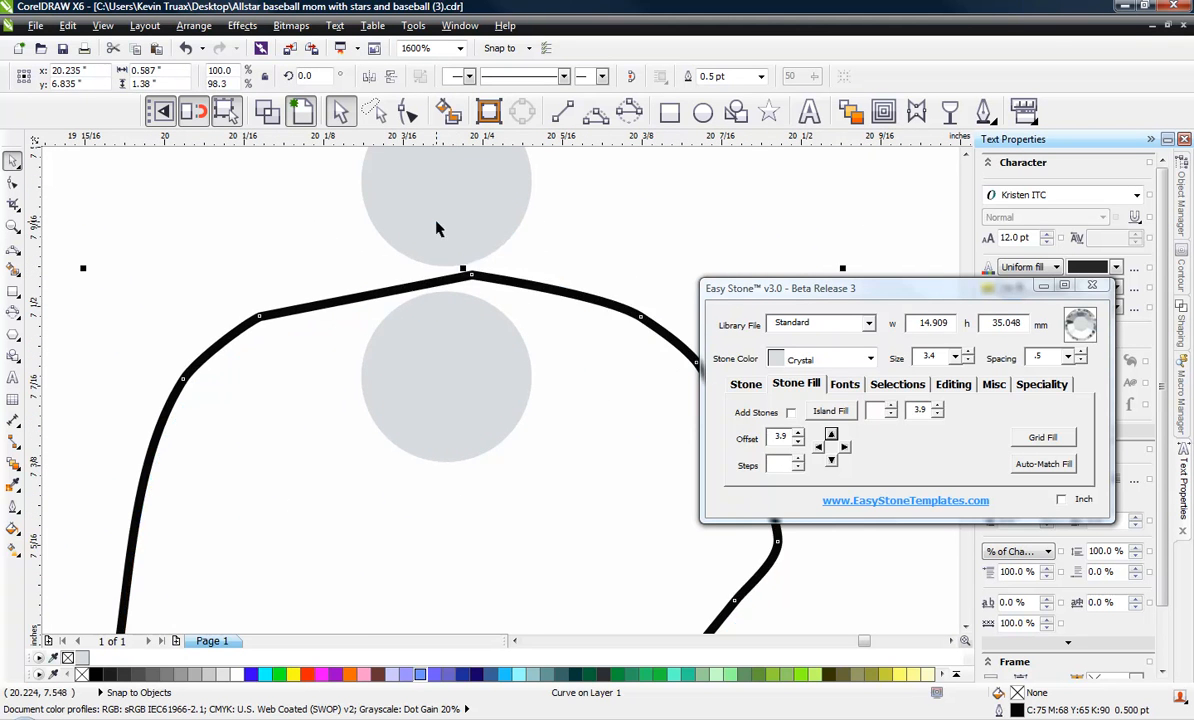
Stretch the bottom edge of the S centerline down between the two bottom stones, for a height of about 1.387 inches
scroll(435, 229, "down", 3)
scroll(425, 490, "up", 2)
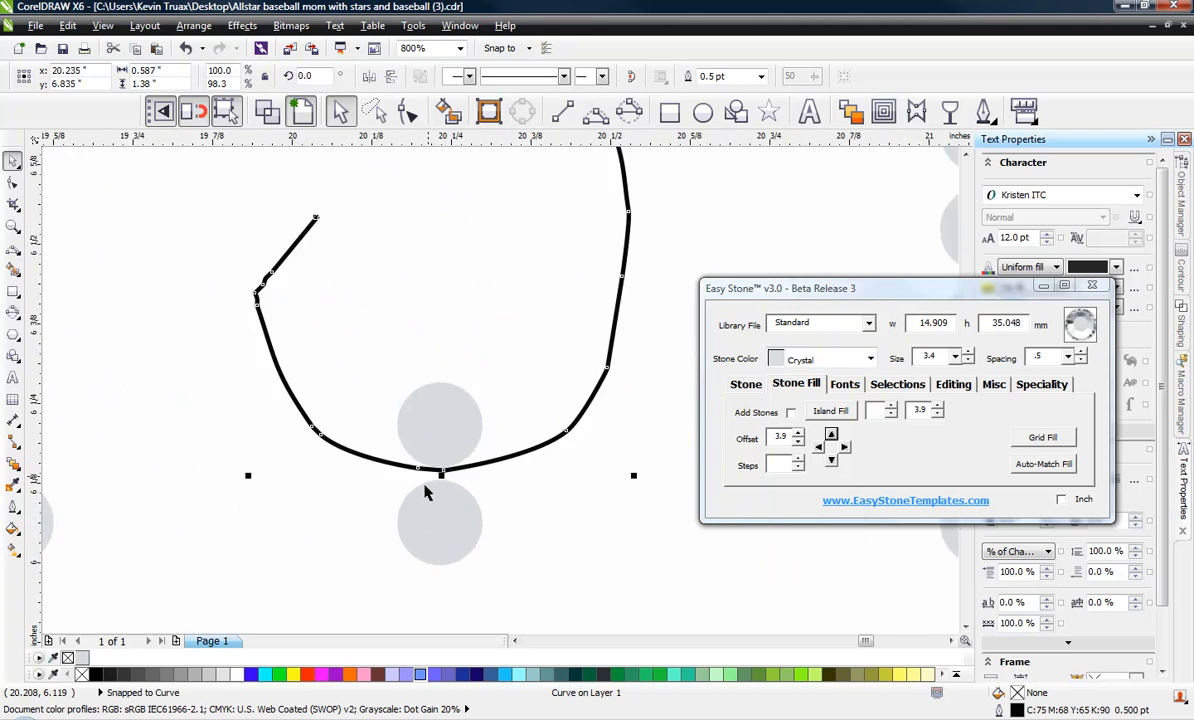
scroll(425, 490, "up", 2)
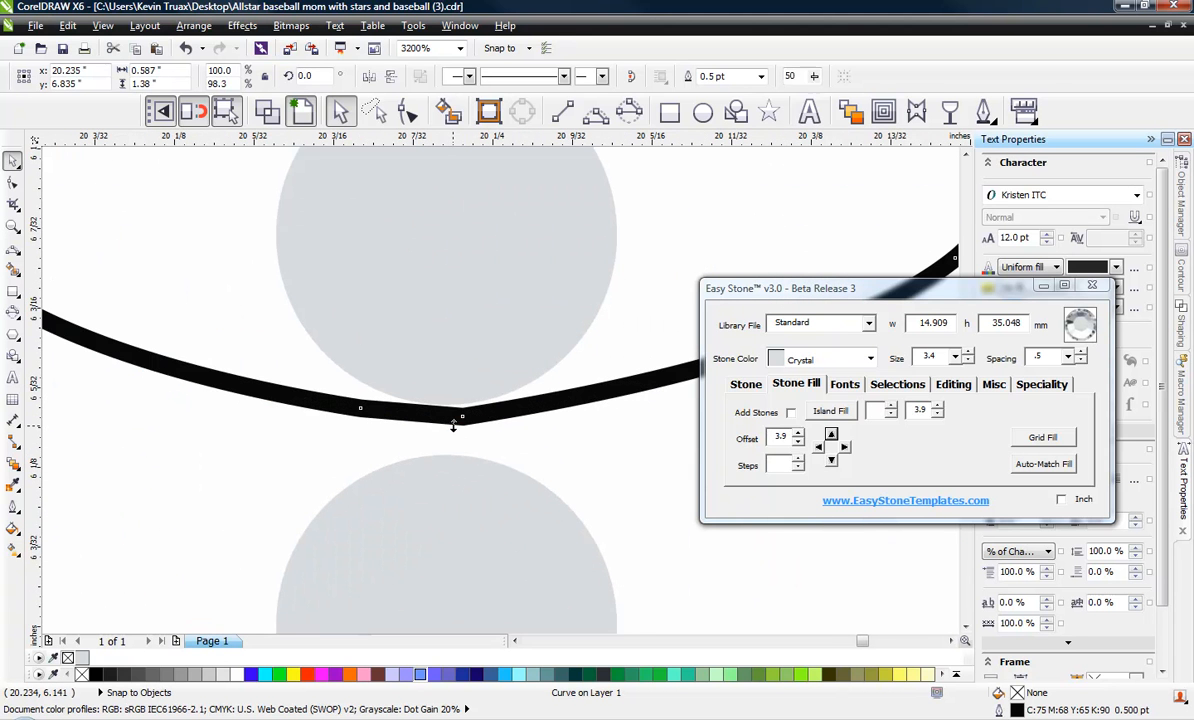
left_click_drag(453, 425, 449, 445)
scroll(408, 494, "down", 3)
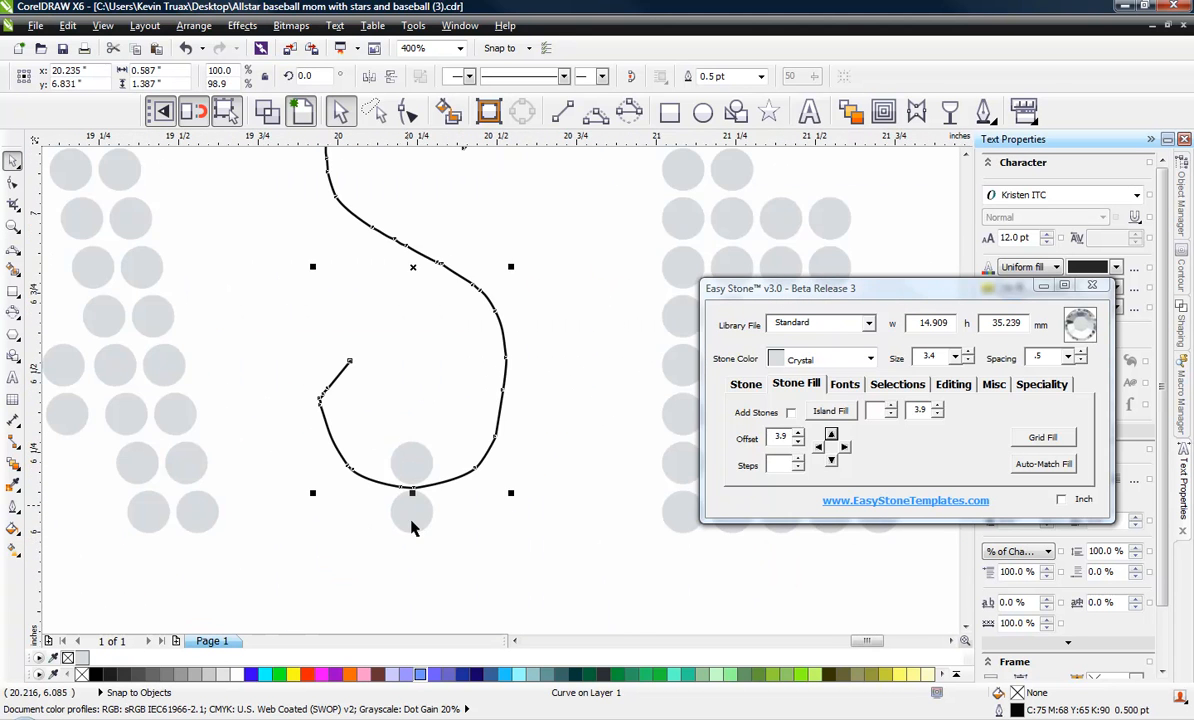
left_click(468, 550)
scroll(389, 440, "down", 1)
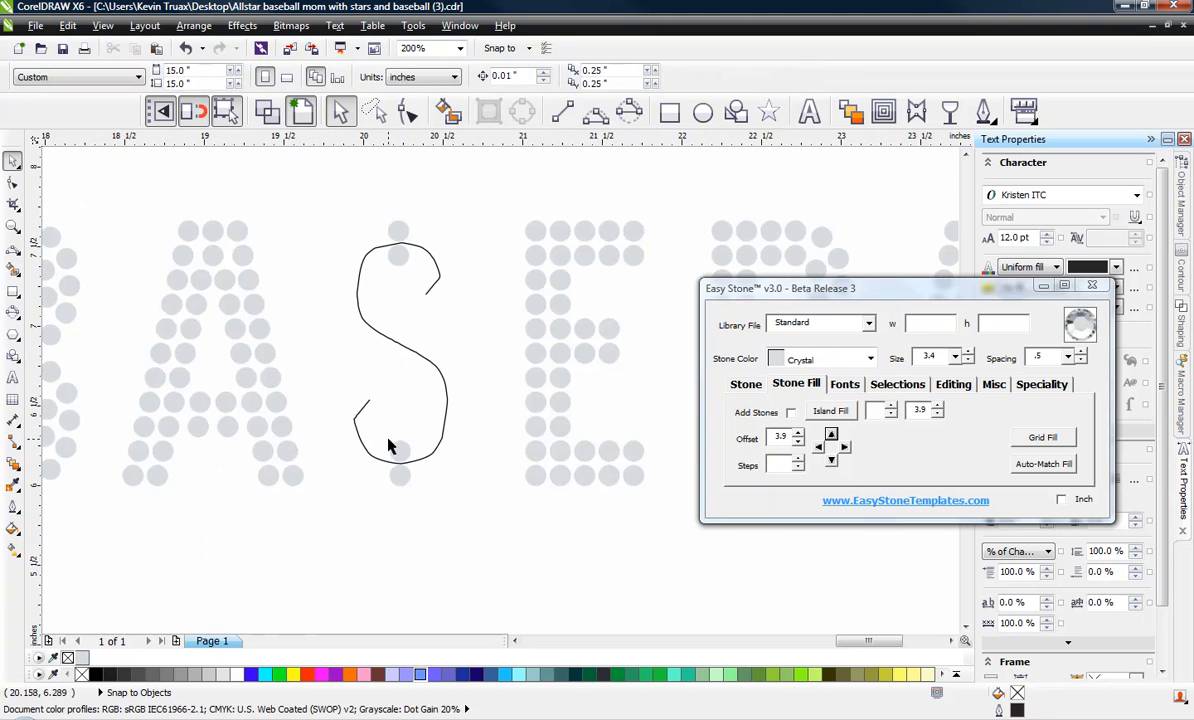
Contour the S centerline with one 0.076-inch step, running the outline through the centres of the guide stones
left_click(399, 345)
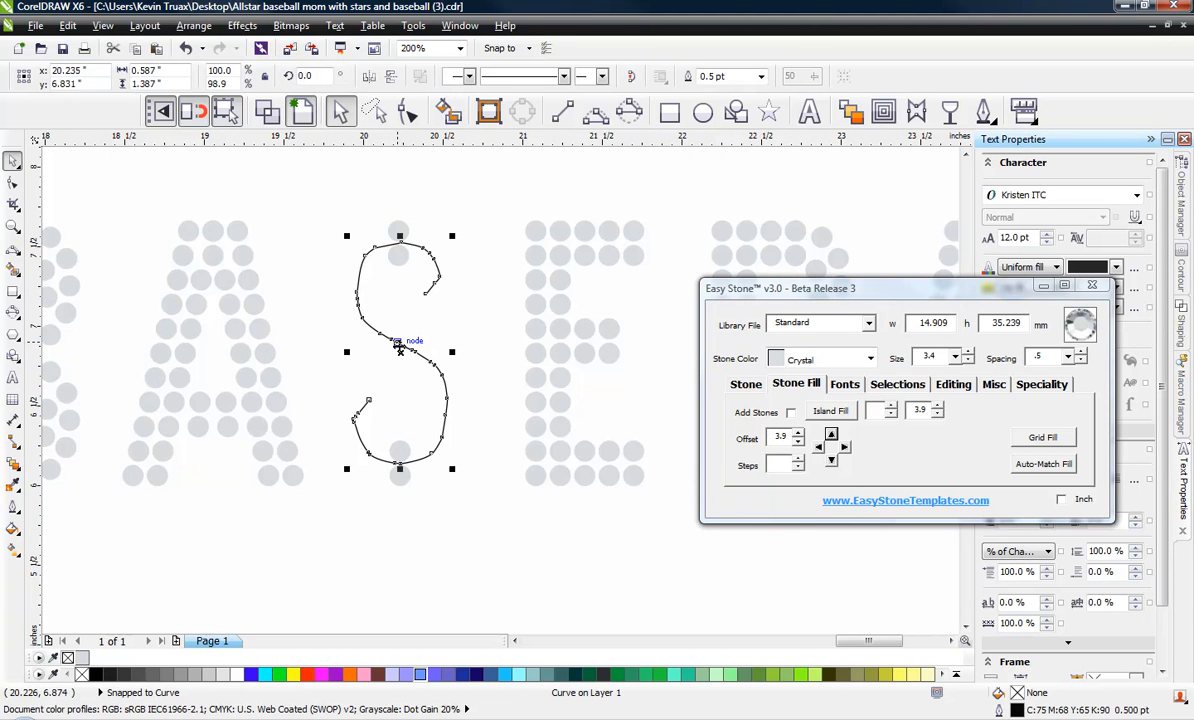
left_click(884, 117)
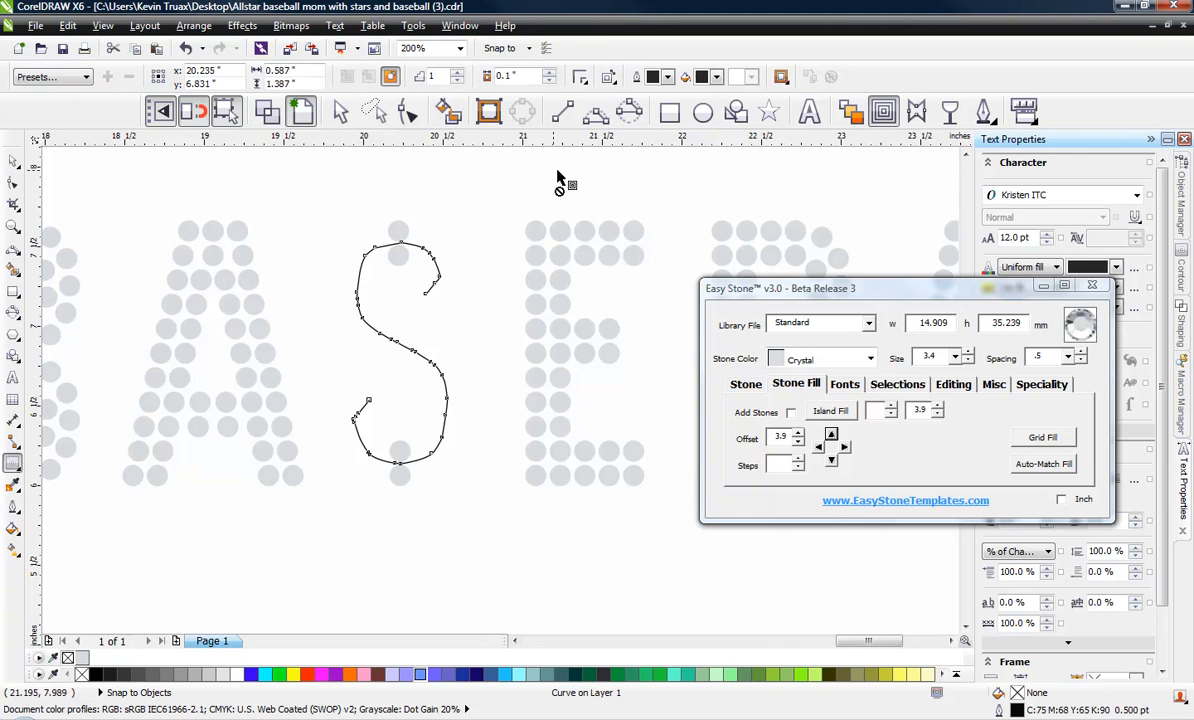
scroll(388, 252, "up", 1)
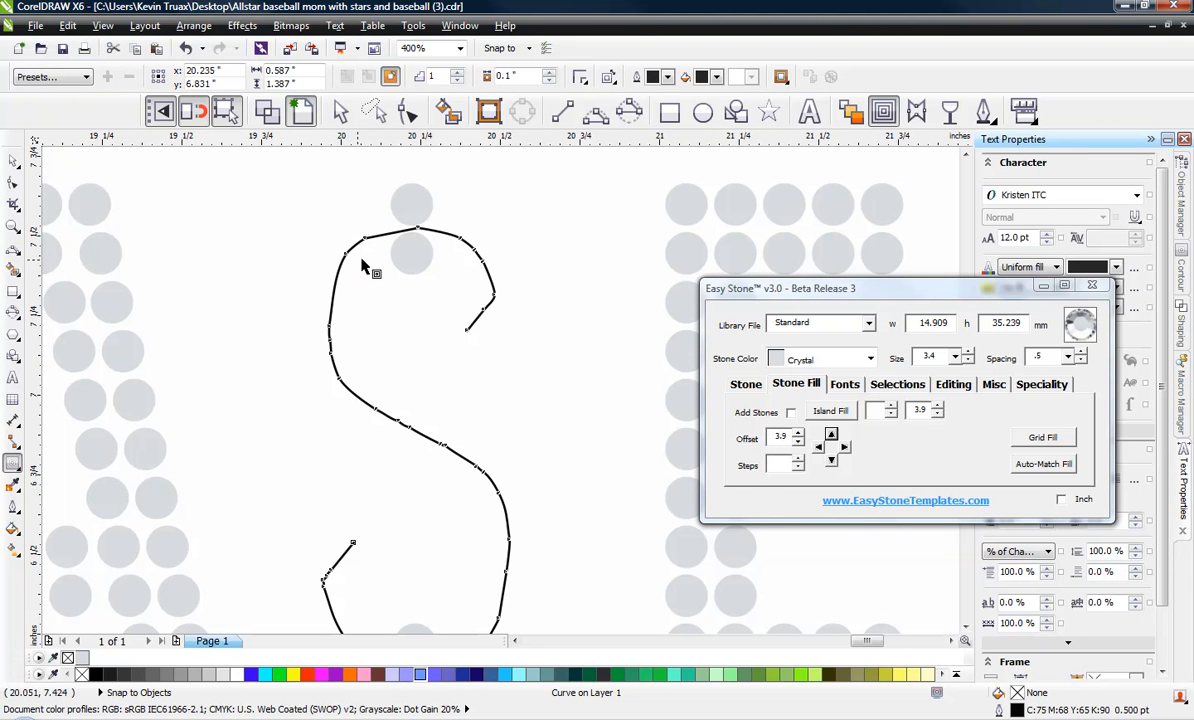
scroll(386, 245, "up", 1)
scroll(437, 249, "down", 1)
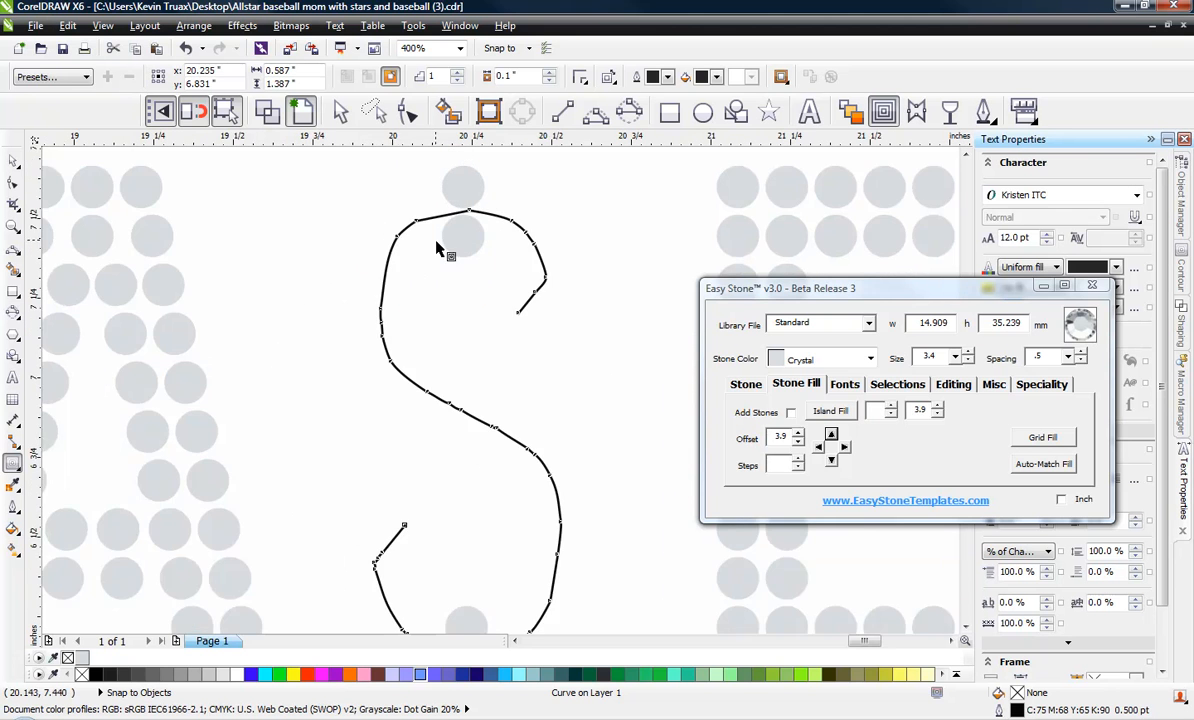
scroll(394, 261, "down", 1)
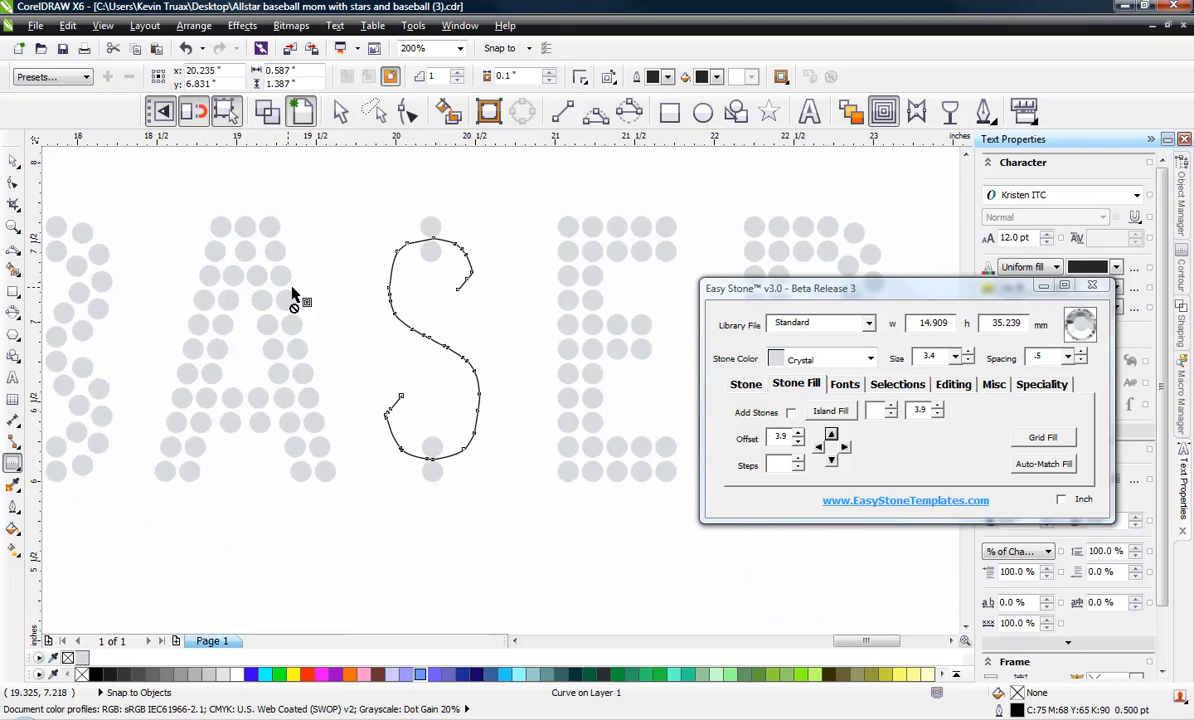
scroll(285, 285, "down", 1)
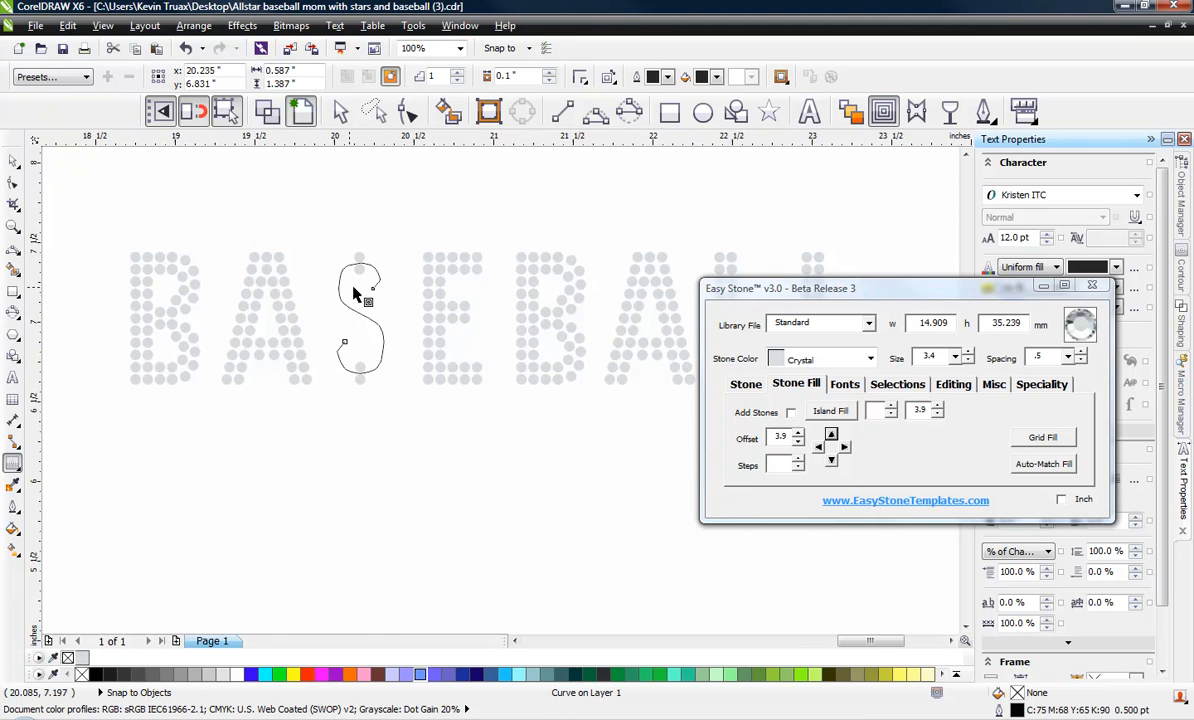
scroll(362, 320, "up", 2)
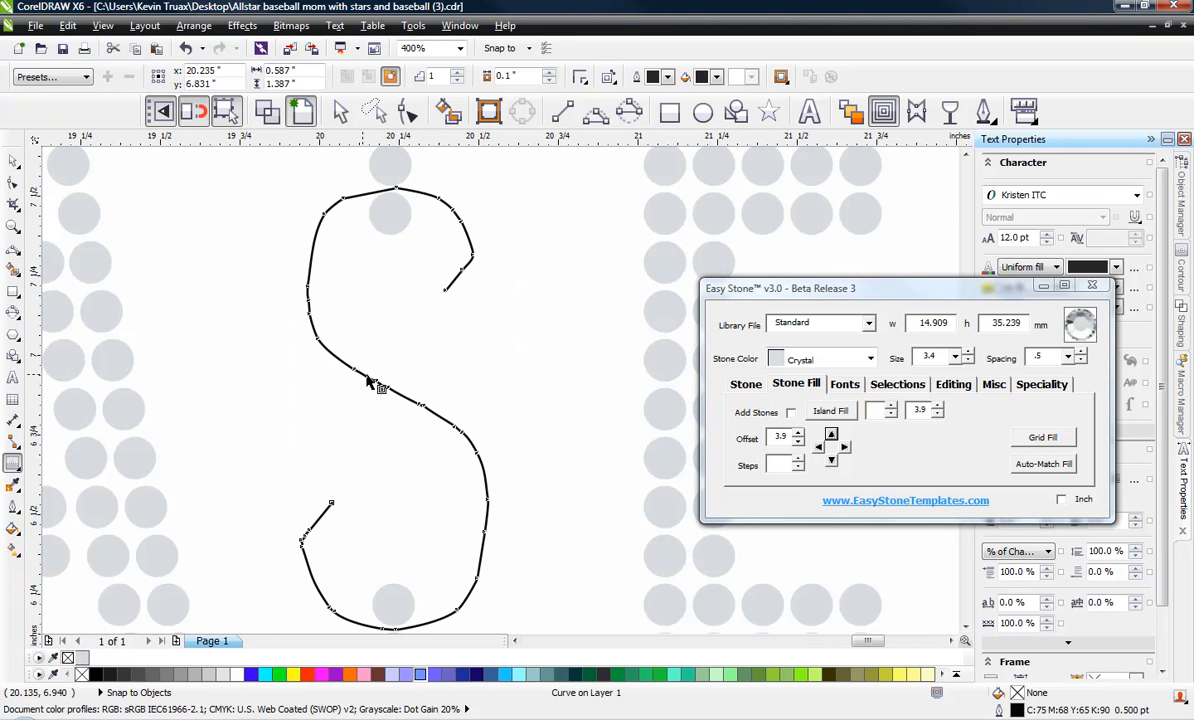
scroll(370, 205, "up", 1)
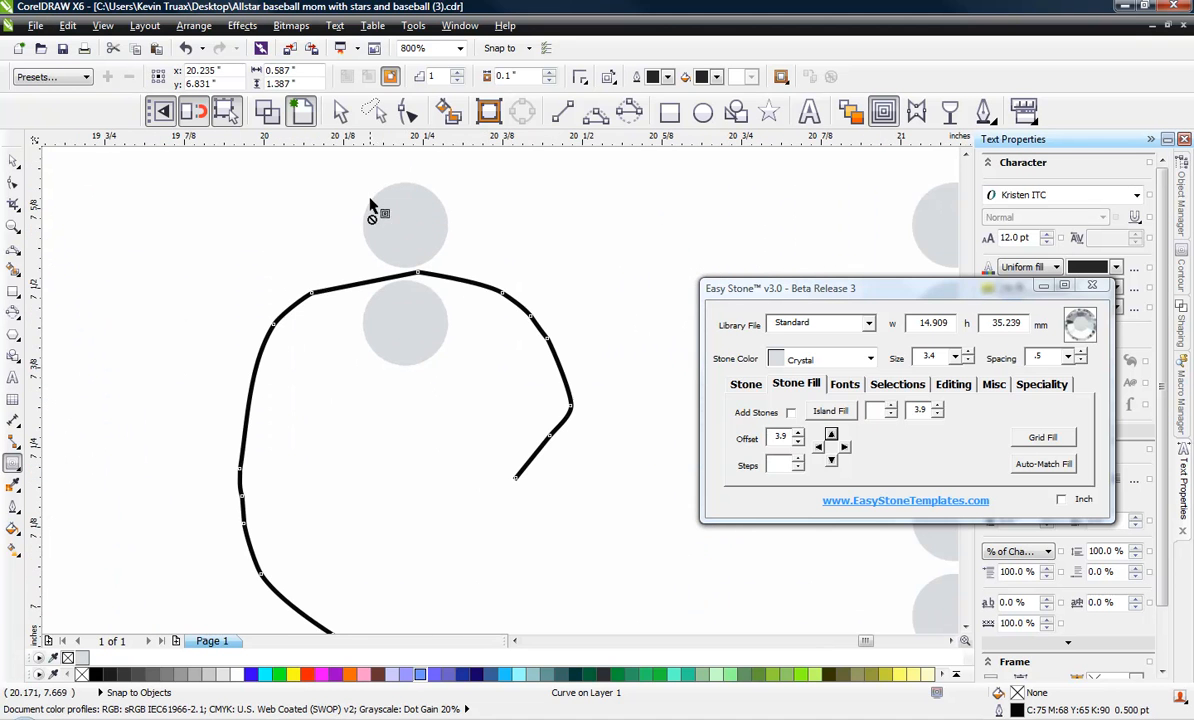
left_click(268, 288)
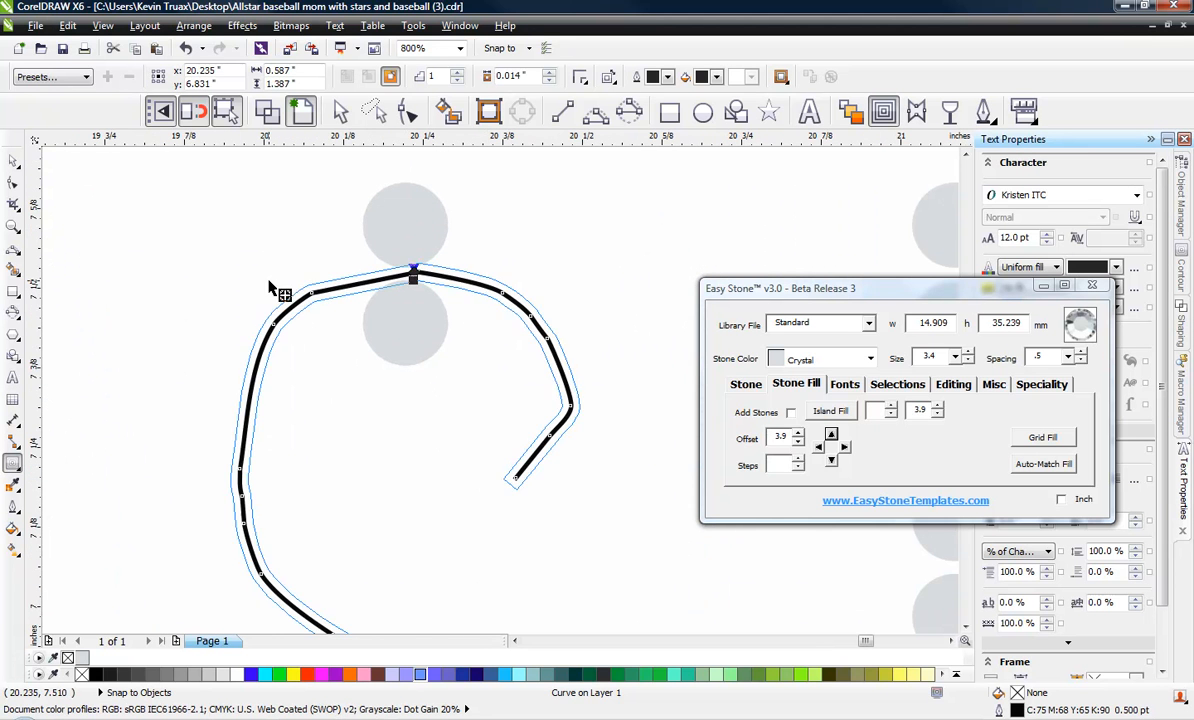
left_click_drag(268, 288, 243, 231)
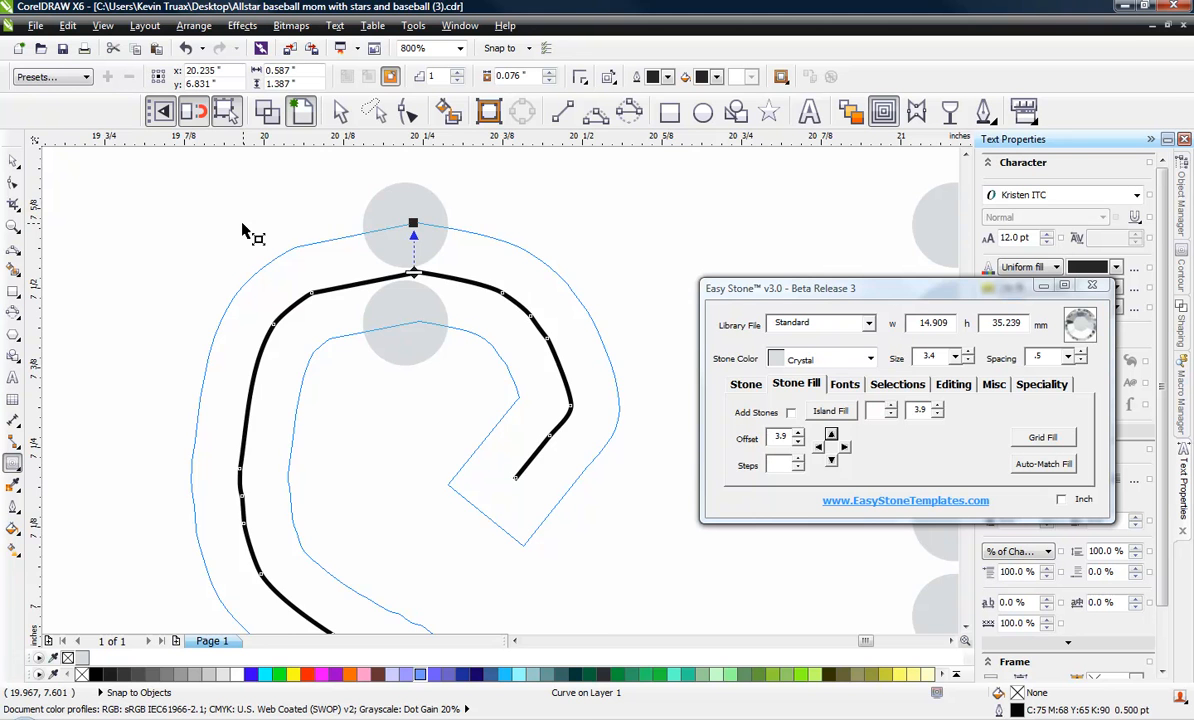
left_click_drag(242, 230, 258, 224)
Check the contour against the bottom guide stones and break the contour group apart from the S centerline
scroll(310, 230, "down", 1)
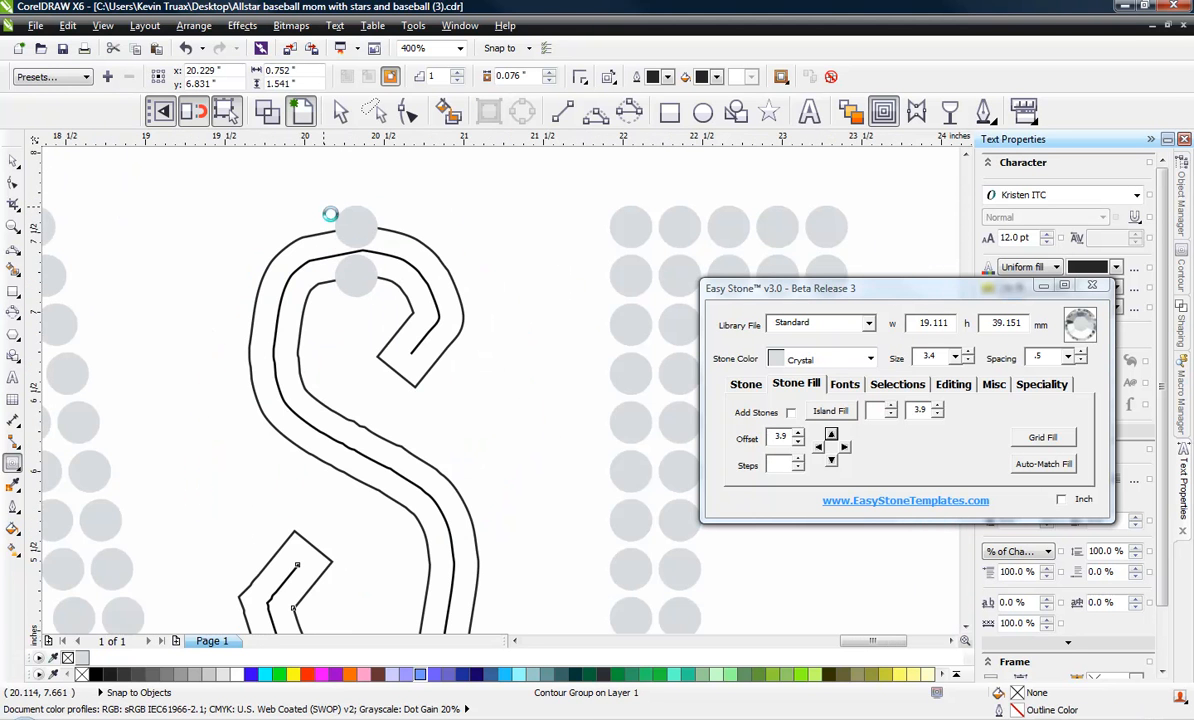
scroll(328, 210, "down", 1)
scroll(340, 460, "up", 2)
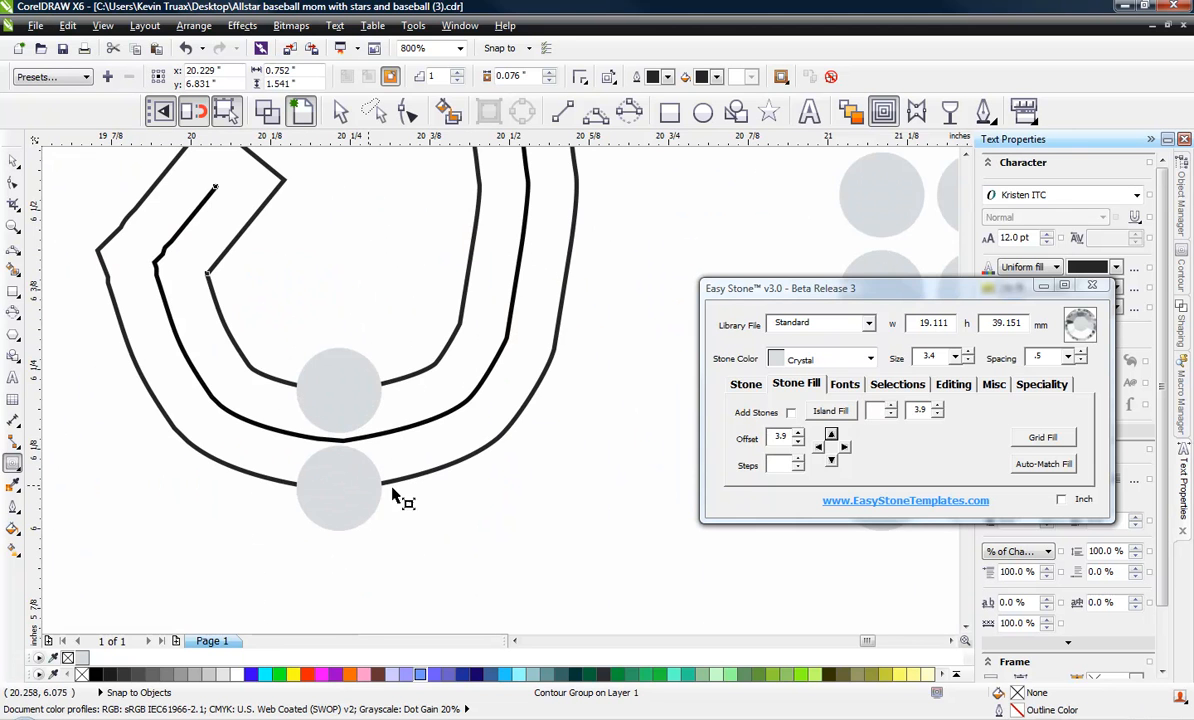
scroll(418, 465, "down", 1)
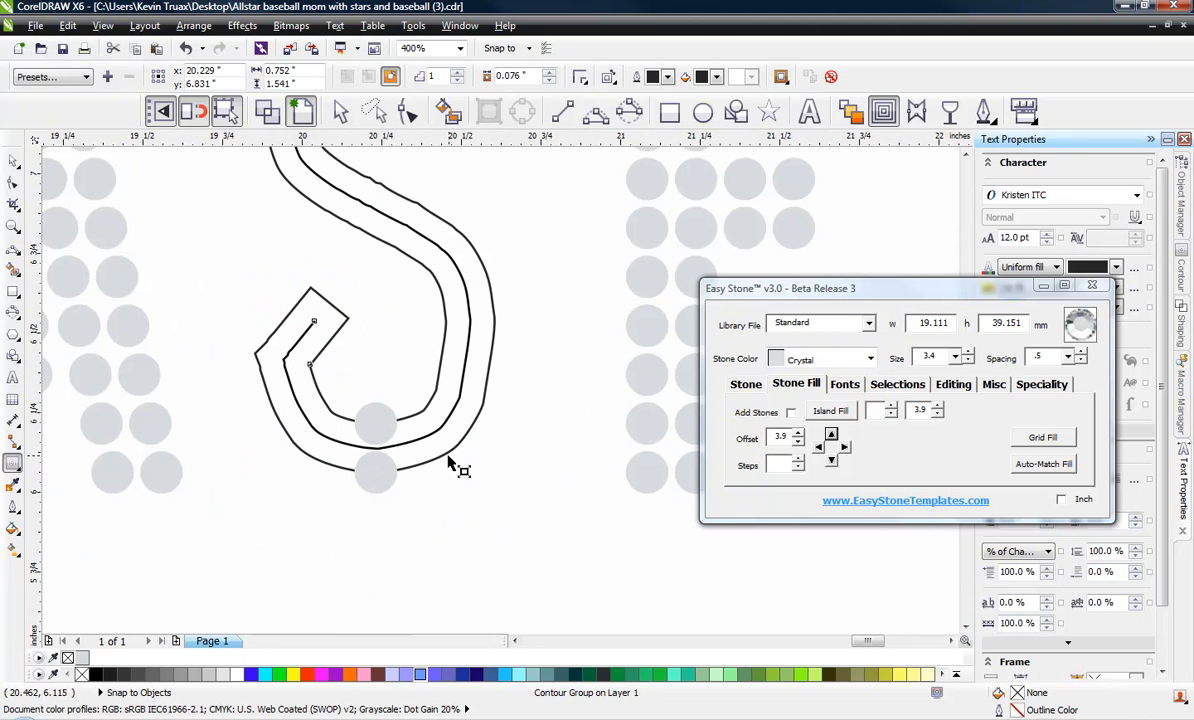
left_click(15, 161)
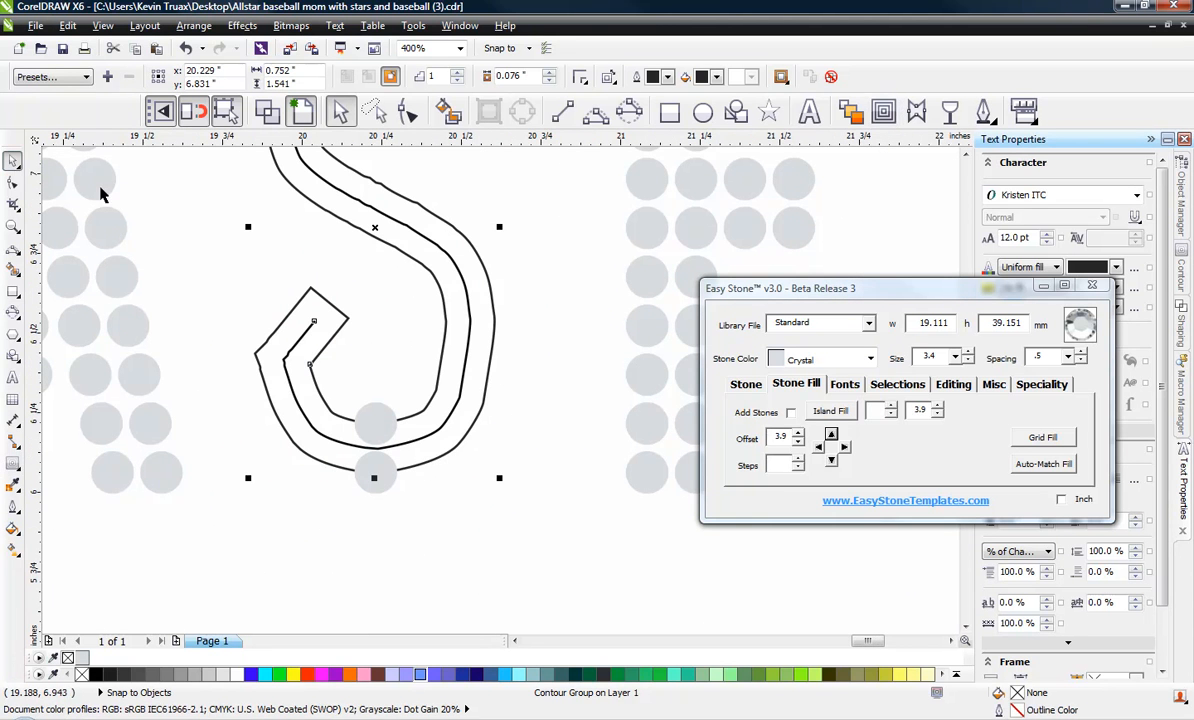
left_click(483, 280)
left_click(487, 272)
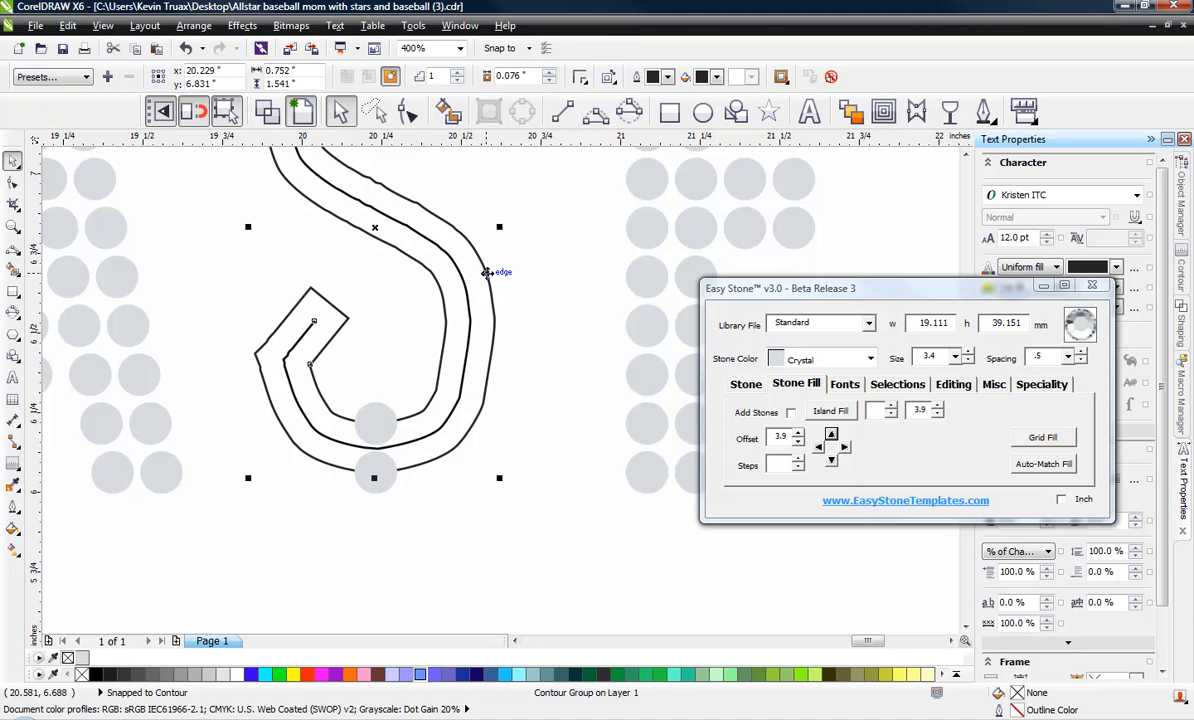
right_click(486, 271)
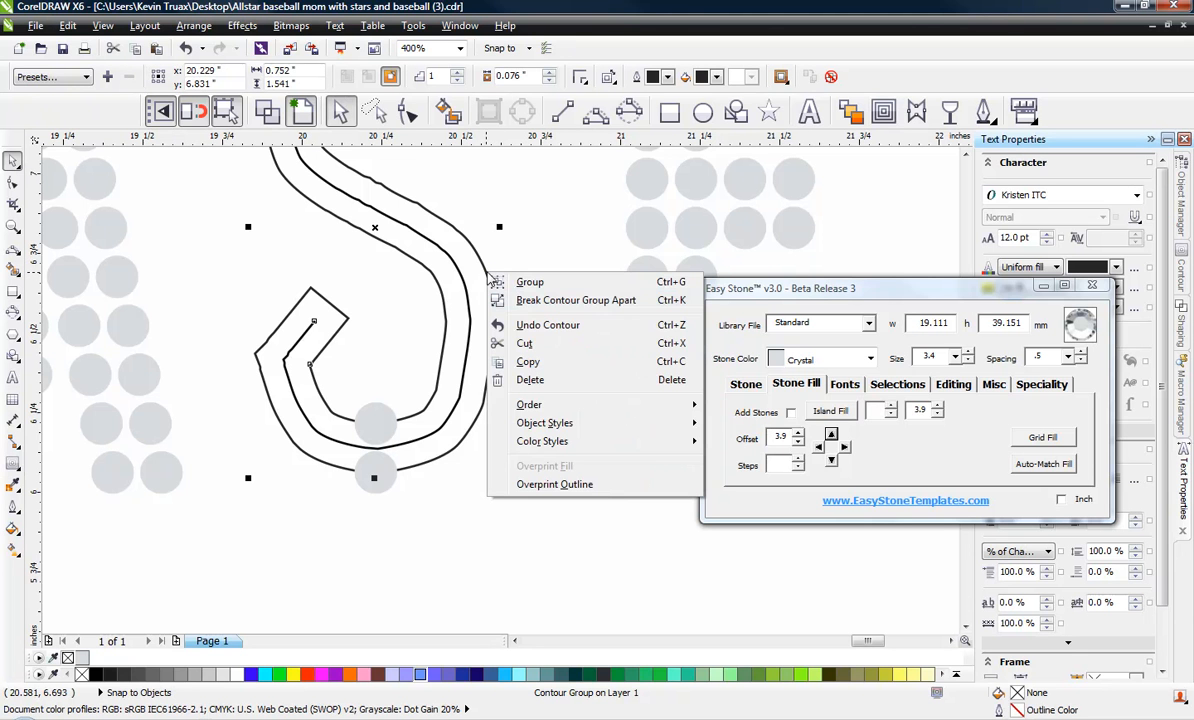
left_click(560, 301)
left_click(536, 319)
left_click(493, 314)
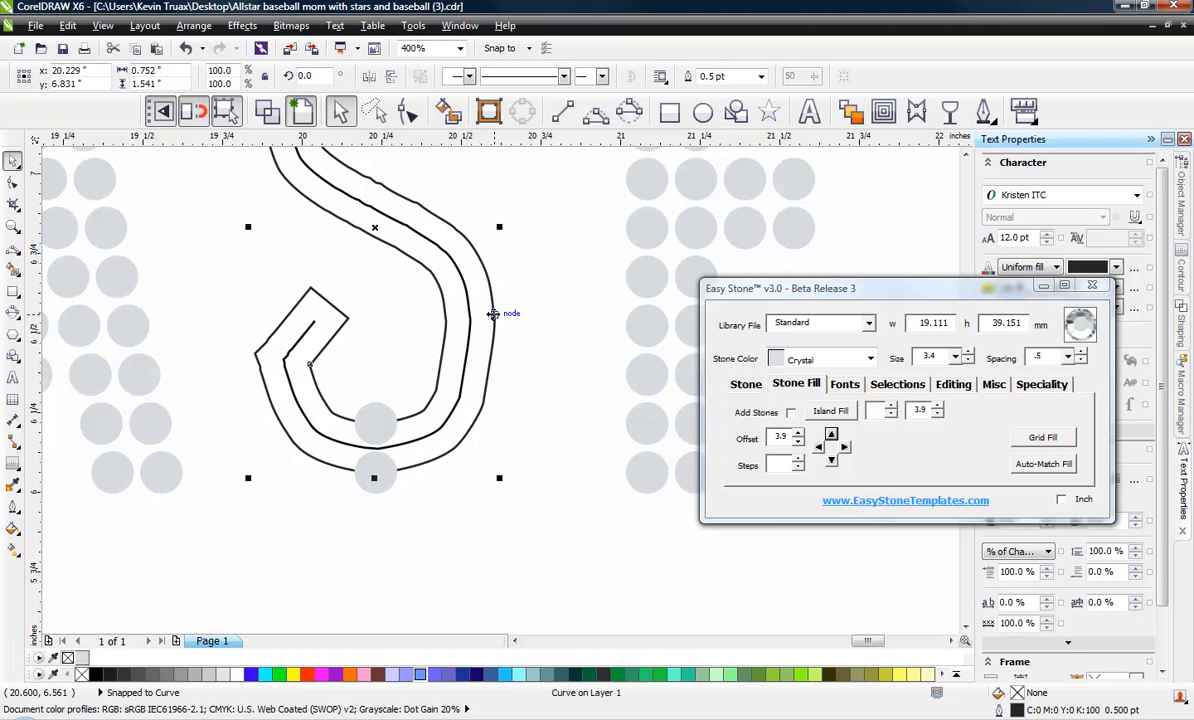
Delete the four guide stones at the top and bottom centre of the S
left_click(494, 383)
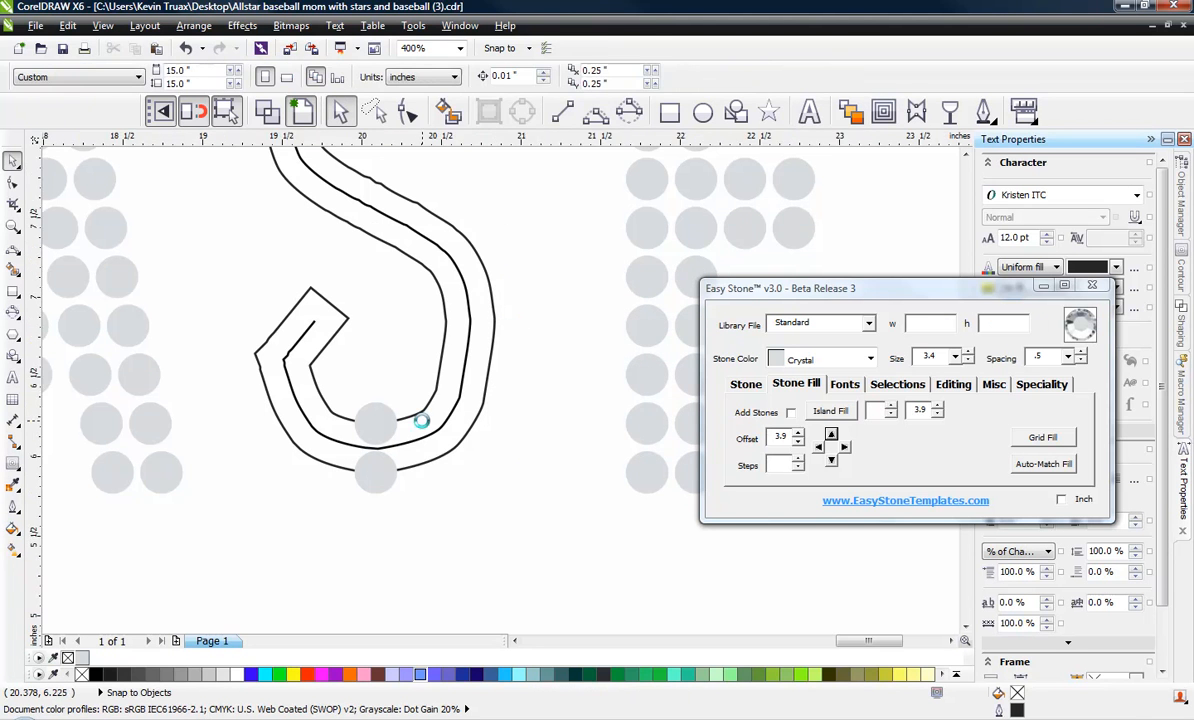
scroll(424, 418, "down", 2)
left_click(431, 453)
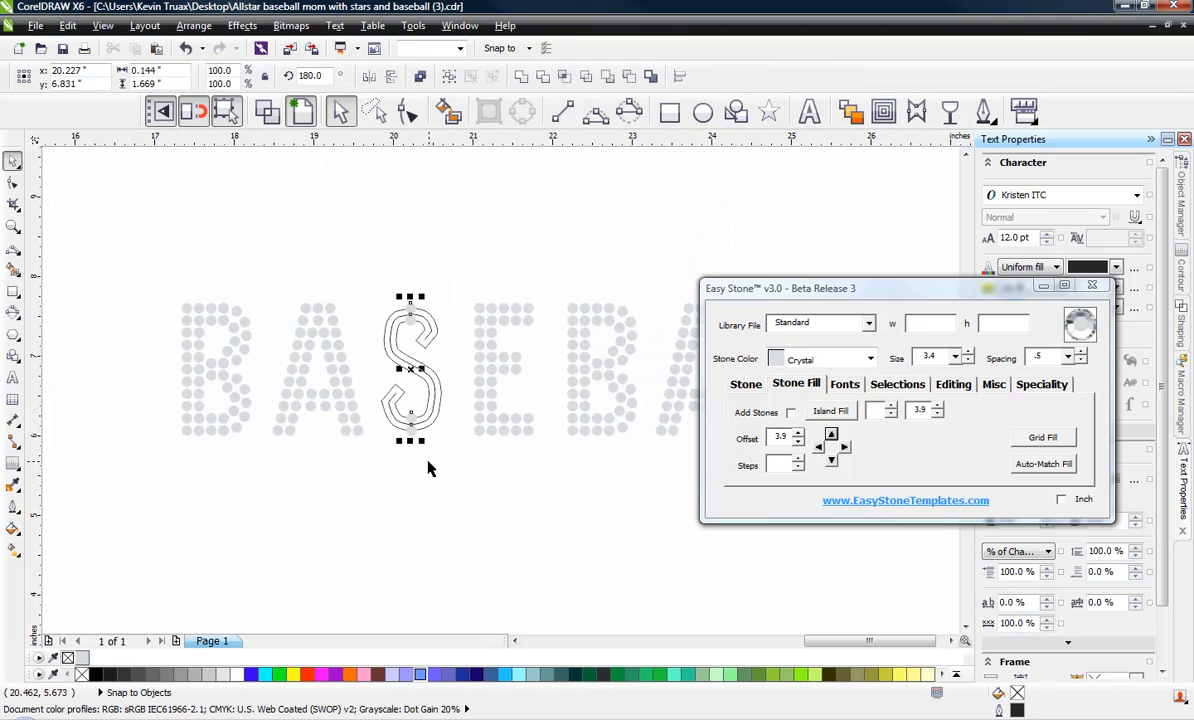
left_click(433, 443)
scroll(479, 395, "up", 1)
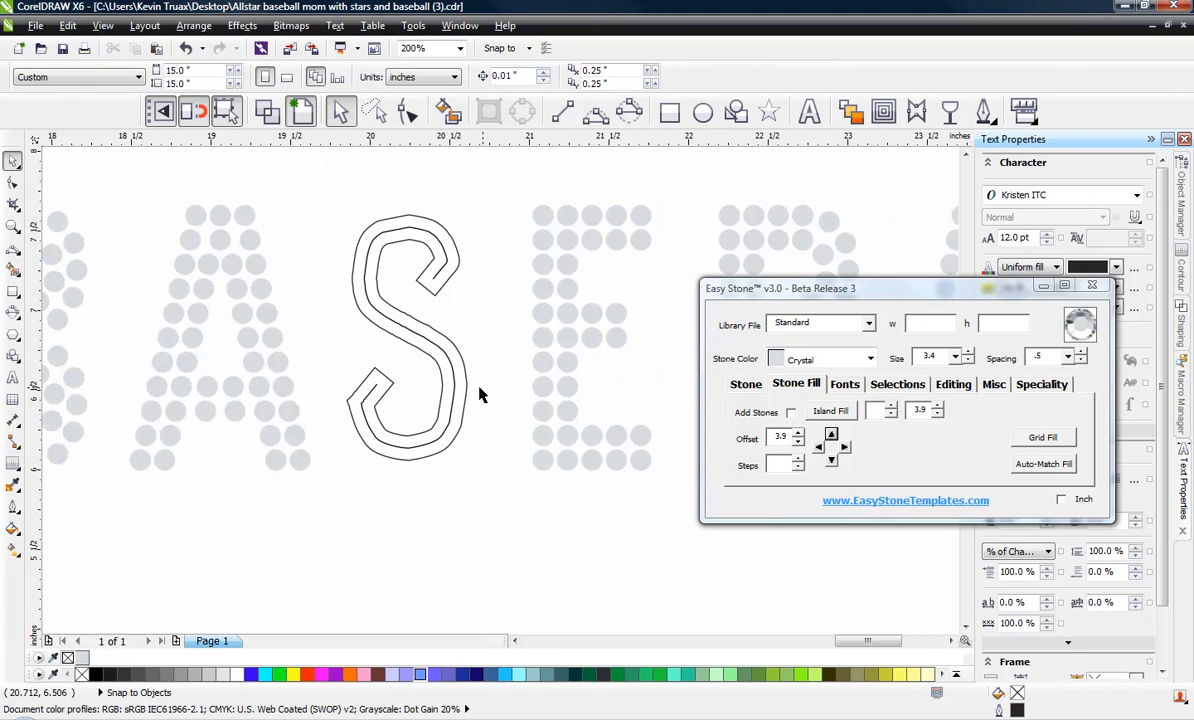
Add 3.4 mm Crystal stones at .5 spacing along the outer contour of the S
left_click(465, 396)
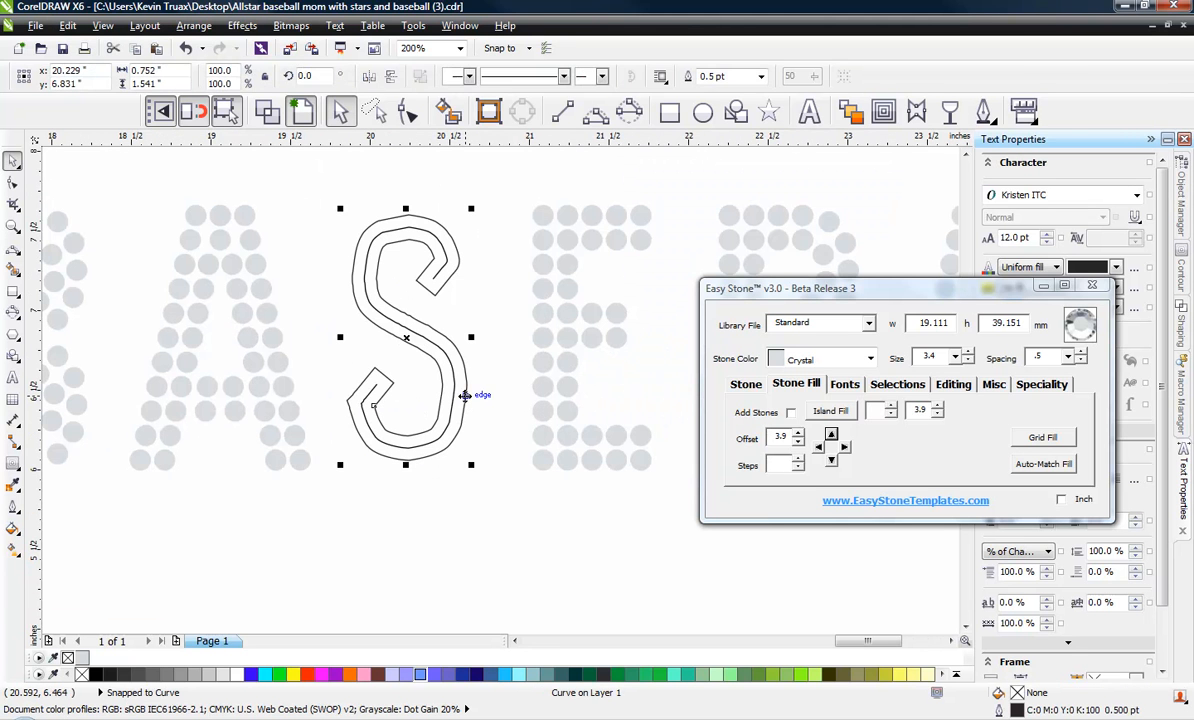
left_click(738, 389)
left_click(828, 412)
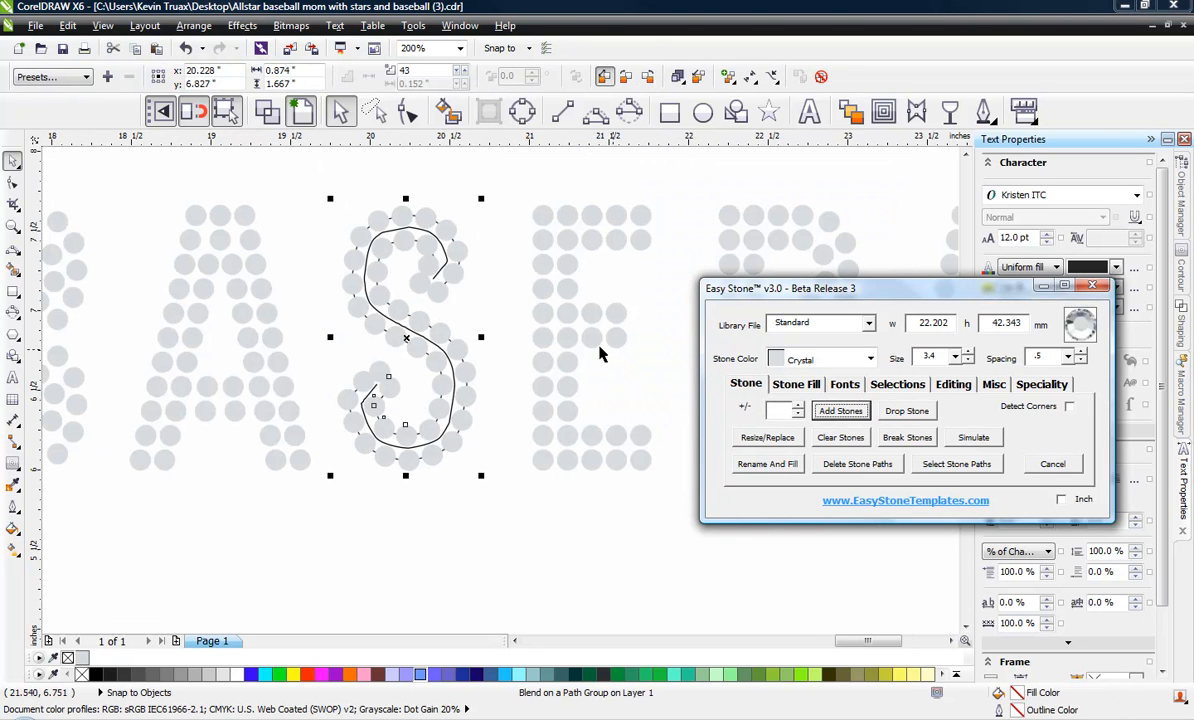
Delete the stone paths of the S and remove its leftover centerline
left_click(510, 328)
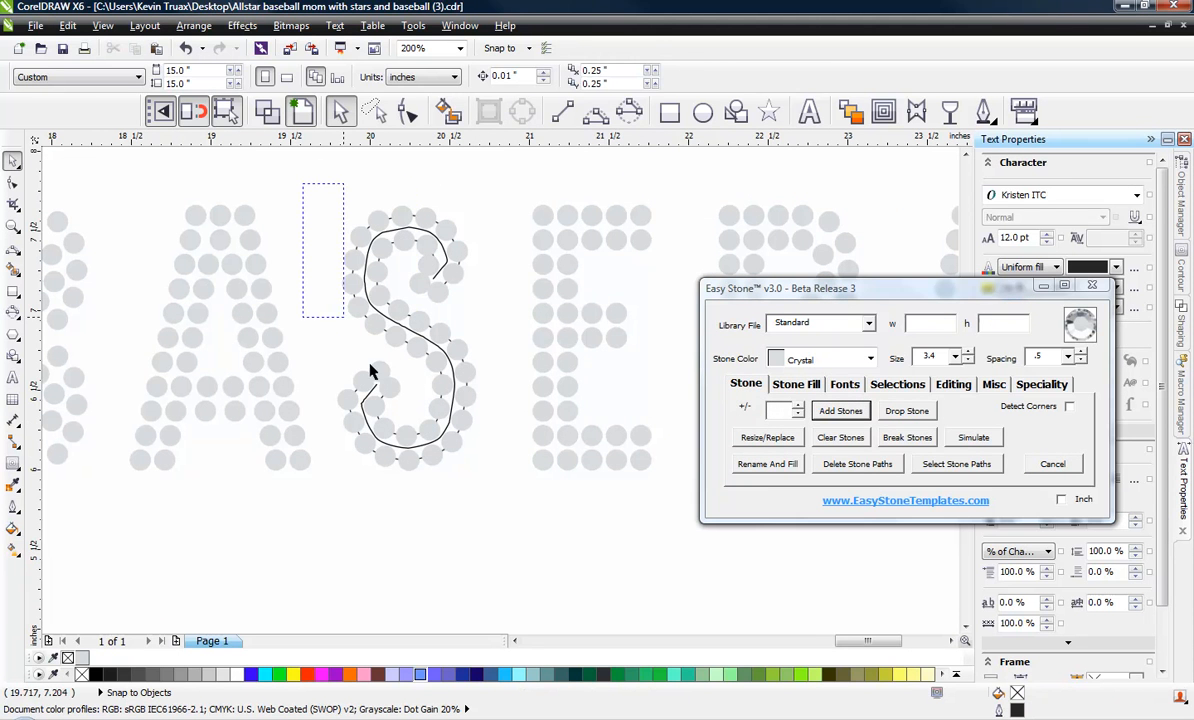
left_click_drag(370, 371, 528, 482)
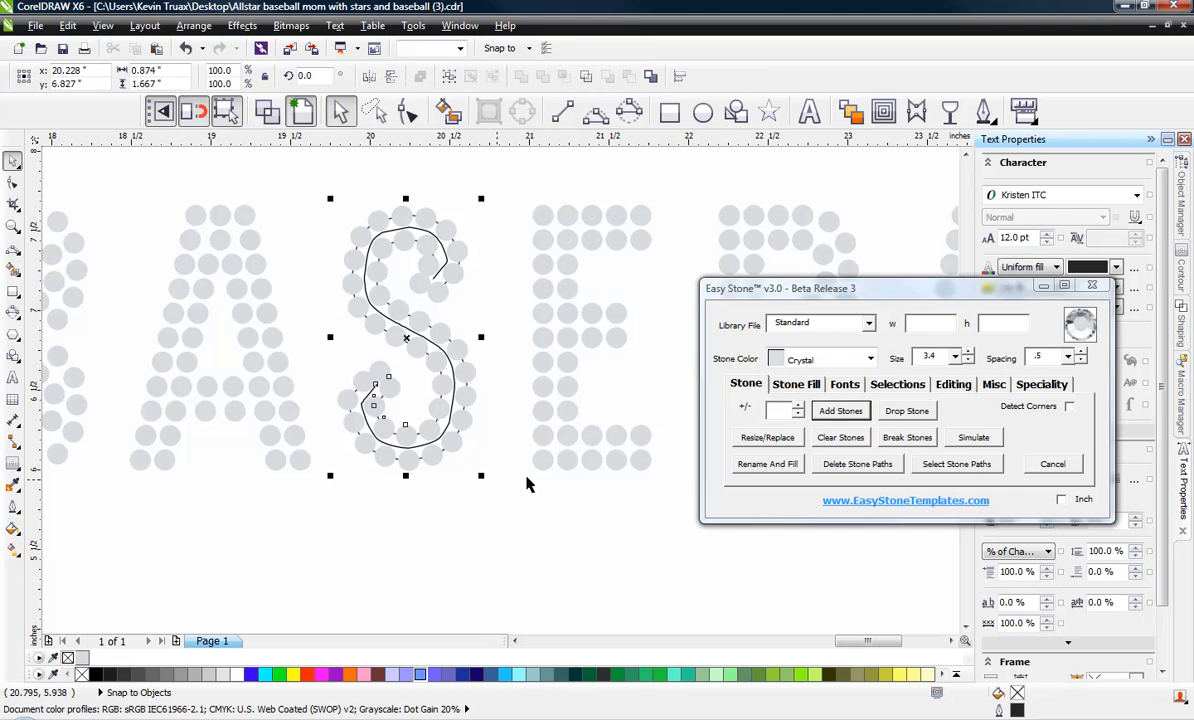
left_click(855, 466)
scroll(378, 440, "up", 2)
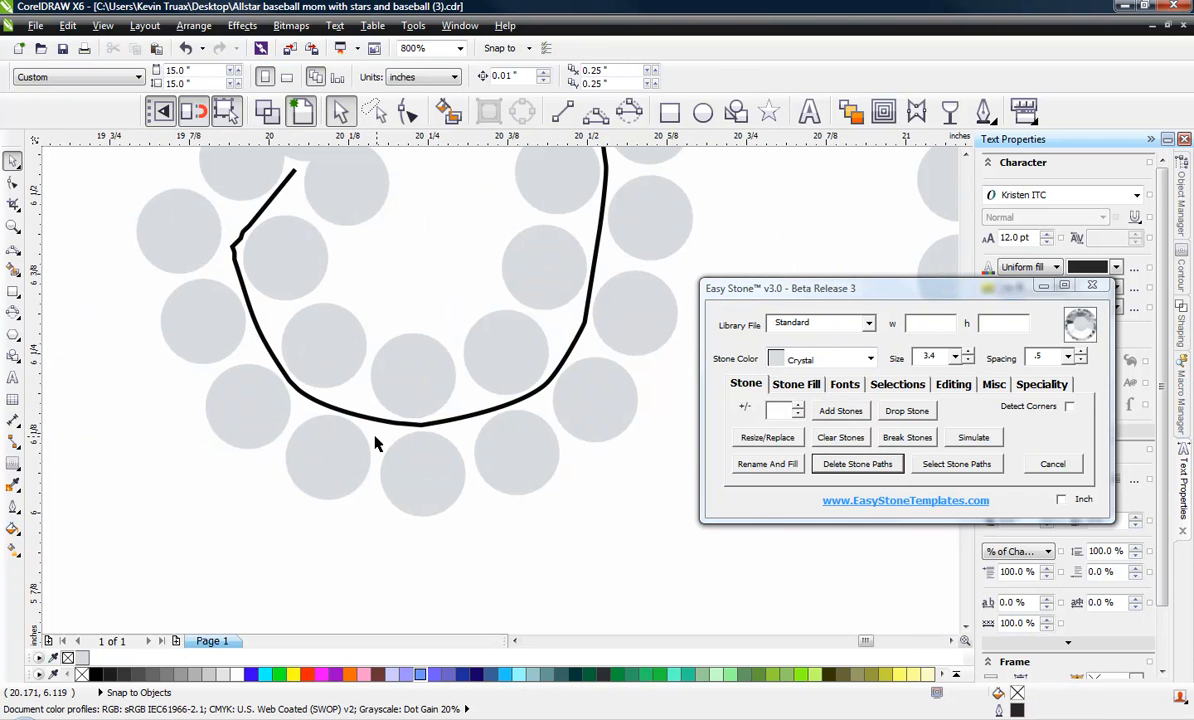
left_click(360, 418)
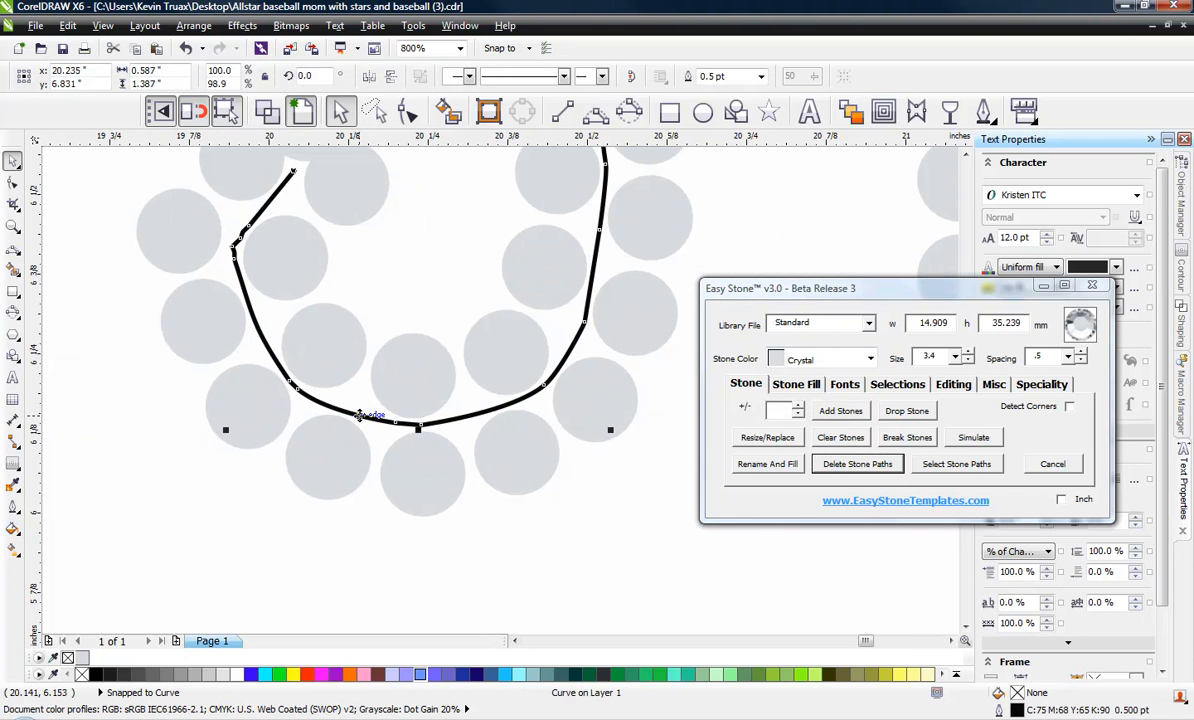
key("Delete")
Delete the two overlapping stones on the inner side of the S's lower tip
scroll(330, 382, "down", 2)
scroll(304, 290, "up", 2)
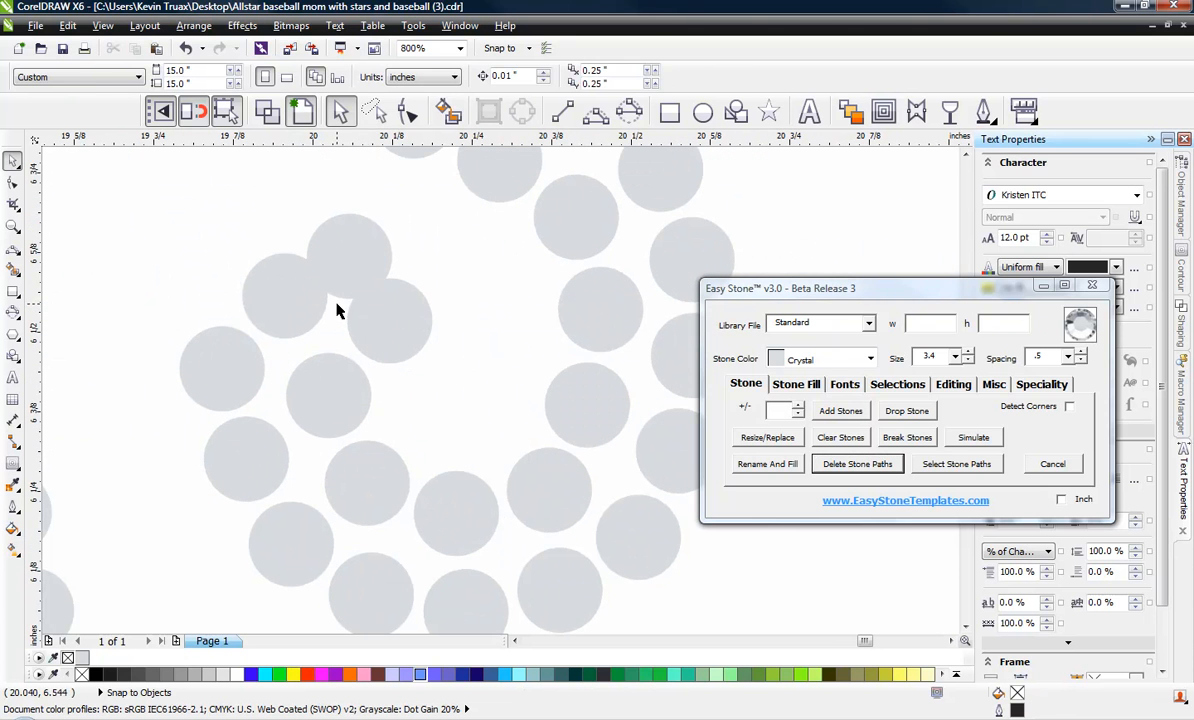
left_click(388, 318)
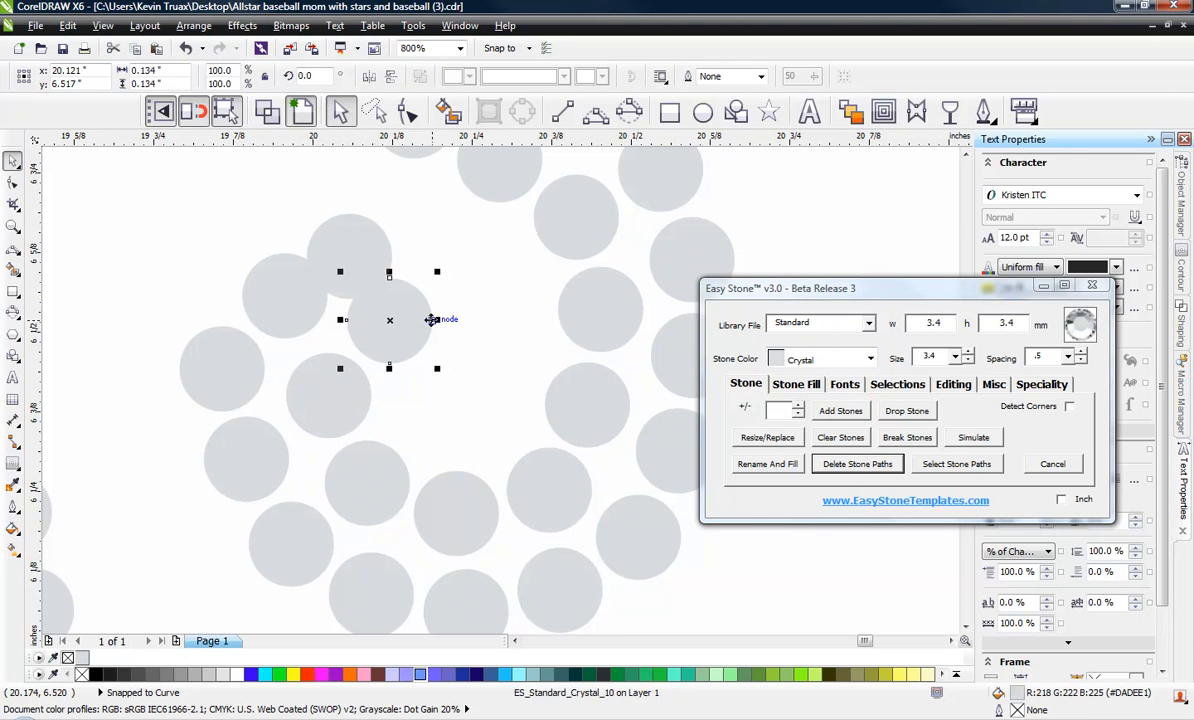
key("Delete")
left_click(322, 258)
key("Delete")
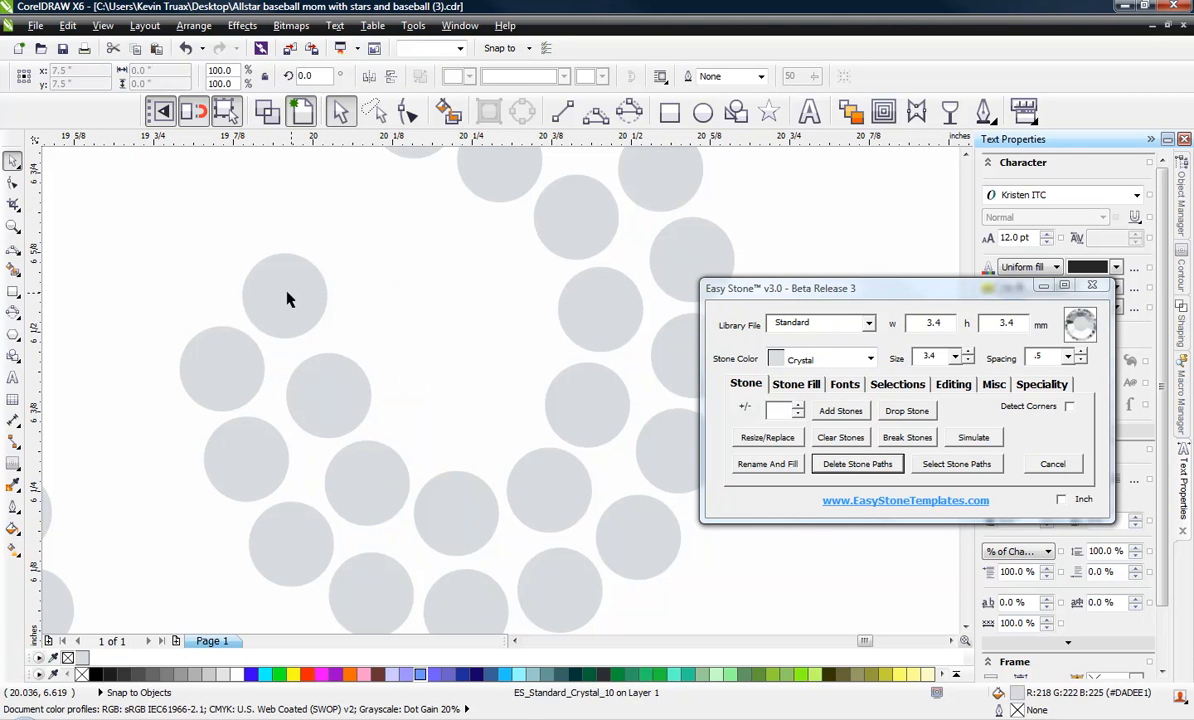
Copy a stone to the outer edge of the S's lower tip and nudge the two neighbouring stones left to even the spacing
scroll(280, 305, "up", 1)
left_click(141, 424)
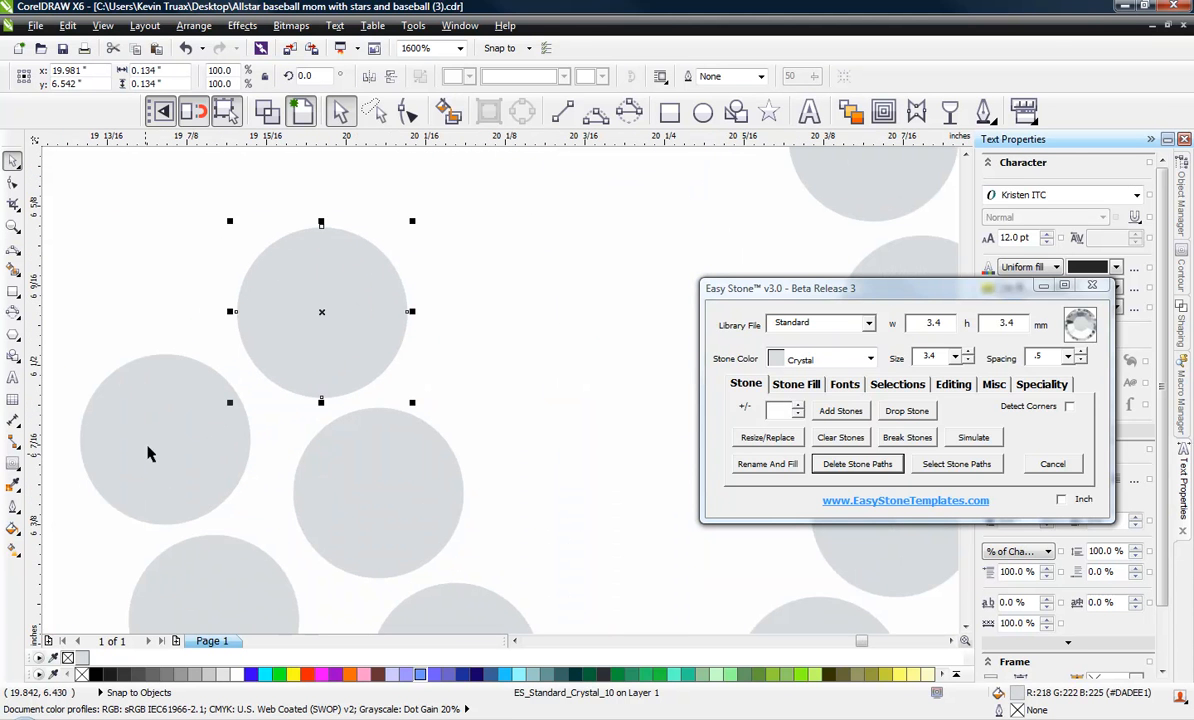
right_click(94, 267)
mouse_move(86, 281)
left_mouse_down()
mouse_move(94, 267)
mouse_move(90, 277)
left_mouse_up()
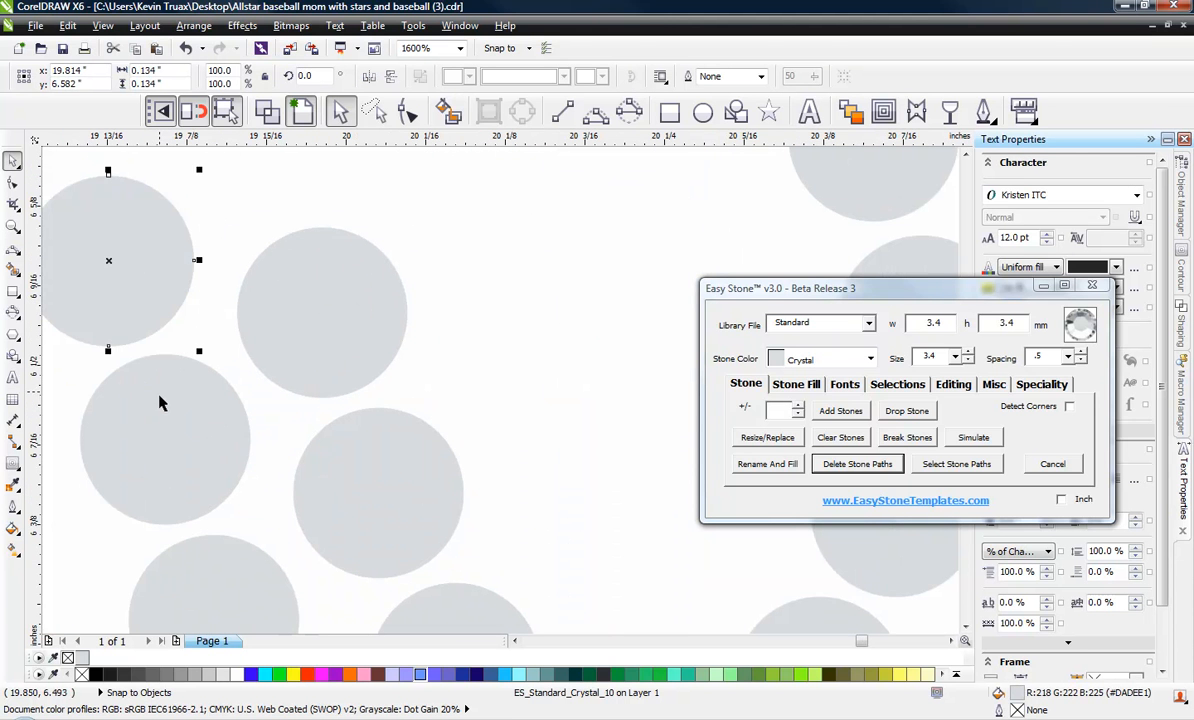
left_click_drag(157, 398, 143, 400)
left_click_drag(306, 329, 287, 323)
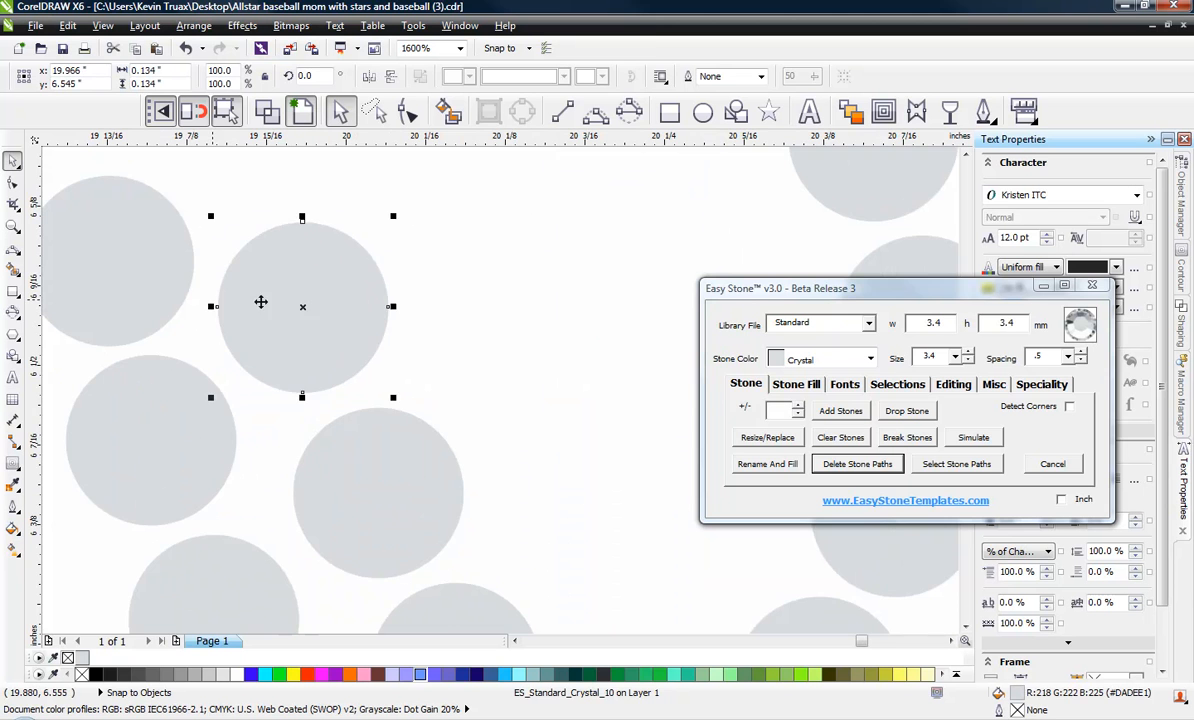
Shift the outer end stone of the S's upper tip slightly outward, below its neighbour in the outer row
scroll(327, 305, "down", 1)
left_click(406, 312)
scroll(357, 418, "down", 2)
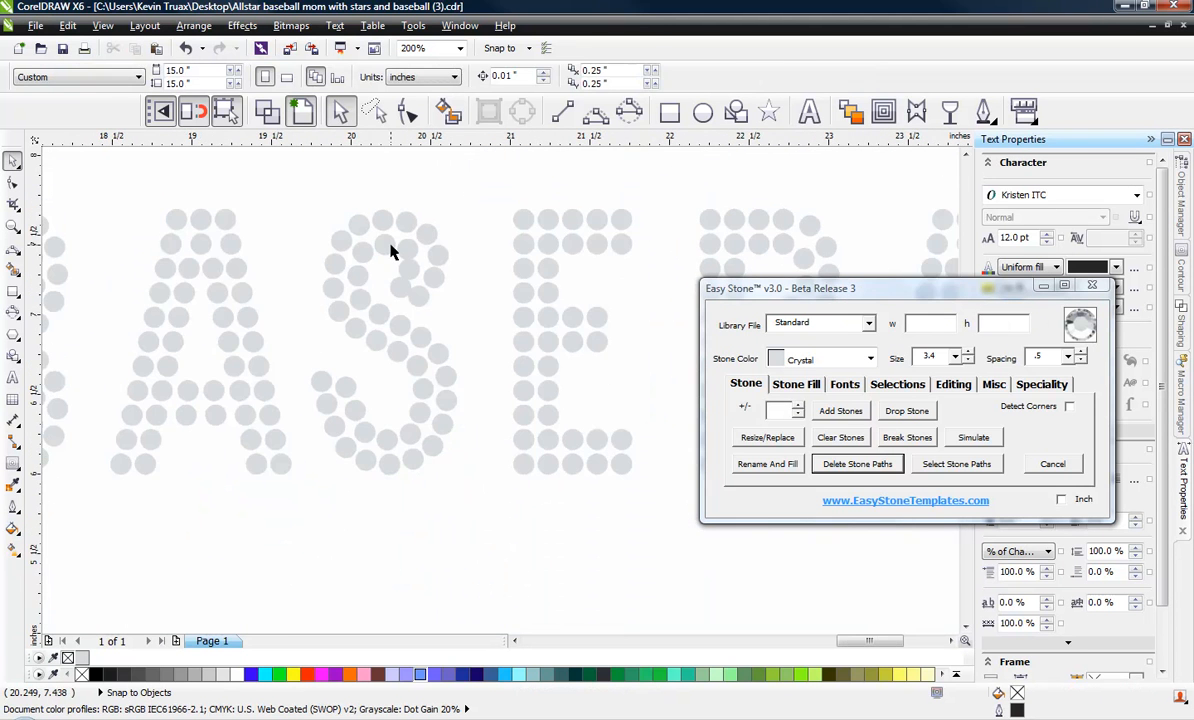
scroll(428, 277, "up", 1)
scroll(470, 289, "up", 1)
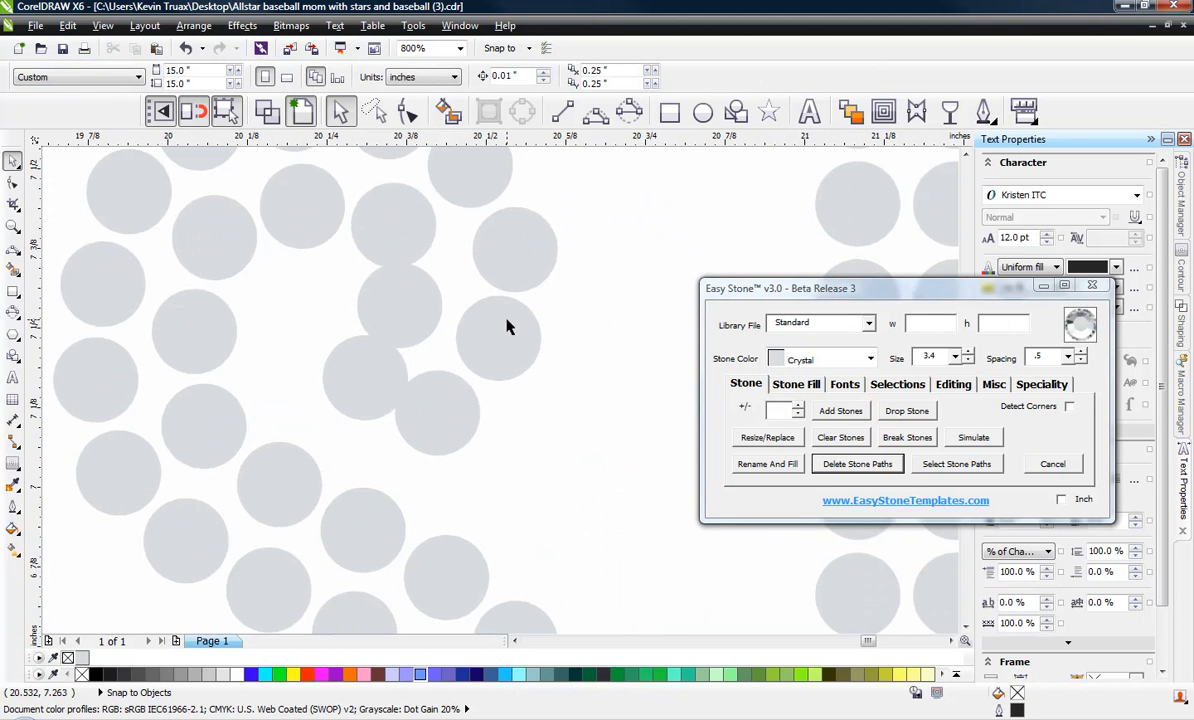
left_click_drag(497, 328, 519, 340)
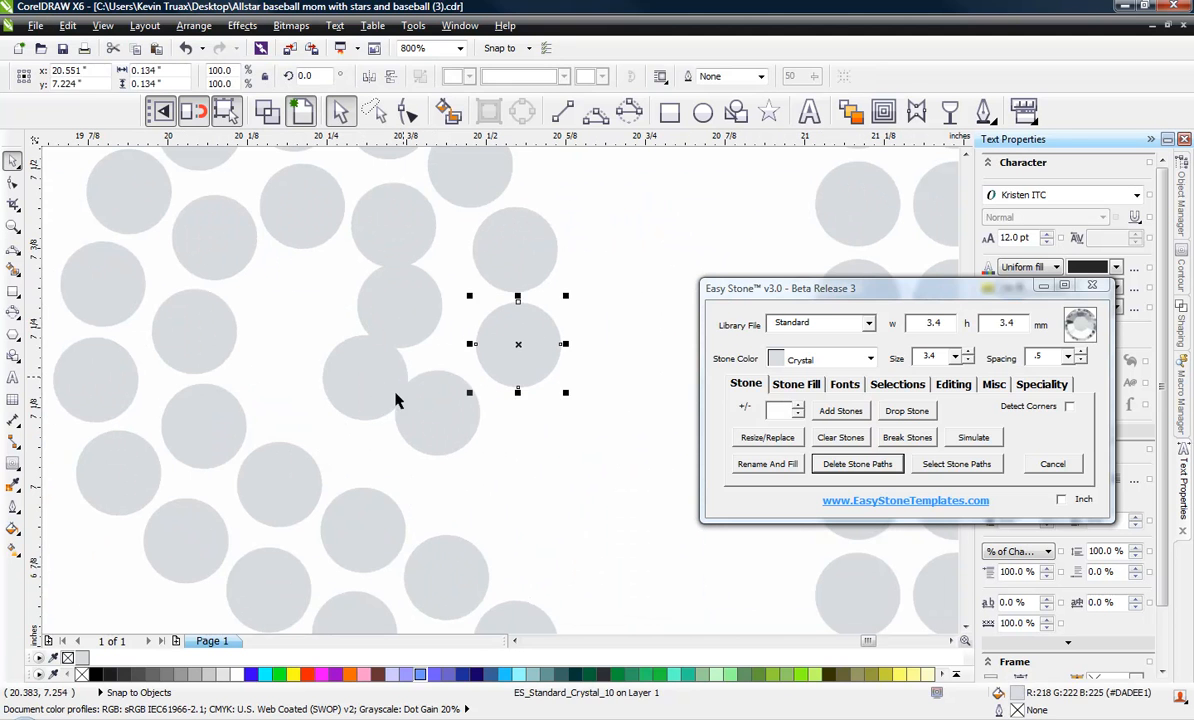
Delete the two surplus stones at the inner end of the S's upper tip
left_click(370, 385)
key("Delete")
left_click(407, 410)
key("Delete")
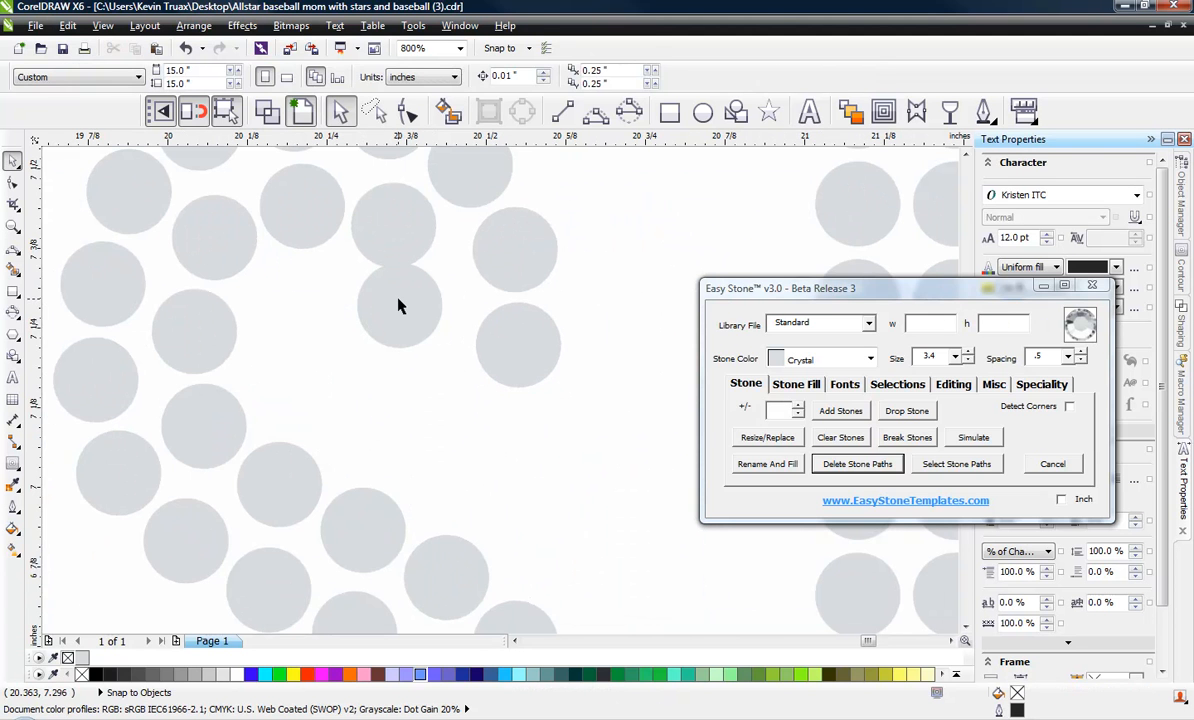
Shift the last three inner-row stones of the S's upper tip outward to even their spacing beside the outer row
scroll(401, 304, "up", 1)
left_click_drag(401, 311, 449, 346)
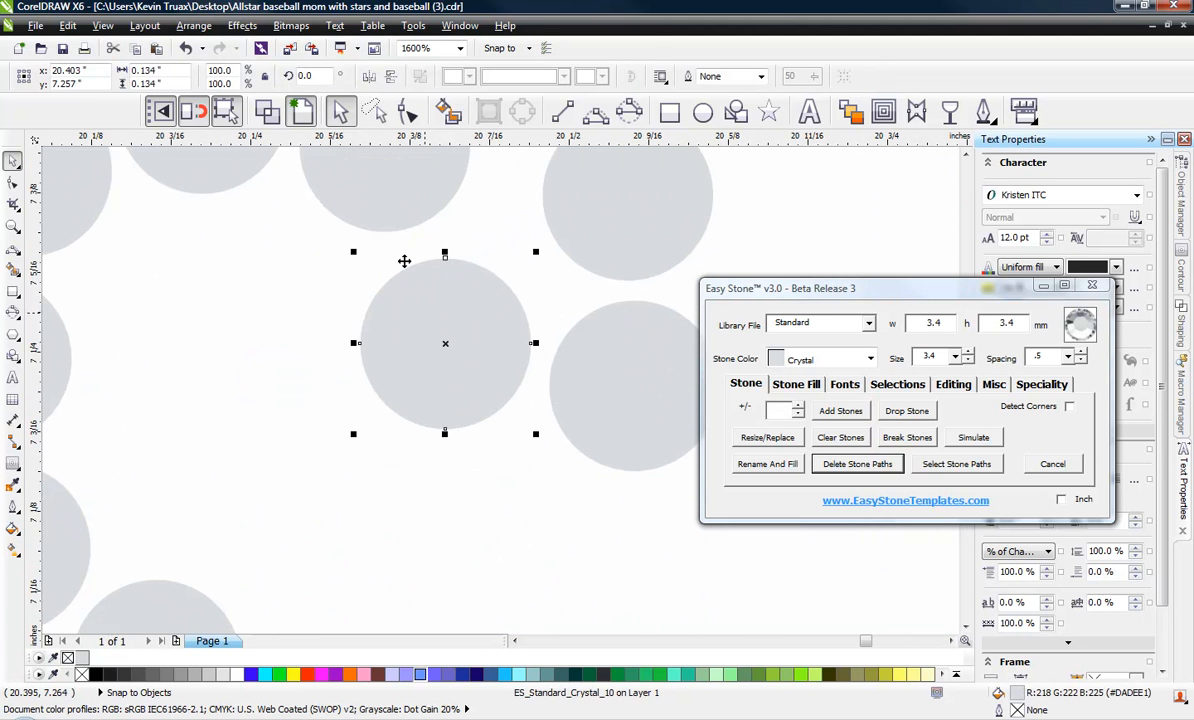
left_click_drag(394, 208, 408, 220)
scroll(407, 250, "down", 1)
left_click(309, 252)
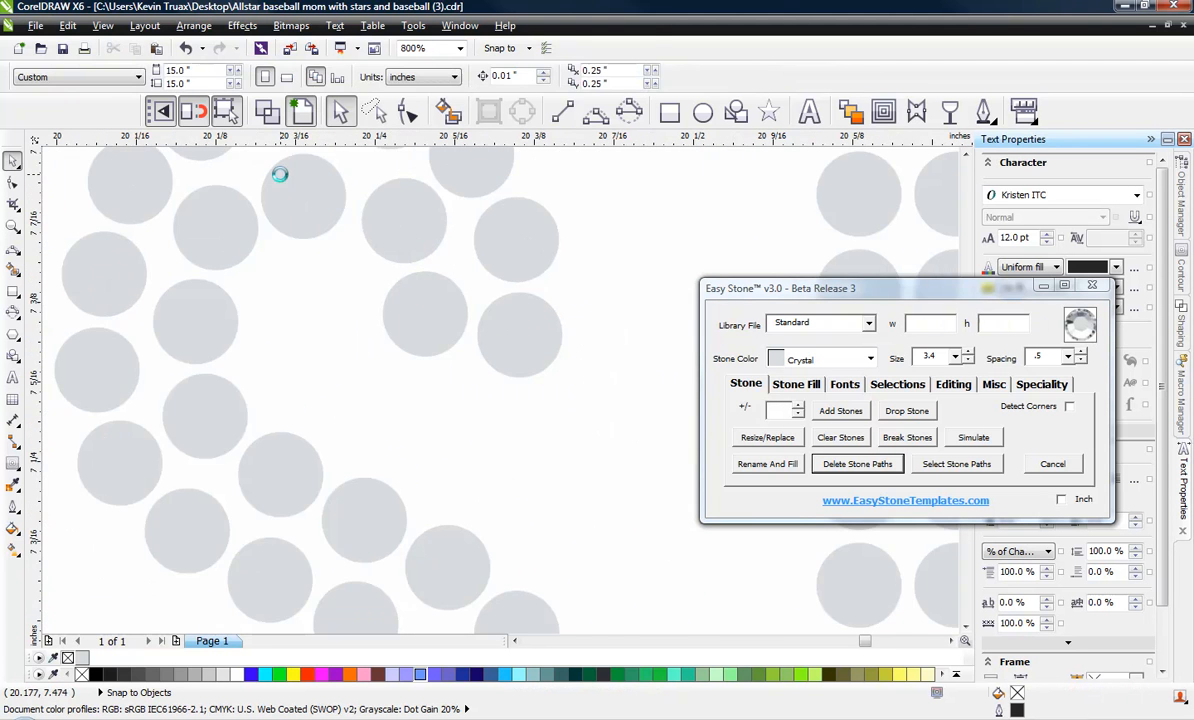
scroll(280, 175, "up", 1)
left_click_drag(354, 277, 368, 264)
scroll(370, 275, "down", 1)
left_click(352, 314)
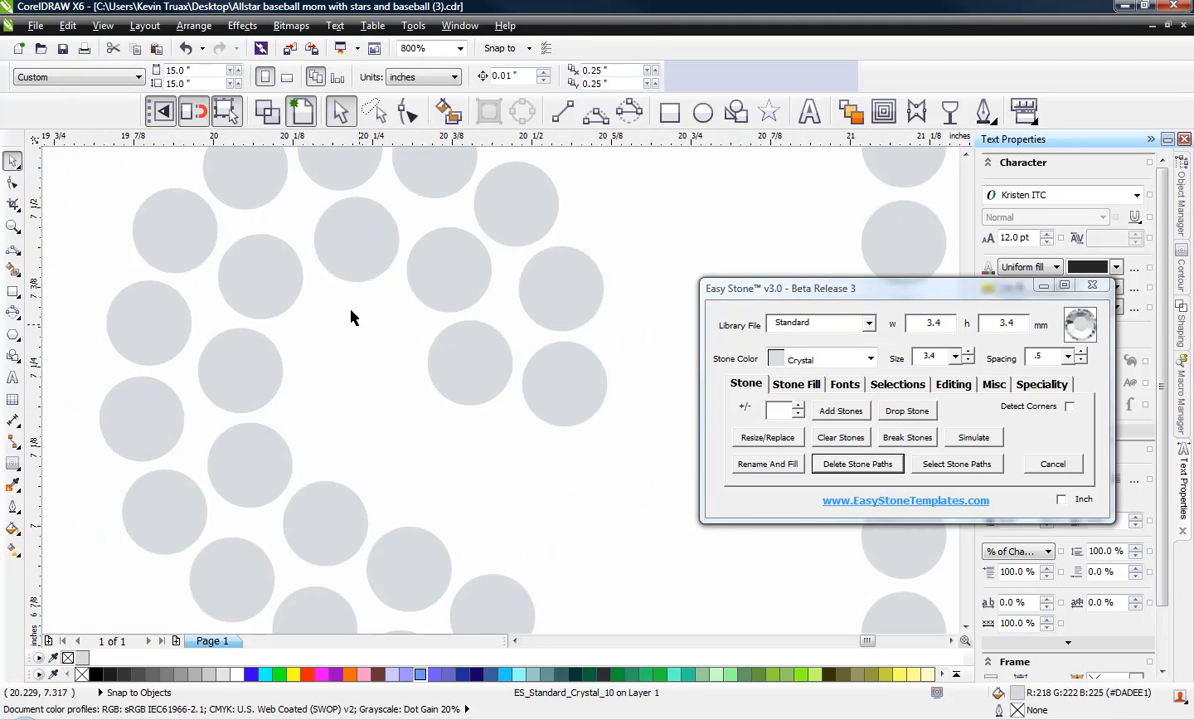
Group the stones of the first B and of the first A in the straight BASEBALL lettering as separate letters
scroll(432, 301, "down", 2)
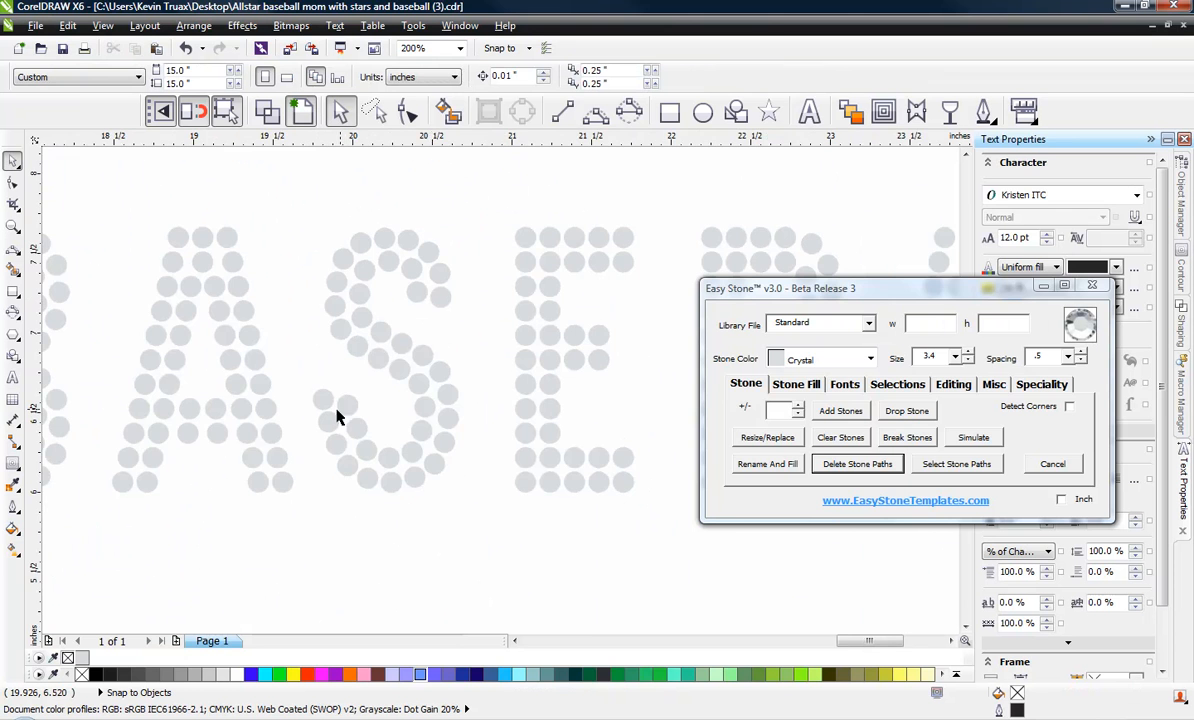
scroll(333, 418, "up", 2)
scroll(281, 389, "down", 2)
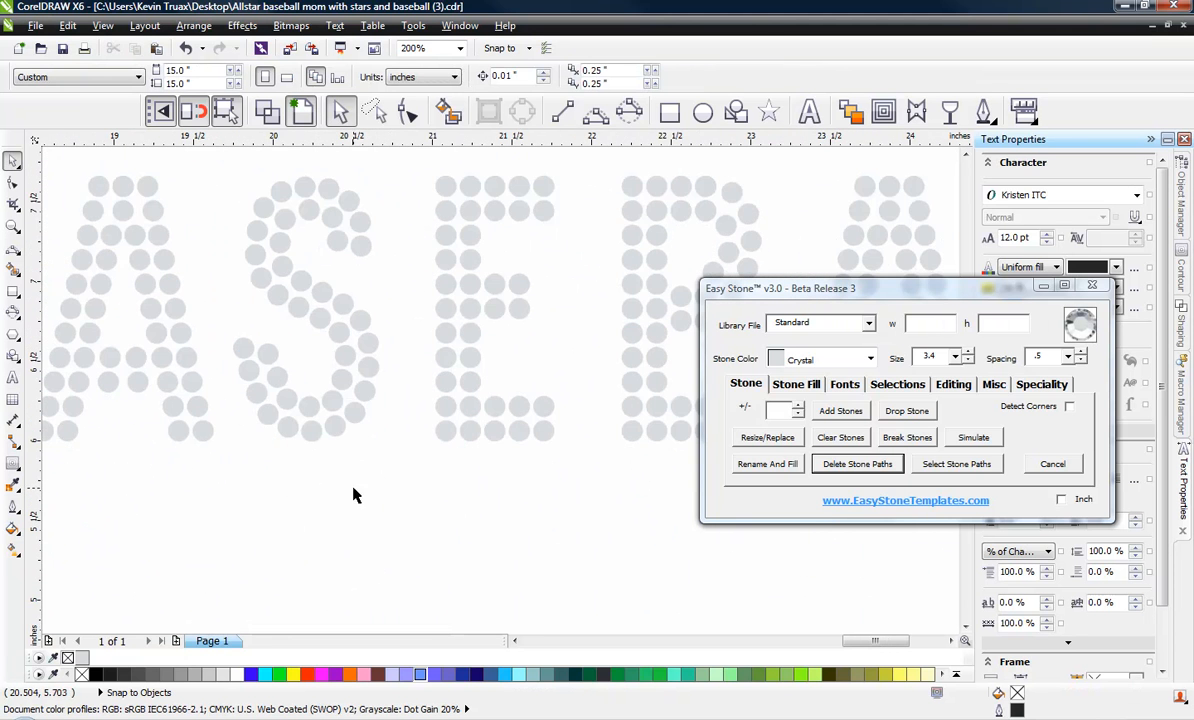
scroll(391, 357, "down", 1)
scroll(270, 320, "down", 1)
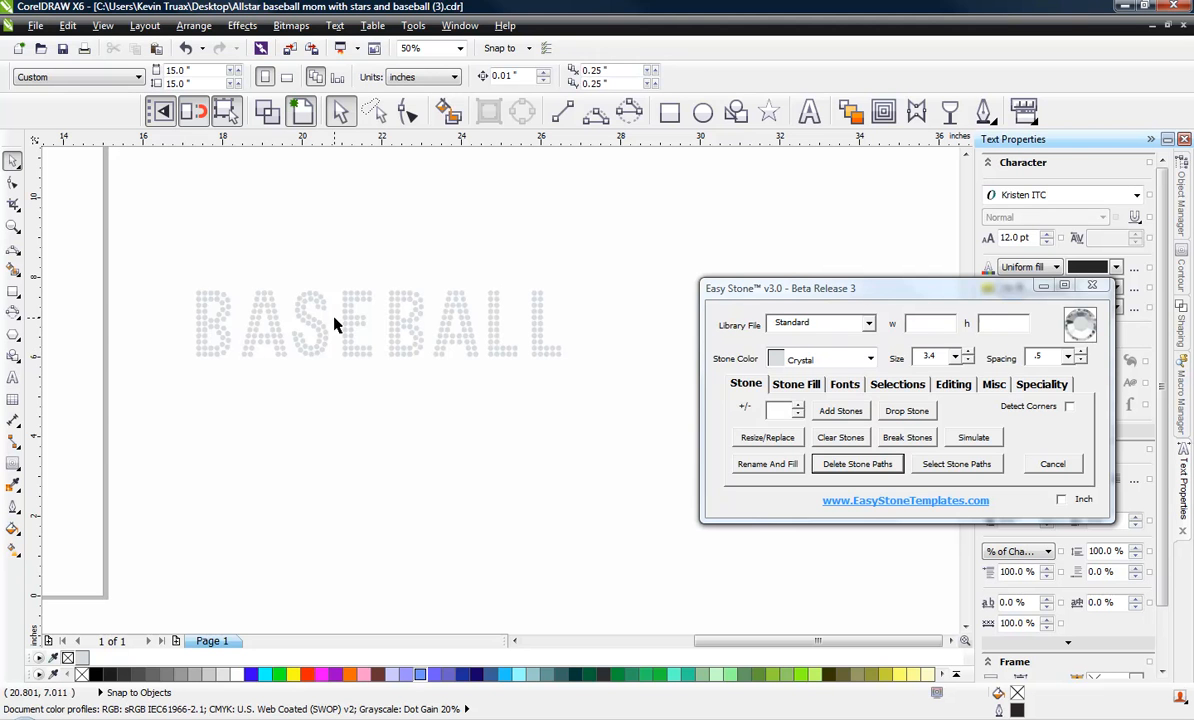
scroll(545, 343, "down", 1)
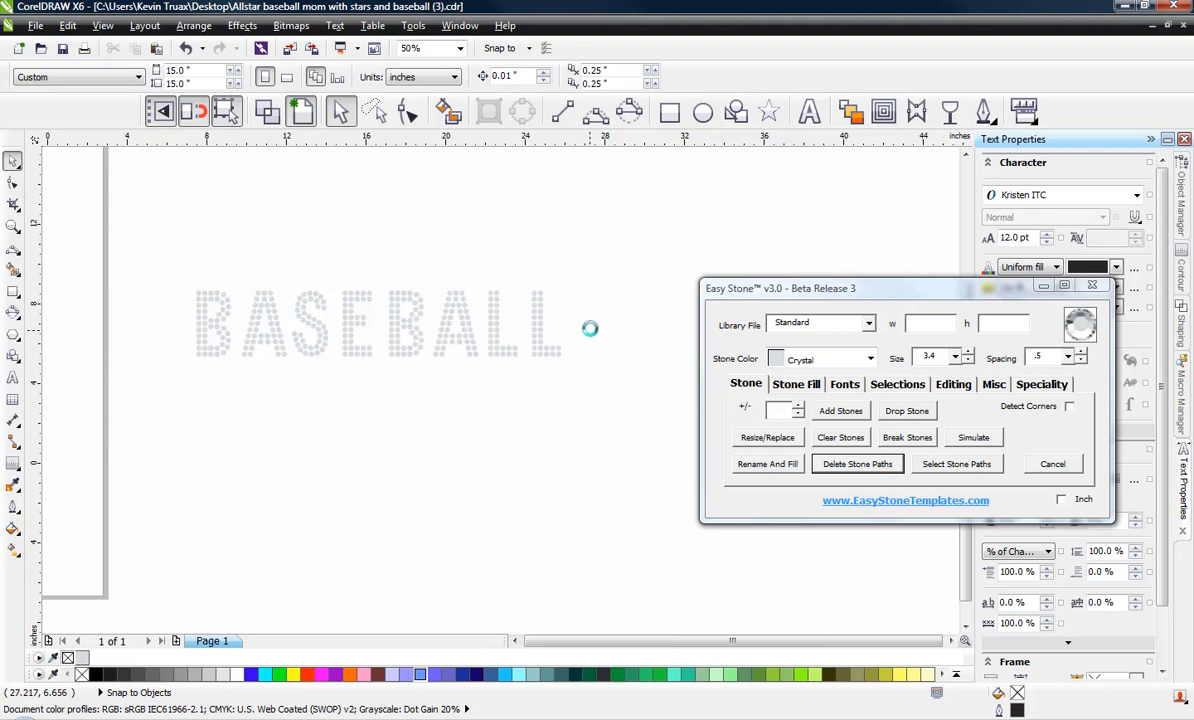
scroll(428, 328, "up", 1)
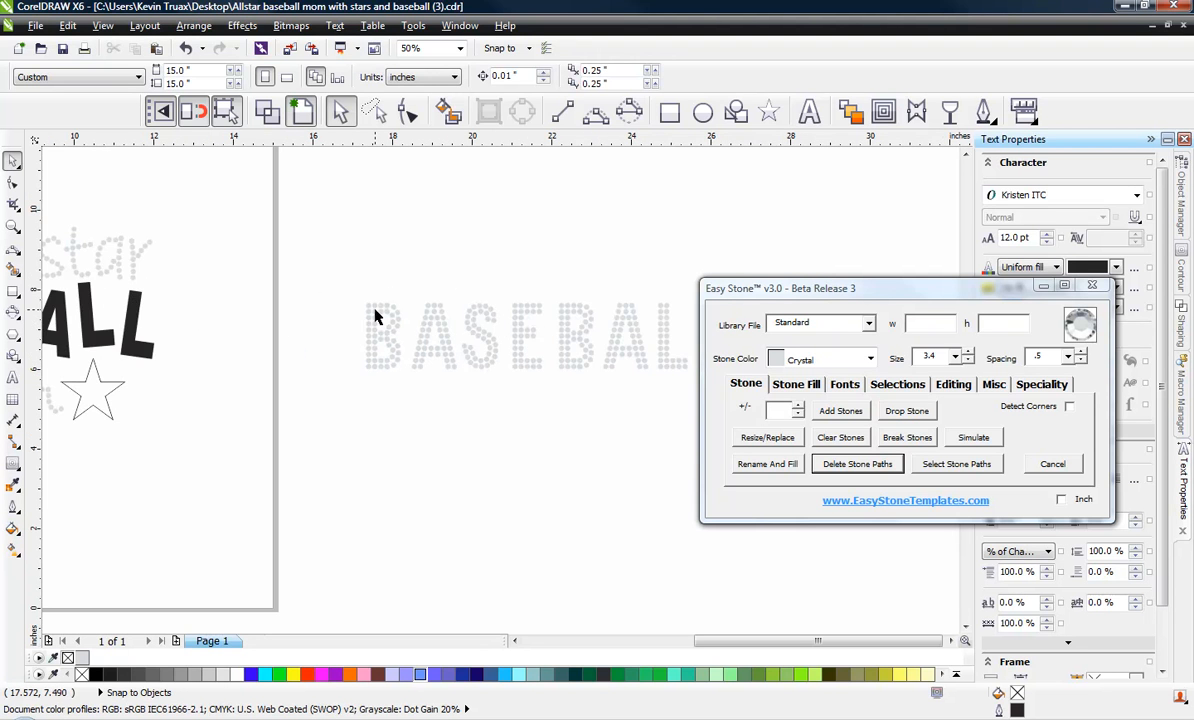
left_click_drag(286, 252, 407, 403)
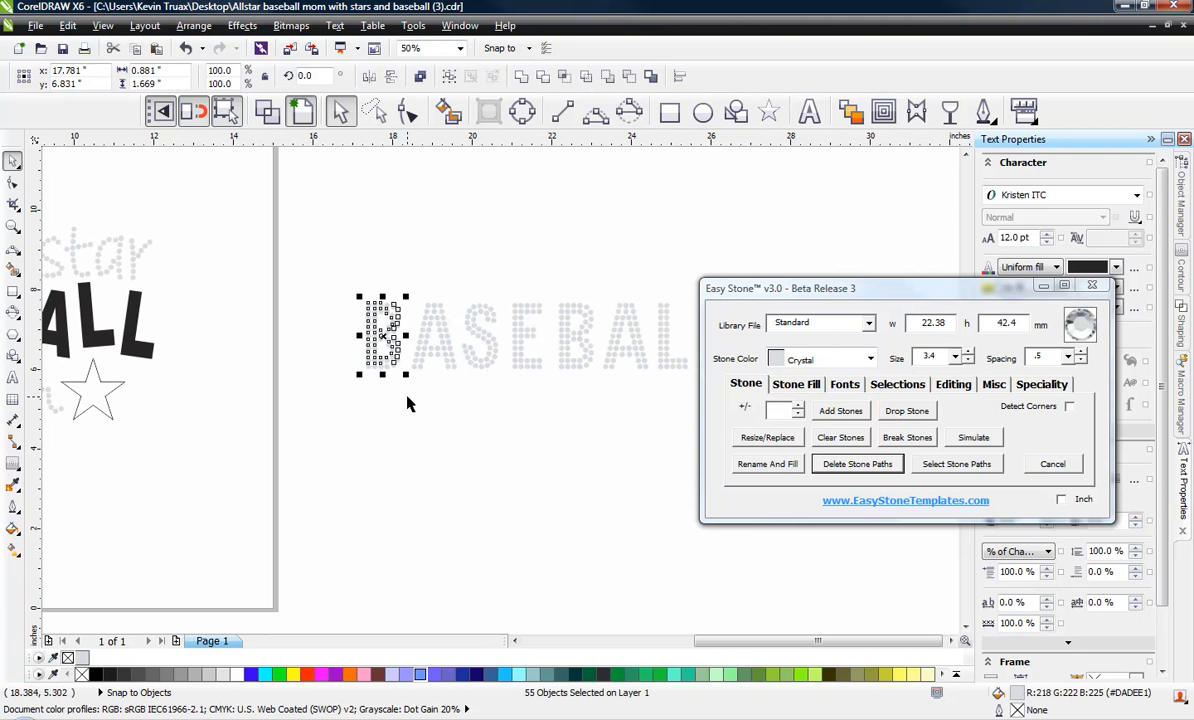
key("ctrl+g")
left_click_drag(386, 272, 470, 428)
key("ctrl+g")
Group the stones of the S, the E and the second B, one group per letter
left_click_drag(448, 258, 508, 388)
key("ctrl+g")
left_click_drag(493, 258, 546, 400)
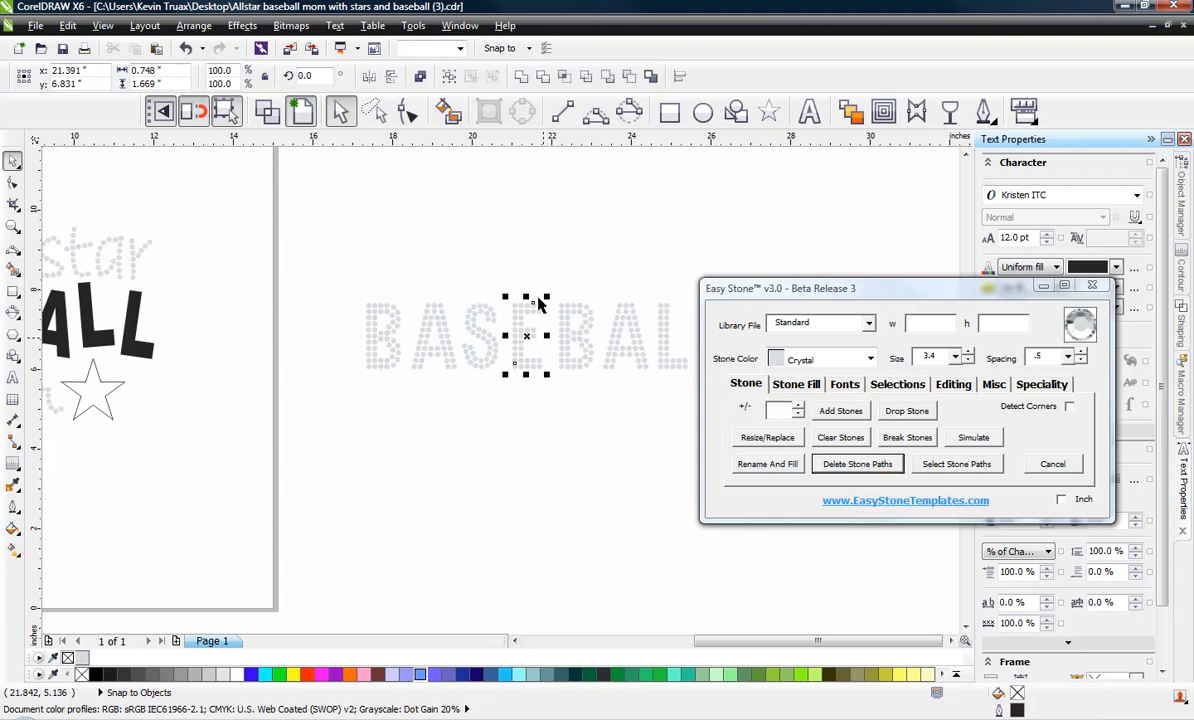
key("ctrl+g")
left_click_drag(546, 258, 600, 400)
key("ctrl+g")
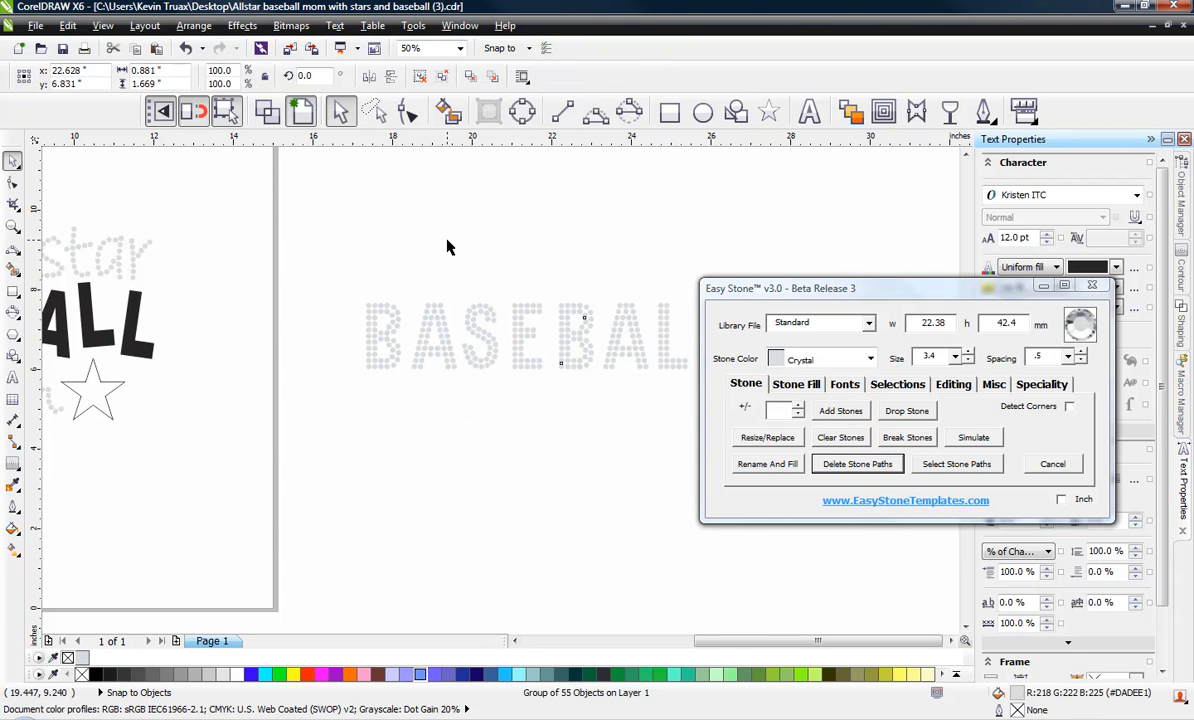
left_click(386, 257)
Group the stones of the second A and of the two Ls, one group per letter
scroll(386, 257, "down", 1)
scroll(388, 263, "down", 1)
scroll(514, 275, "up", 2)
left_click_drag(367, 237, 522, 474)
key("ctrl+g")
left_click_drag(523, 258, 603, 447)
key("ctrl+g")
left_click_drag(589, 256, 681, 459)
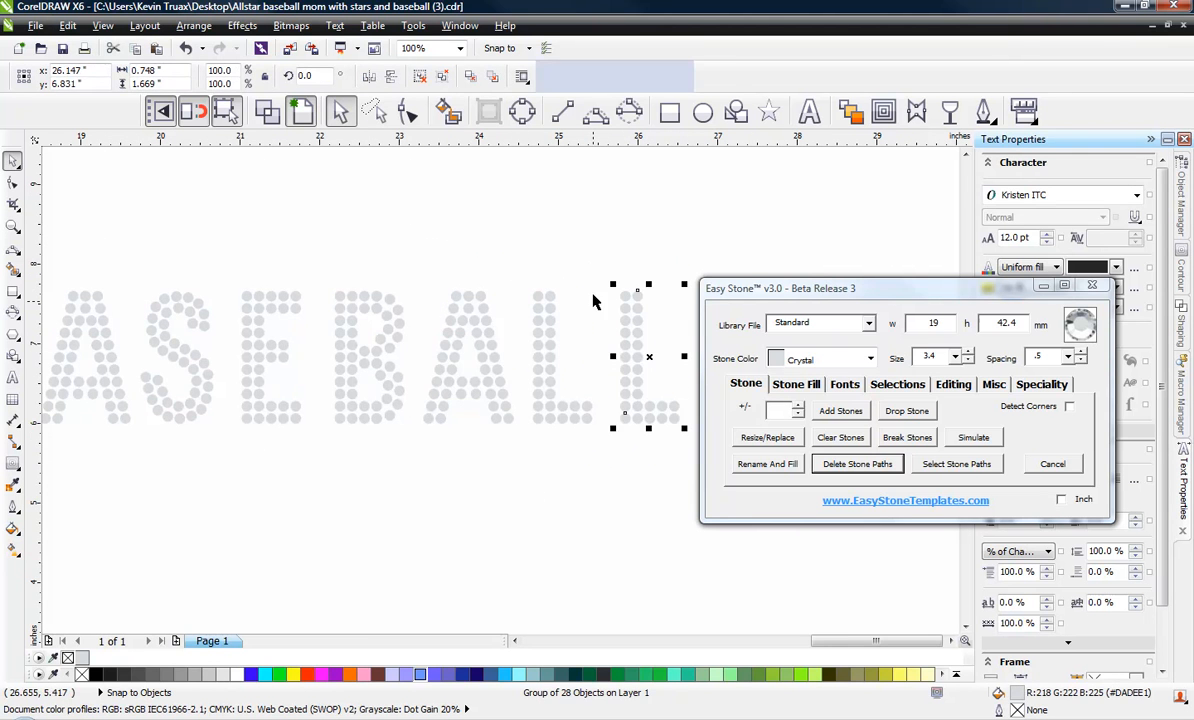
key("ctrl+g")
Place copies of the stone S, E, second B and second A over the matching letters of the black BASEBALL
scroll(608, 291, "down", 1)
scroll(590, 293, "down", 4)
scroll(537, 298, "up", 2)
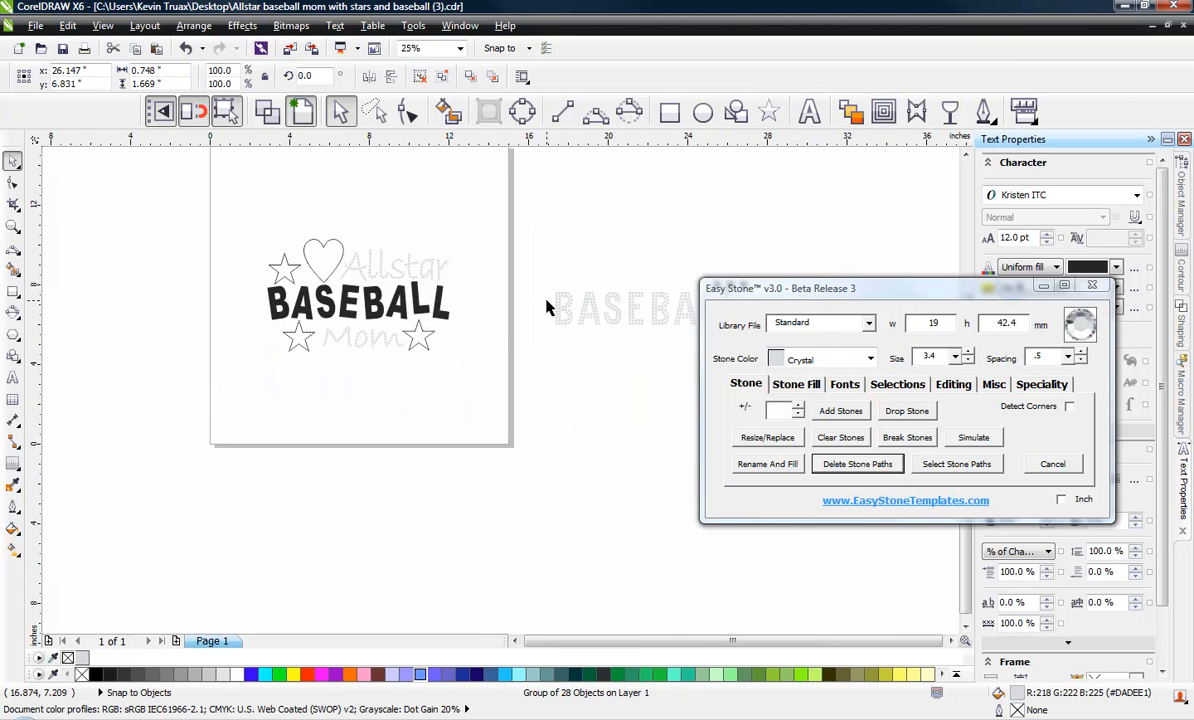
left_click_drag(573, 317, 199, 306)
left_click_drag(648, 322, 252, 302)
left_click_drag(667, 309, 108, 300)
scroll(407, 239, "down", 1)
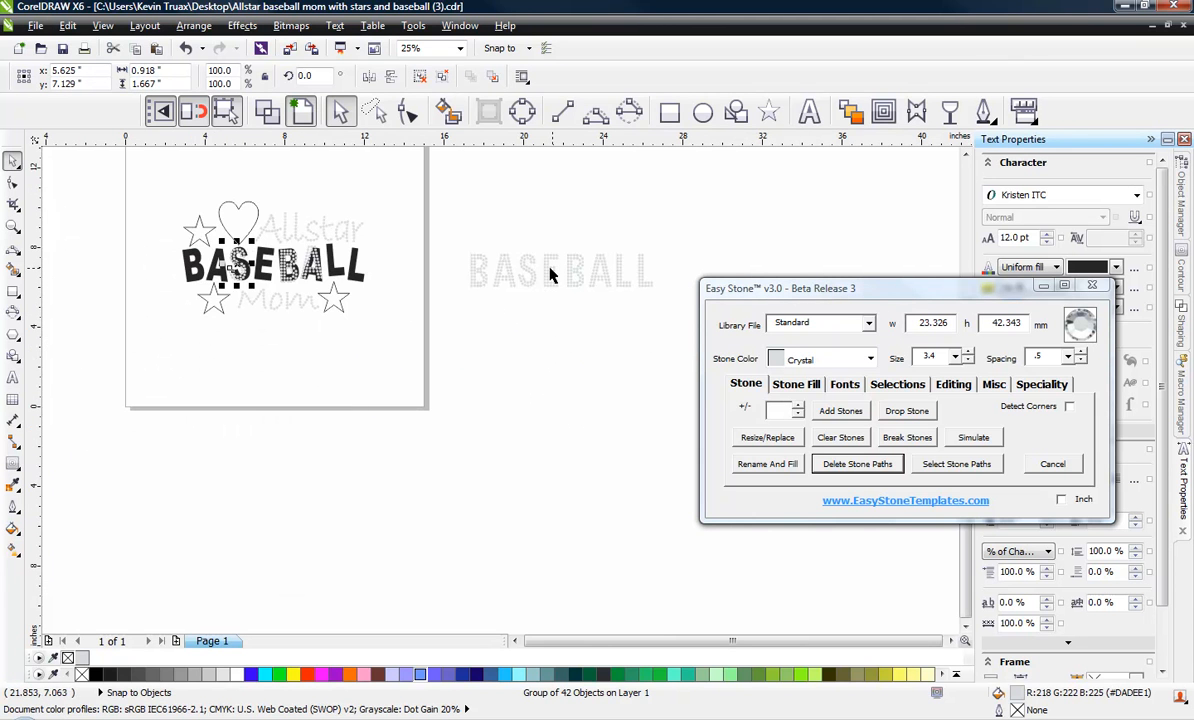
left_click_drag(540, 270, 263, 263)
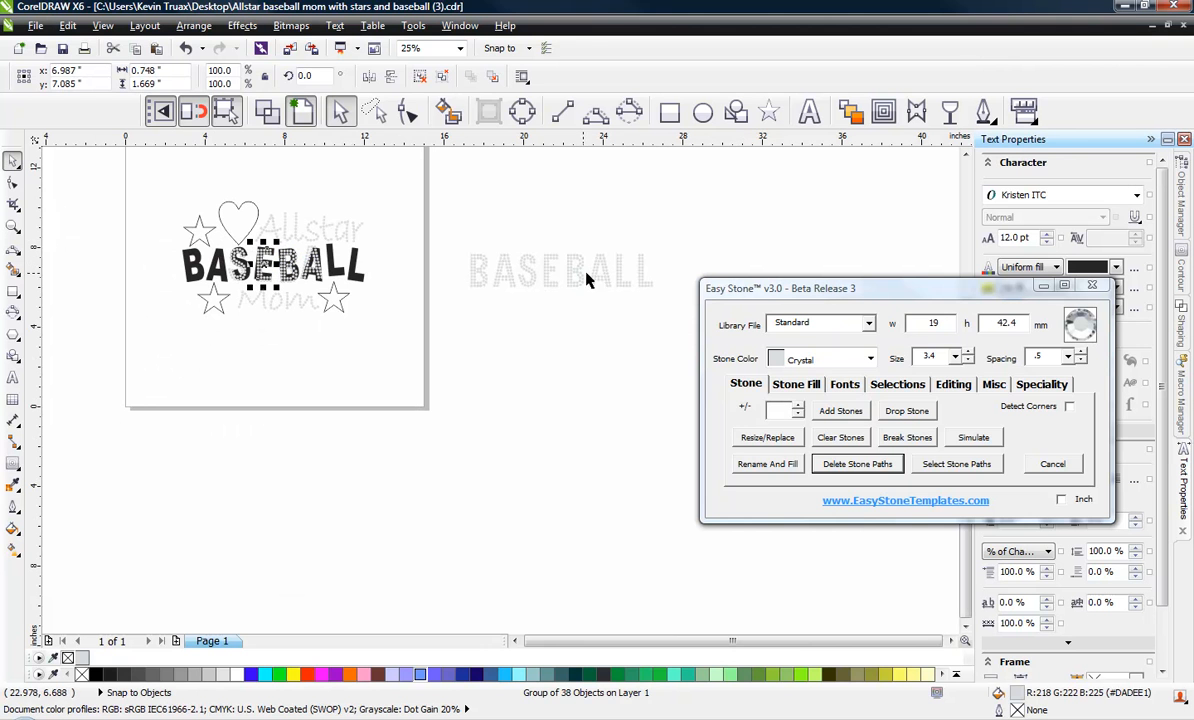
left_click(602, 299)
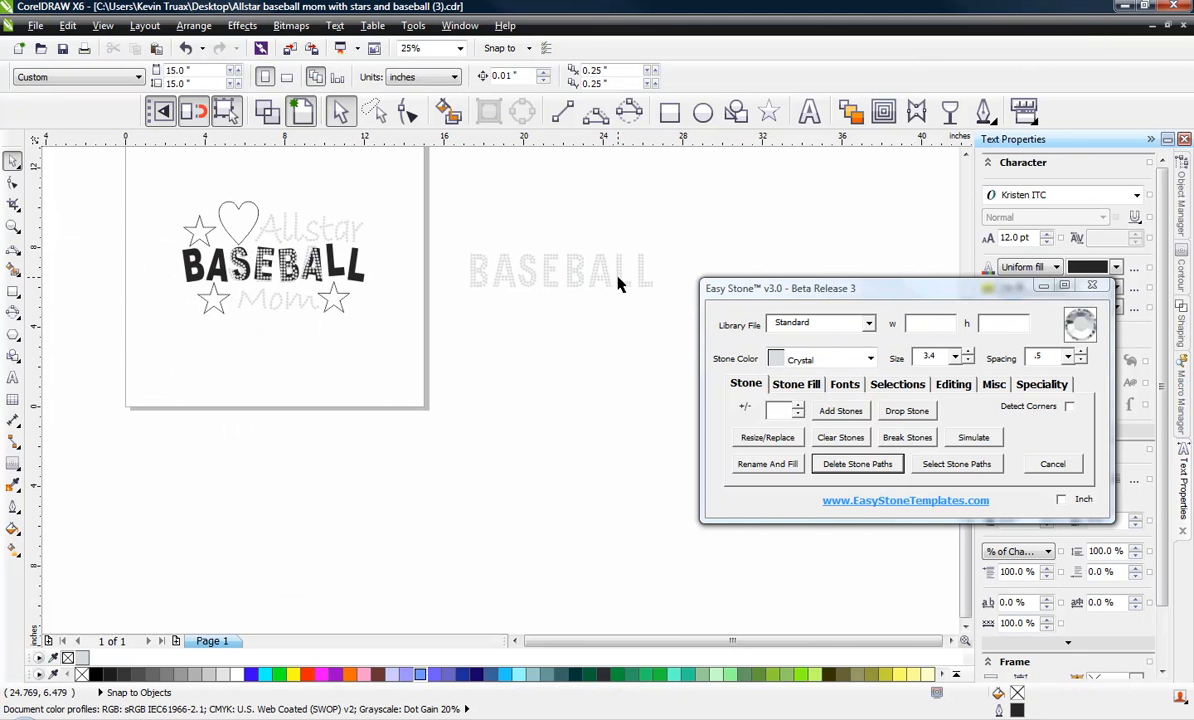
Place copies of the remaining stone letters, the two Ls, first A and first B, over their black counterparts
left_click_drag(618, 277, 251, 300)
scroll(334, 264, "up", 2)
right_click(450, 294)
scroll(470, 286, "down", 2)
scroll(318, 296, "up", 2)
right_click(288, 308)
right_click(289, 296)
left_click_drag(426, 288, 236, 295)
Rotate the first B's stone group to 7.4° and move it up and left to fit the black B
scroll(213, 288, "up", 2)
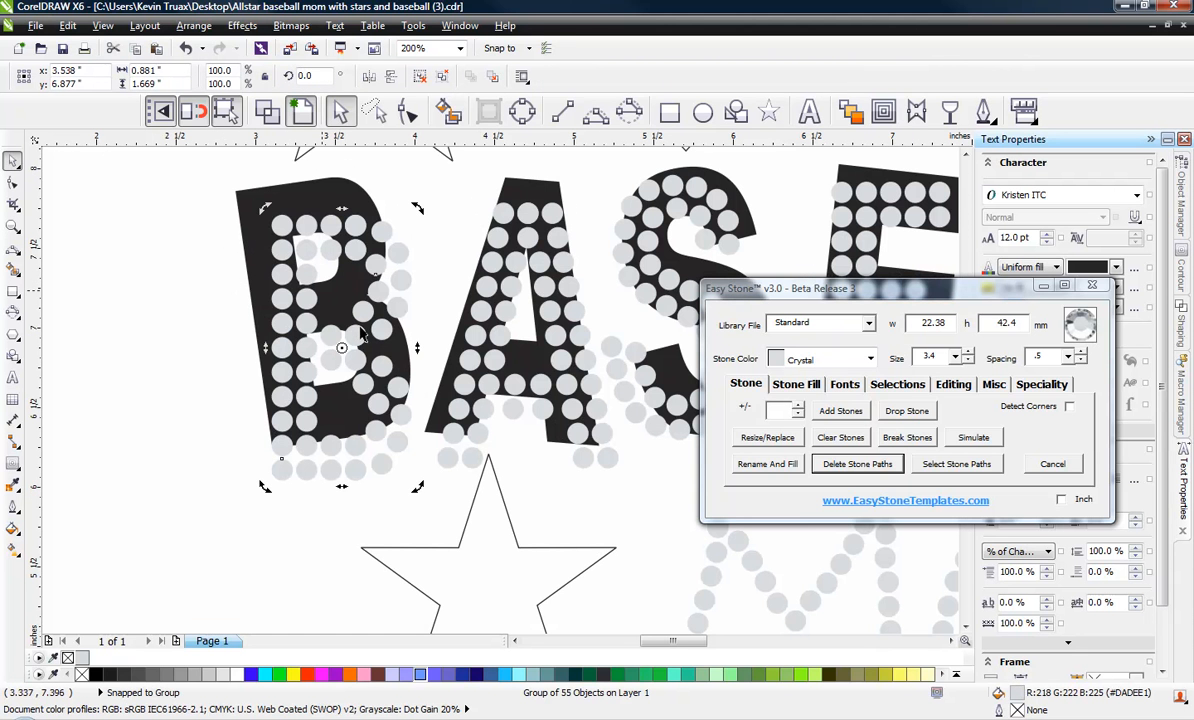
left_click_drag(420, 486, 453, 482)
left_click_drag(340, 471, 322, 436)
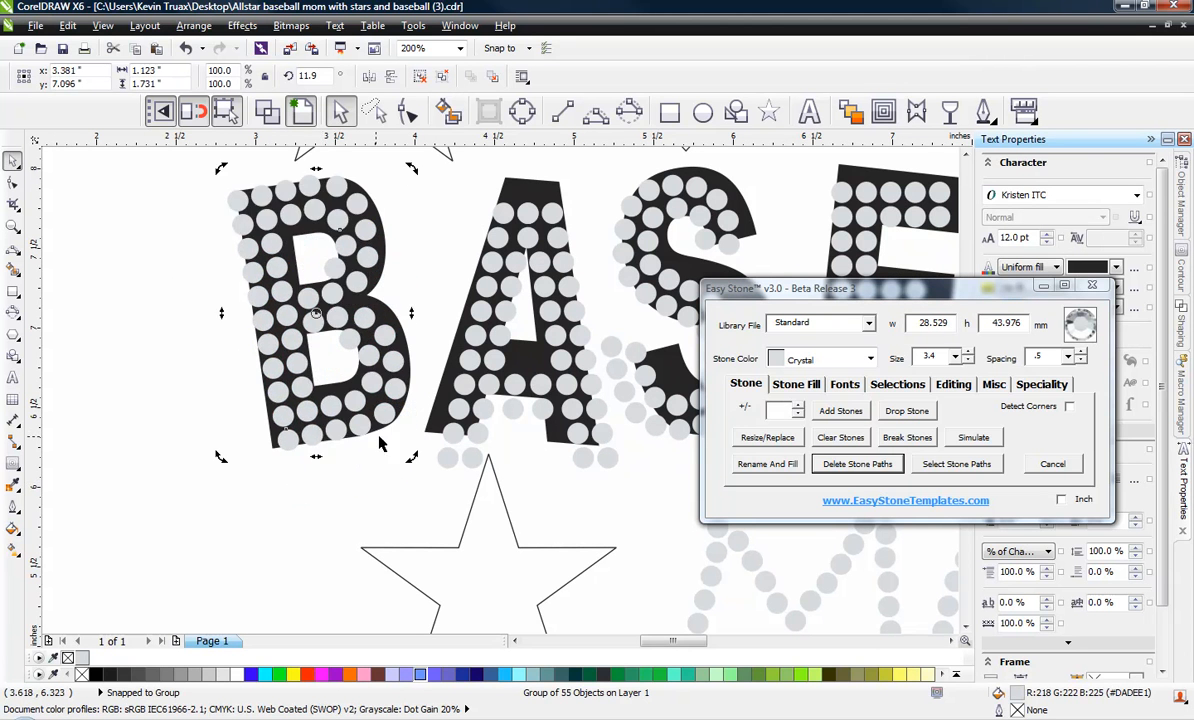
left_click_drag(412, 456, 400, 469)
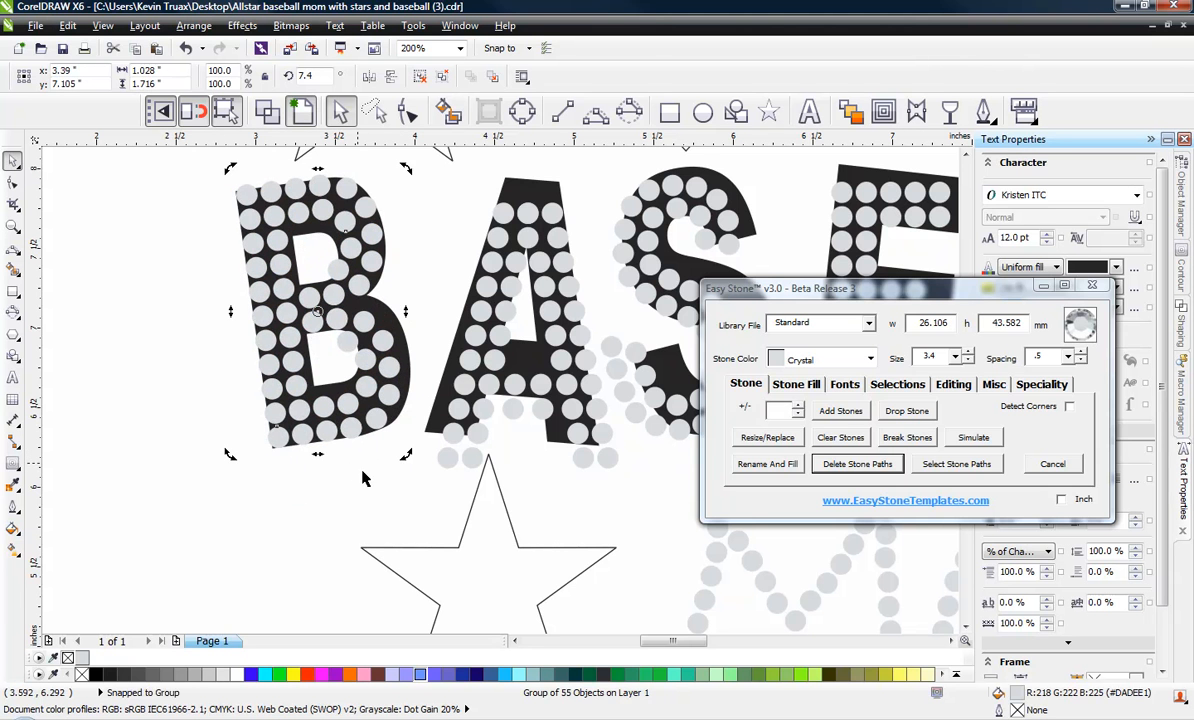
Move the first A's stone group up onto the black A and rotate it slightly clockwise to match the tilt
left_click(425, 455)
left_click(455, 444)
left_click_drag(454, 440, 451, 413)
left_click(451, 413)
left_click_drag(619, 451, 585, 440)
left_click(529, 443)
Move the S's stone group slightly to the right so it sits inside the black S
scroll(314, 284, "down", 1)
scroll(502, 289, "up", 1)
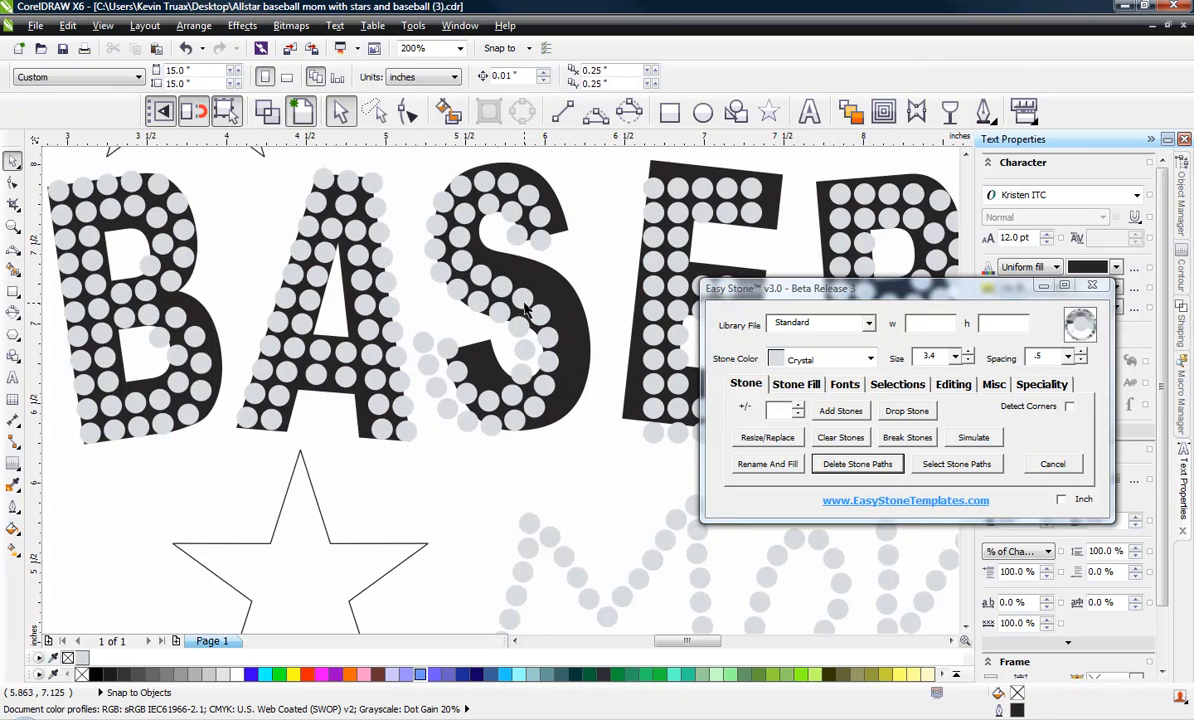
left_click(521, 302)
left_click_drag(521, 300, 541, 296)
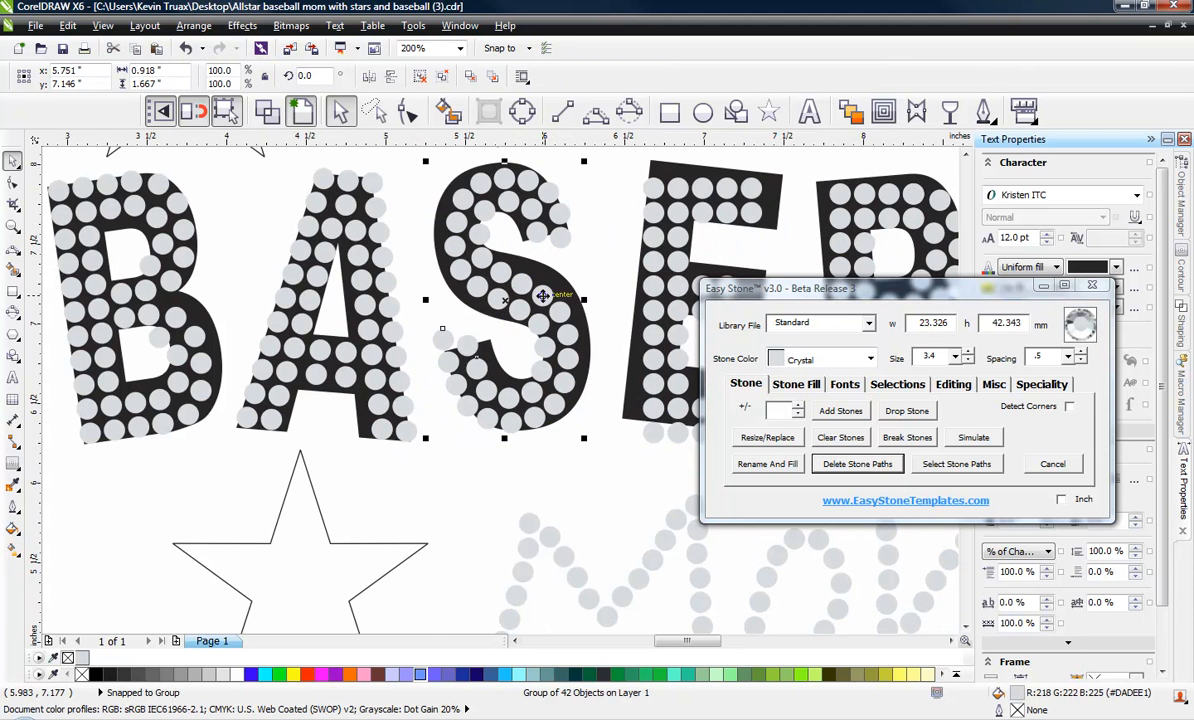
Rotate the E's stone group to 355.1° and fit it over the black E
scroll(541, 296, "down", 1)
scroll(343, 275, "up", 1)
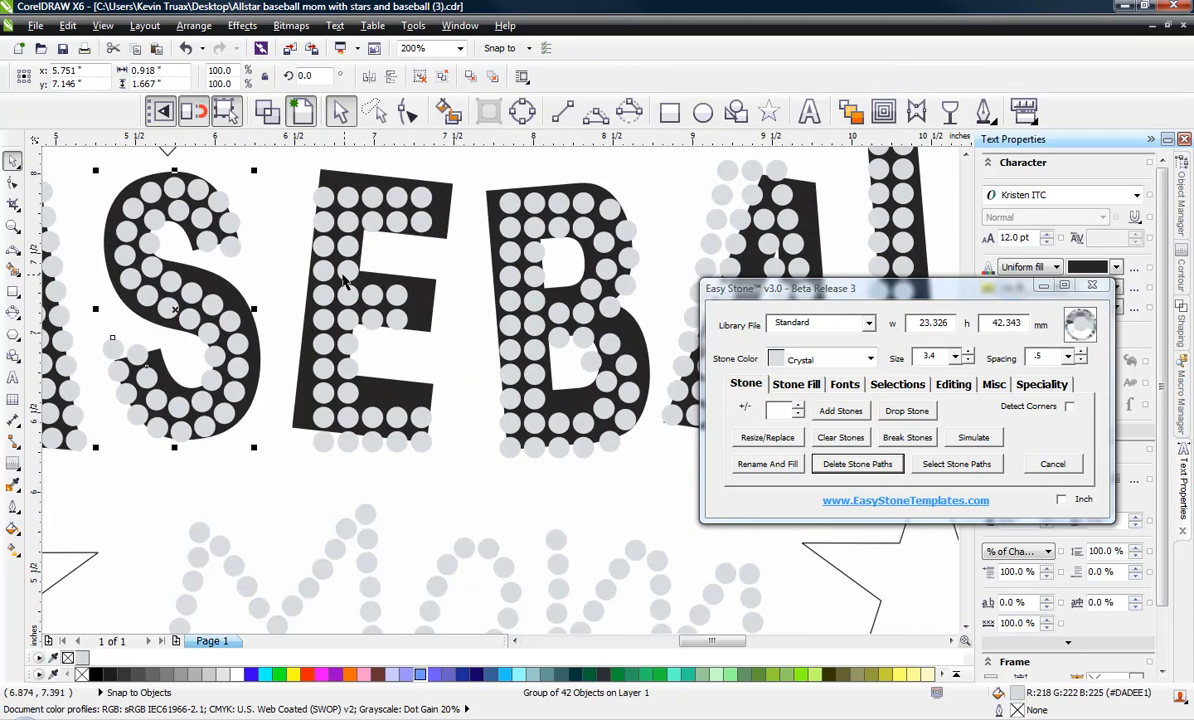
left_click(343, 275)
left_click(343, 275)
mouse_move(440, 180)
left_mouse_down()
mouse_move(459, 210)
mouse_move(441, 178)
left_mouse_up()
Rotate the second B's stone group slightly counterclockwise and move it up and left onto the black B
left_click(508, 278)
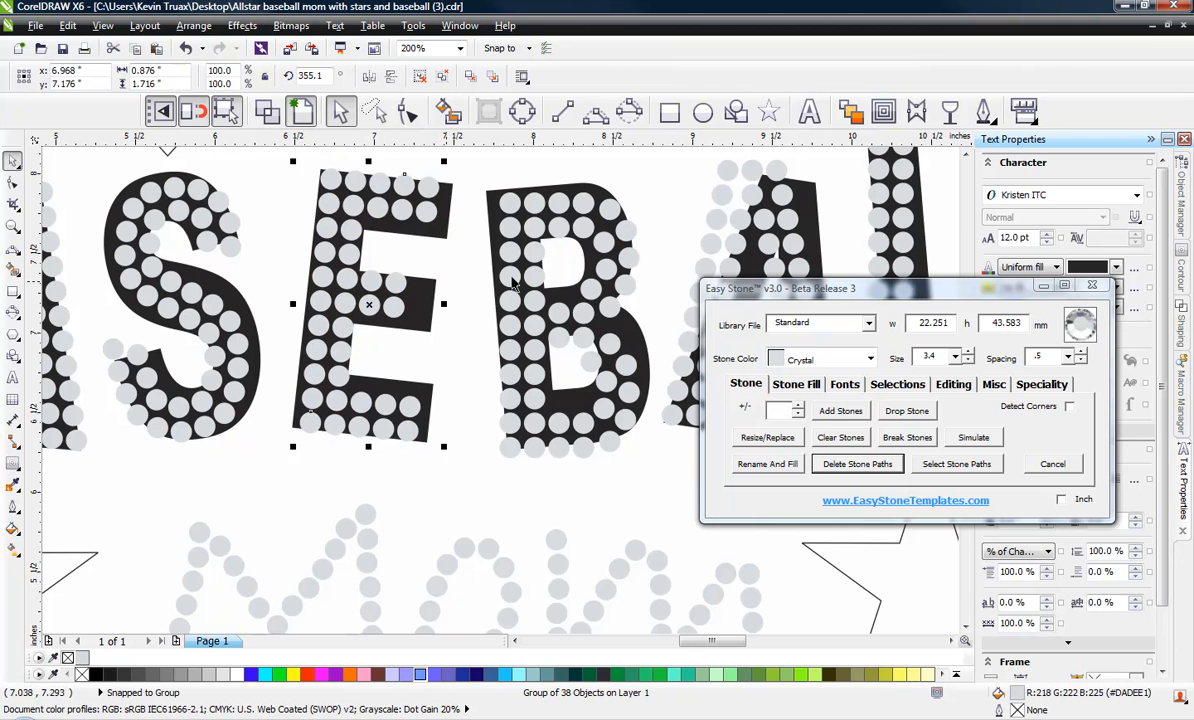
left_click(512, 281)
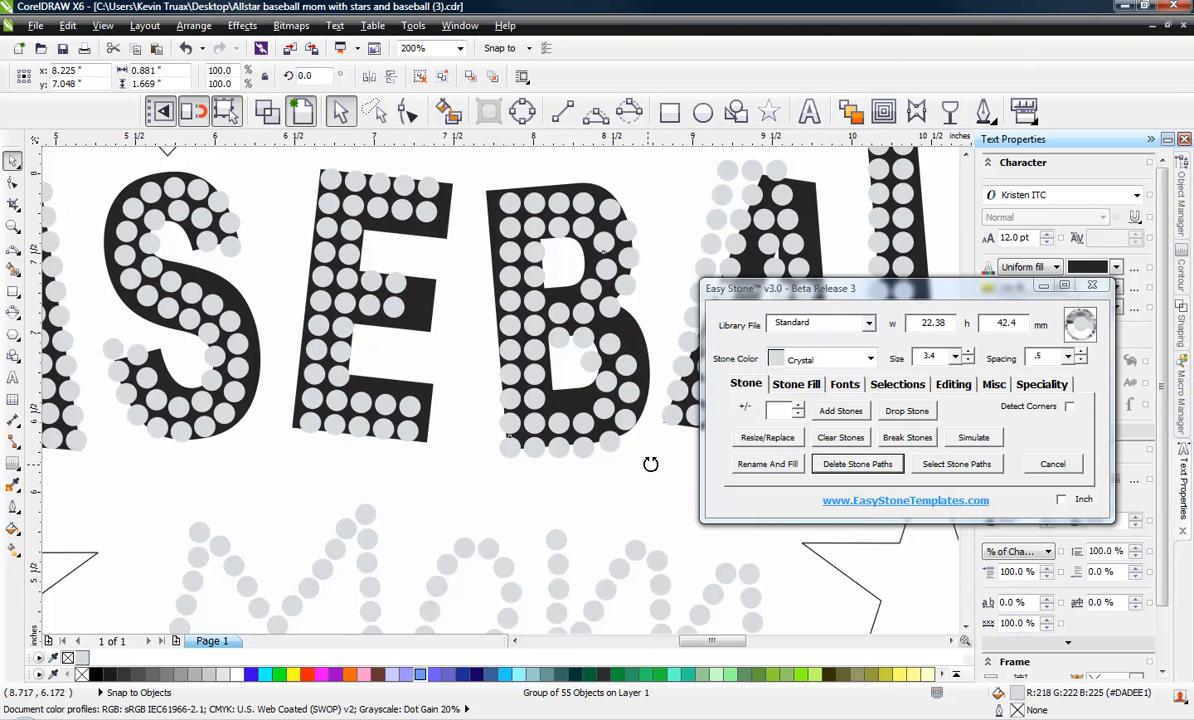
mouse_move(650, 455)
left_mouse_down()
mouse_move(637, 469)
mouse_move(647, 477)
left_mouse_up()
left_click(594, 470)
left_click(569, 455)
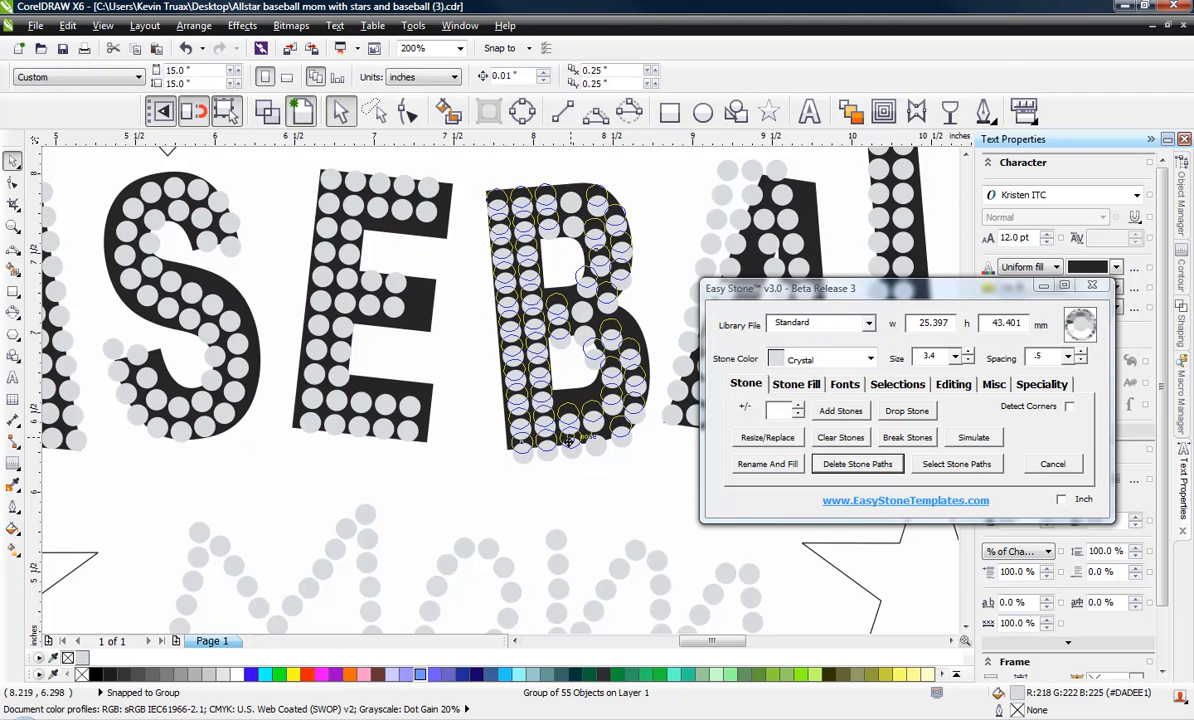
Rotate the second A's stone group to 349.6° and move it down onto the black A
scroll(381, 355, "down", 3)
scroll(563, 315, "up", 3)
double_click(565, 312)
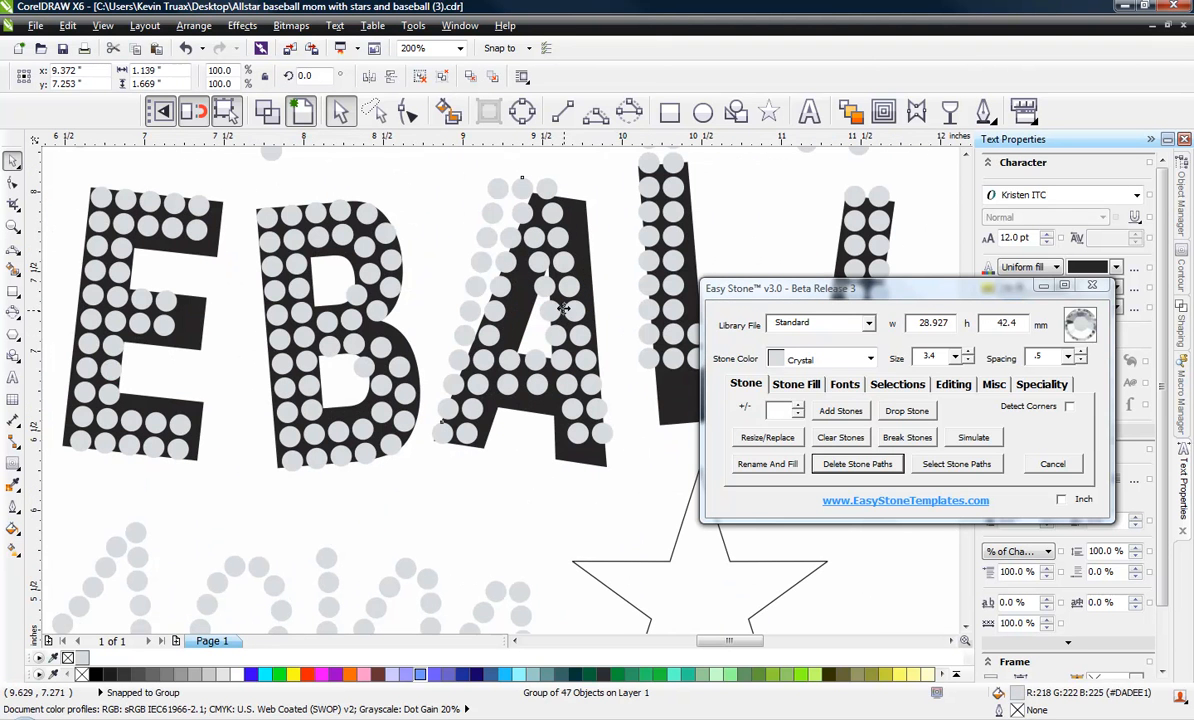
left_click_drag(620, 452, 595, 433)
scroll(420, 298, "down", 2)
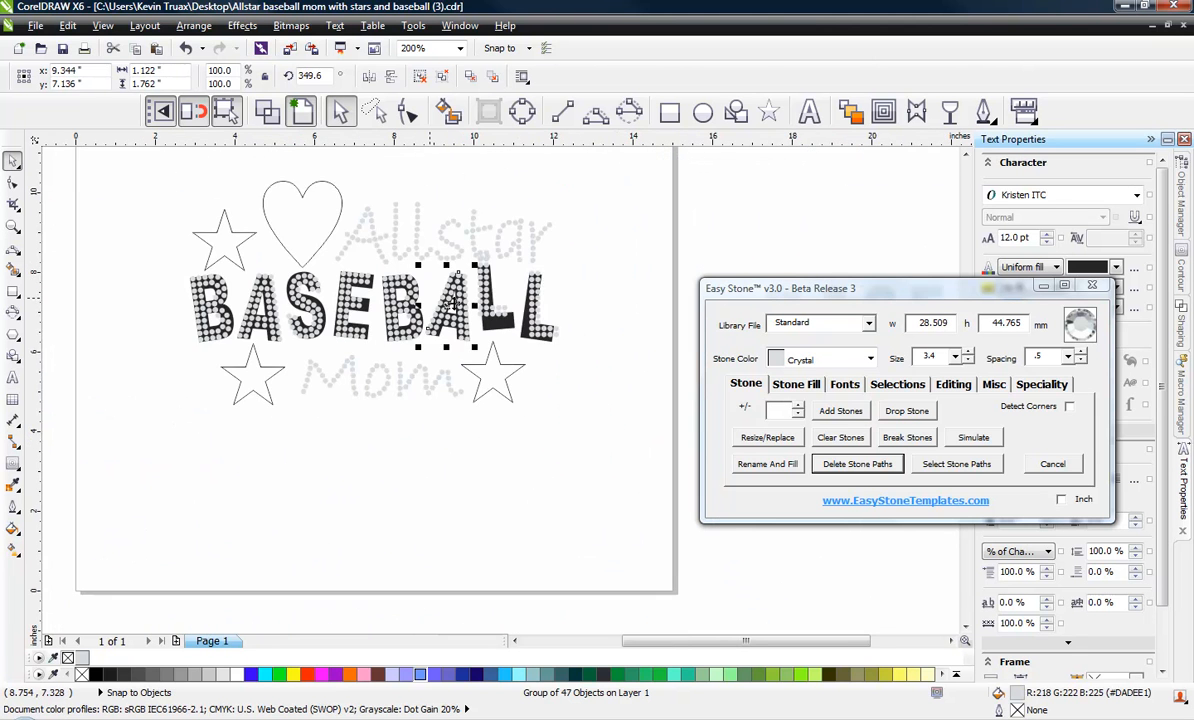
Move the first L's stone group down onto the black L, rotate it to 4.2° and shift it left to fit
scroll(505, 311, "up", 1)
left_click(496, 309)
left_click_drag(496, 309, 540, 340)
left_click(515, 343)
scroll(484, 398, "up", 1)
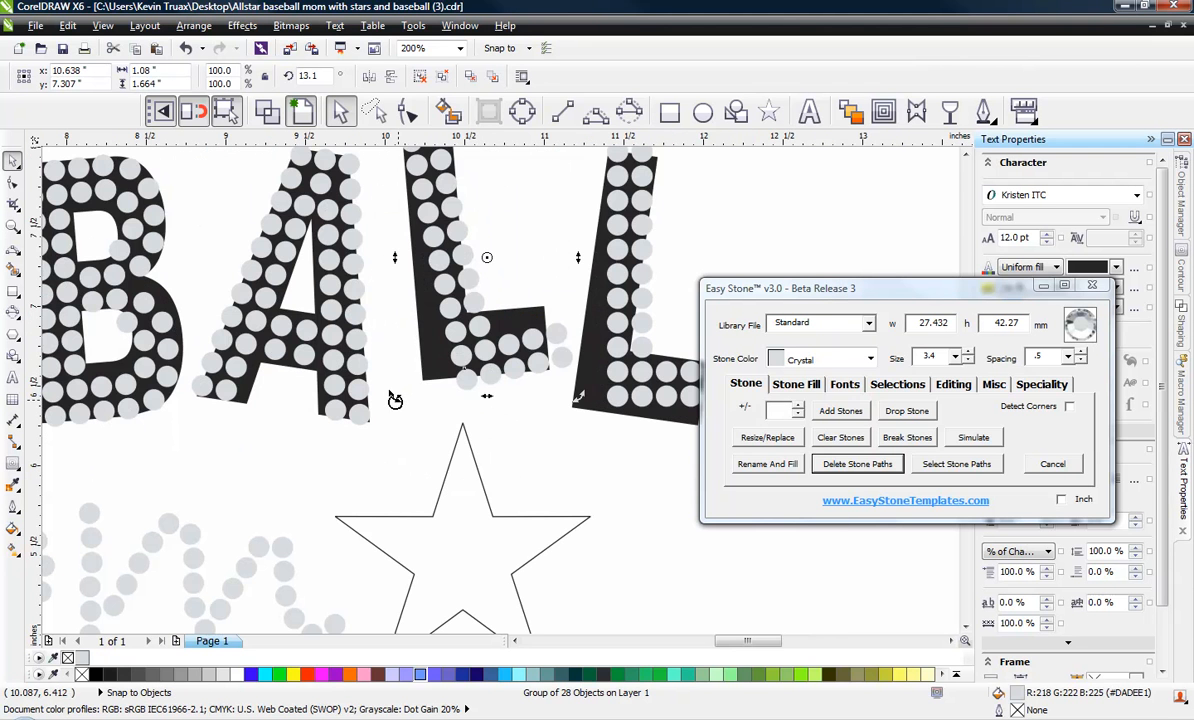
left_click_drag(381, 398, 342, 380)
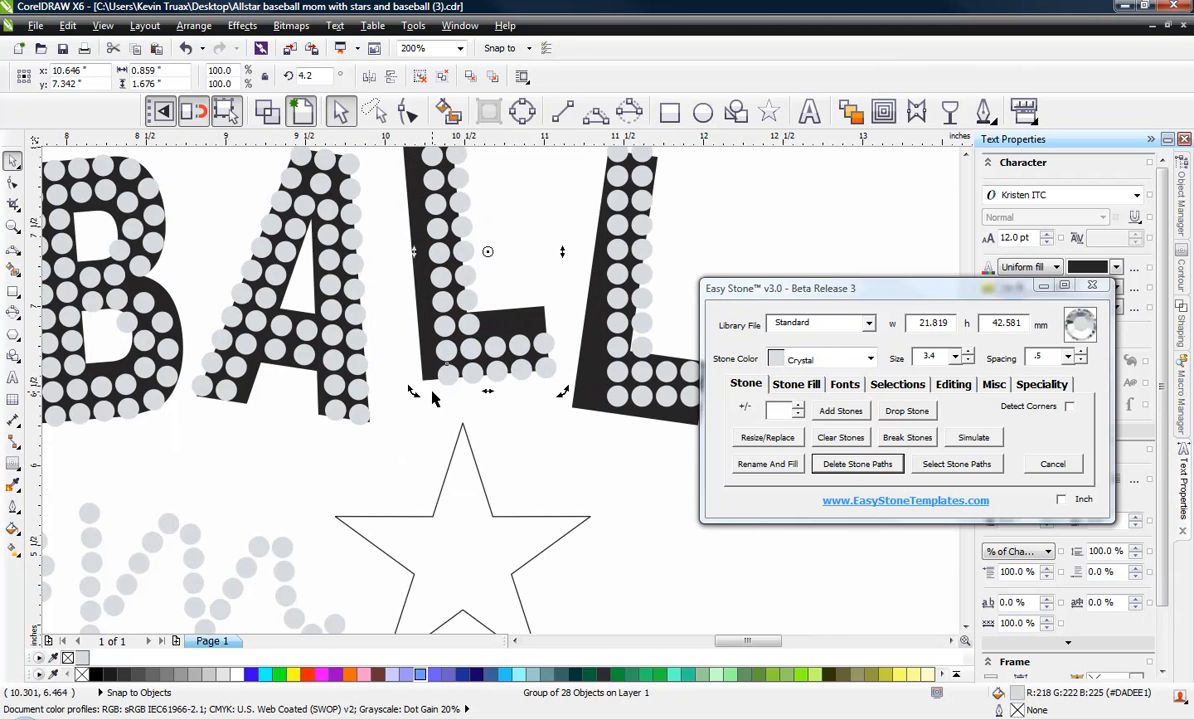
left_click(476, 401)
left_click_drag(460, 346, 446, 348)
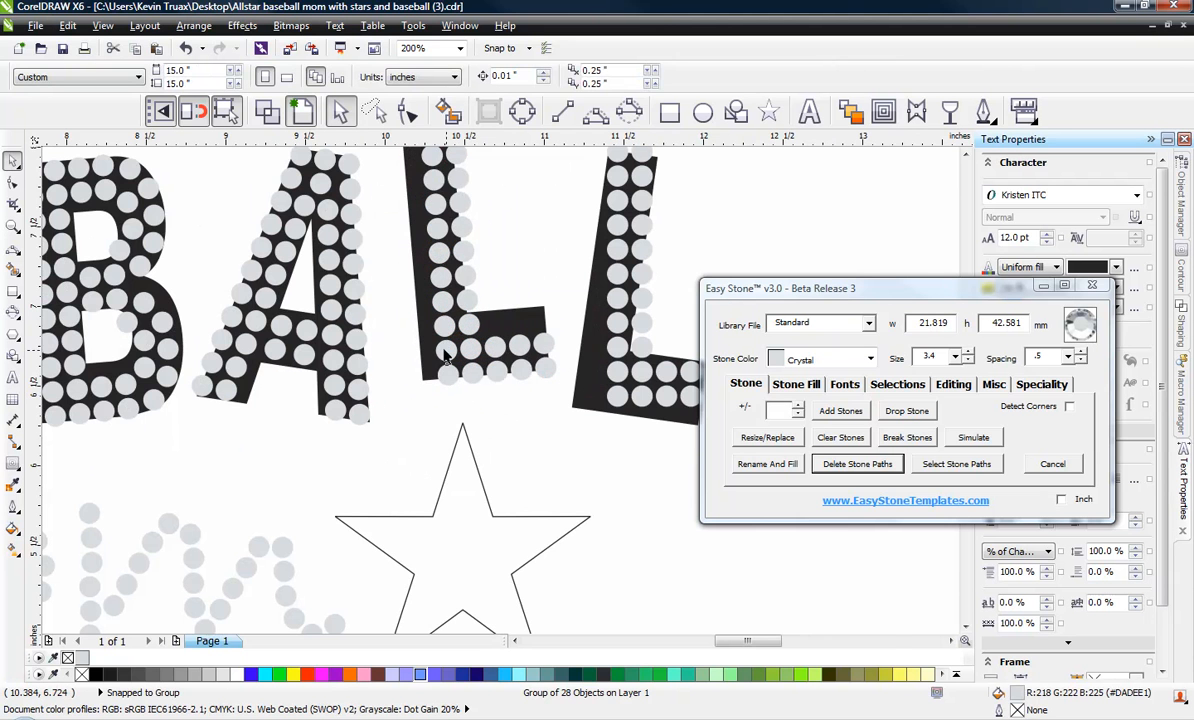
Rotate the last L's stone group clockwise to match the black L's tilt and move it into place over it
scroll(400, 331, "down", 1)
left_click(404, 338)
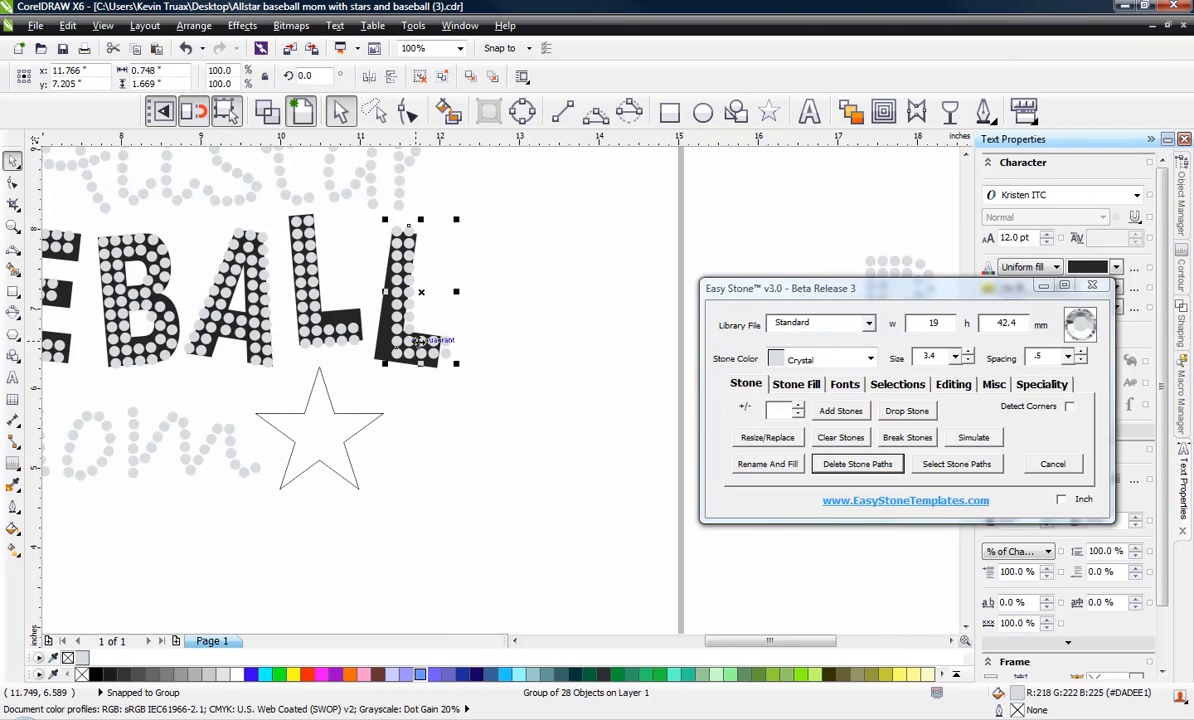
left_click(404, 338)
left_click_drag(457, 369, 442, 387)
scroll(412, 340, "up", 2)
left_click_drag(409, 347, 417, 364)
left_click(408, 266)
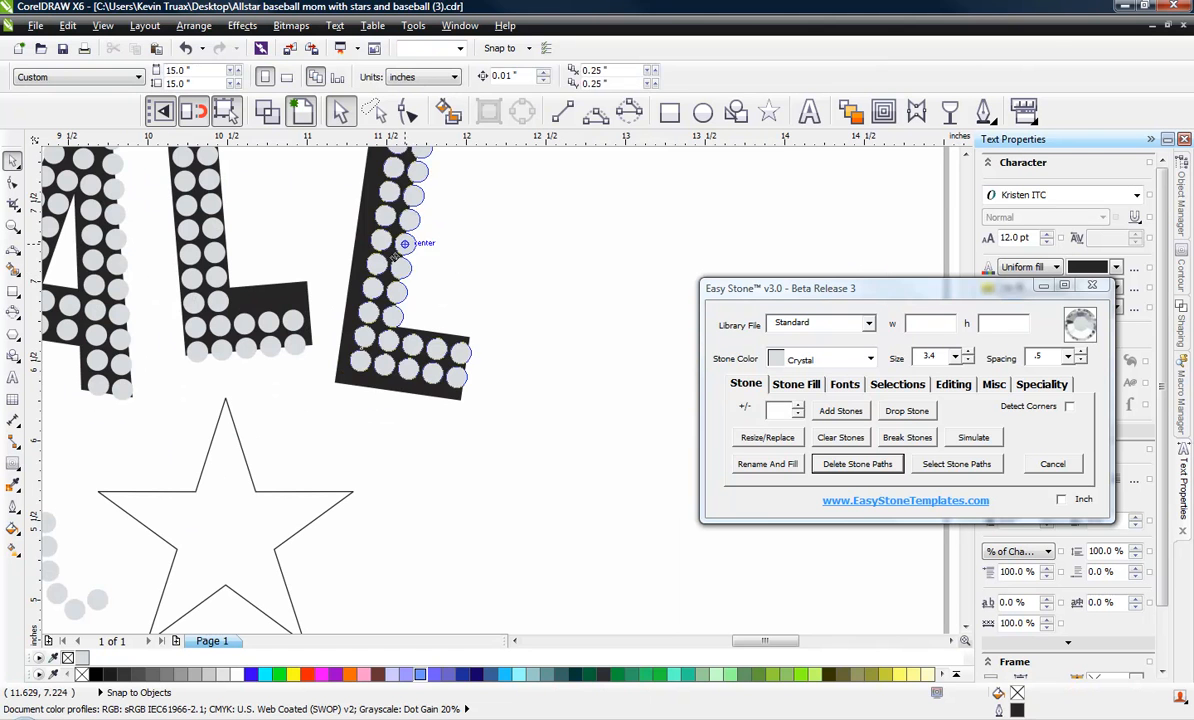
left_click_drag(404, 243, 394, 259)
left_click(450, 254)
Delete the black last L behind its stones
scroll(491, 281, "down", 1)
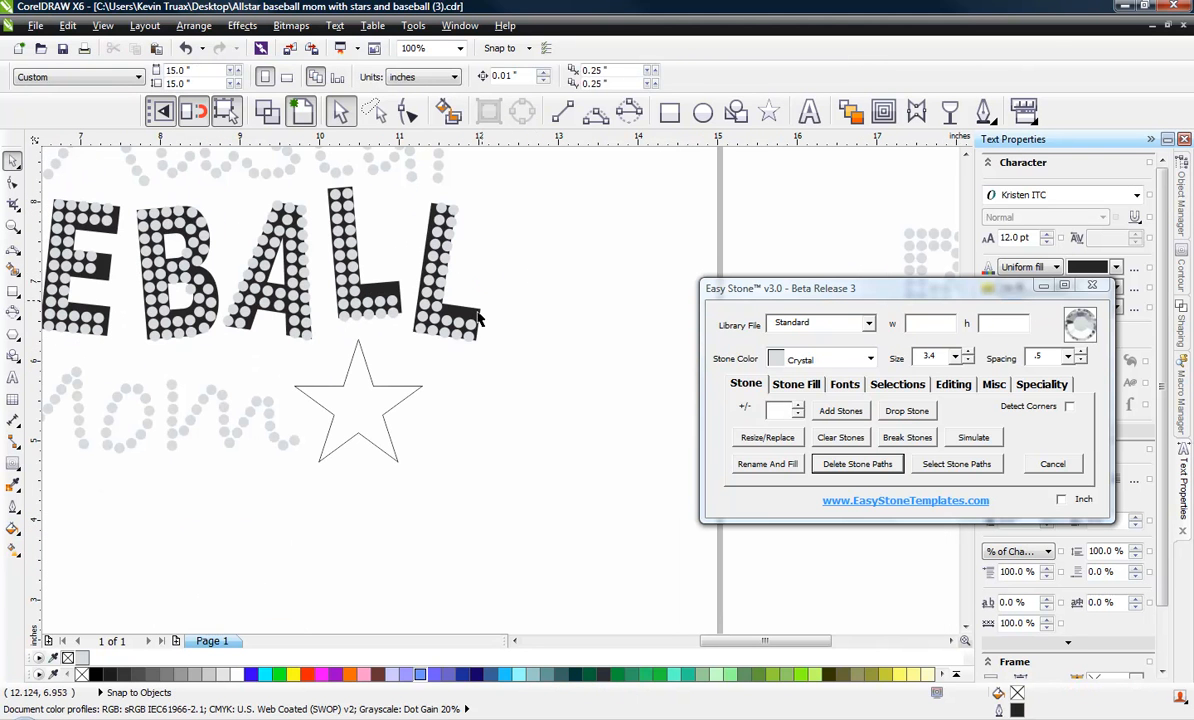
left_click(478, 316)
left_click(479, 316)
key("Delete")
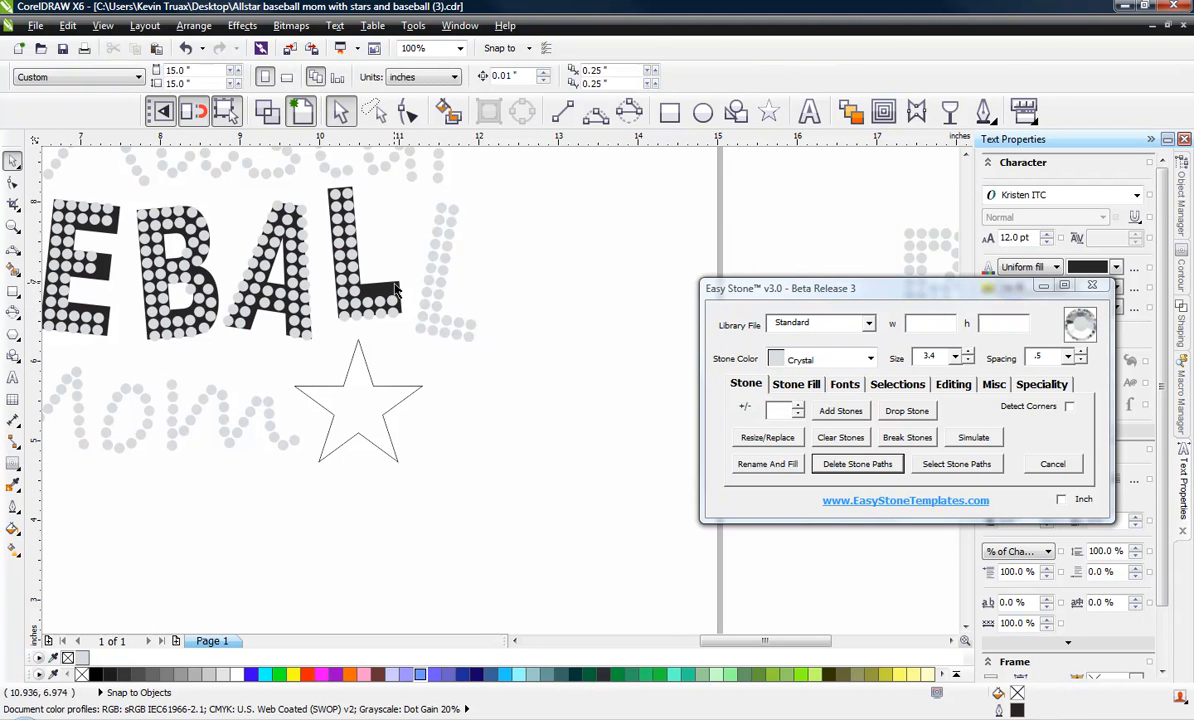
Delete the black first L, second A, second B, E and S behind their stone letters
left_click(335, 300)
key("Delete")
left_click(245, 302)
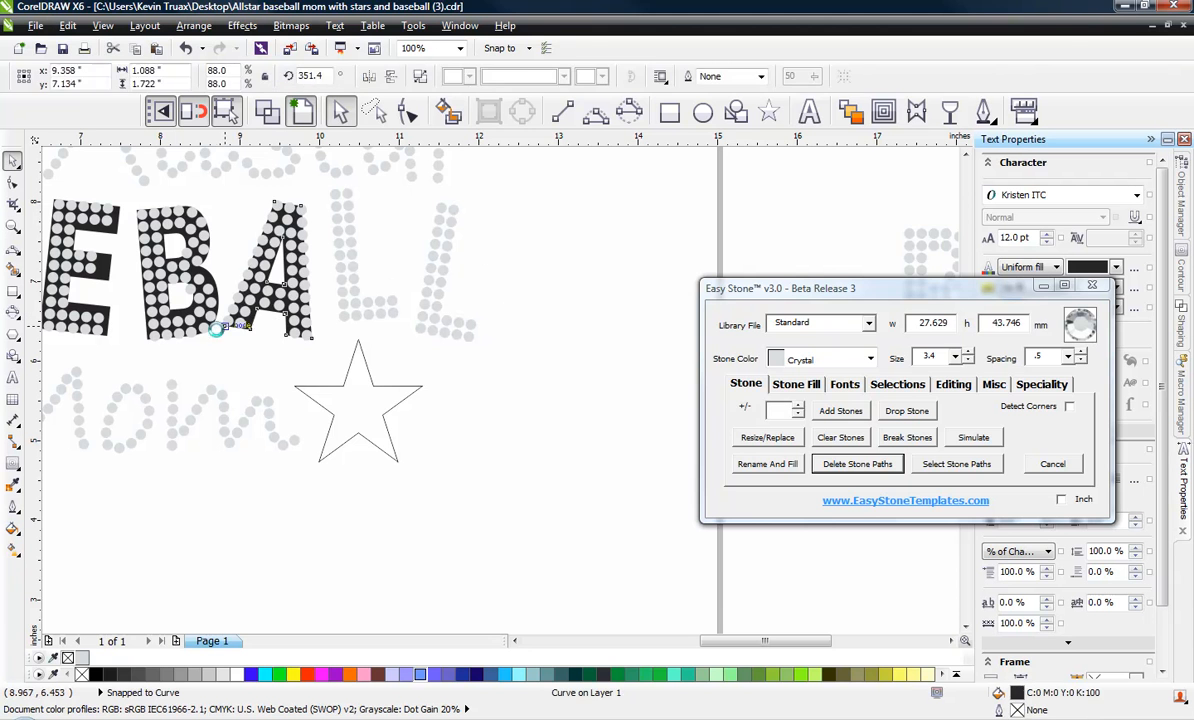
key("Delete")
left_click(210, 275)
key("Delete")
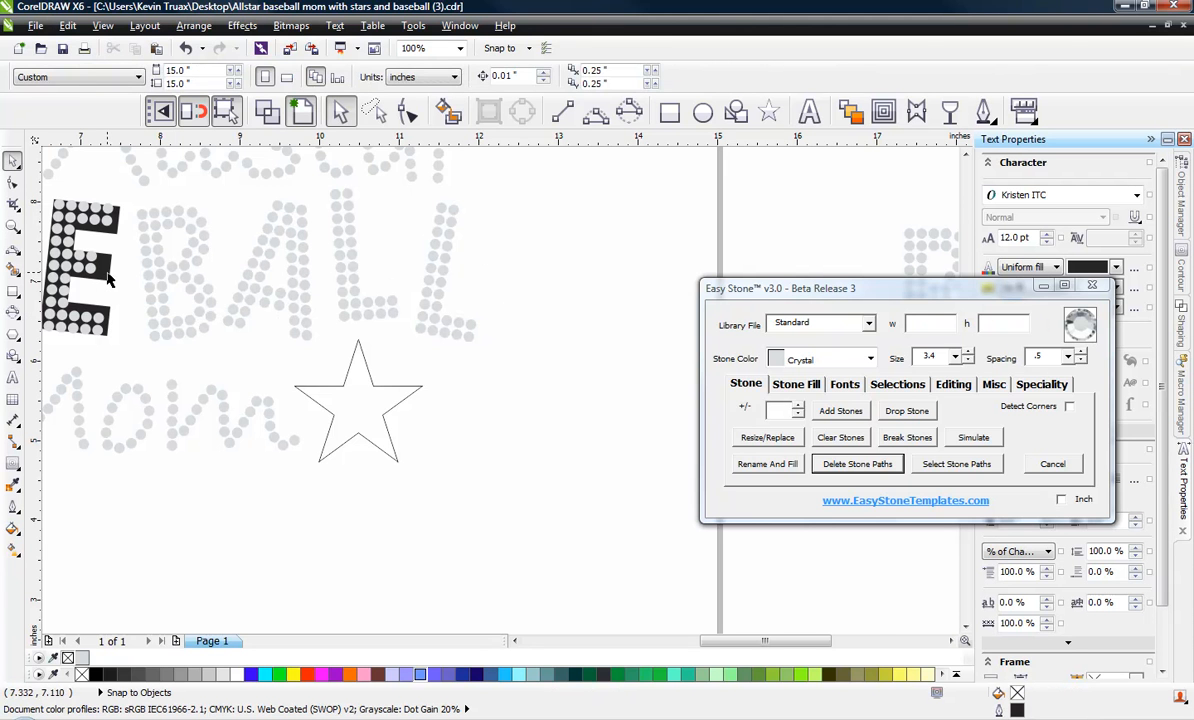
left_click(102, 262)
key("Delete")
scroll(520, 268, "down", 2)
scroll(300, 275, "up", 2)
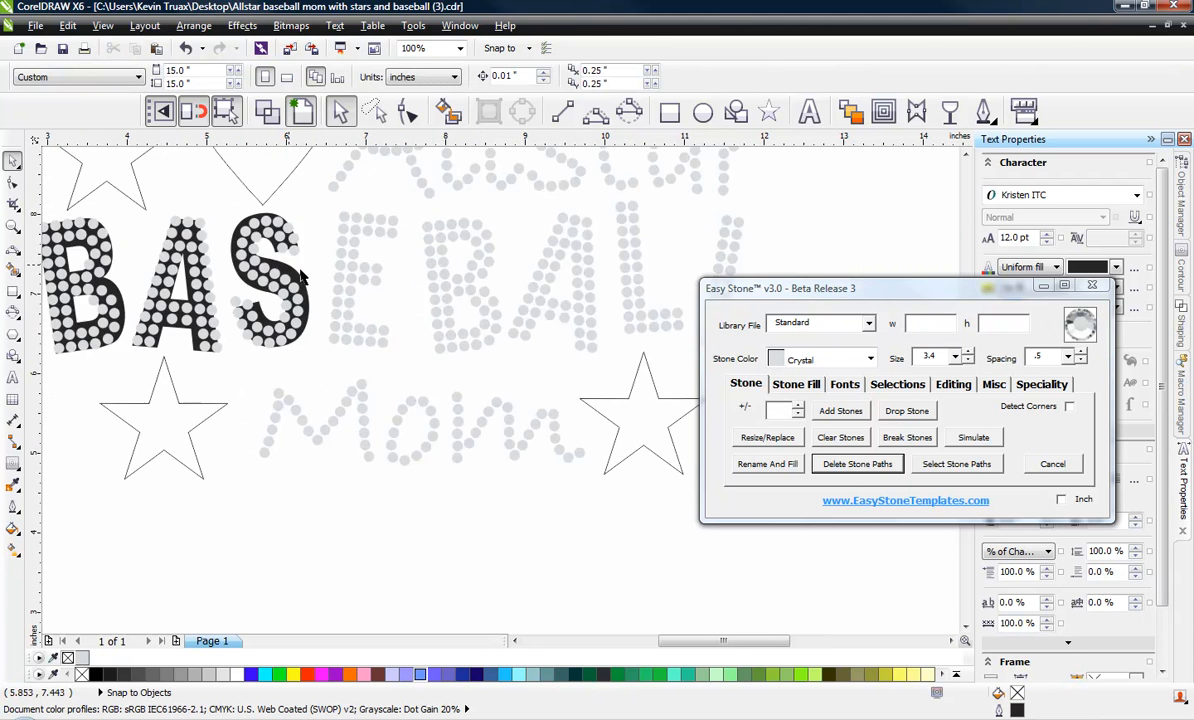
left_click(311, 286)
key("Delete")
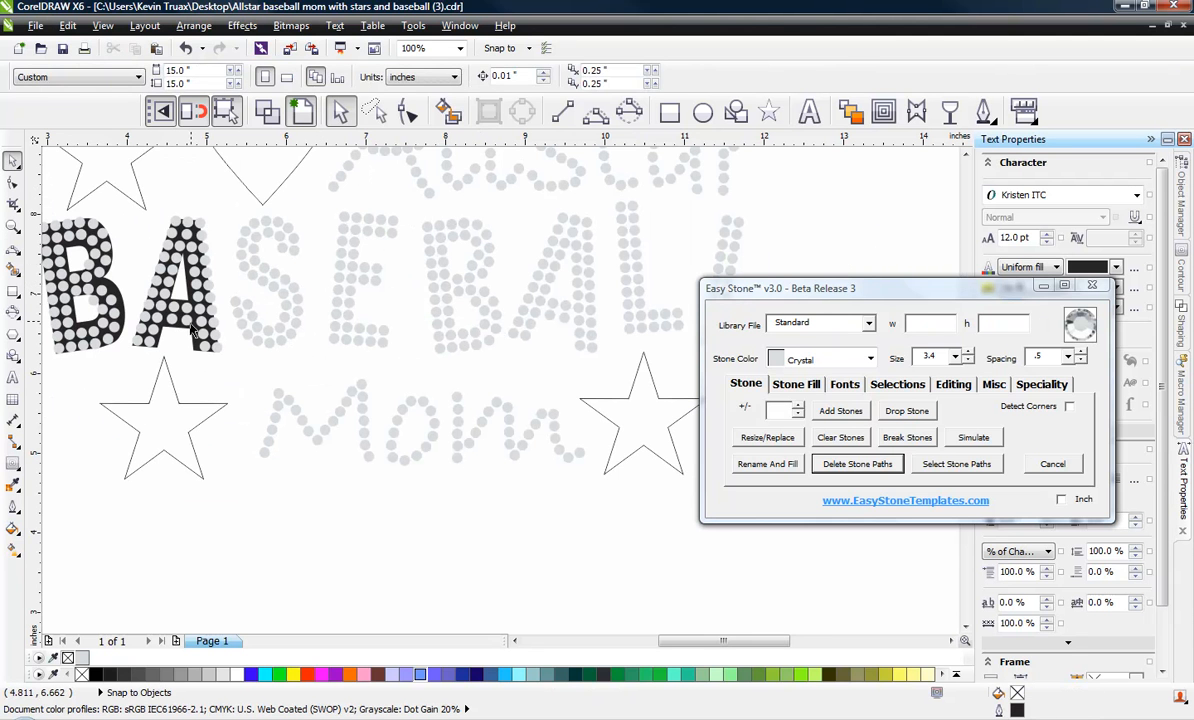
left_click(188, 328)
key("Delete")
left_click(117, 296)
key("Delete")
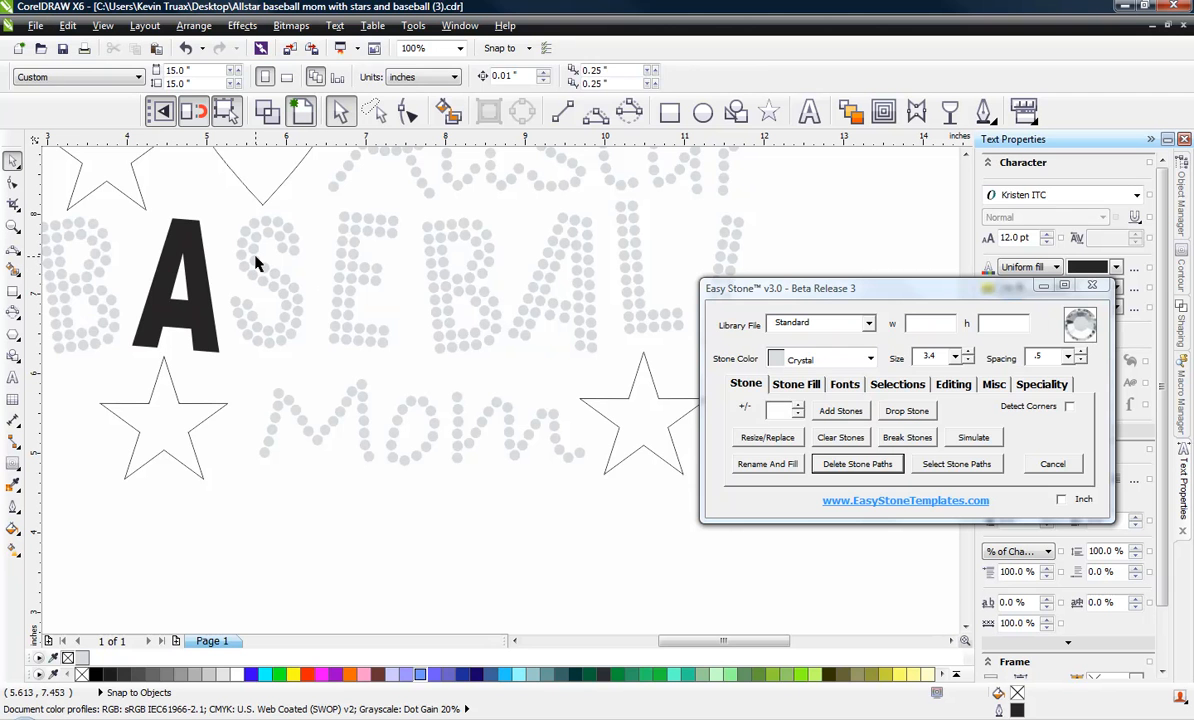
key("ctrl+z")
key("ctrl+z")
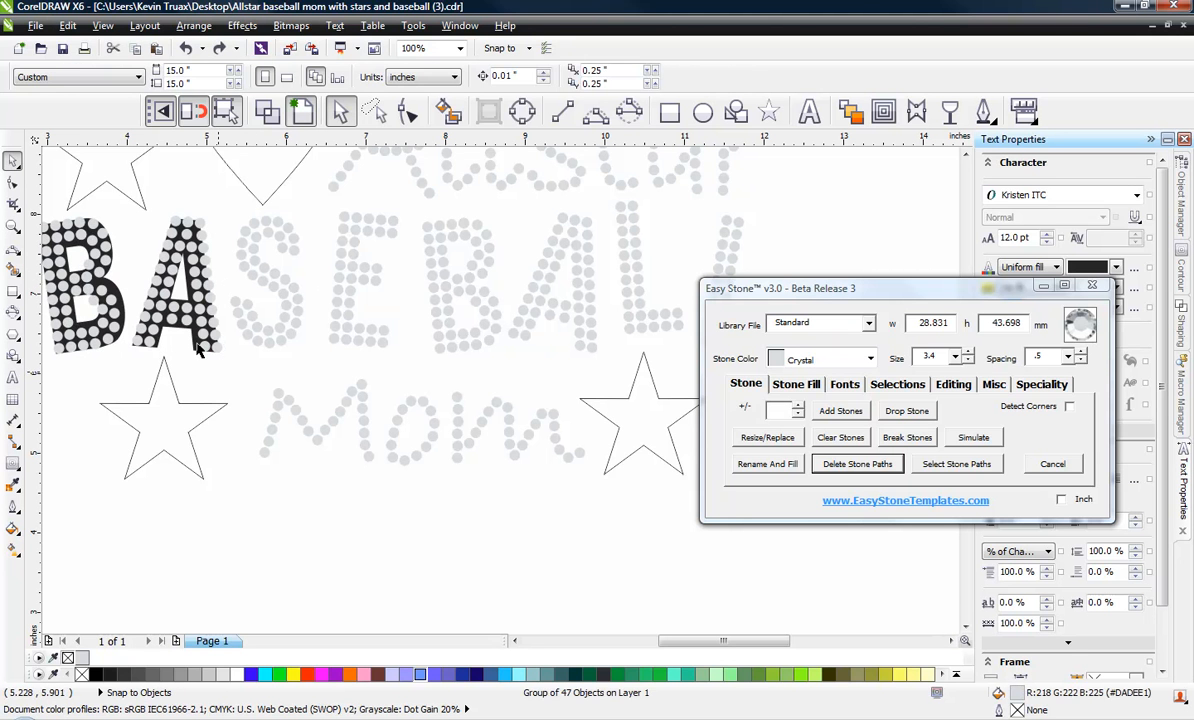
Delete the black first A and first B of BASEBALL, keeping their stone groups
left_click(192, 346)
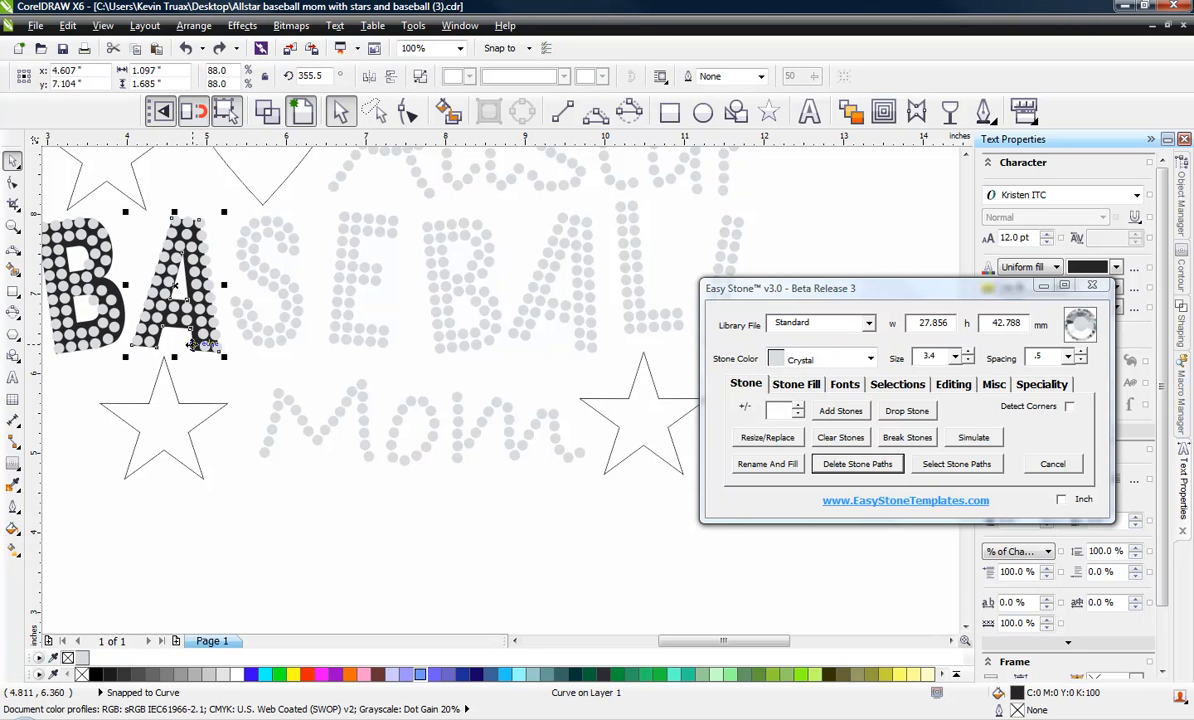
key("Delete")
left_click(100, 262)
key("Delete")
Group the eight stone letters of BASEBALL into one object
scroll(317, 342, "down", 2)
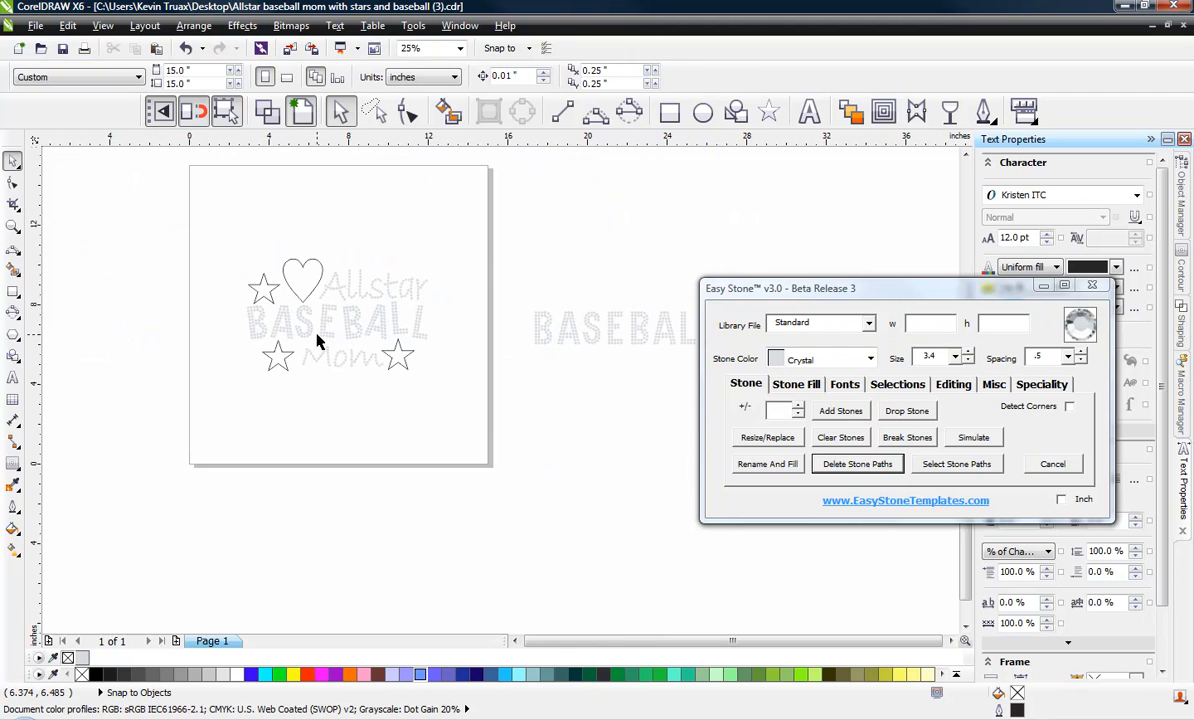
scroll(321, 310, "up", 1)
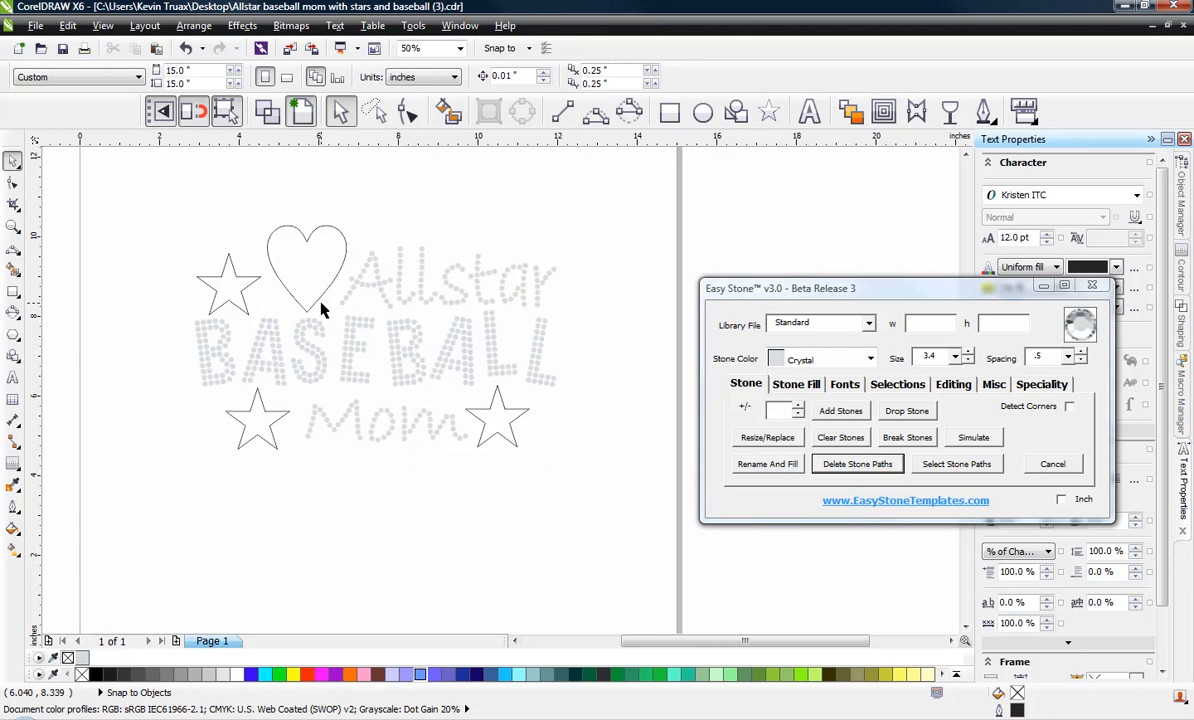
left_click(220, 349)
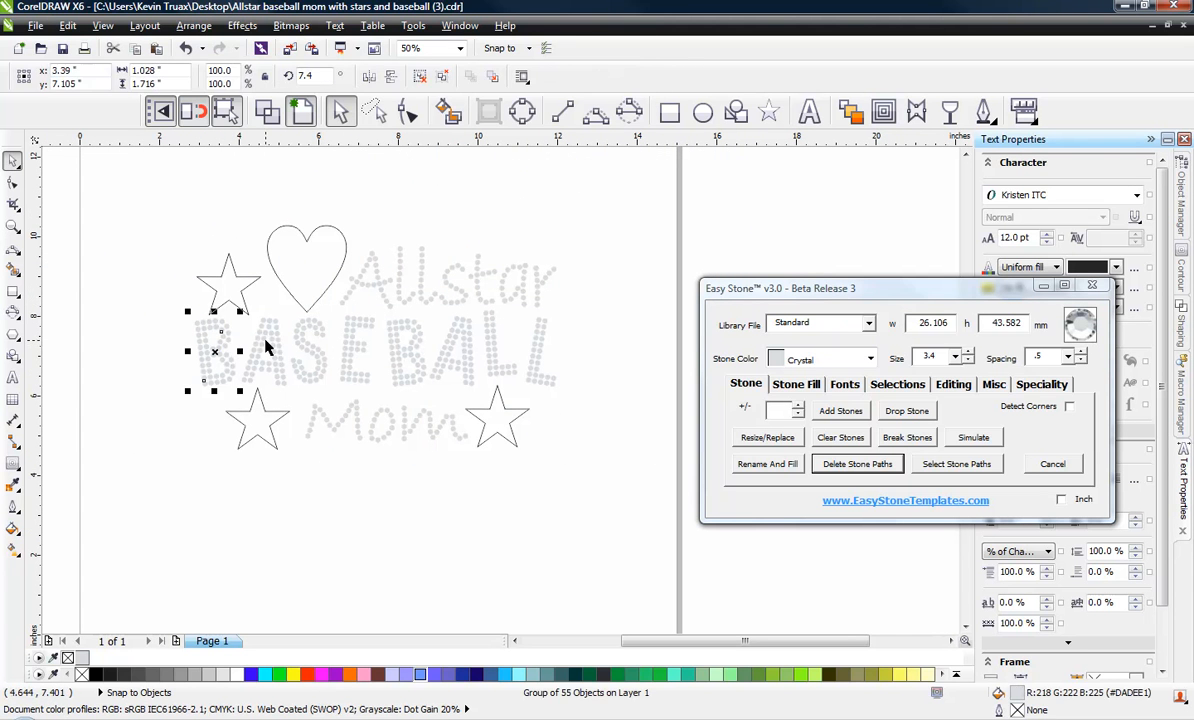
left_click(268, 343, "shift")
left_click(322, 348, "shift")
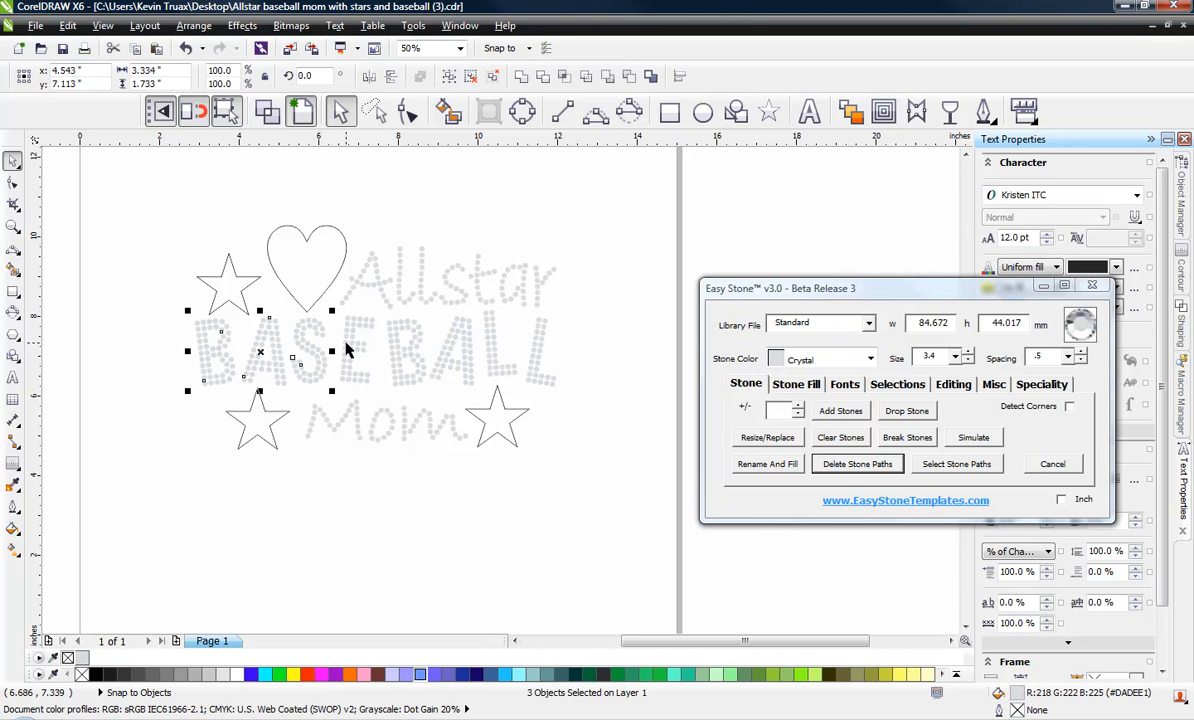
left_click(350, 346, "shift")
left_click(398, 346, "shift")
left_click(465, 345, "shift")
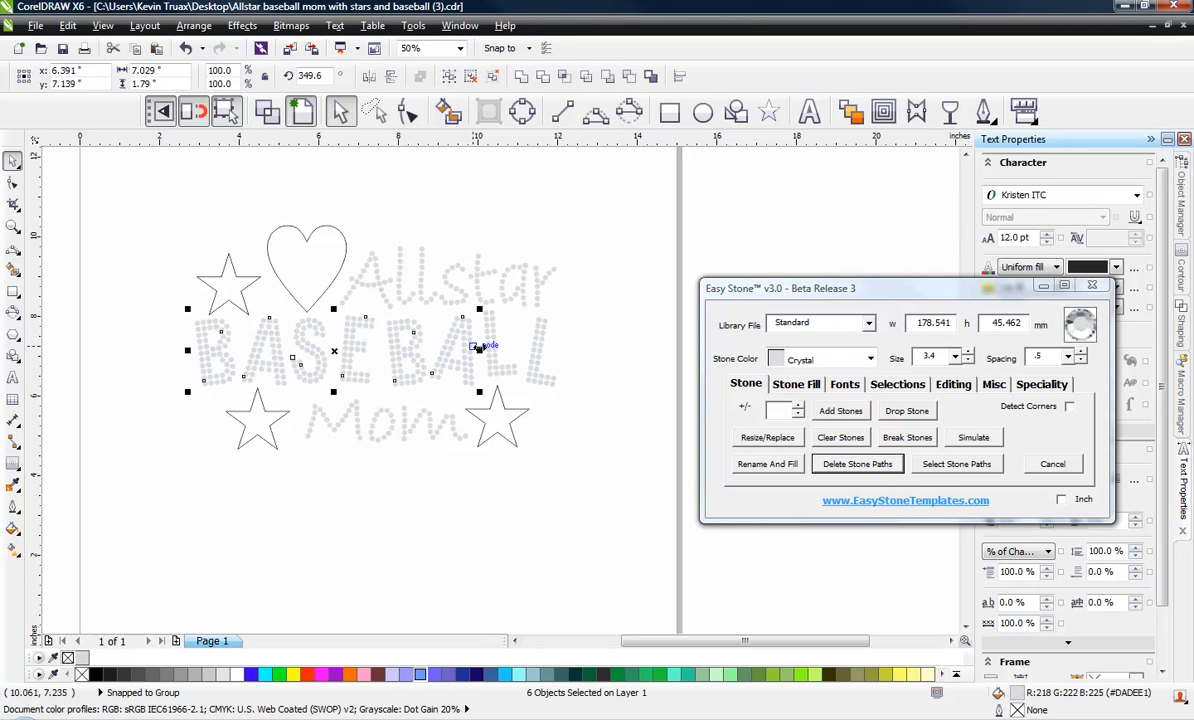
left_click(528, 356, "shift")
left_click(536, 360, "shift")
right_click(538, 362)
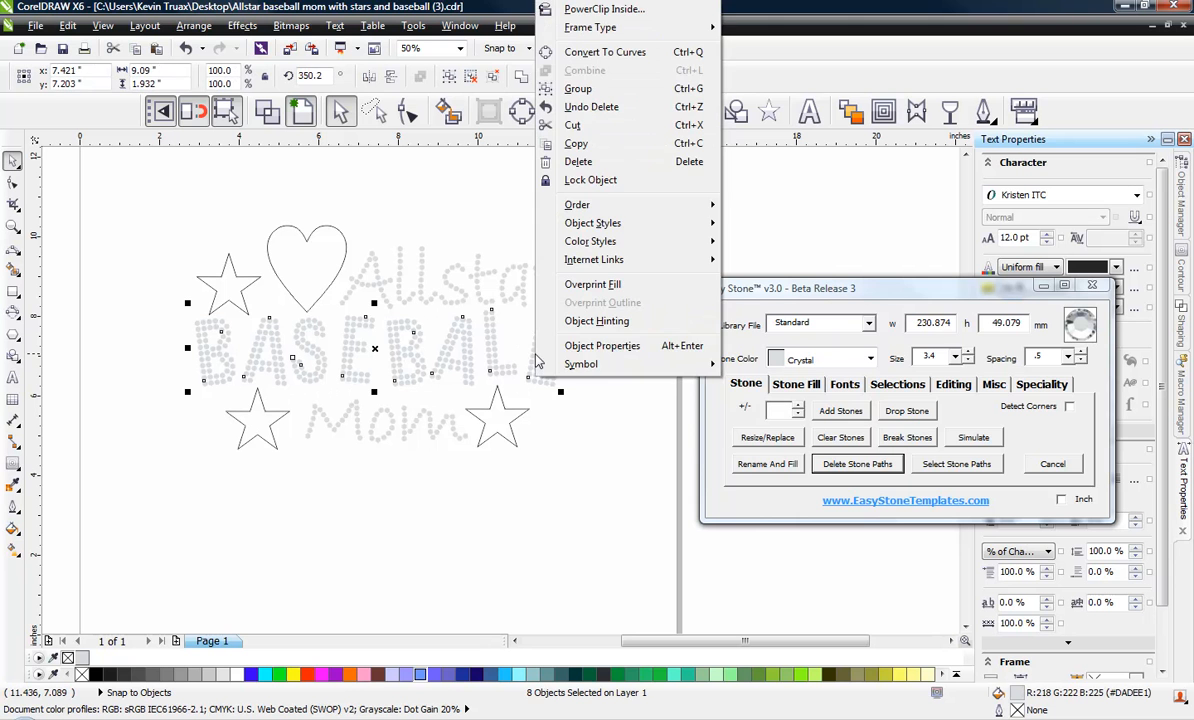
left_click(570, 88)
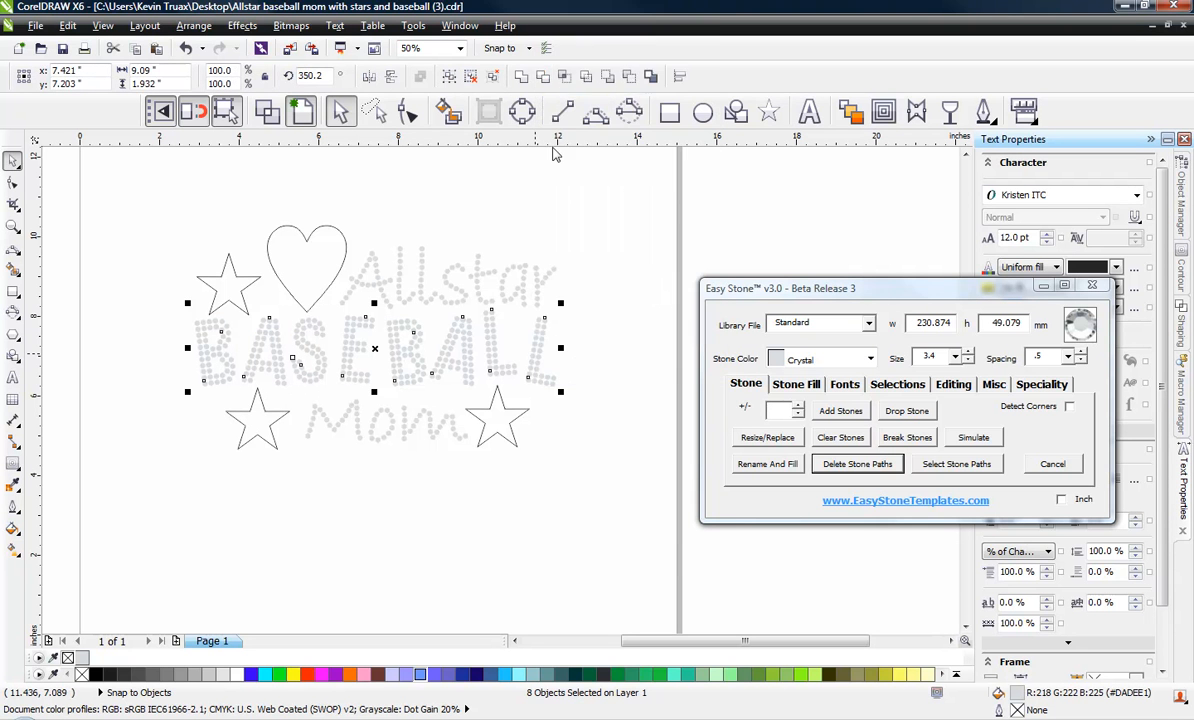
Ungroup all the BASEBALL stones and recolor them Capri Blue with Rename And Fill
right_click(458, 316)
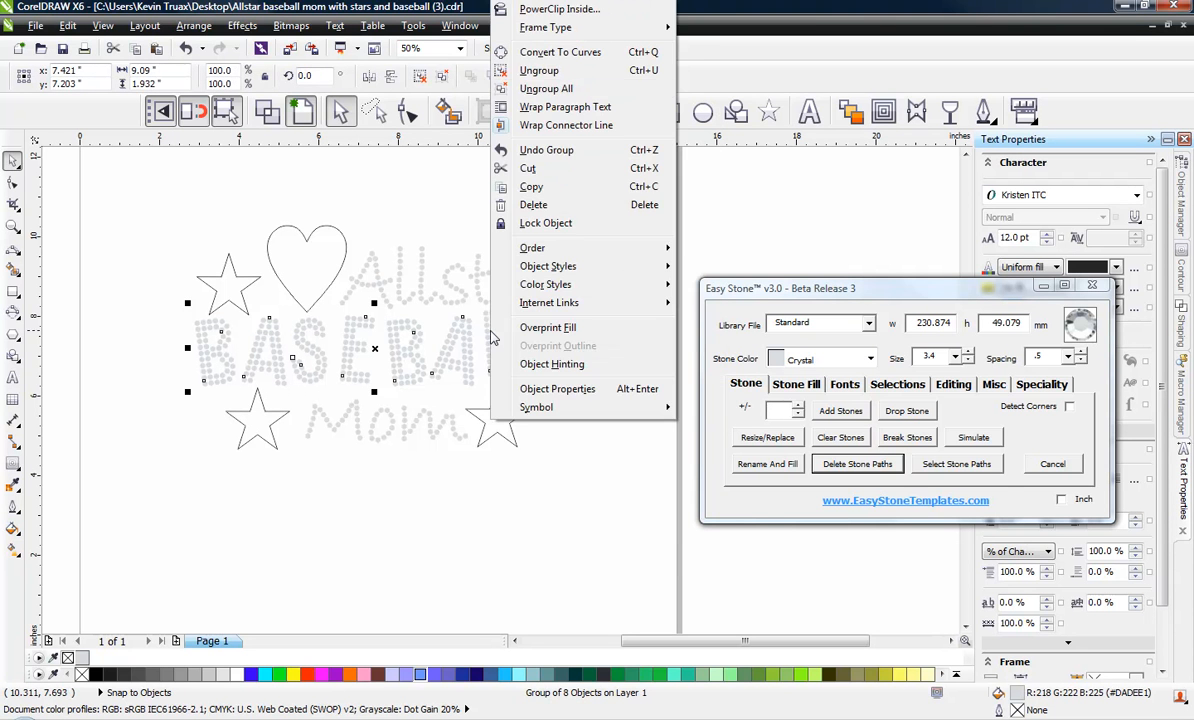
left_click(575, 88)
left_click(822, 358)
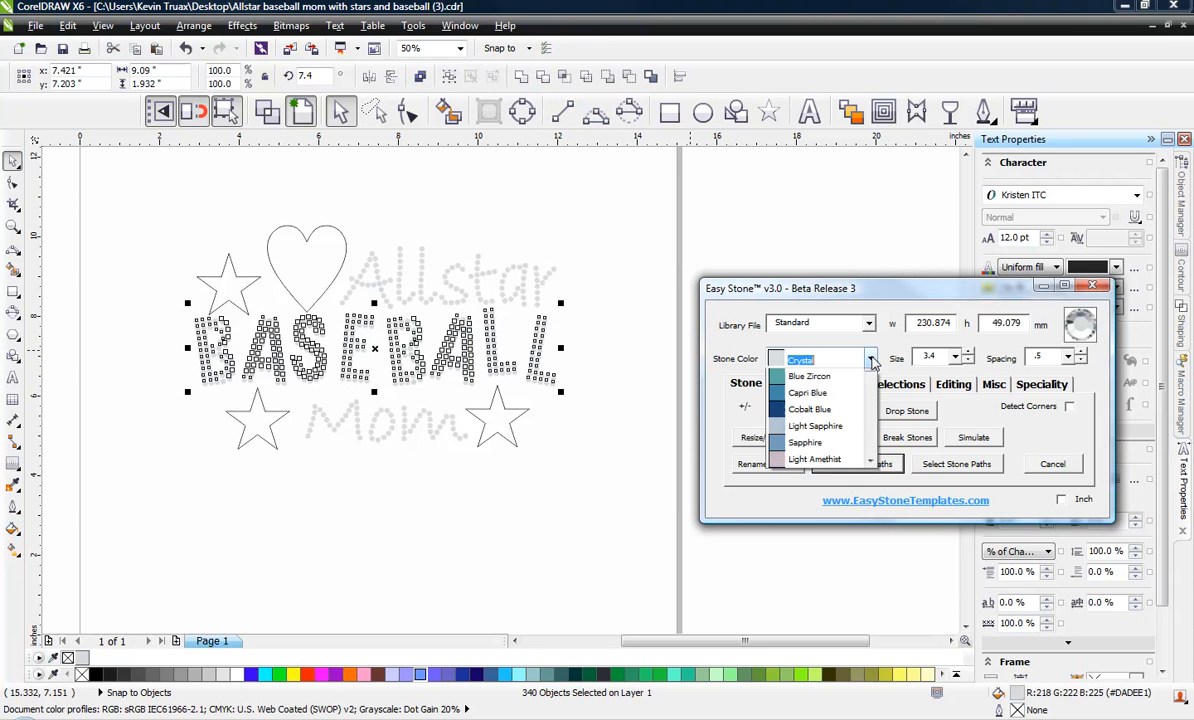
left_click(808, 444)
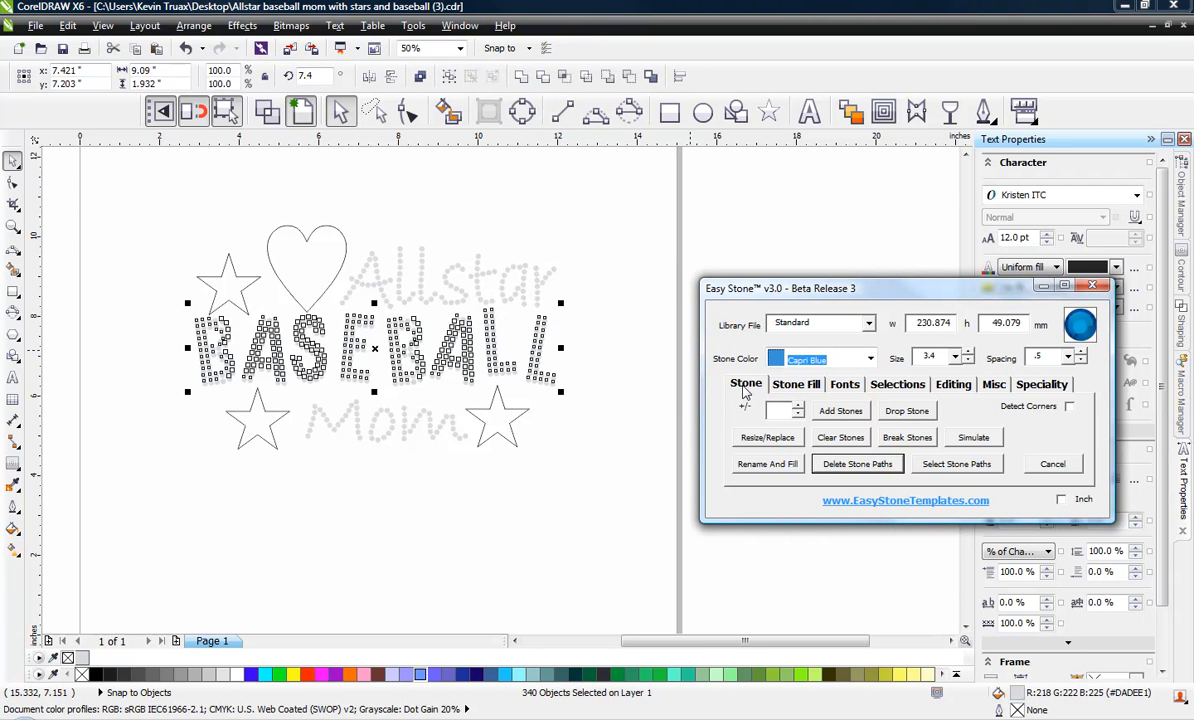
left_click(766, 464)
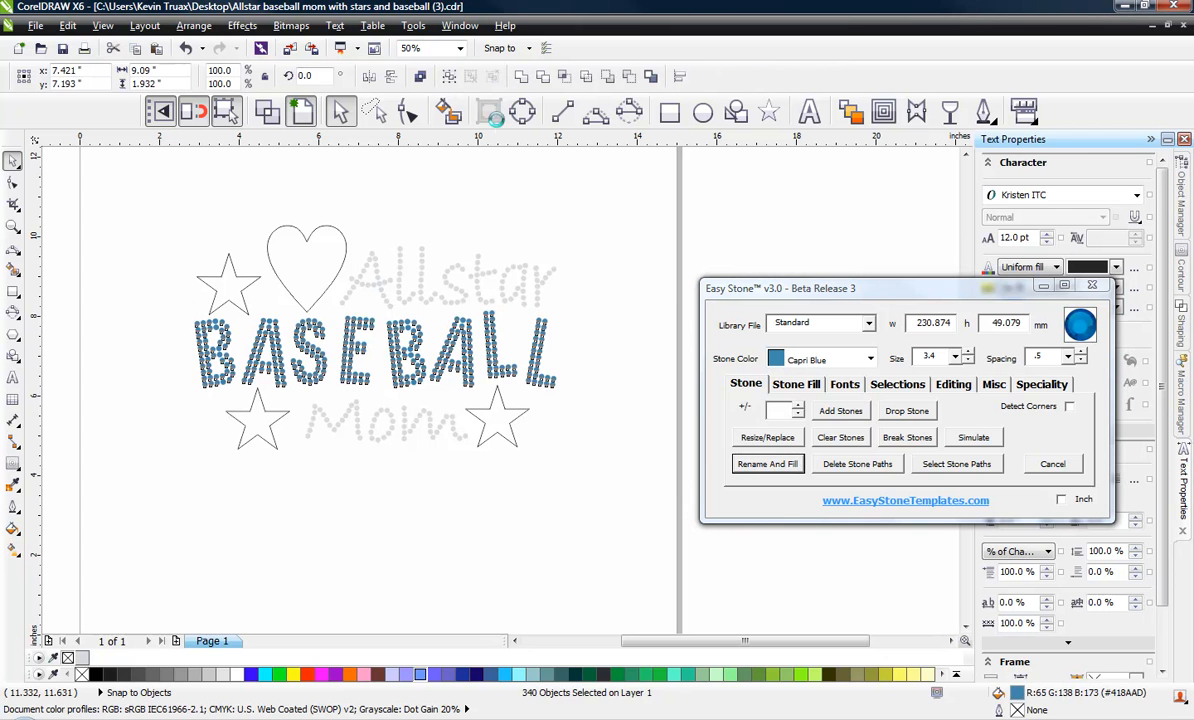
left_click(397, 504)
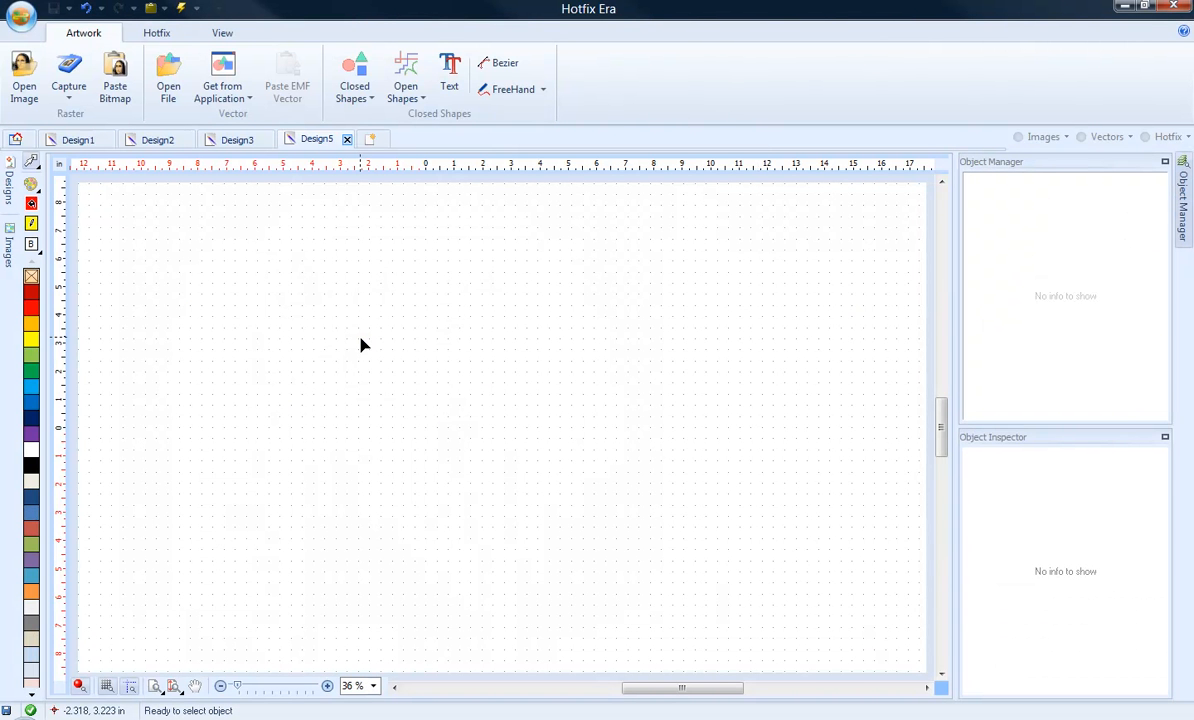
Switch to Hotfix Era and open the vector file Baseball.wmf in the Design5 document, with the whole word in view
left_click(168, 72)
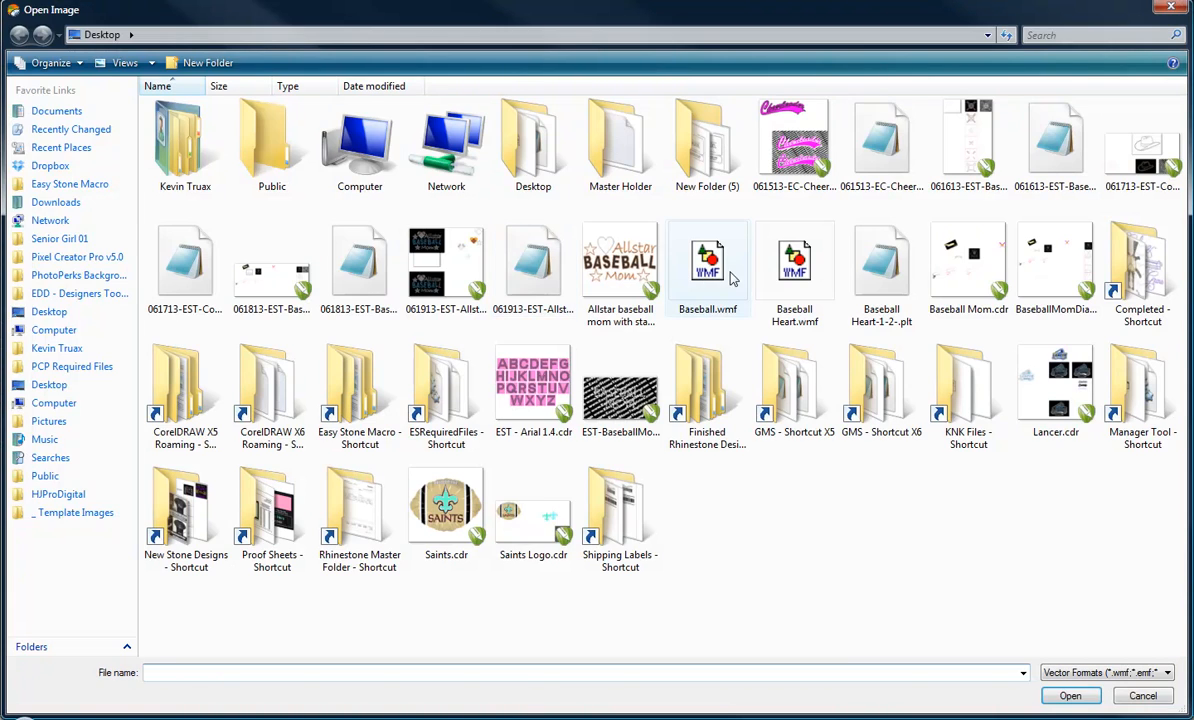
double_click(662, 258)
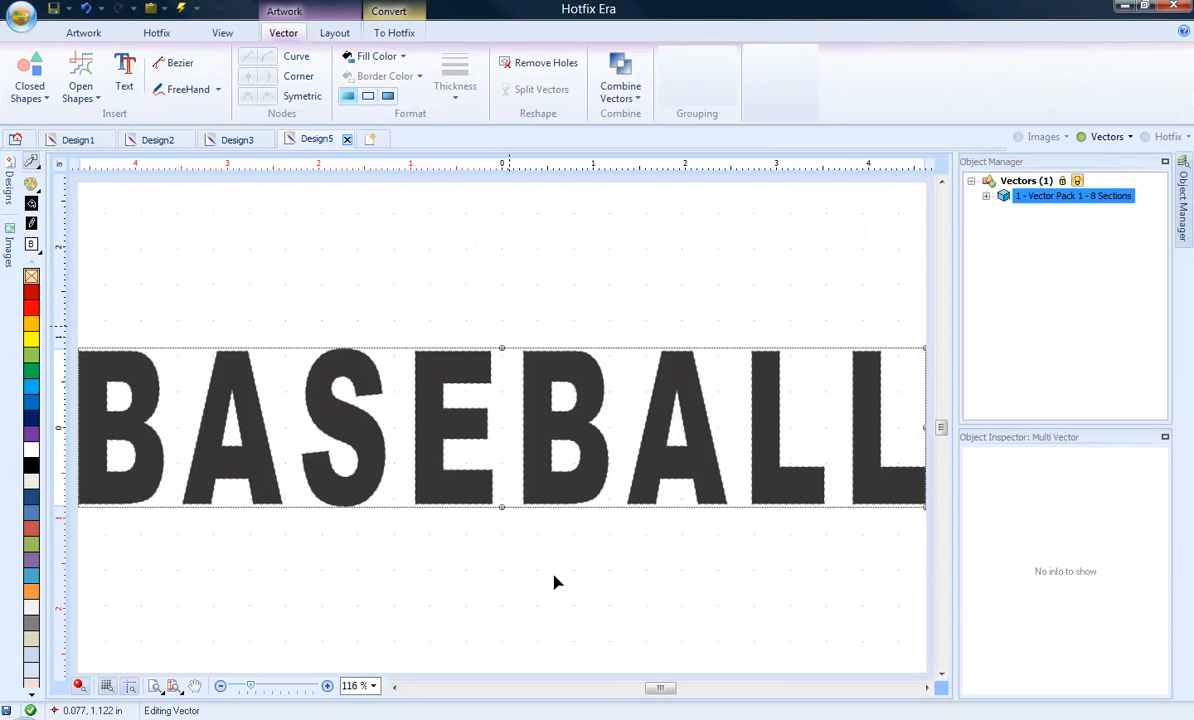
left_click(221, 686)
left_click(221, 686)
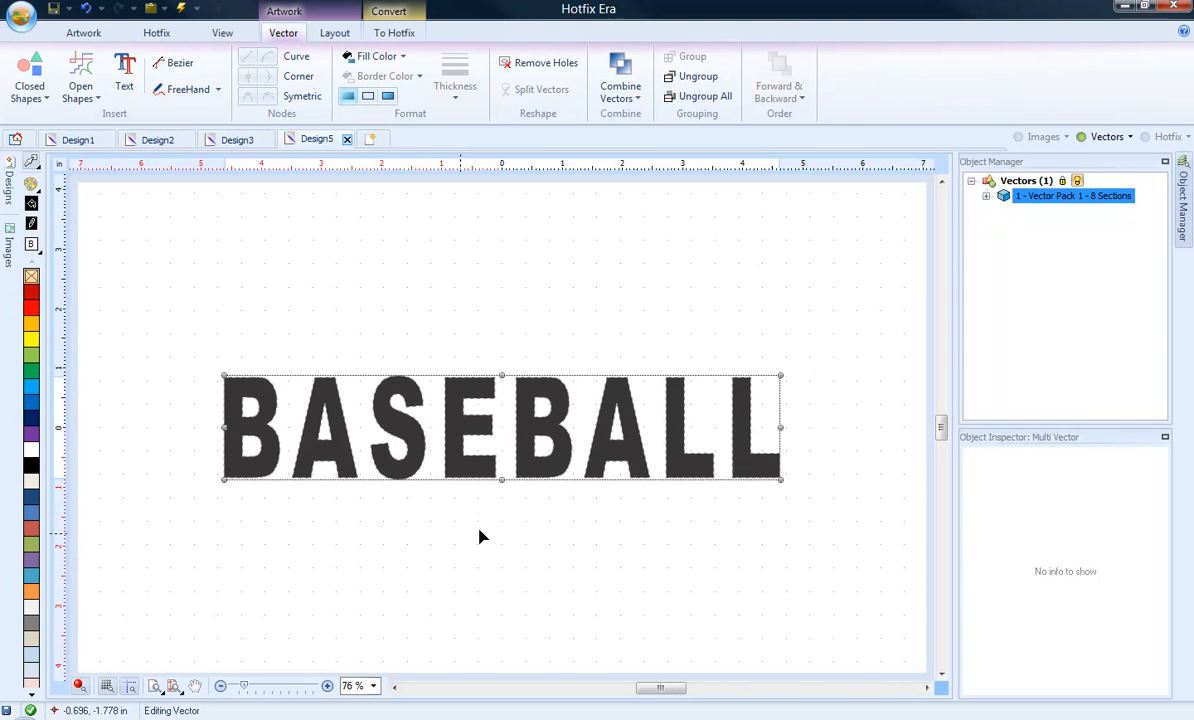
Ungroup all of the BASEBALL vector pack into separate letter vectors
left_click(480, 536)
left_click(557, 413)
left_click(690, 97)
left_click(565, 328)
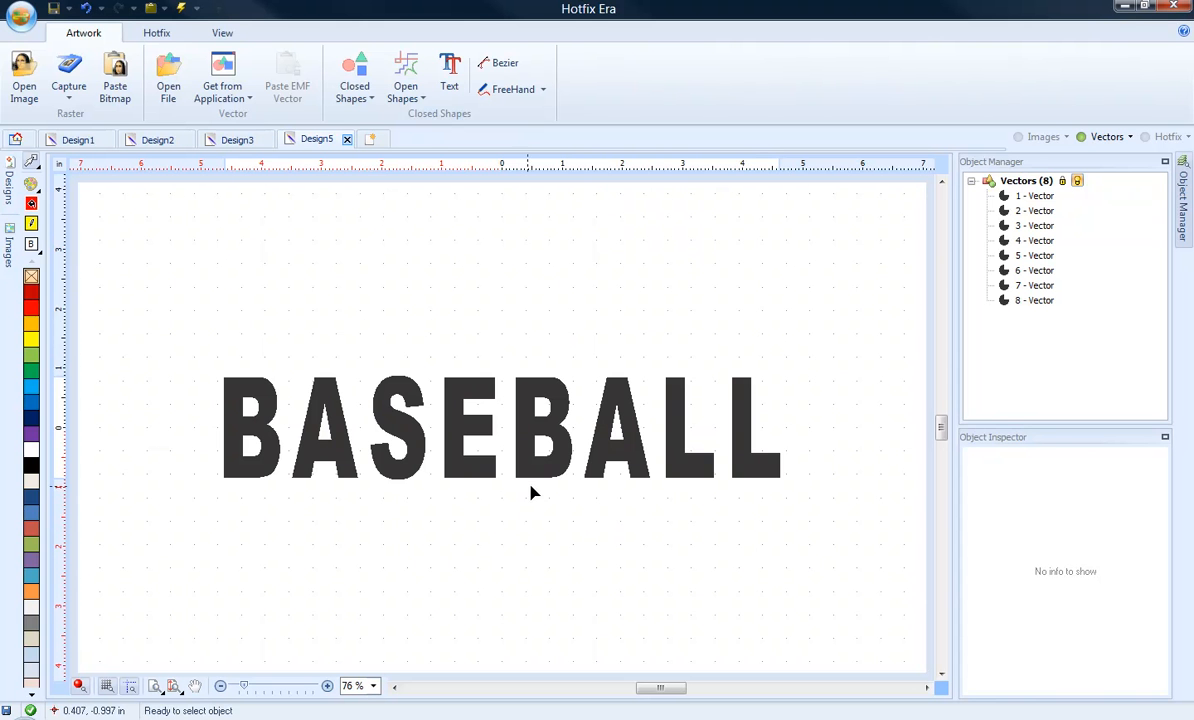
Fill the second B of BASEBALL with stones using Area with Grid Hotfix
left_click(514, 440)
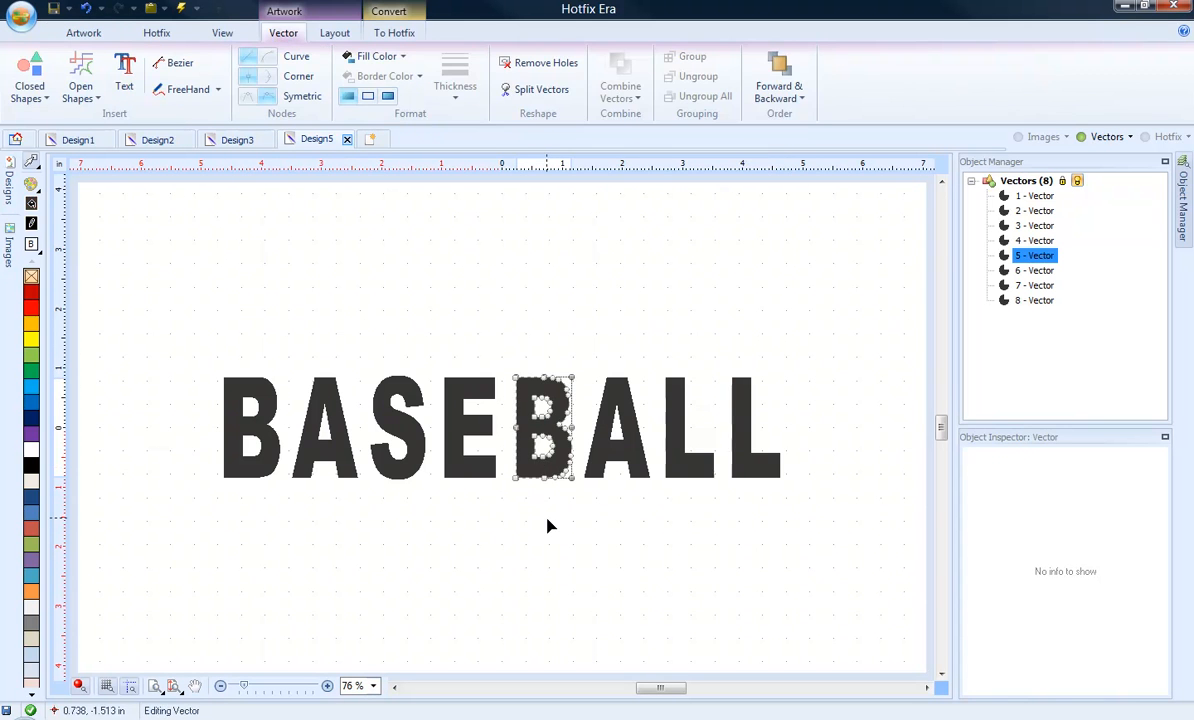
left_click(546, 524)
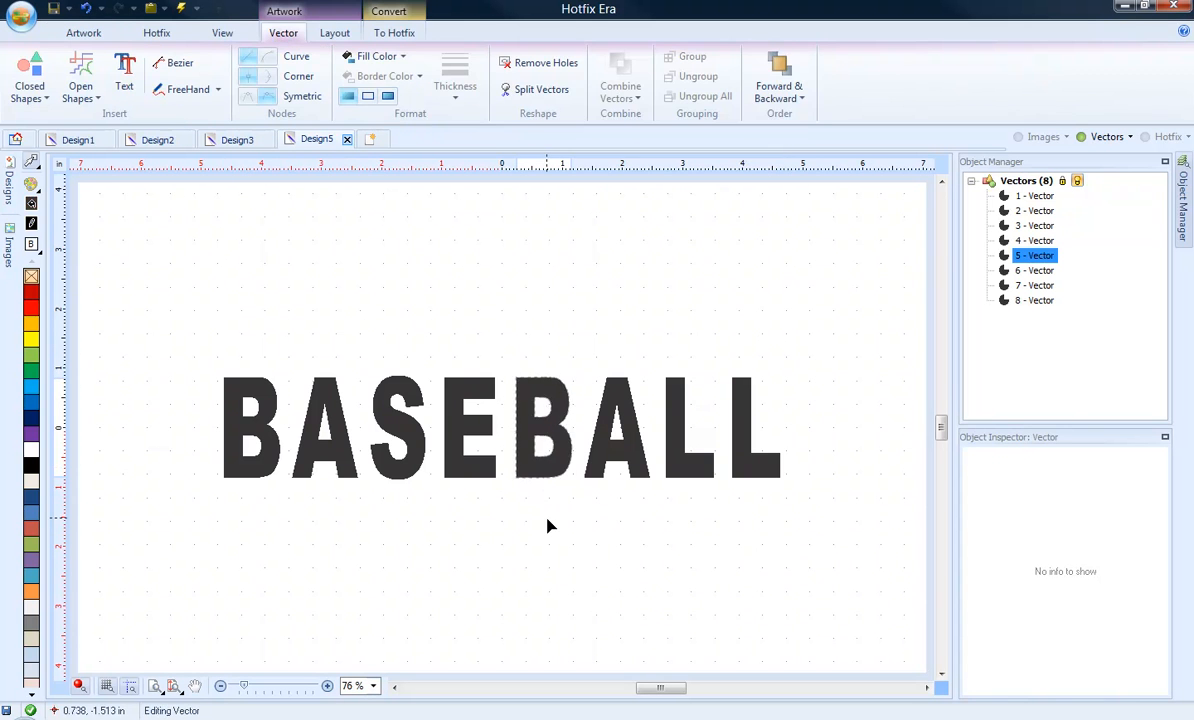
left_click(328, 686)
left_click(328, 686)
left_click(328, 686)
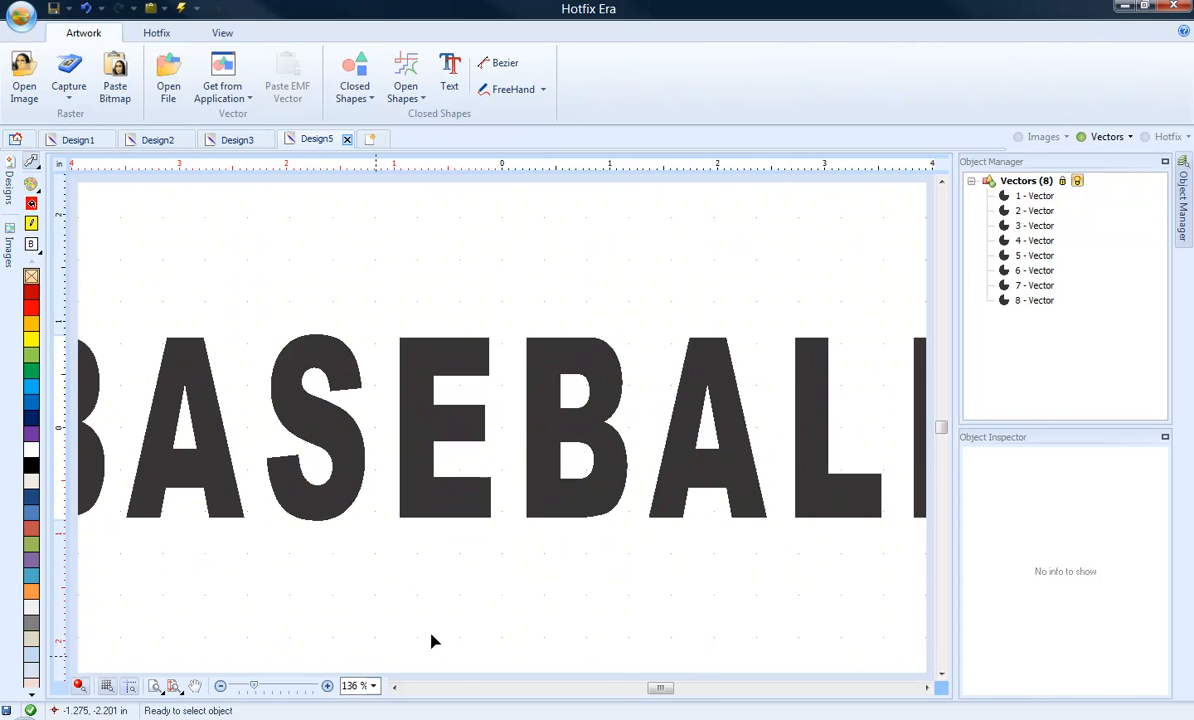
left_click(625, 510)
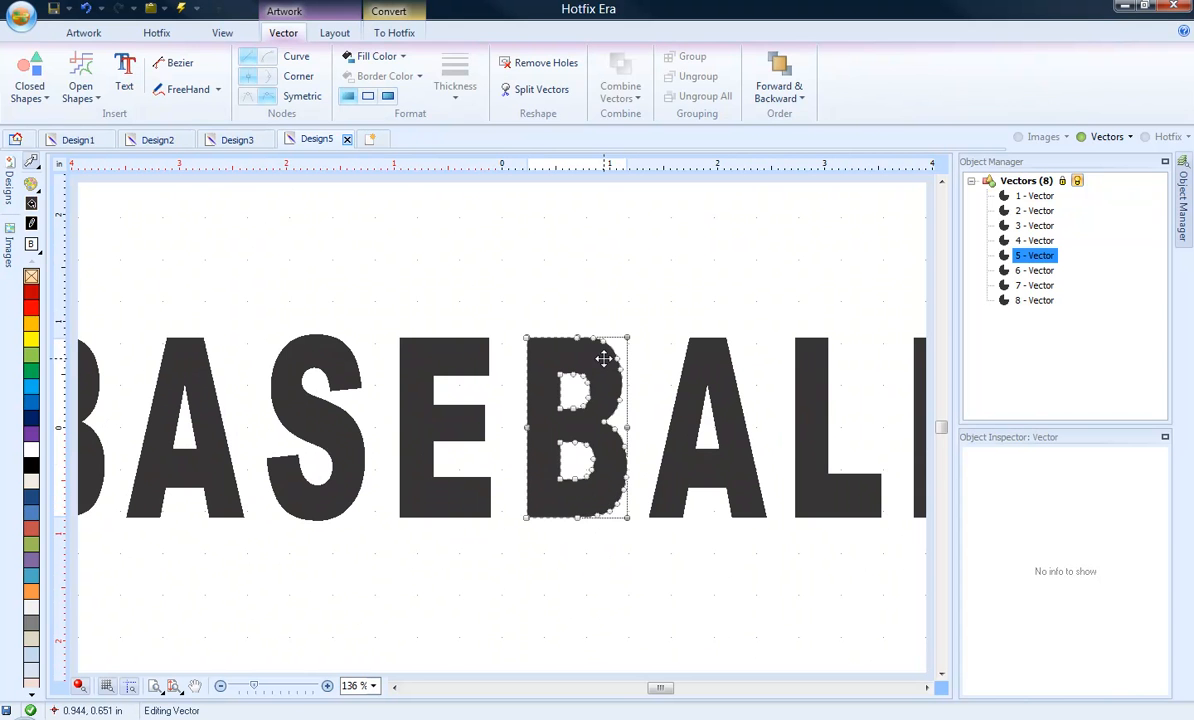
left_click(396, 33)
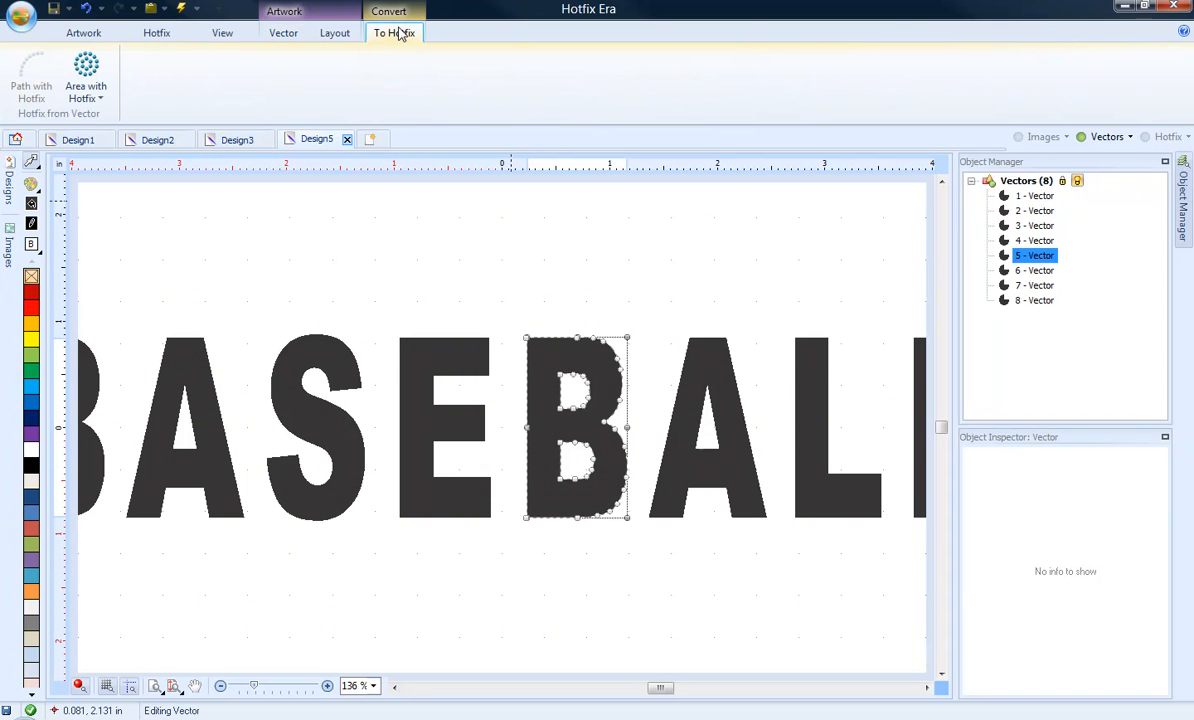
left_click(88, 72)
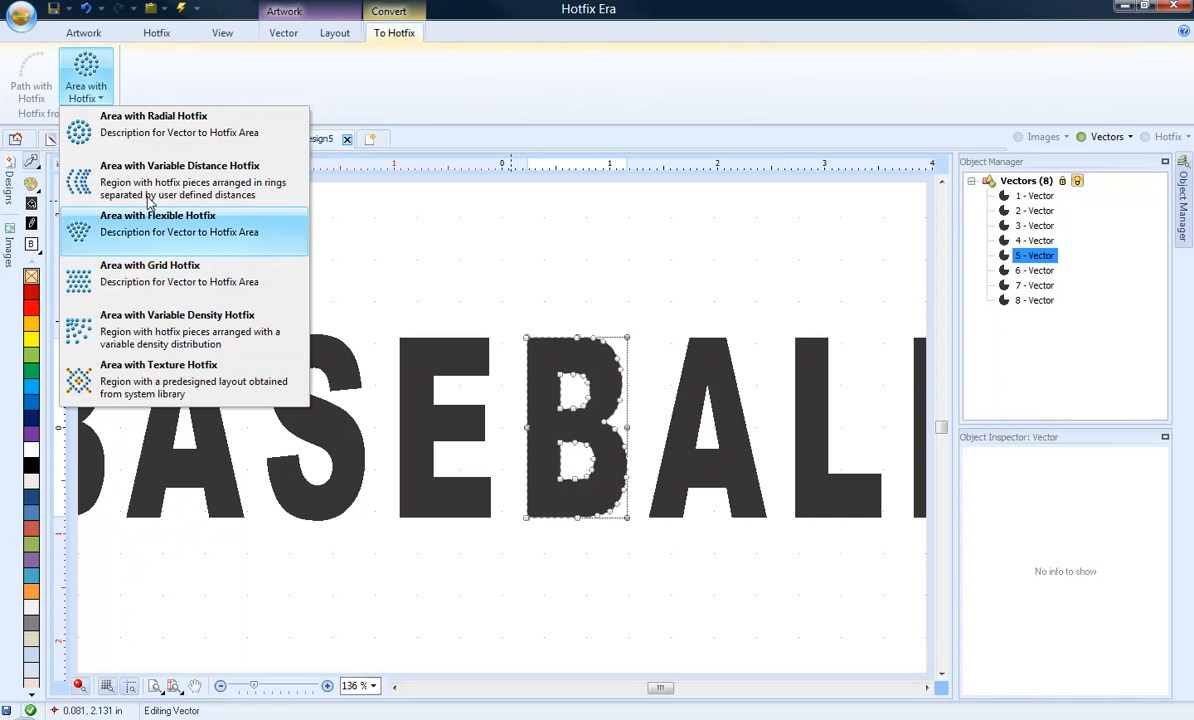
left_click(170, 284)
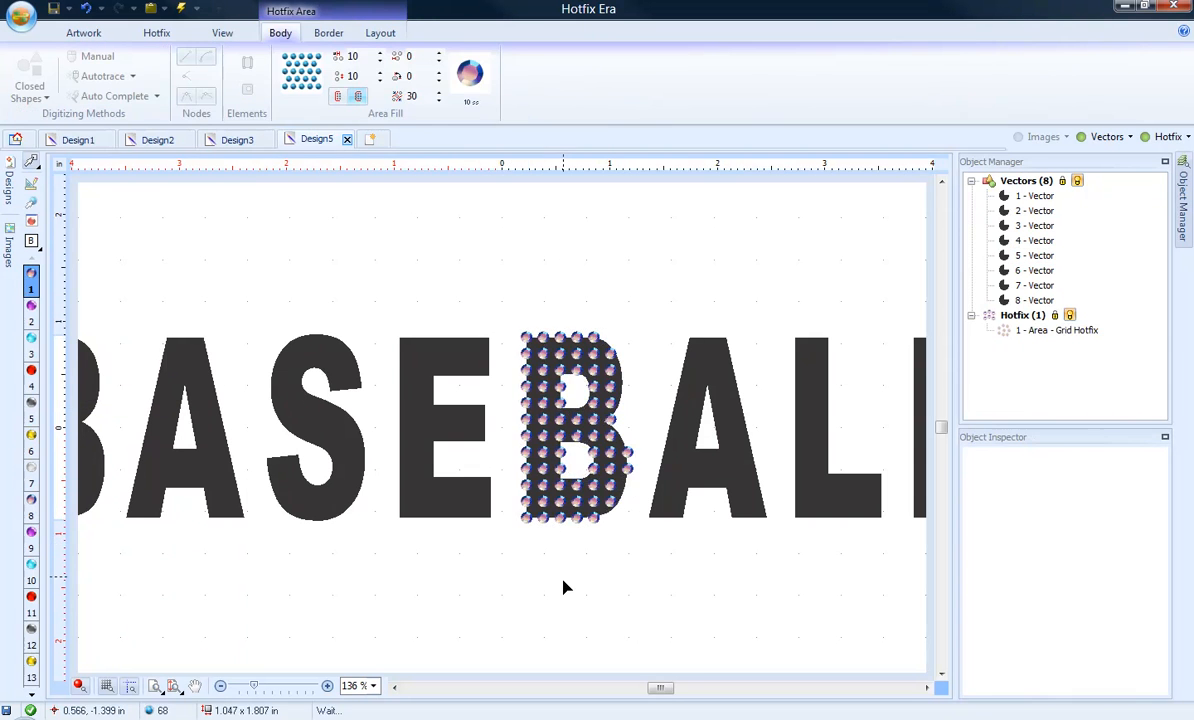
Temporarily hide the vector letters to examine the B's grid stone fill on its own, and reselect the fill
left_click(1110, 138)
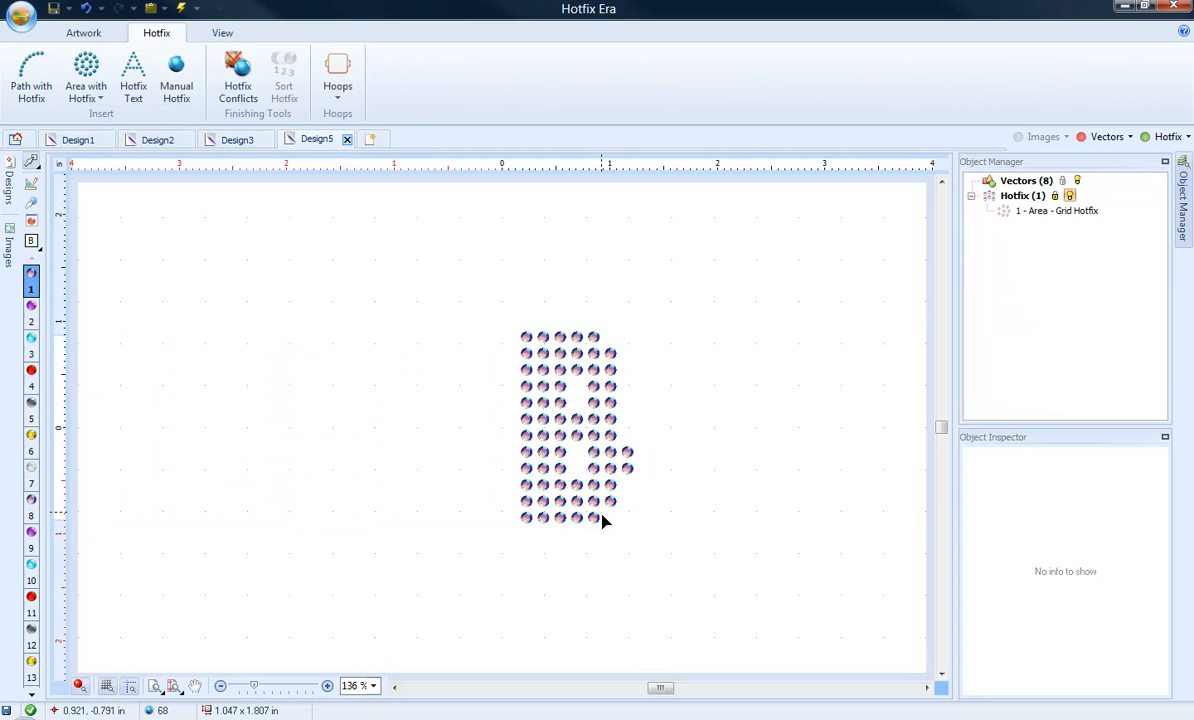
left_click(603, 437)
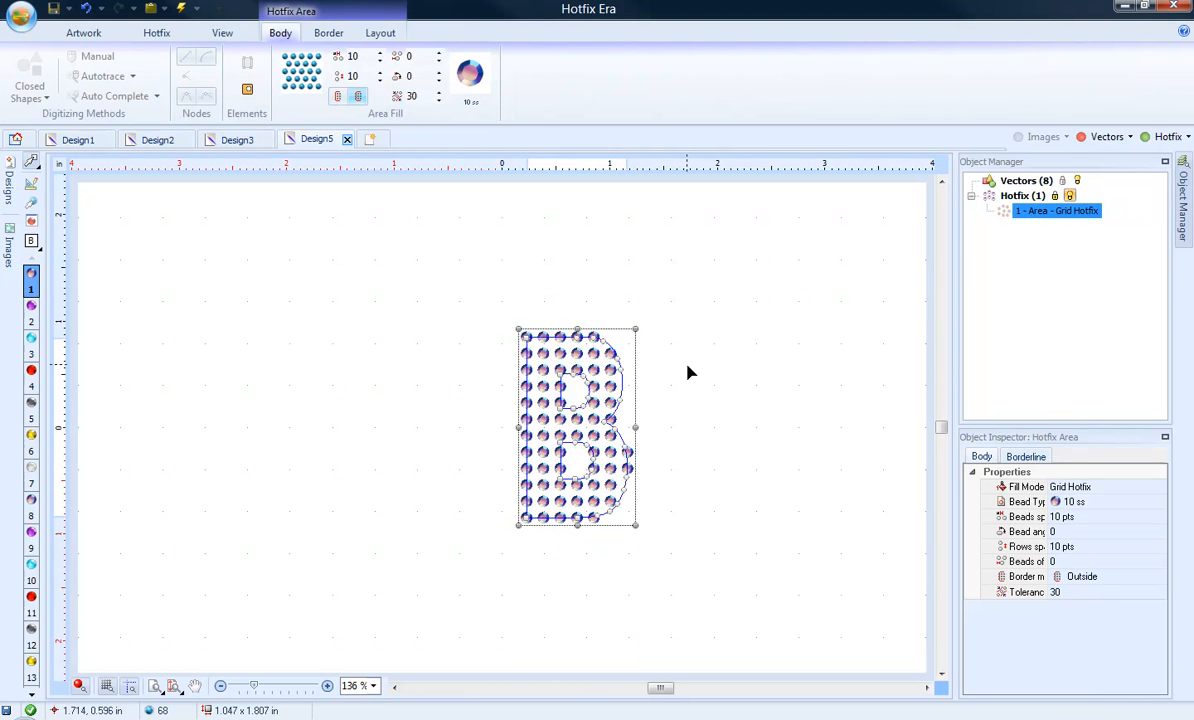
left_click(1104, 136)
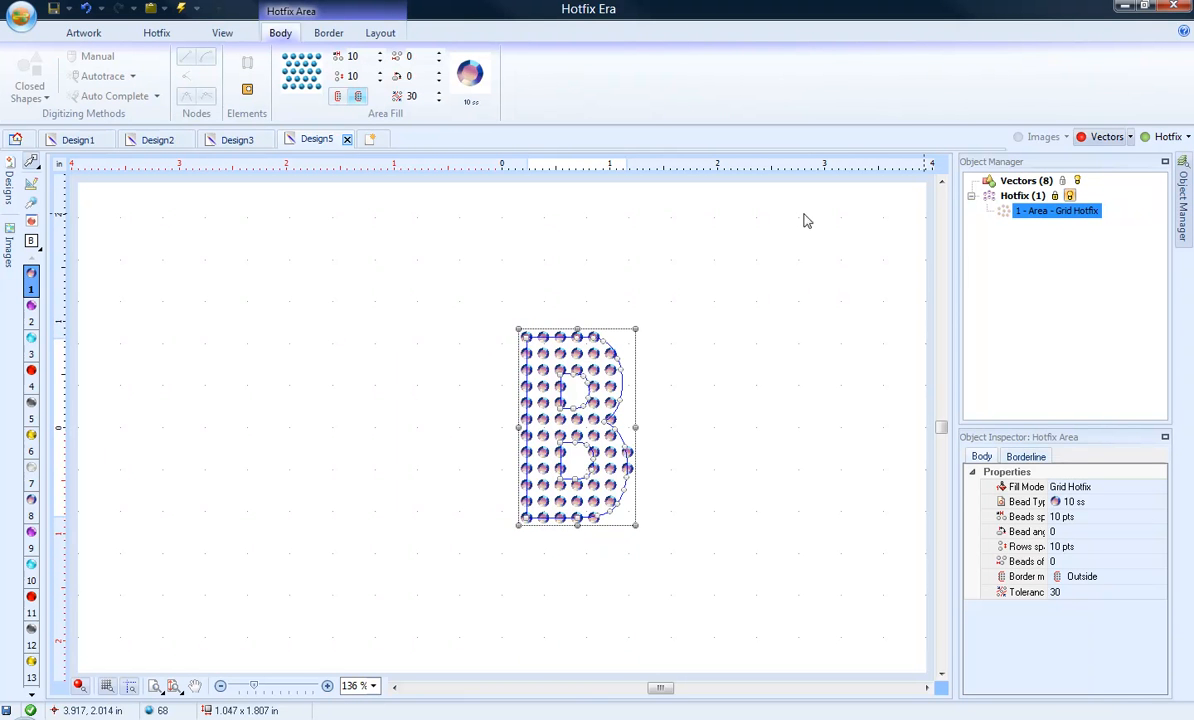
left_click(752, 240)
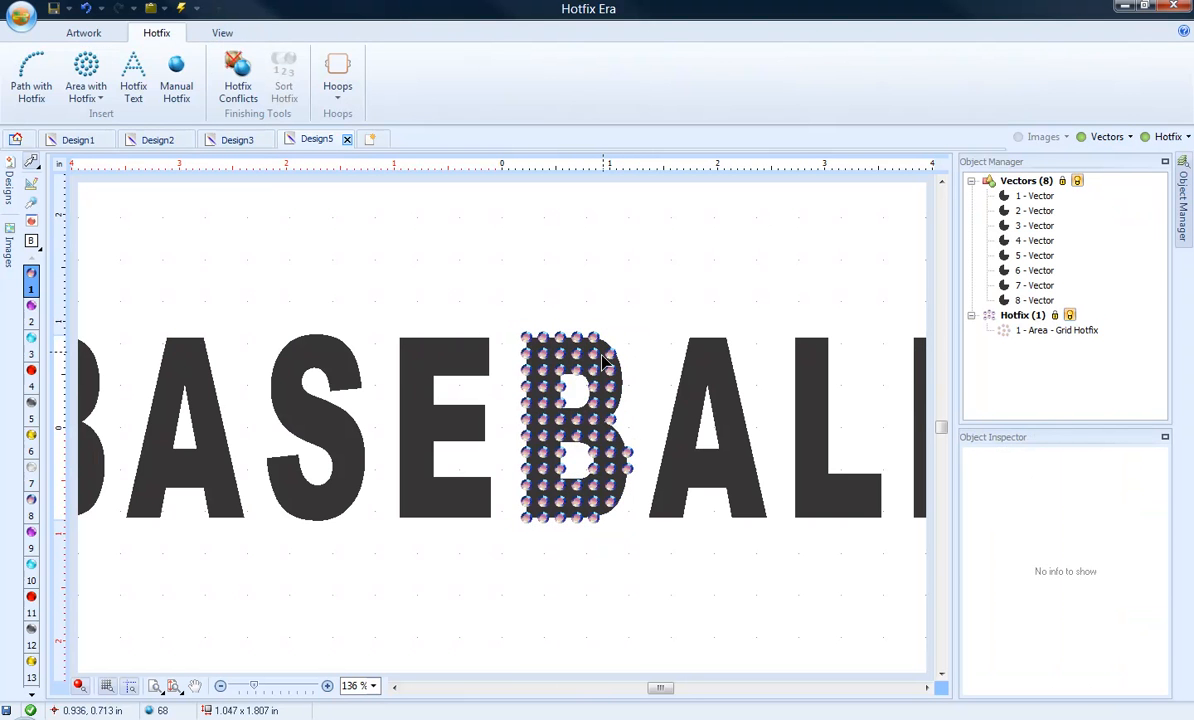
left_click(600, 352)
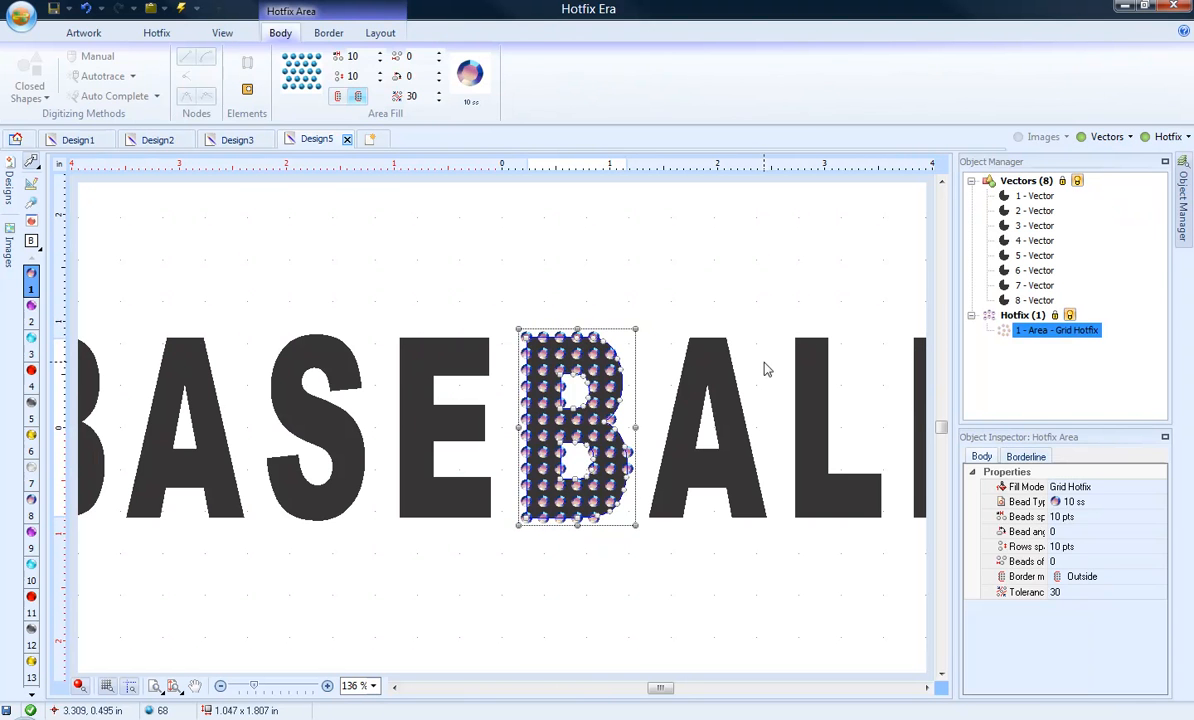
Replace the second B's grid stone fill with an Area with Radial Hotfix fill
key("Delete")
left_click(612, 371)
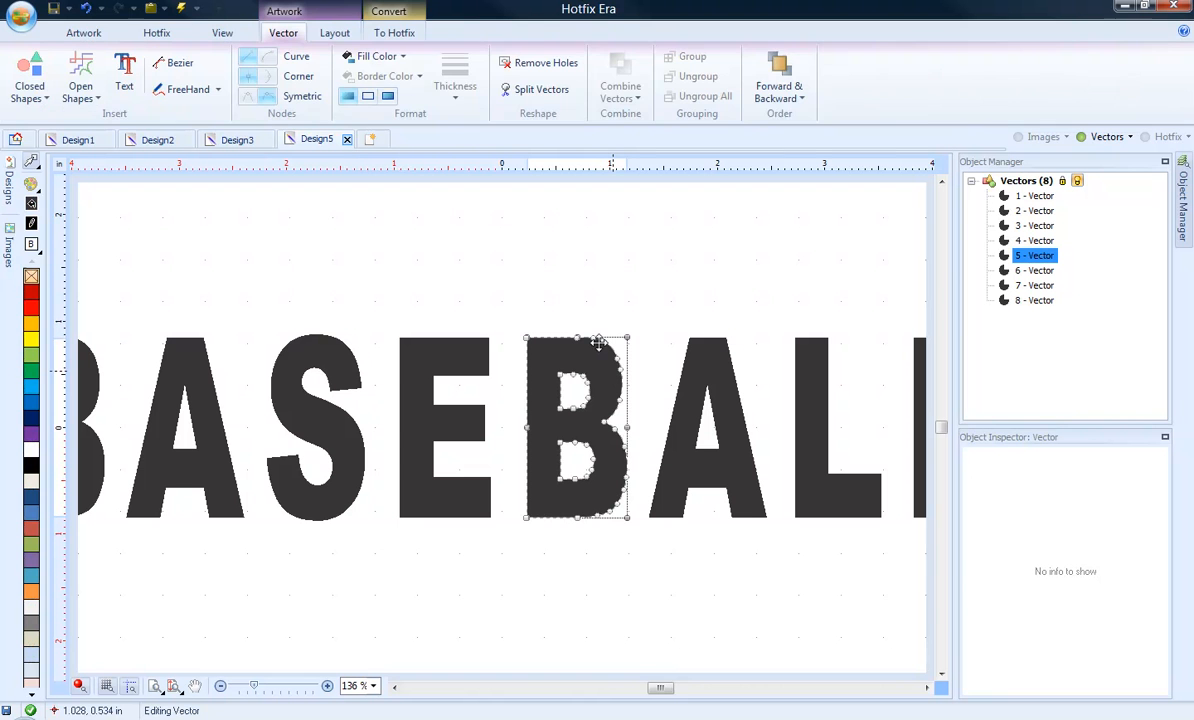
left_click(362, 33)
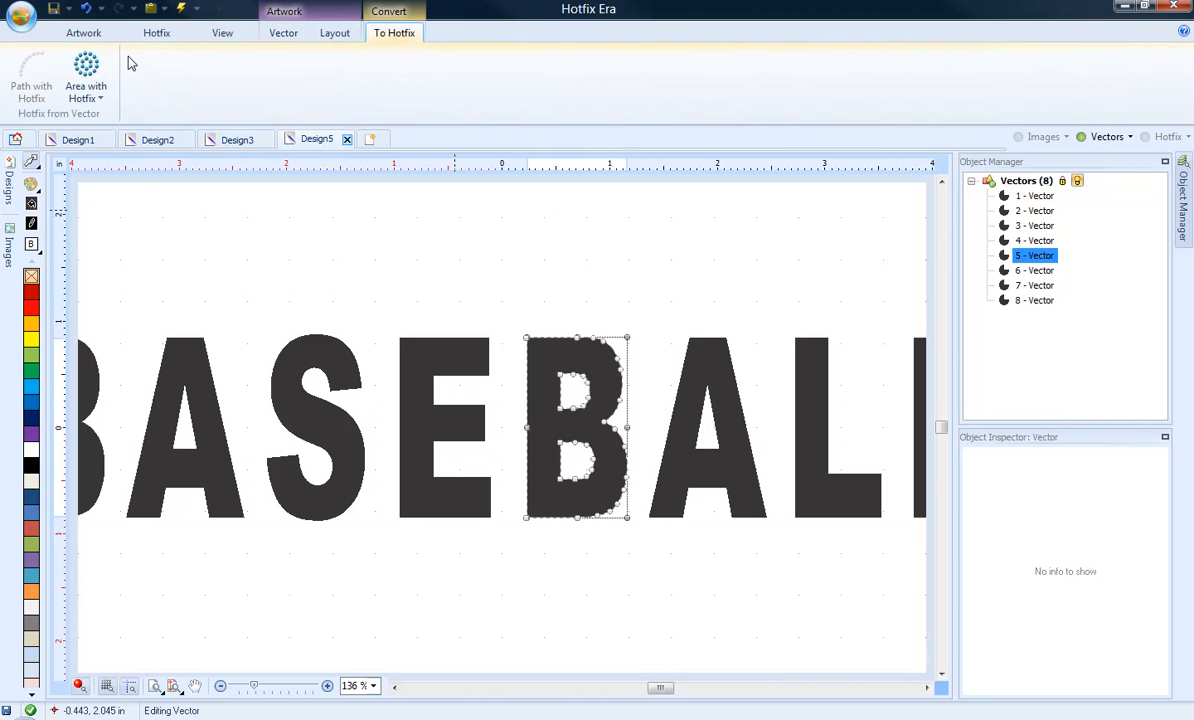
left_click(86, 78)
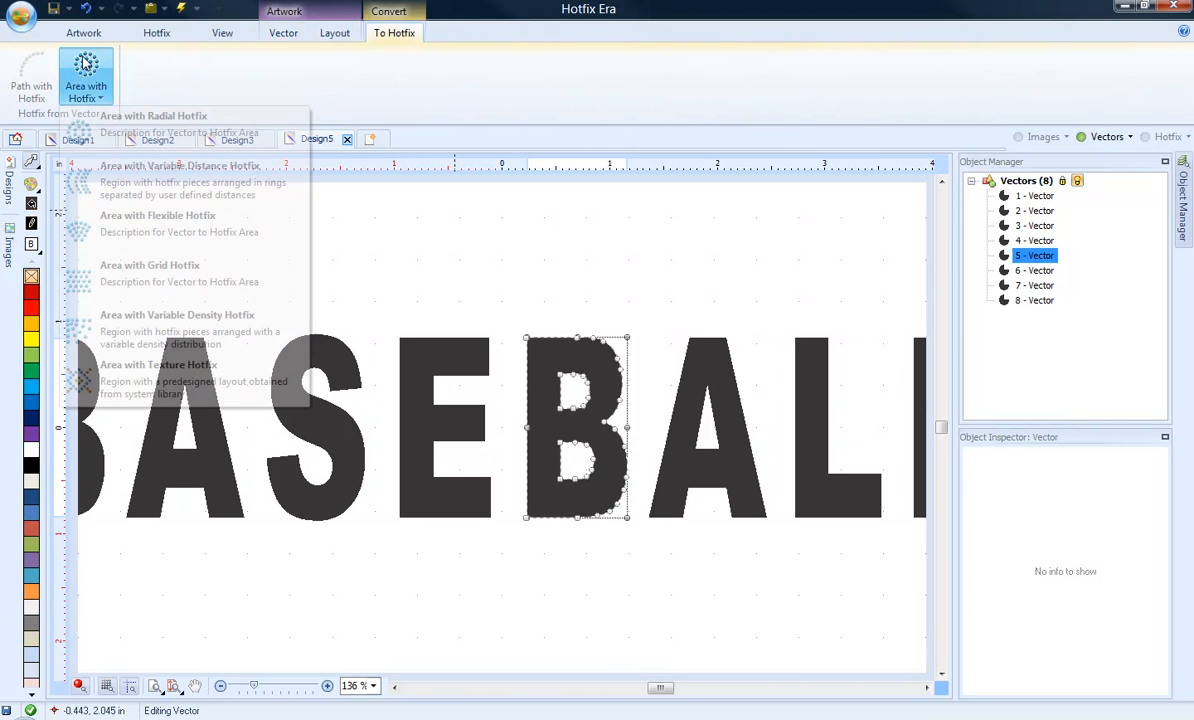
left_click(144, 128)
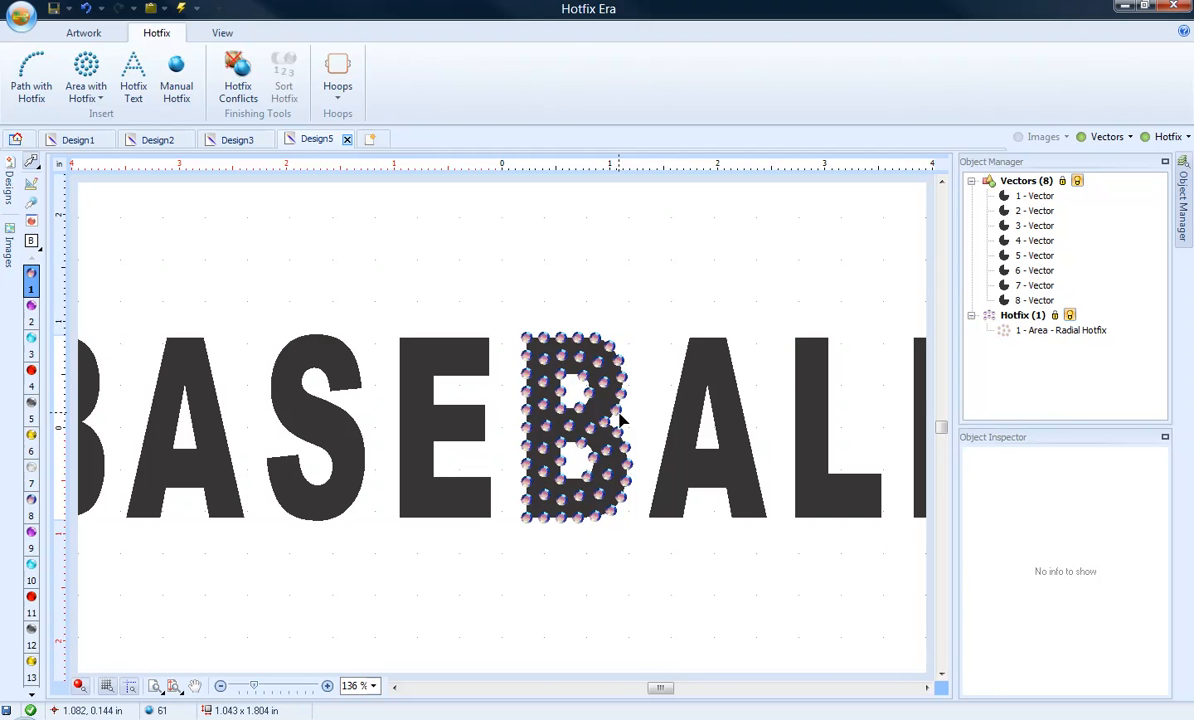
left_click(327, 686)
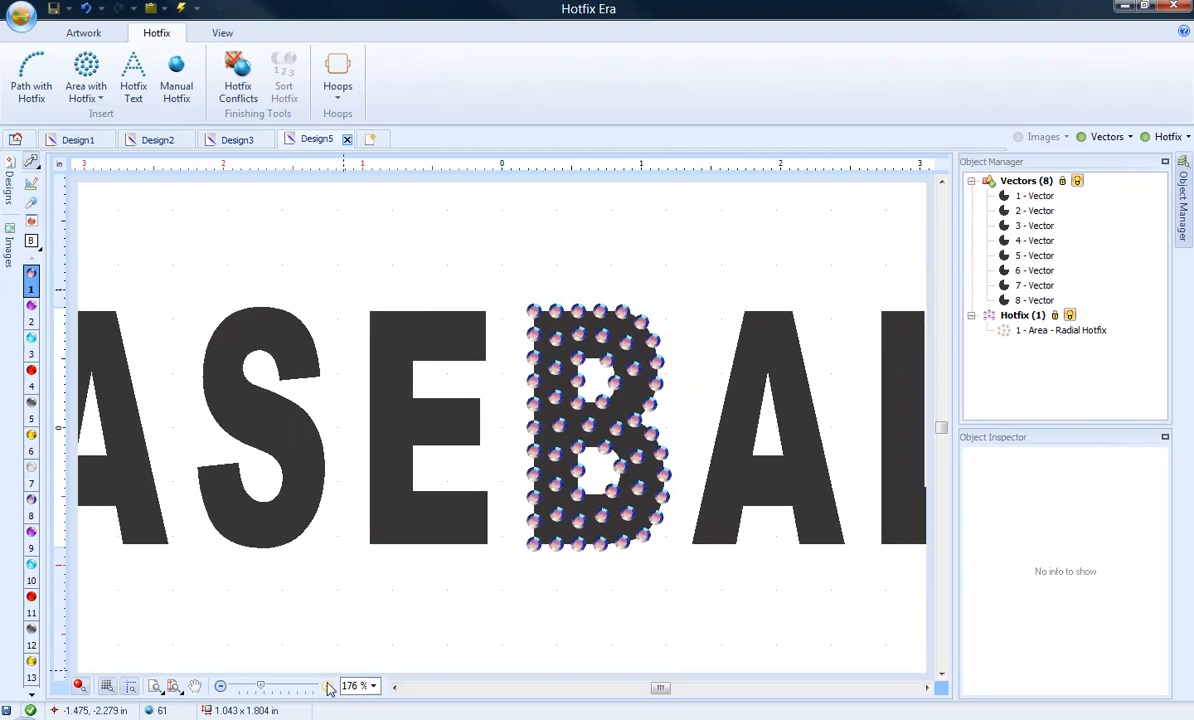
left_click(327, 686)
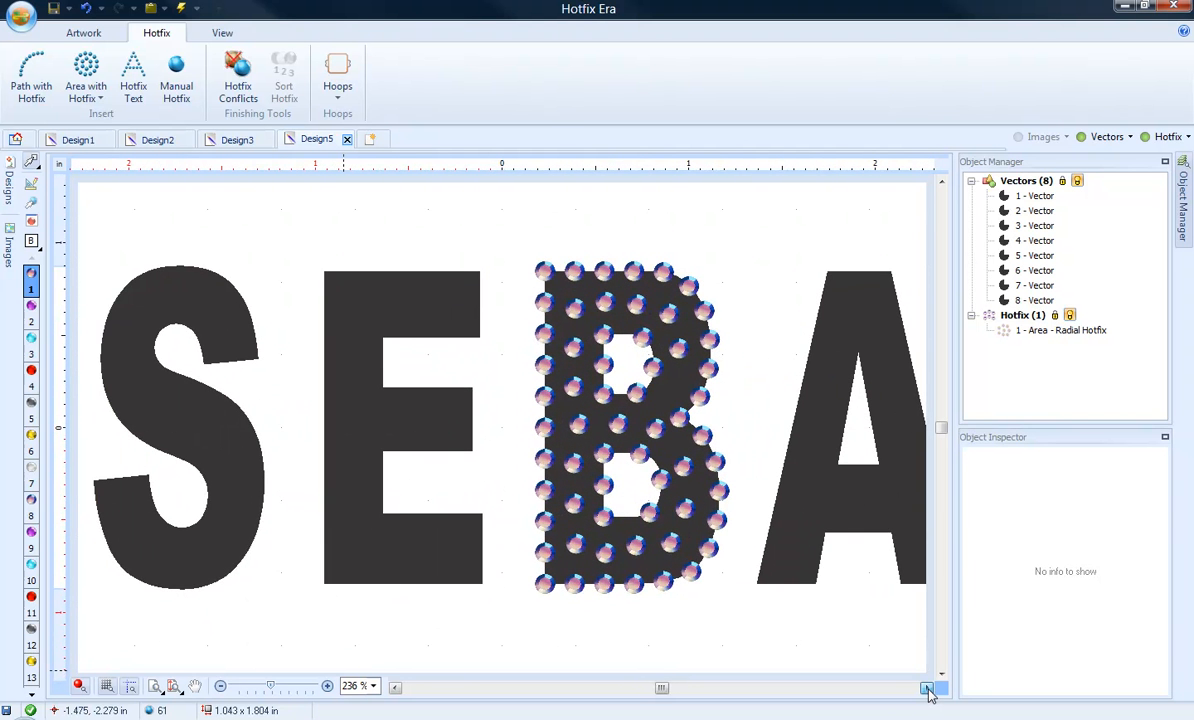
scroll(862, 640, "right", 5)
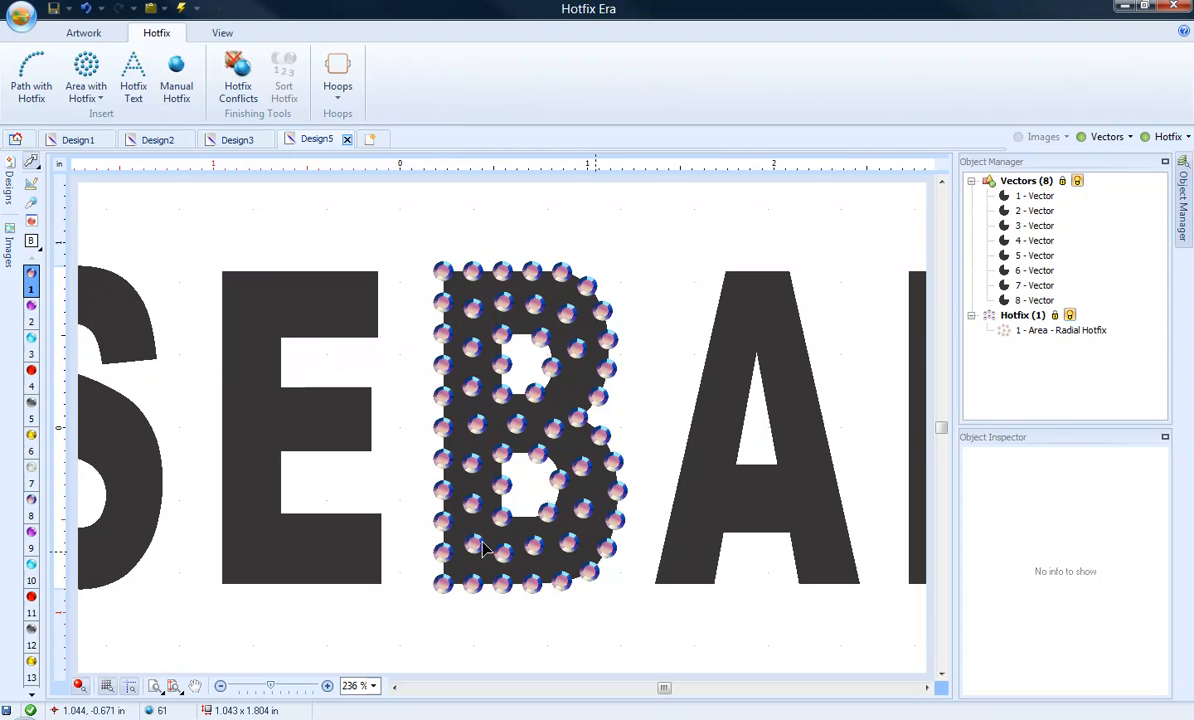
left_click(224, 518)
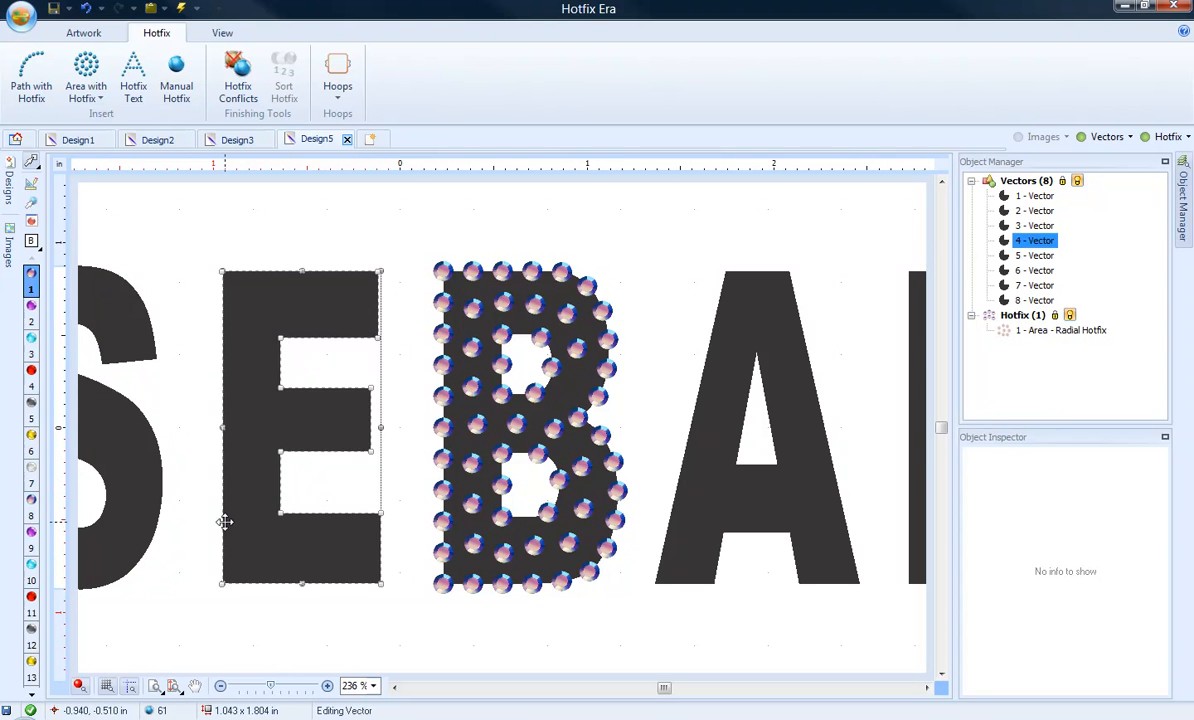
left_click(190, 606)
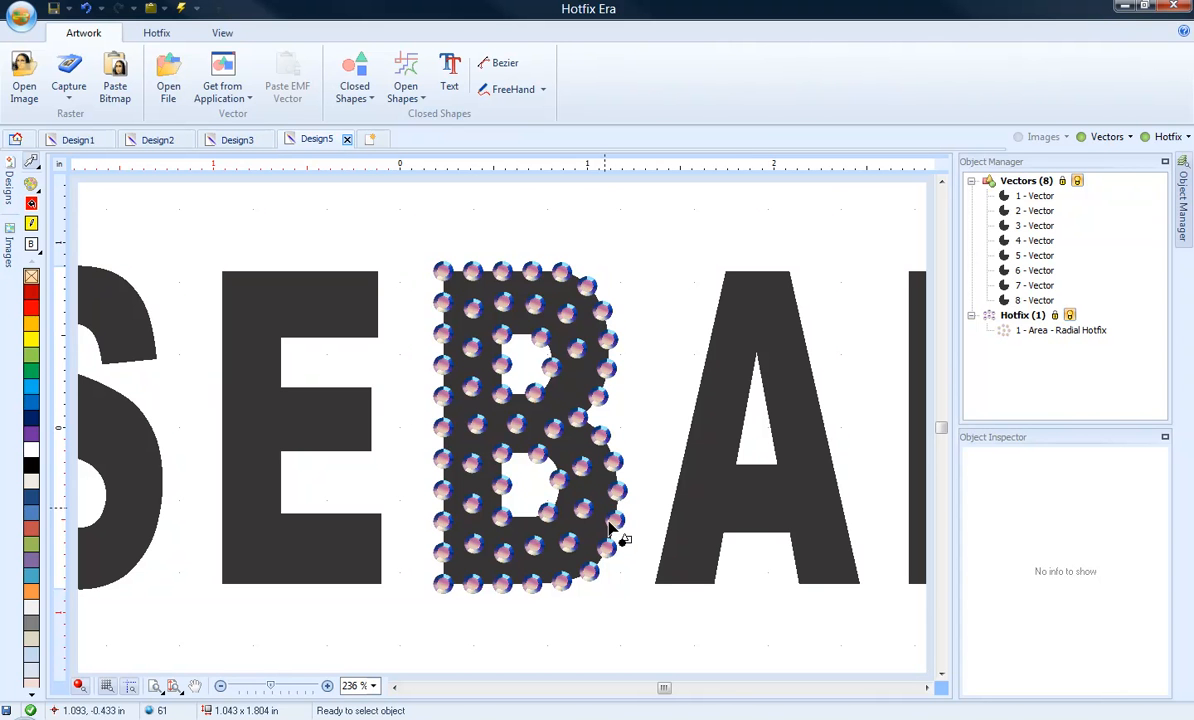
Set the margin of the second B's radial stone fill to 25 pts and deselect the fill
left_click(613, 340)
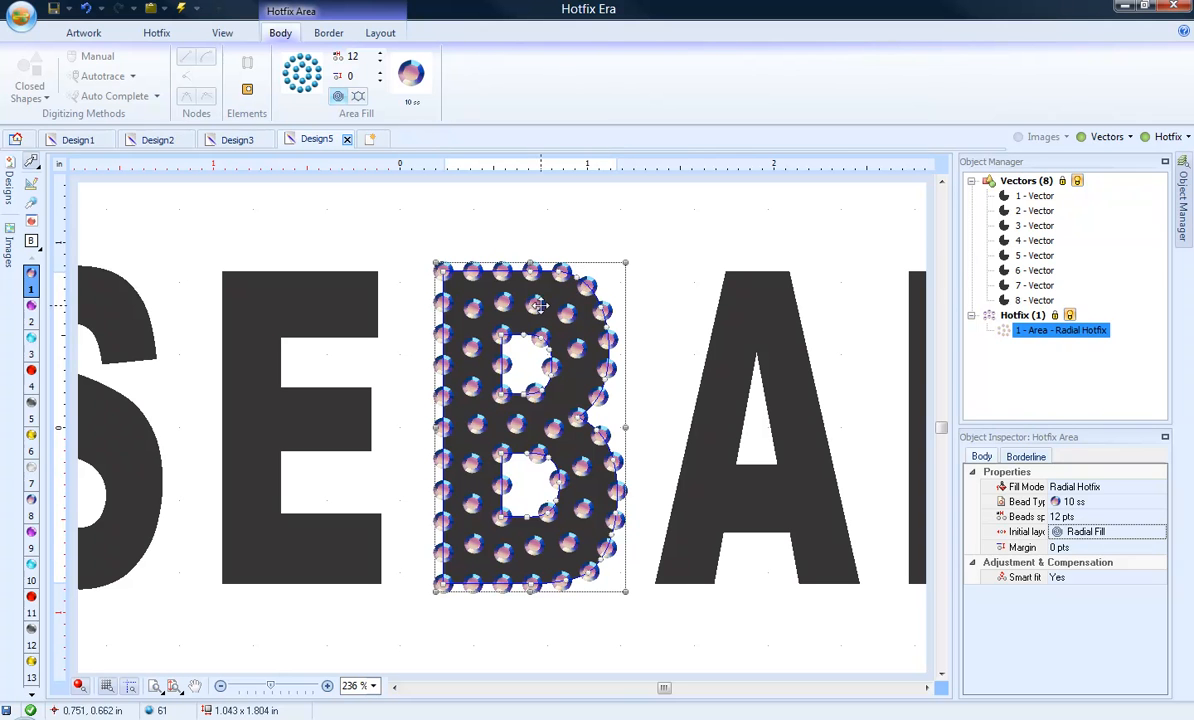
left_click(1087, 547)
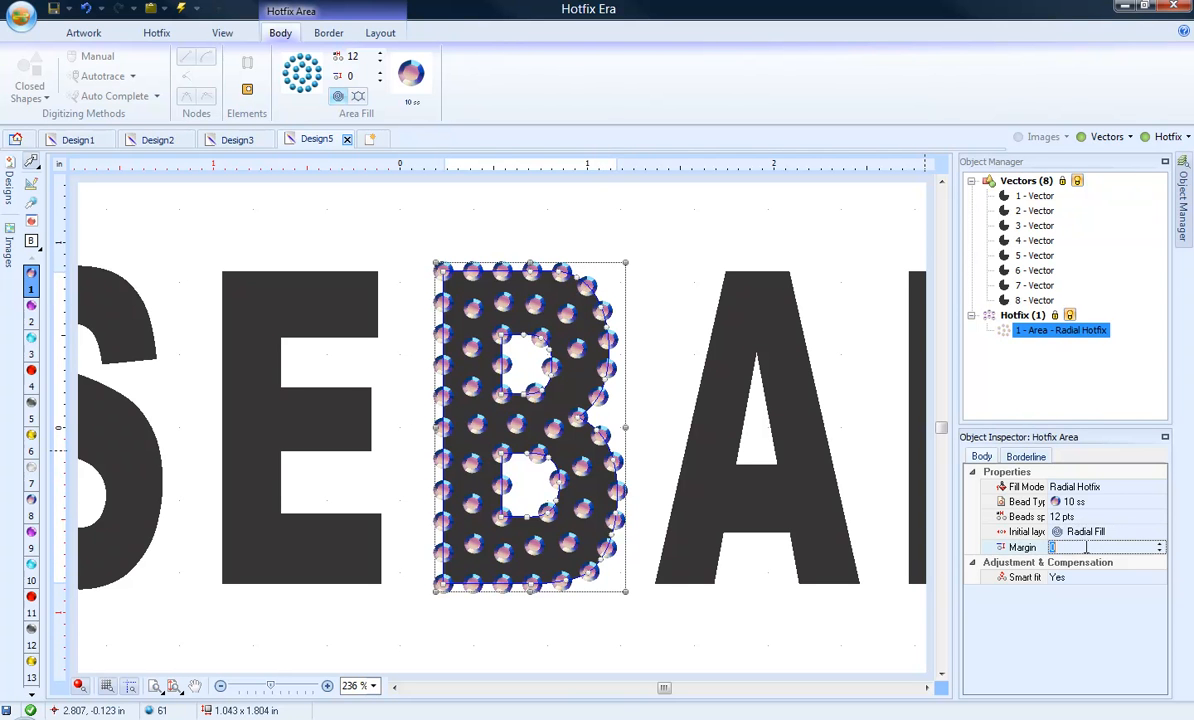
left_click(1159, 543)
left_click(1159, 543)
left_click(1159, 543)
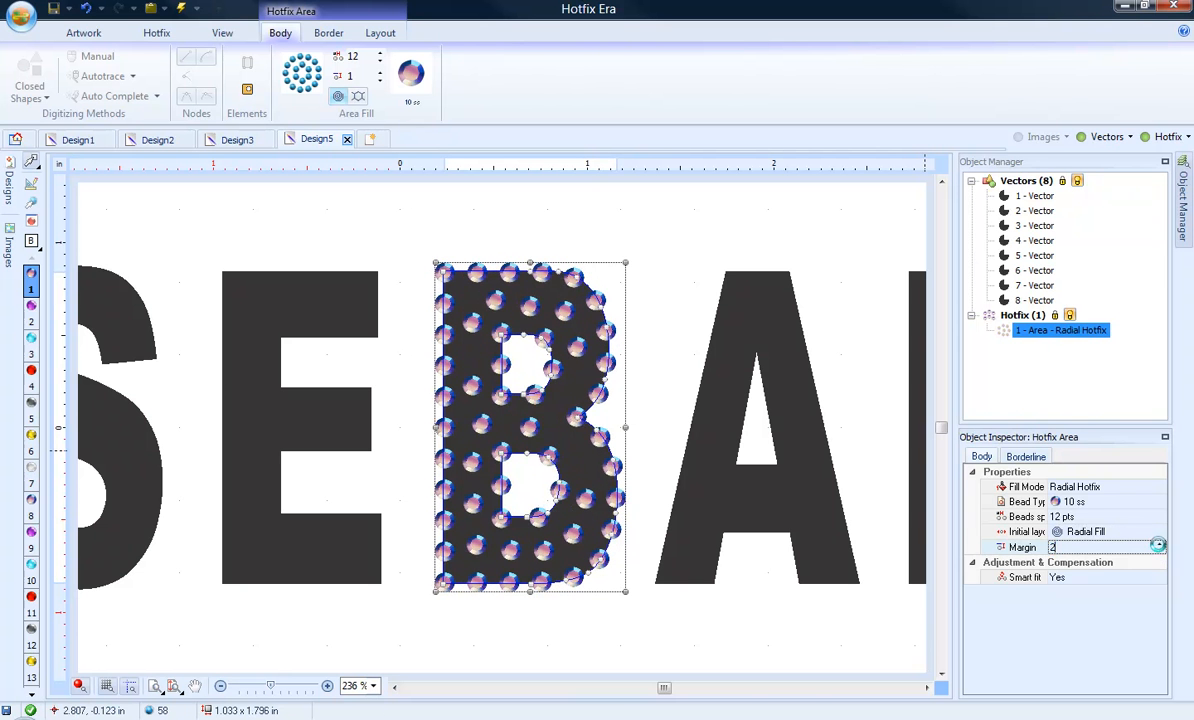
left_click(1159, 543)
left_click(1159, 543)
left_click(1159, 543)
left_click(1159, 543)
left_click(1159, 543)
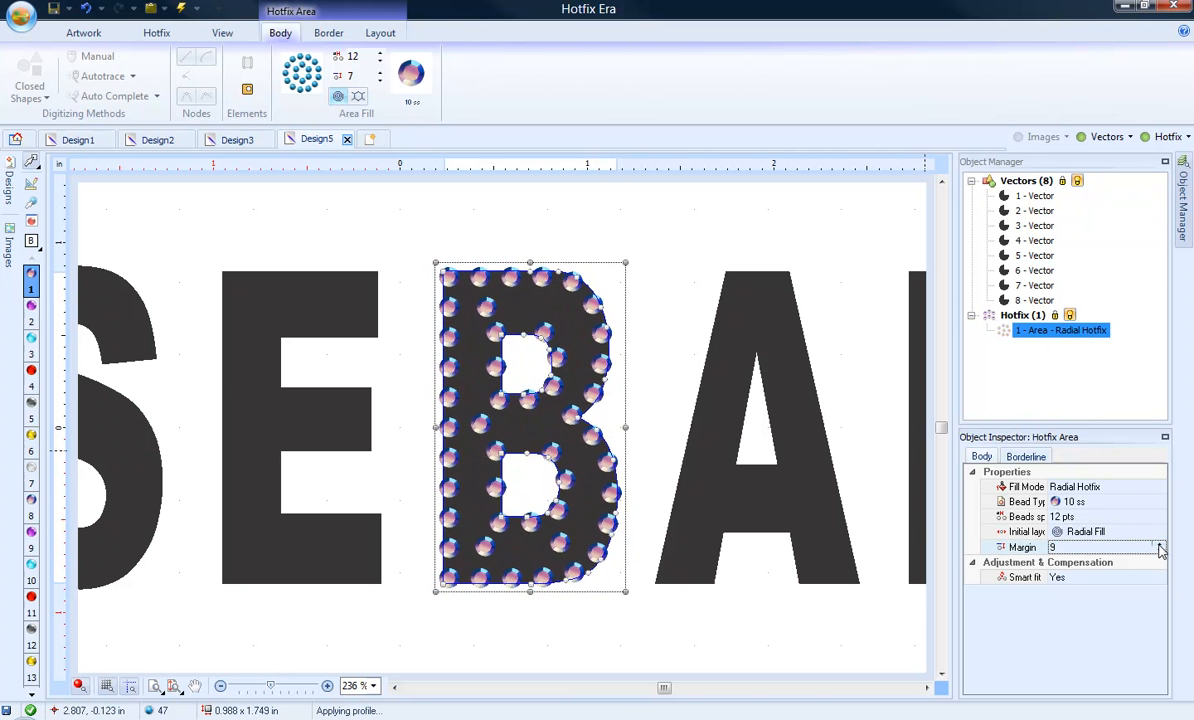
left_click(1159, 543)
left_click(1159, 543)
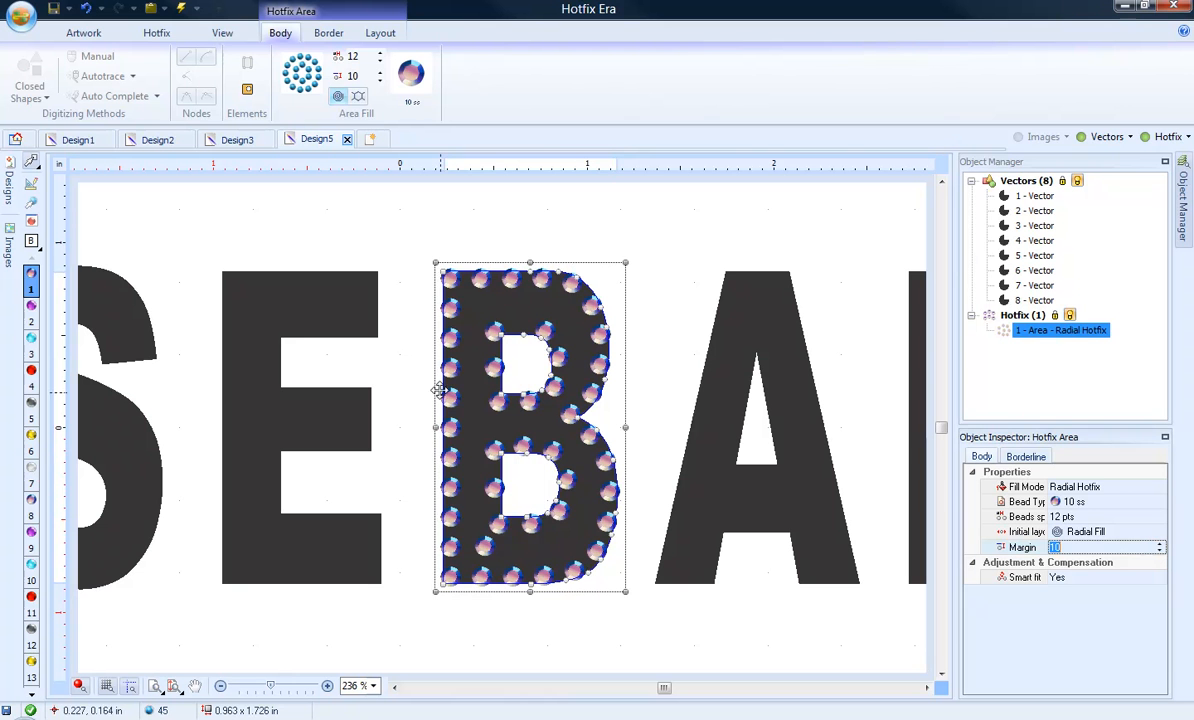
left_click(1160, 545)
left_click(1160, 545)
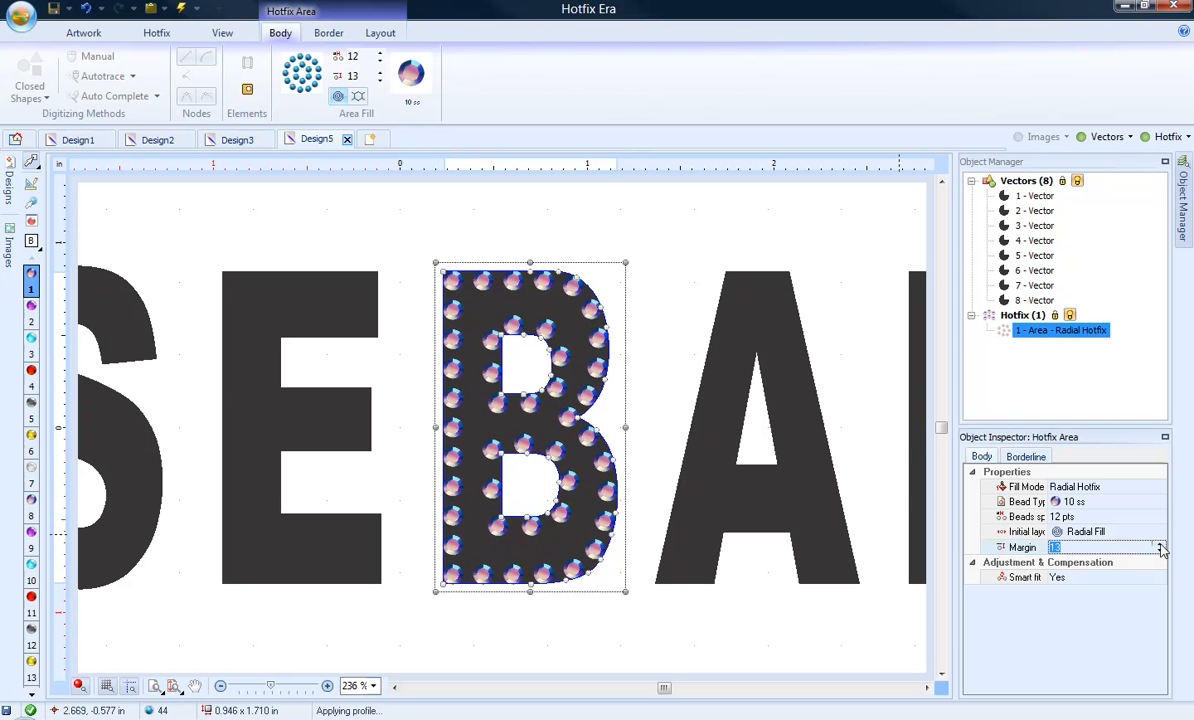
left_click(1160, 545)
left_click(1160, 545)
left_click(1160, 545)
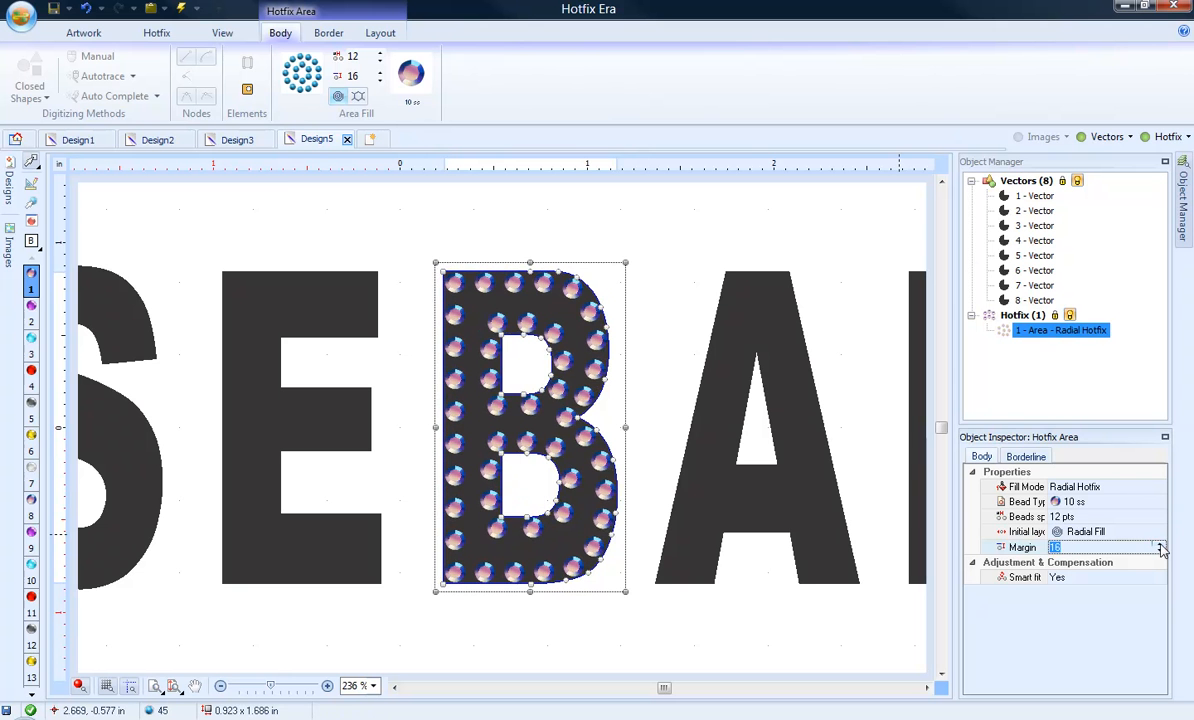
left_click(1160, 545)
left_click(1160, 545)
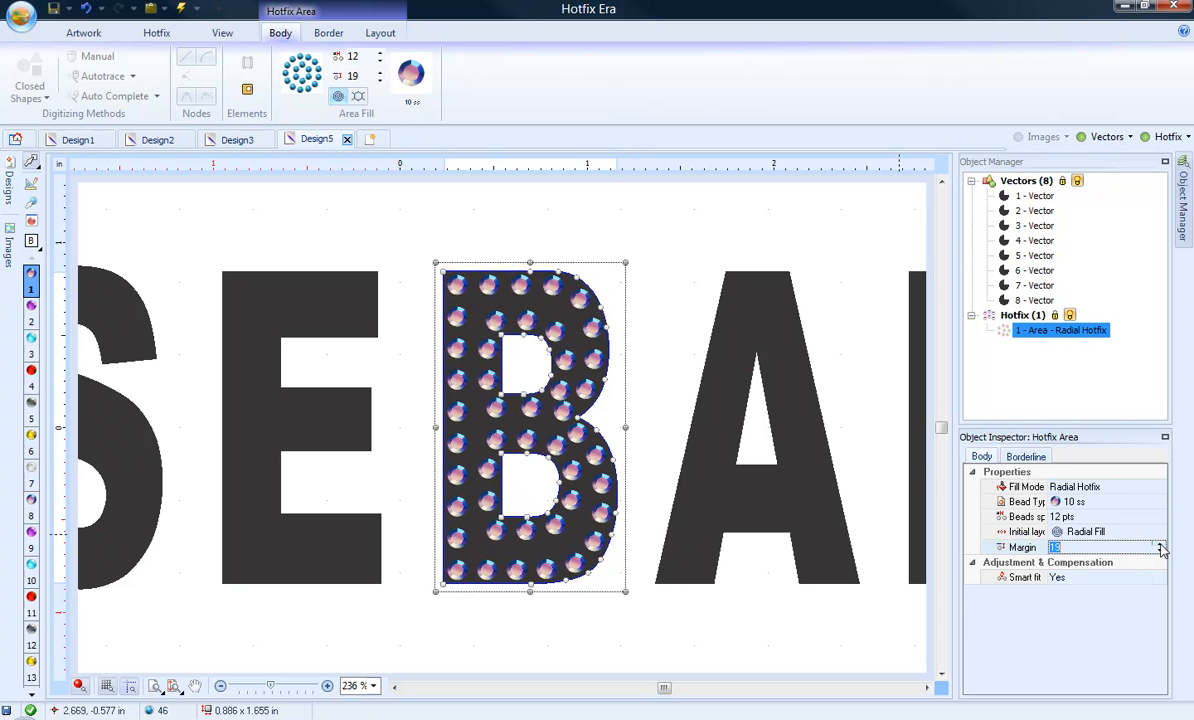
left_click(1160, 545)
left_click(1160, 545)
left_click(1160, 545)
left_click(1160, 545)
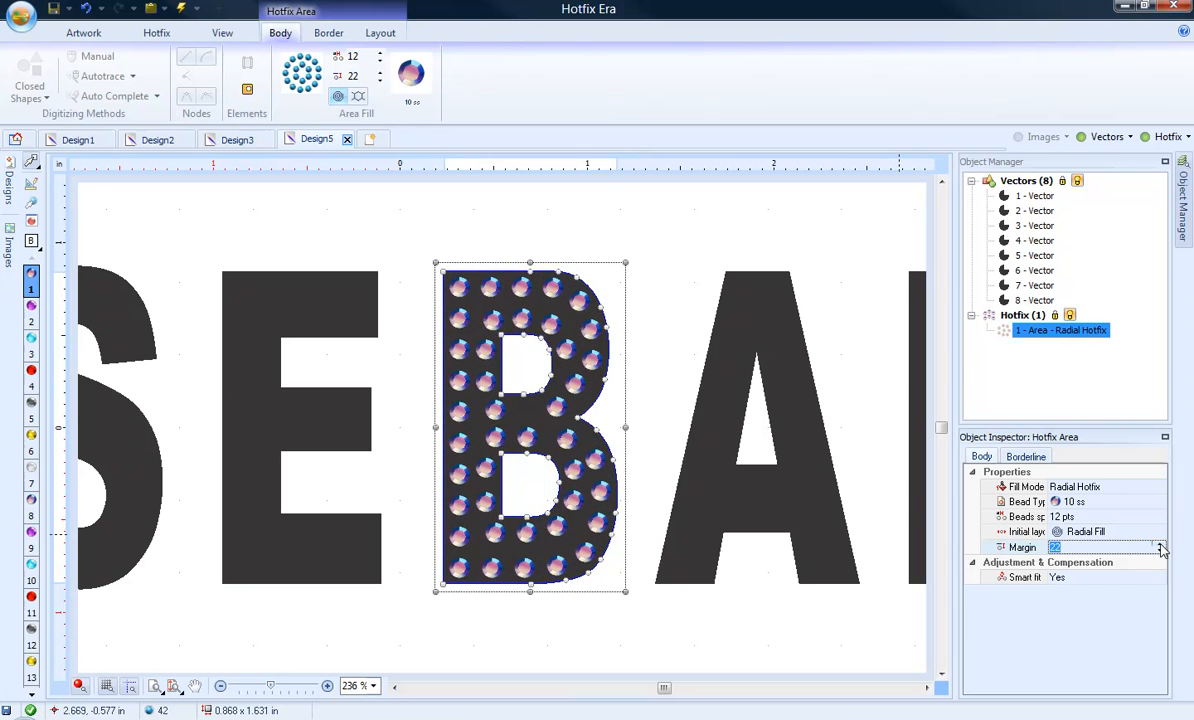
left_click(1160, 545)
left_click(1160, 545)
left_click(1160, 545)
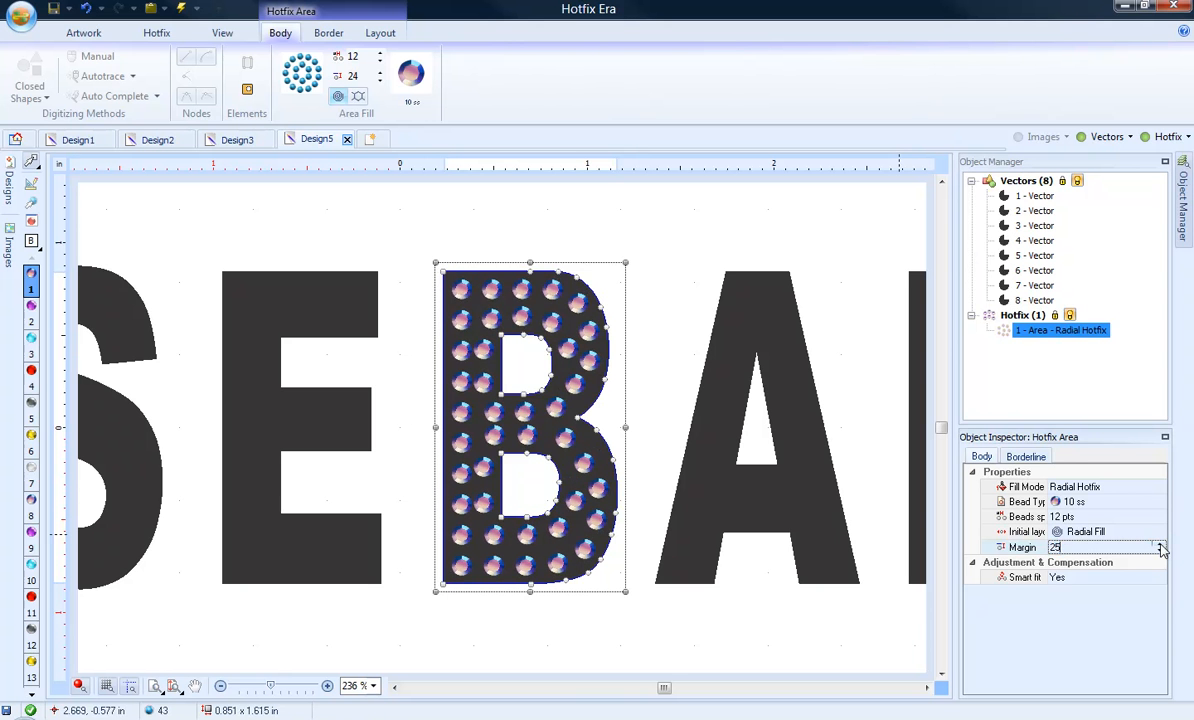
left_click(1160, 545)
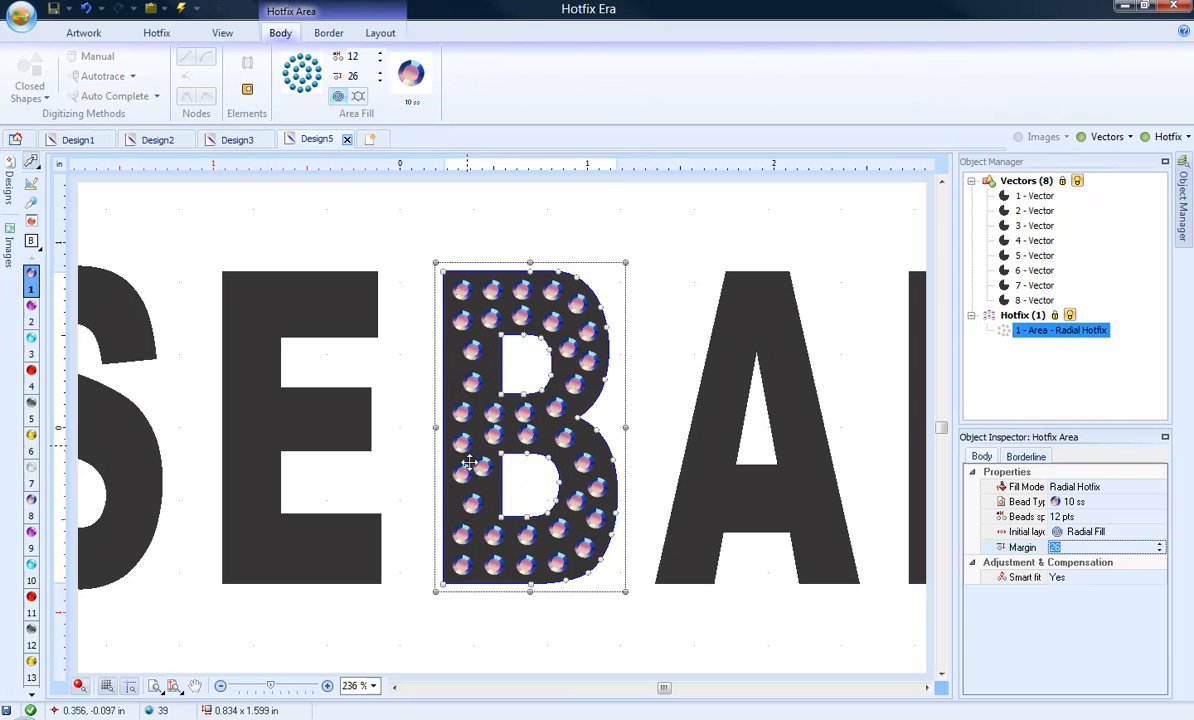
left_click(1159, 552)
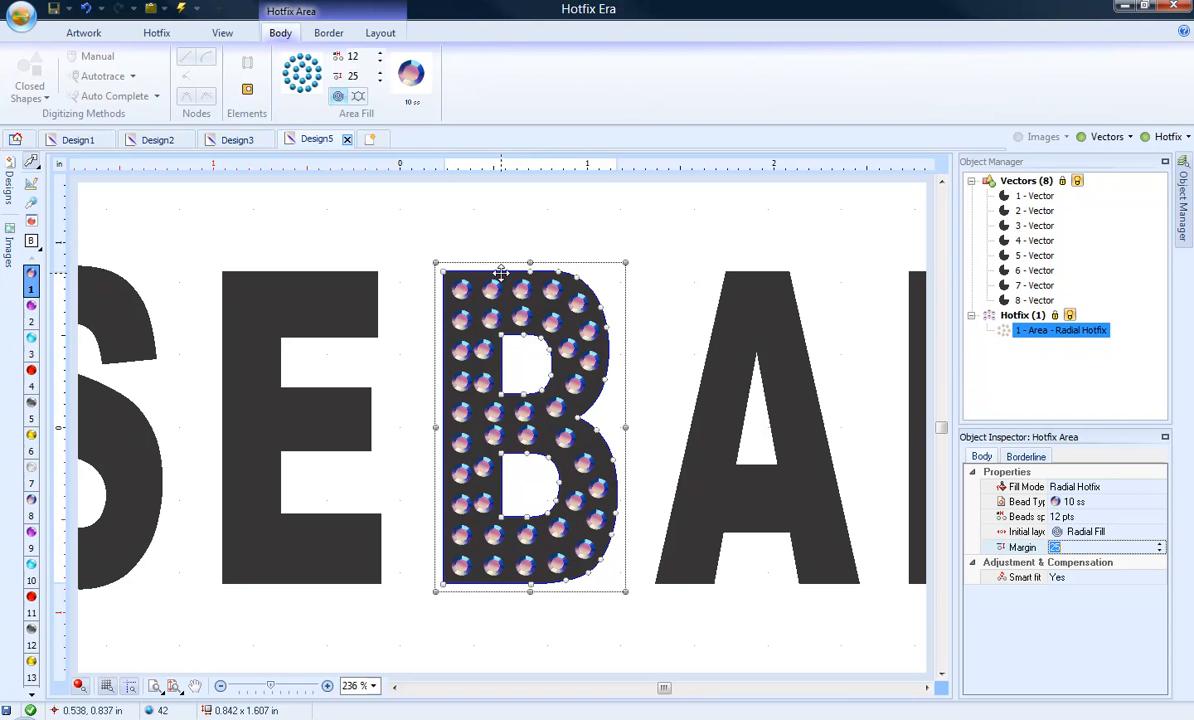
left_click(520, 241)
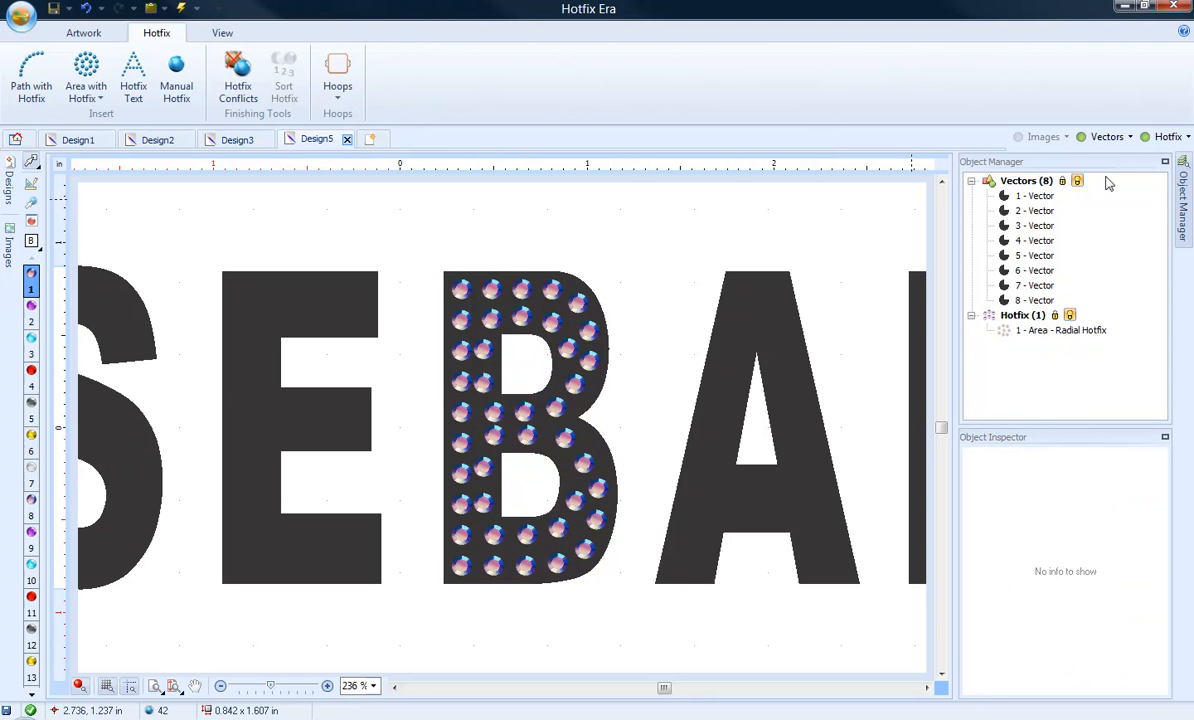
Switch back to the Allstar baseball mom design in CorelDRAW and inspect the heart outline beside Allstar
left_click(1134, 140)
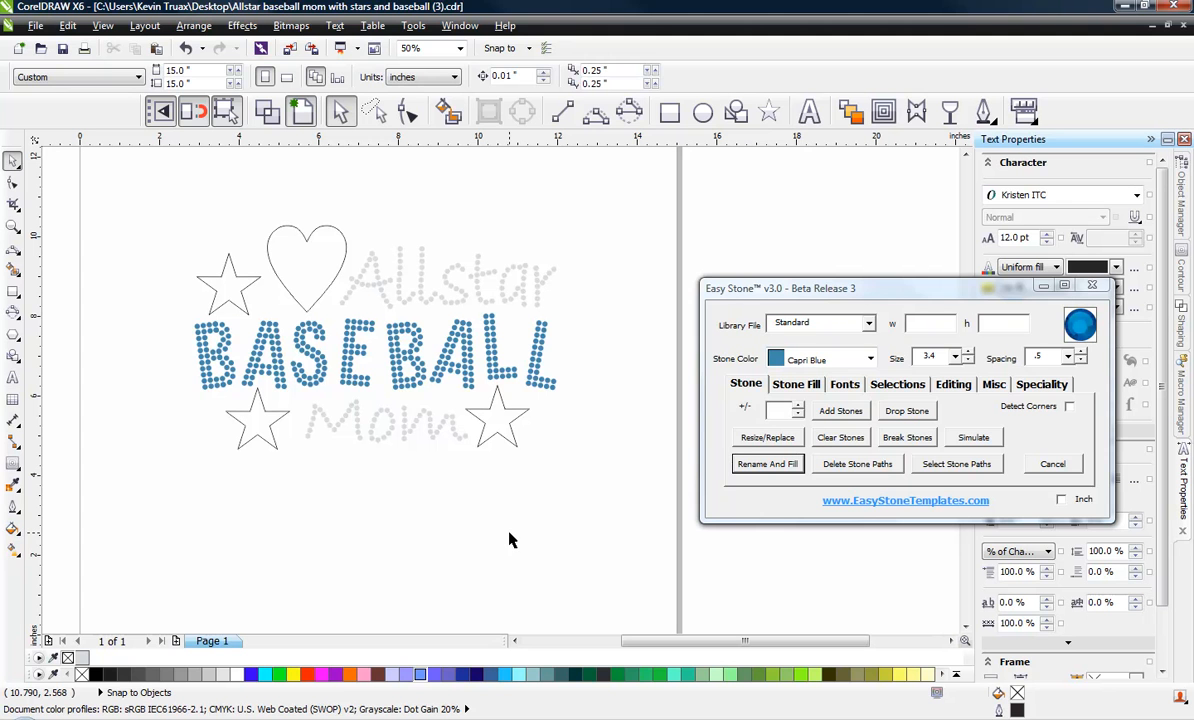
left_click(302, 260)
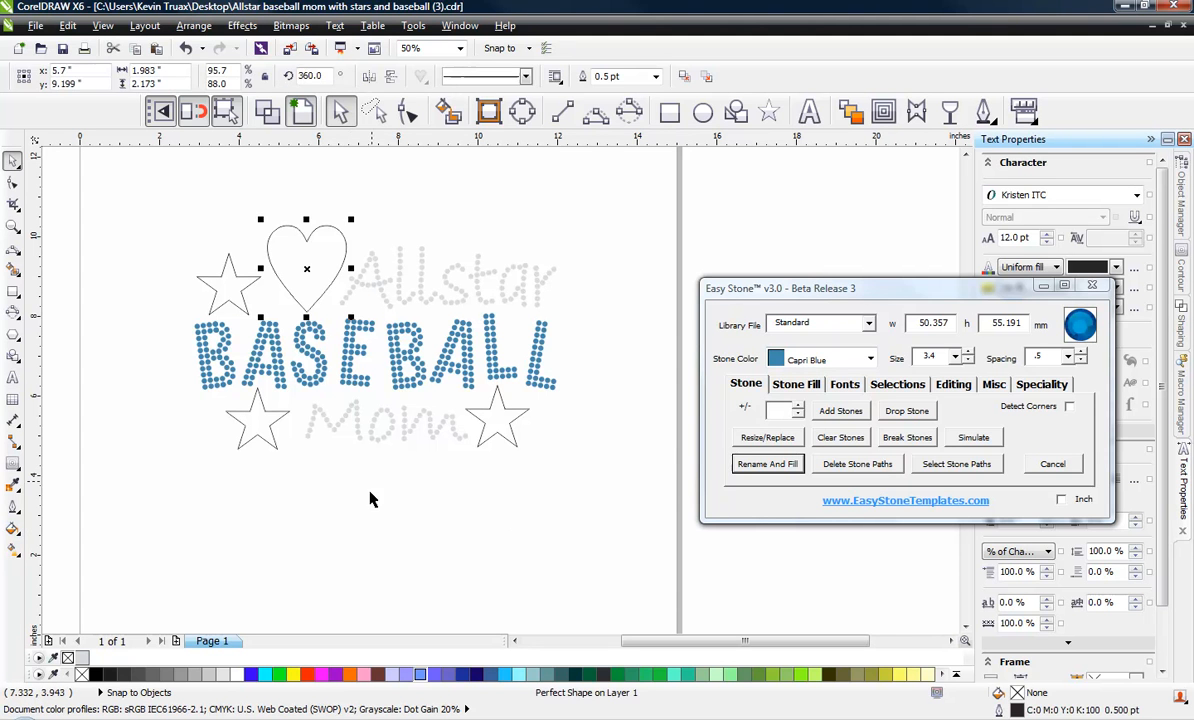
left_click(369, 517)
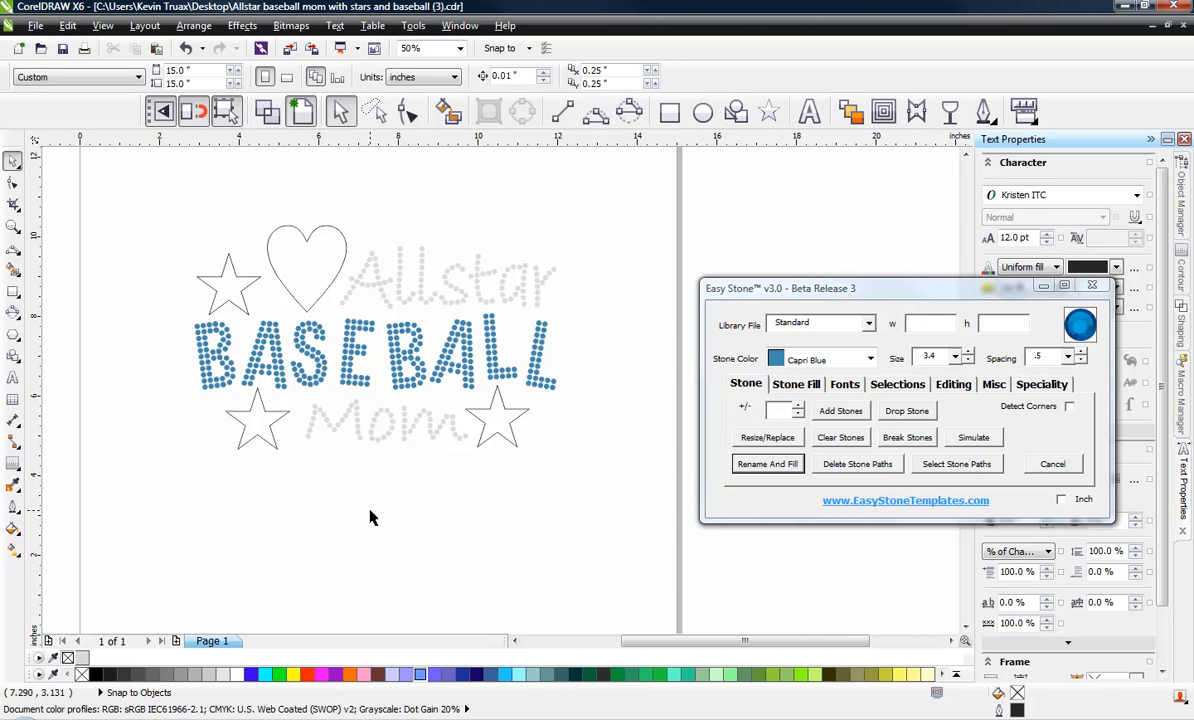